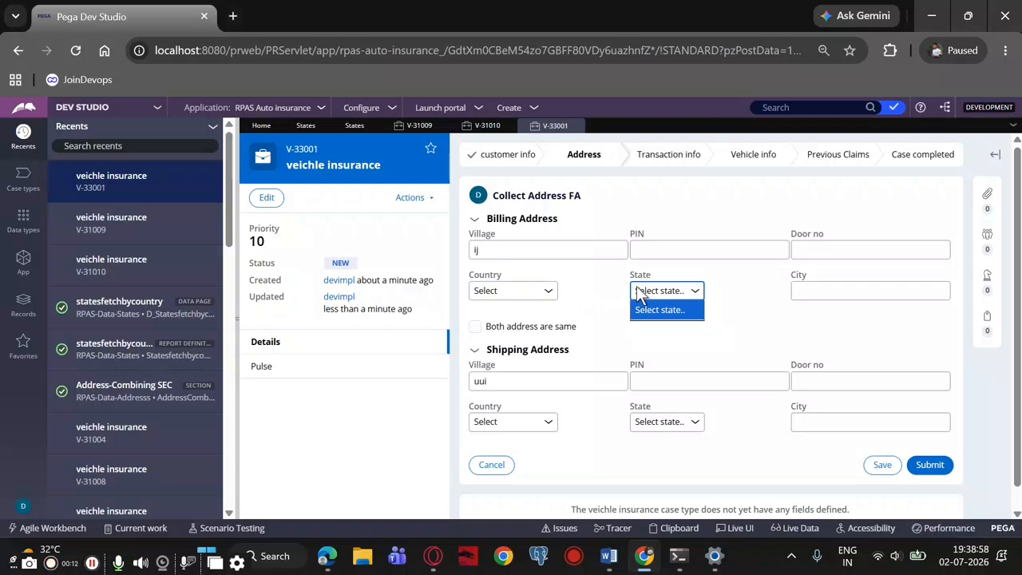
# Choose India as the billing address country and reset the country selection
pyautogui.click(541, 292)
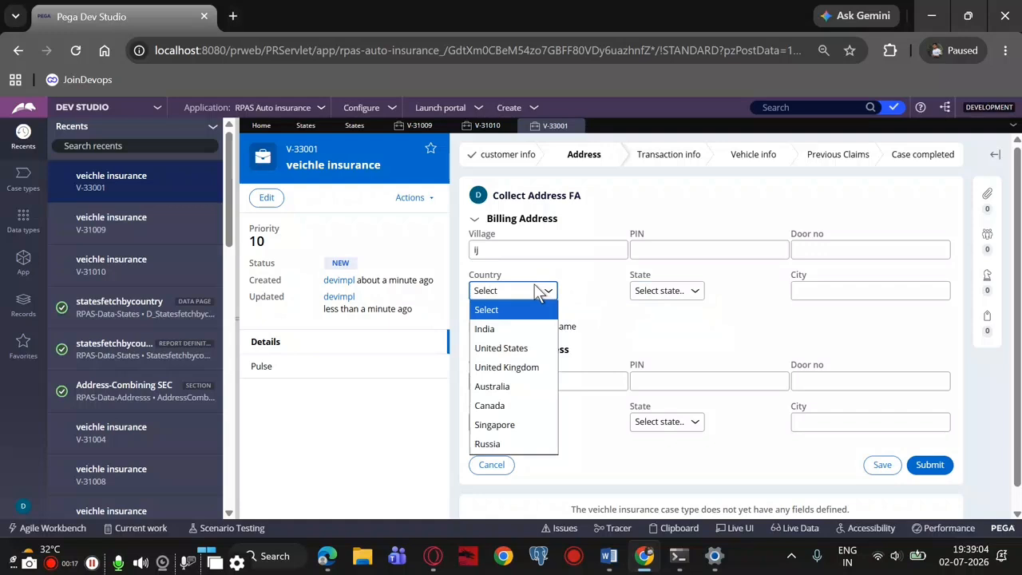
pyautogui.click(485, 334)
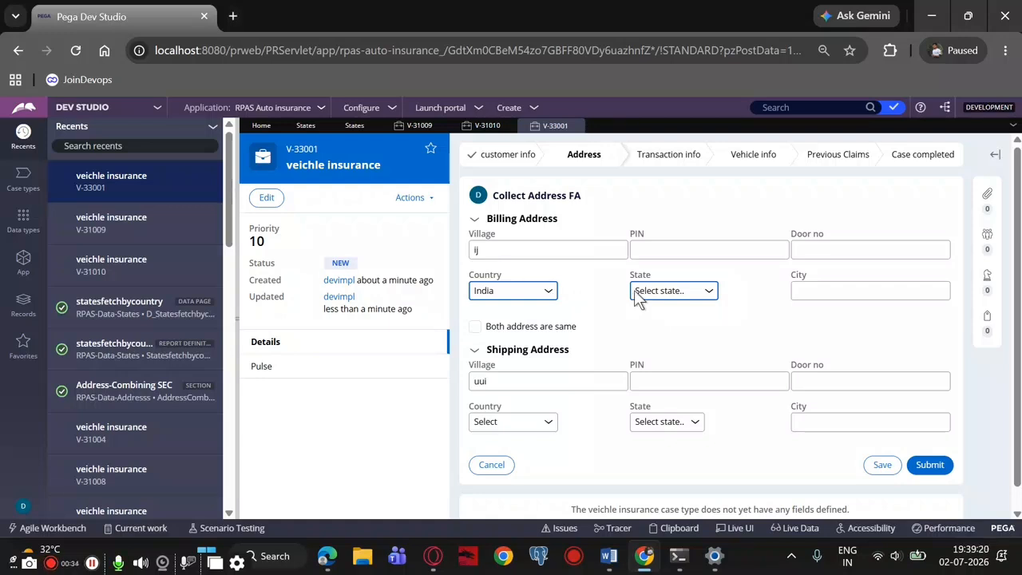
pyautogui.click(531, 293)
pyautogui.click(512, 310)
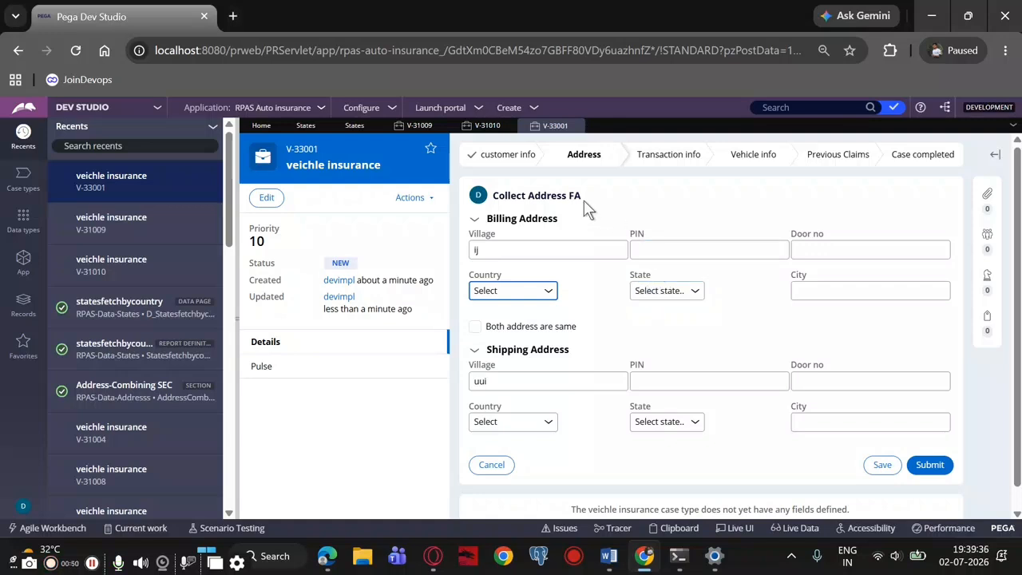
# Close the duplicate States instance list and the two older insurance cases, keeping the newest case in view
pyautogui.click(354, 130)
pyautogui.click(308, 129)
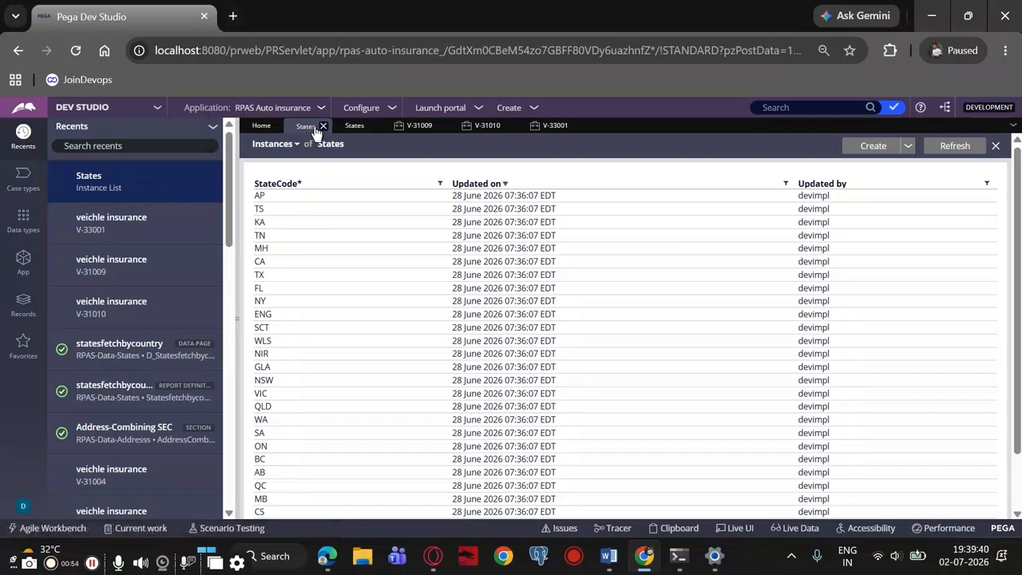
pyautogui.click(373, 126)
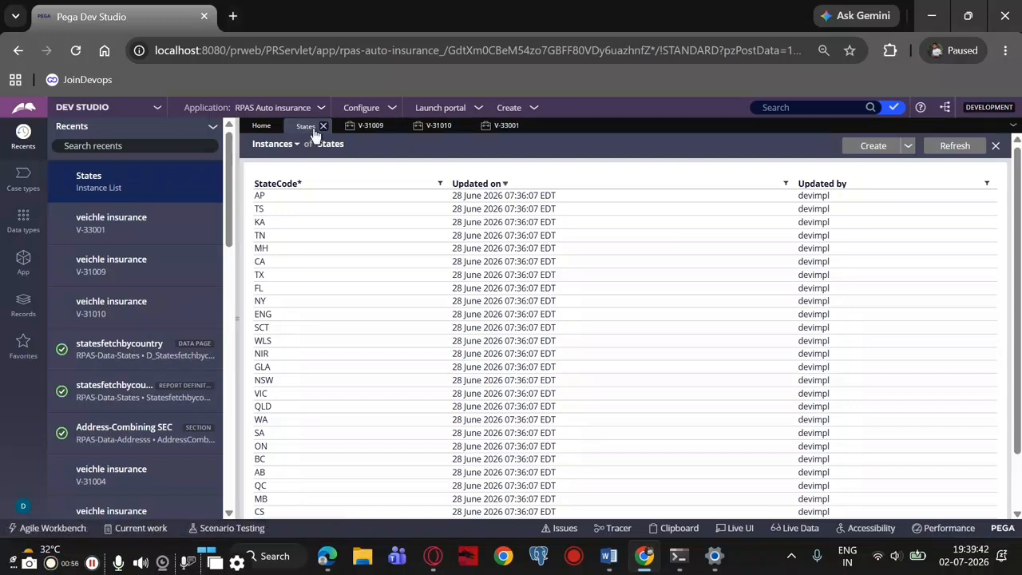
pyautogui.click(489, 128)
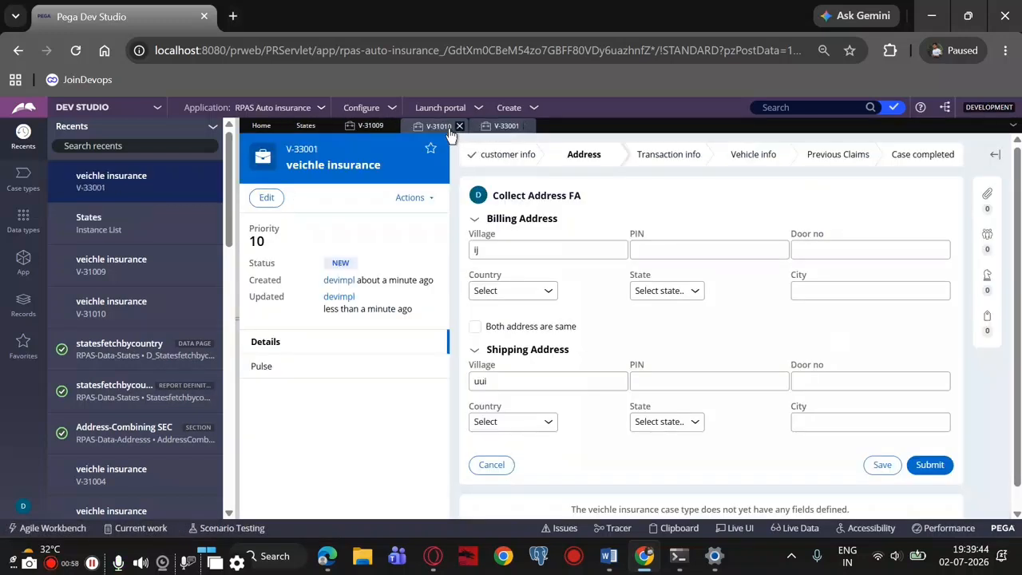
pyautogui.click(459, 126)
pyautogui.click(392, 126)
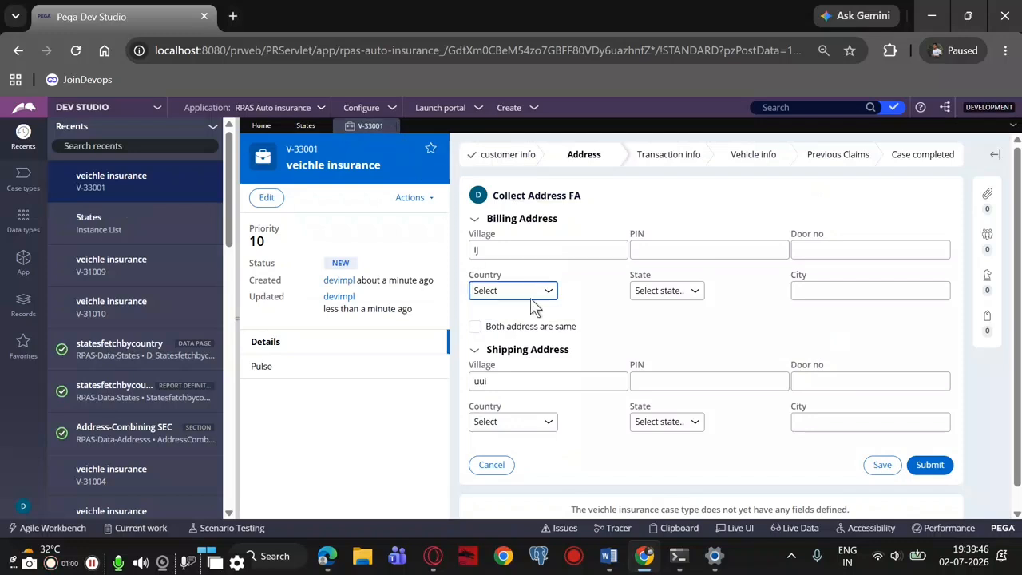
# Look over the billing address country and state choices and list the application's data types
pyautogui.click(482, 289)
pyautogui.click(502, 265)
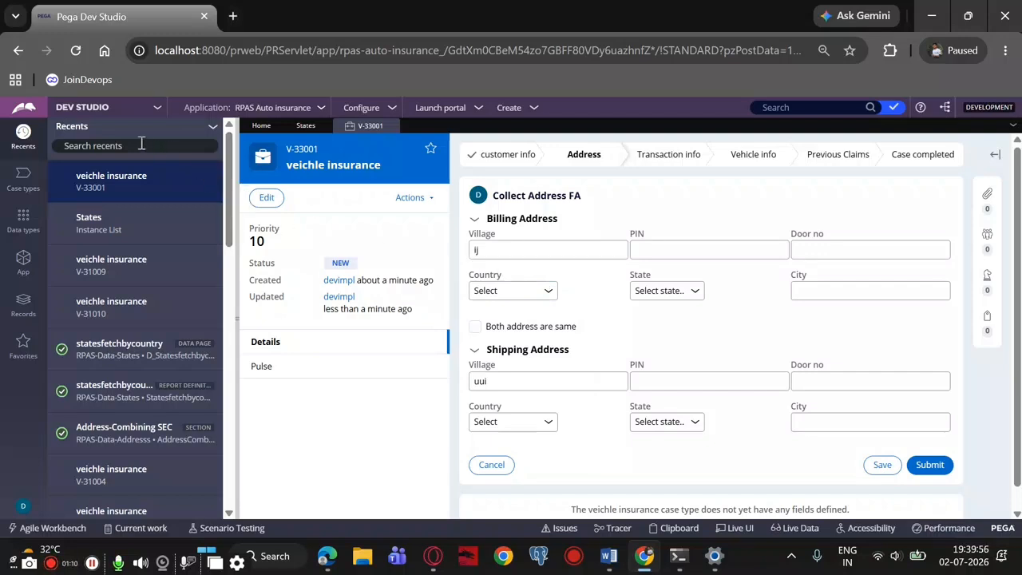
pyautogui.click(22, 221)
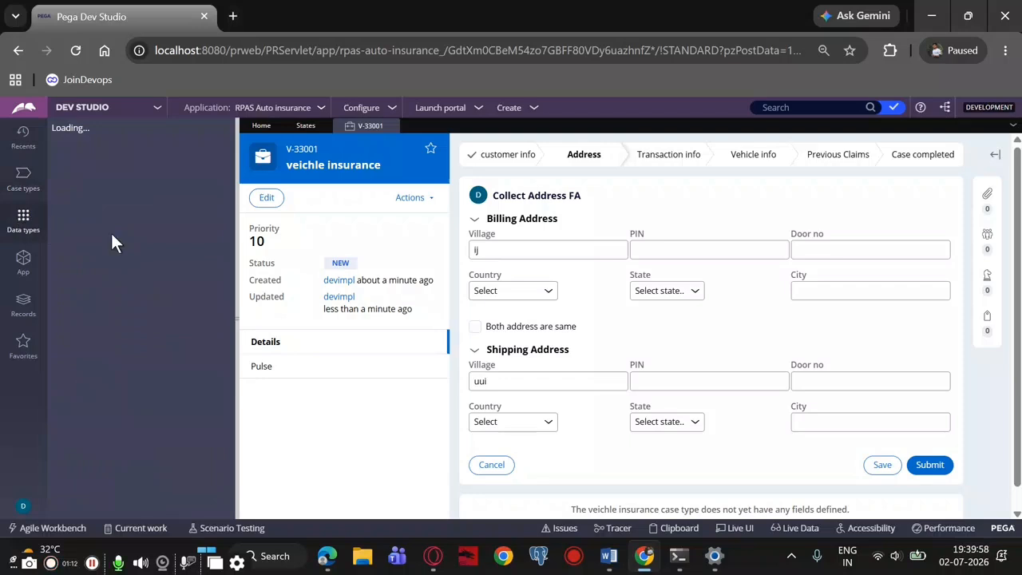
pyautogui.click(693, 290)
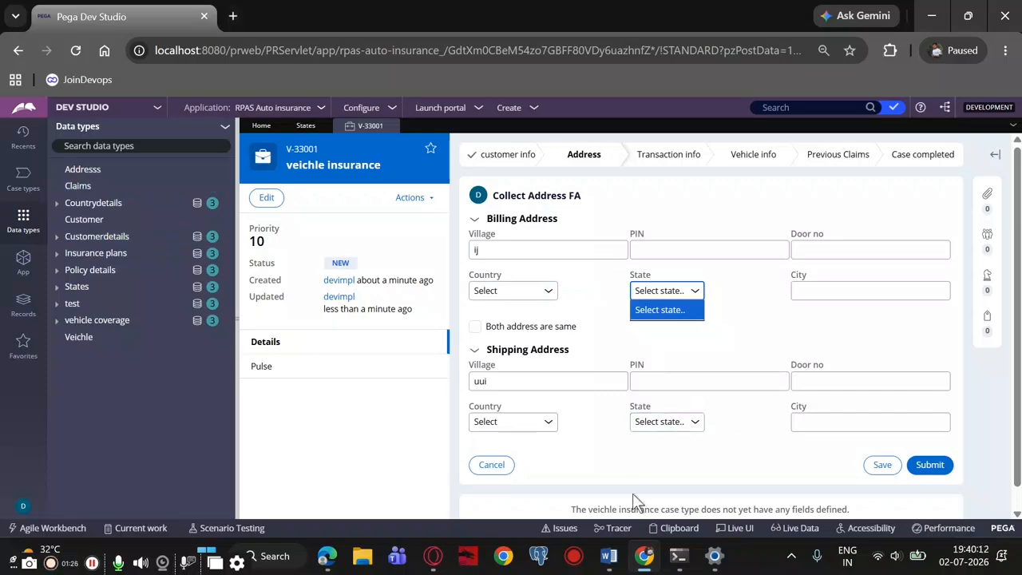
# Switch to Word and read the "Working with savable data page" heading in the notes
pyautogui.click(609, 557)
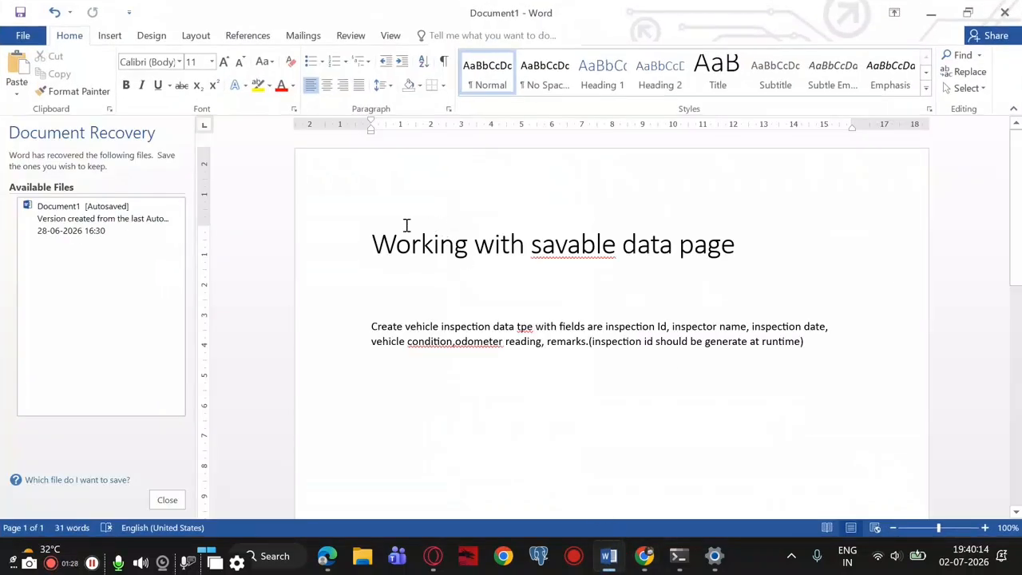
pyautogui.moveTo(379, 233); pyautogui.dragTo(863, 249)
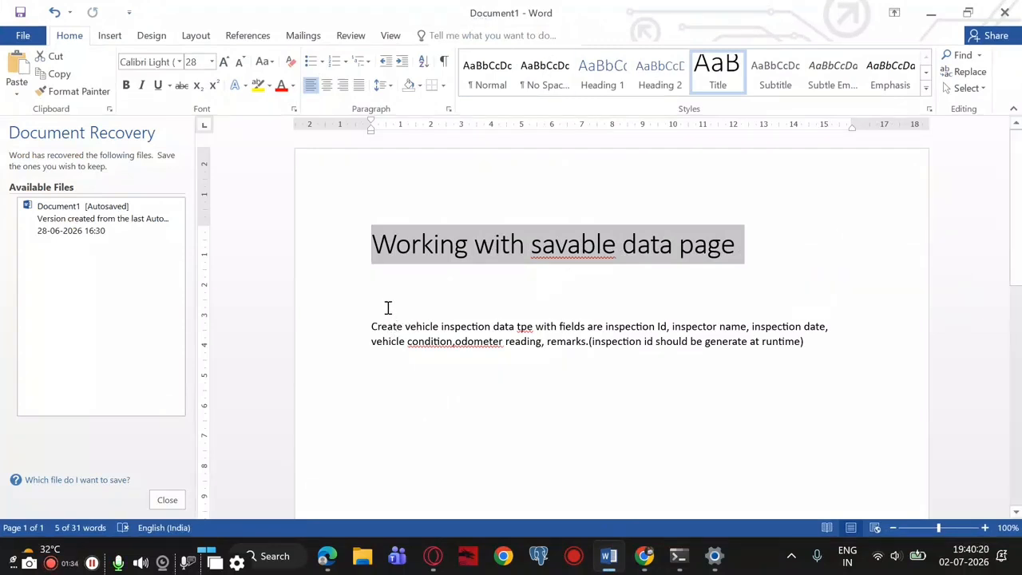
# Switch back to Pega Dev Studio and open the veichle insurance case type to view its case life cycle
pyautogui.click(645, 557)
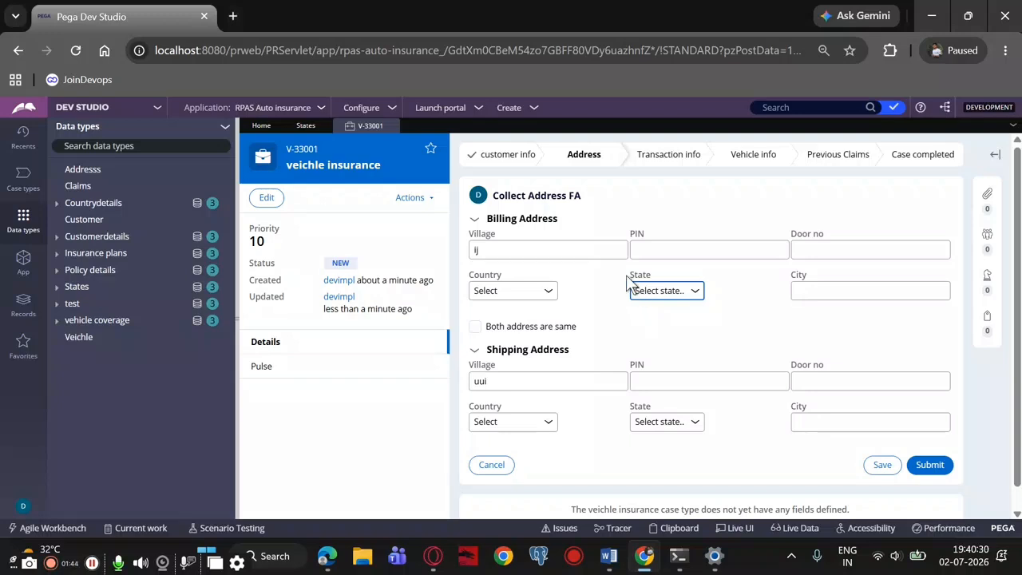
pyautogui.hotkey('shift', 'Tab')
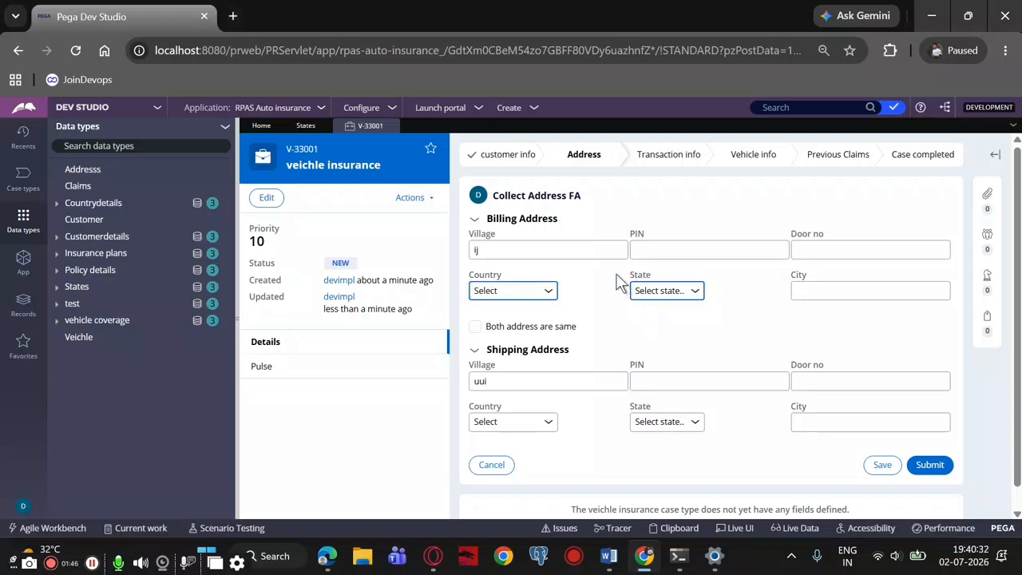
pyautogui.click(23, 183)
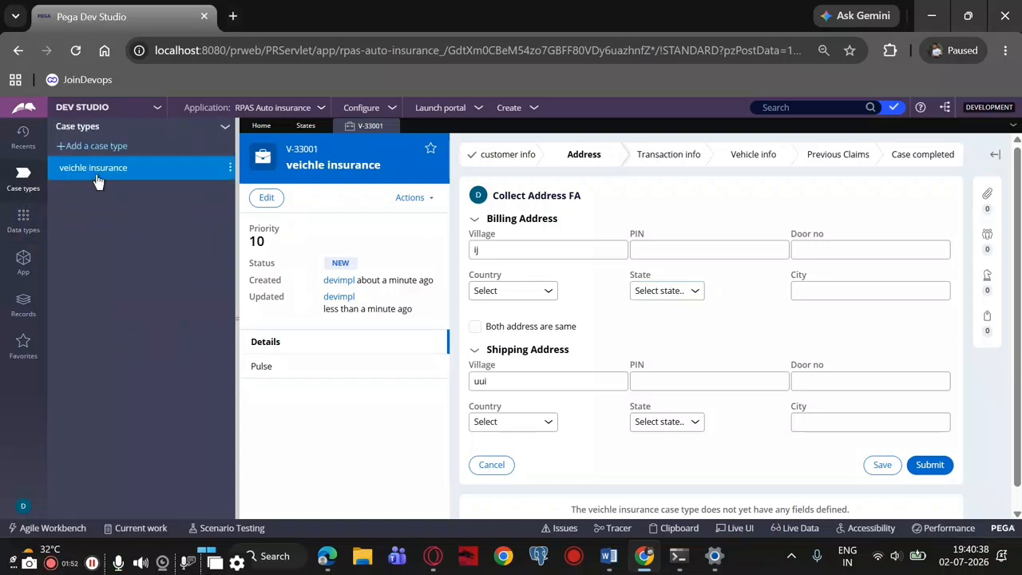
pyautogui.click(96, 177)
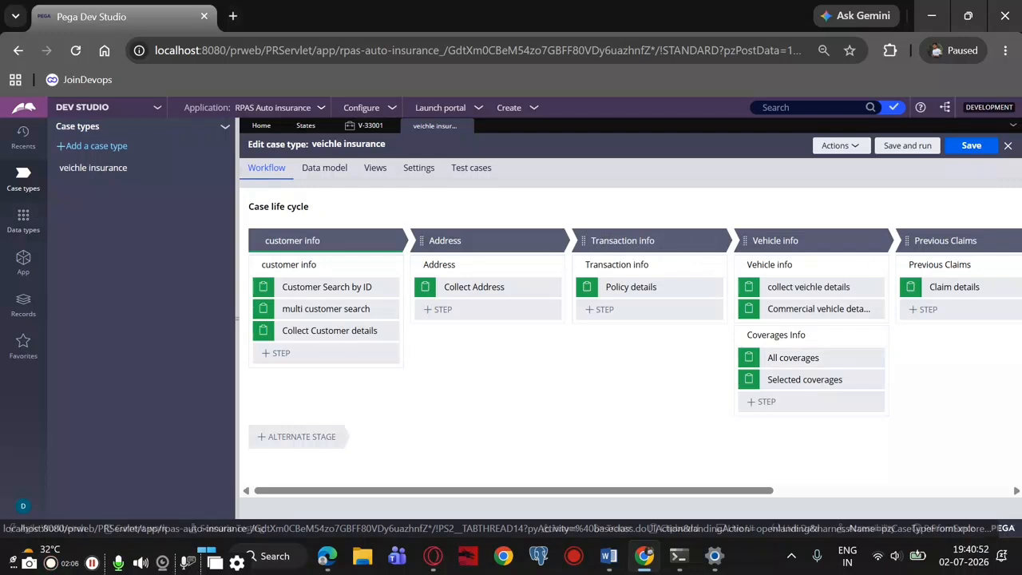
# Add a new data type with "vehicle inspection", copied from the Word notes, as label and description, keeping the default advanced settings
pyautogui.click(23, 224)
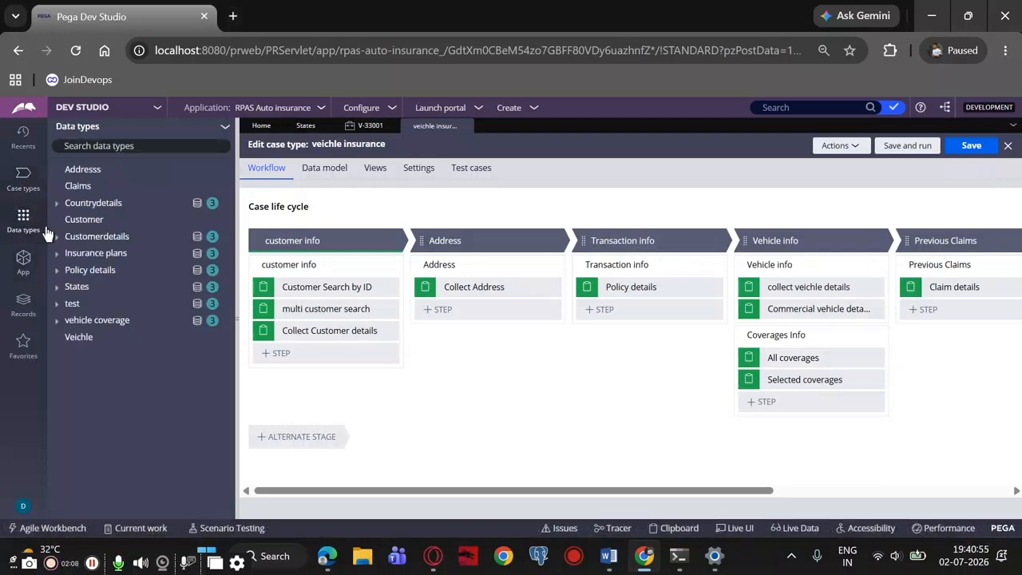
pyautogui.click(224, 130)
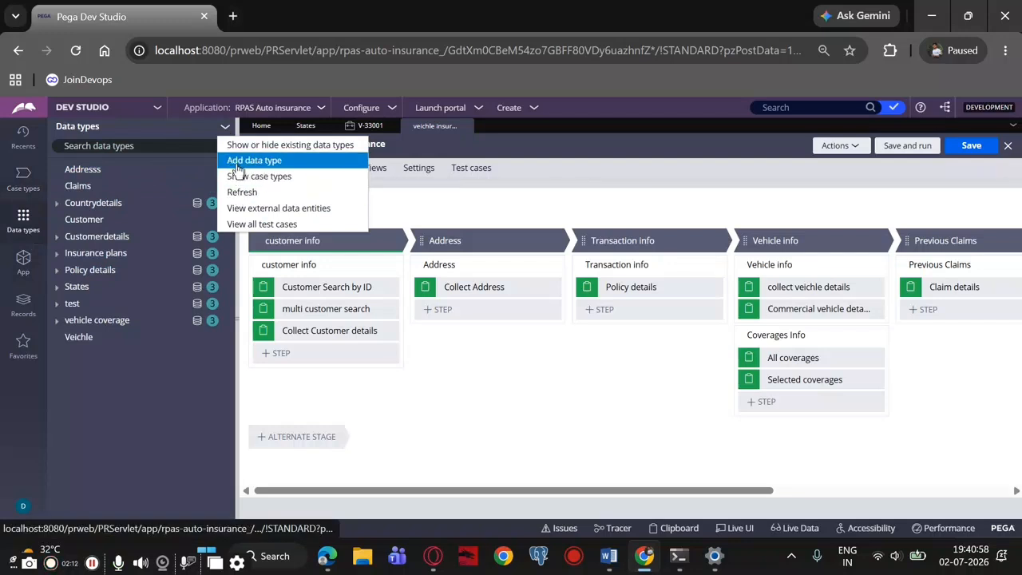
pyautogui.click(237, 162)
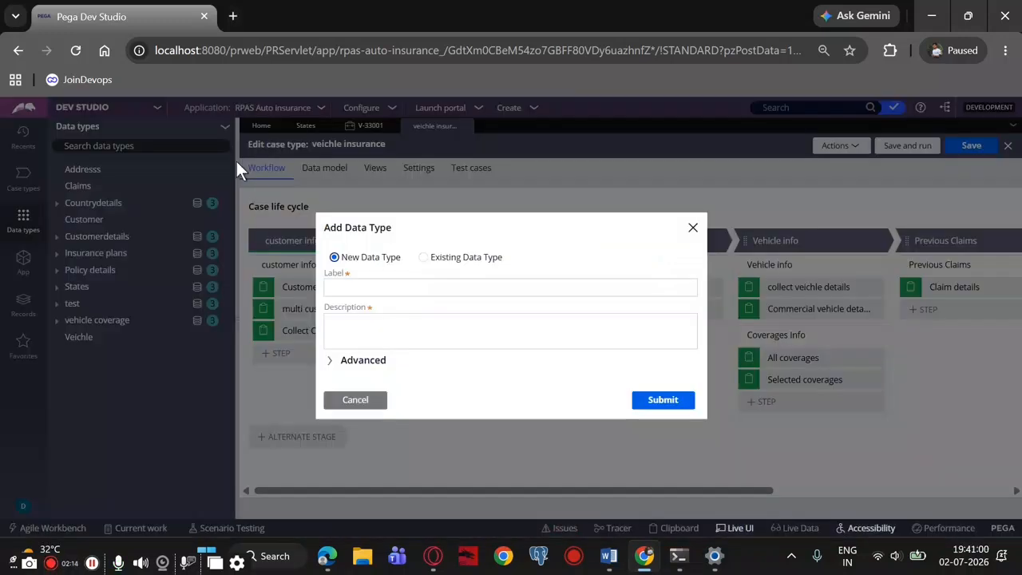
pyautogui.click(351, 286)
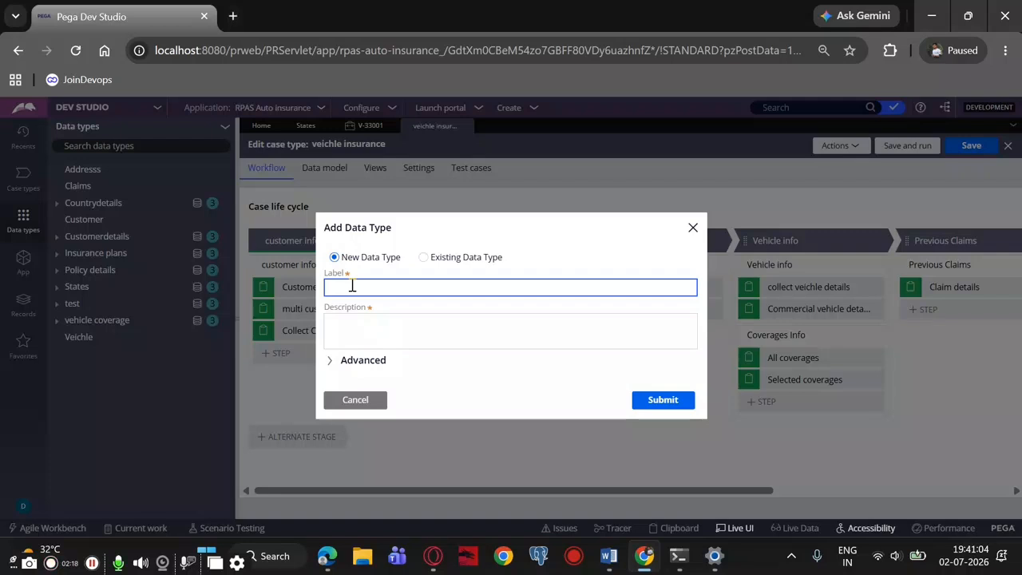
pyautogui.click(609, 557)
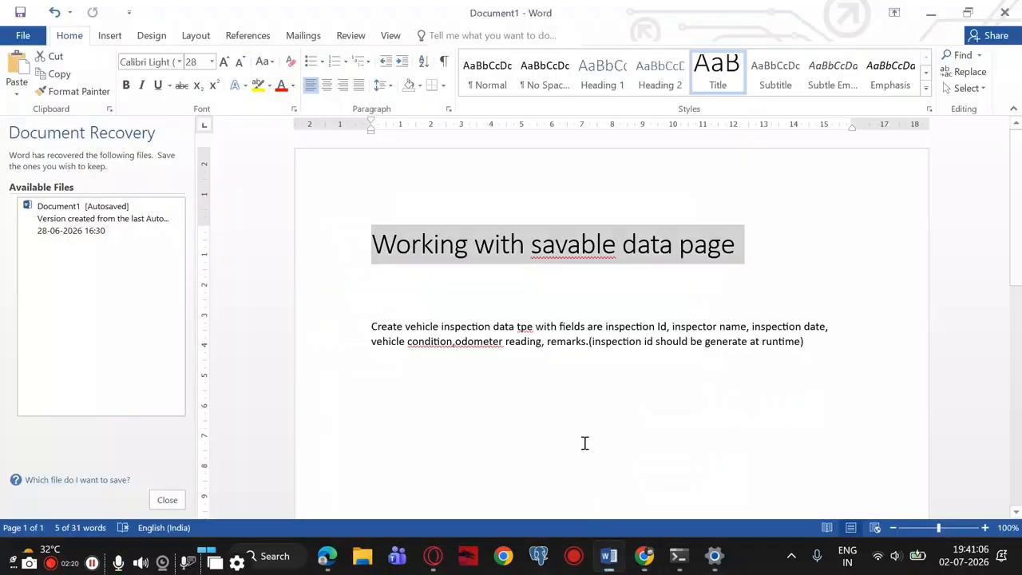
pyautogui.moveTo(406, 326); pyautogui.dragTo(491, 325)
pyautogui.hotkey('ctrl', 'c')
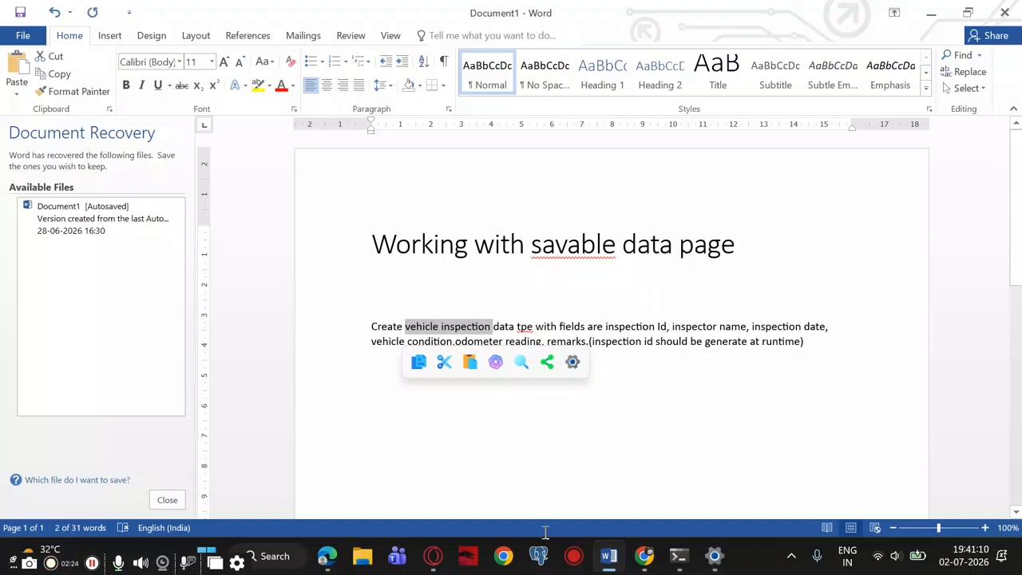
pyautogui.click(644, 556)
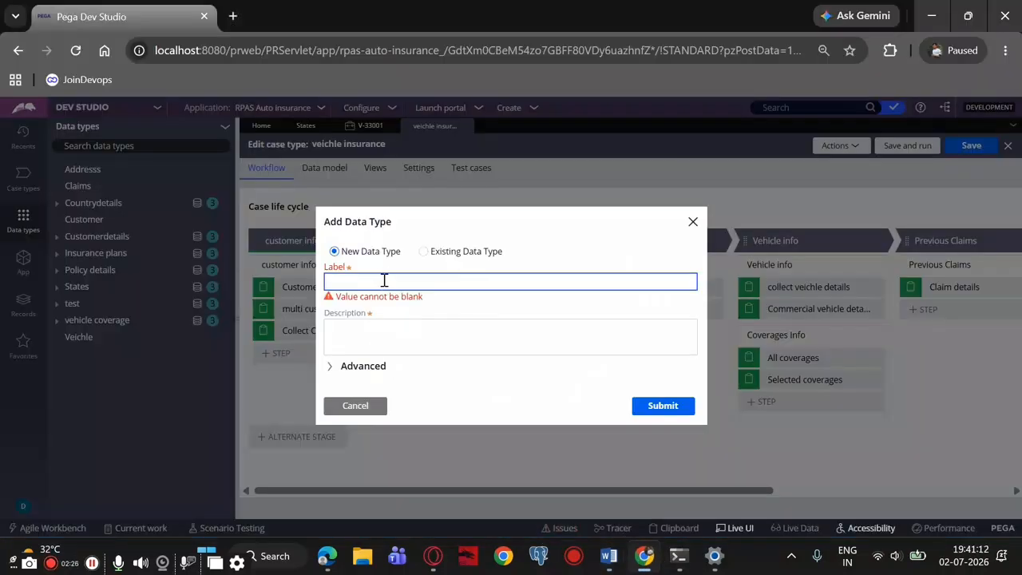
pyautogui.hotkey('ctrl', 'v')
pyautogui.click(372, 330)
pyautogui.hotkey('ctrl', 'v')
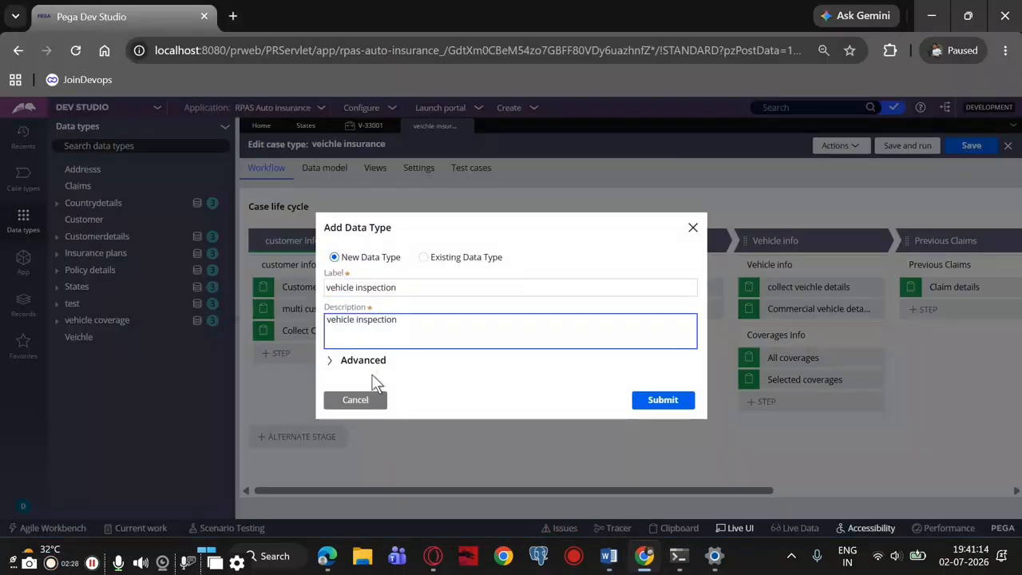
pyautogui.click(326, 362)
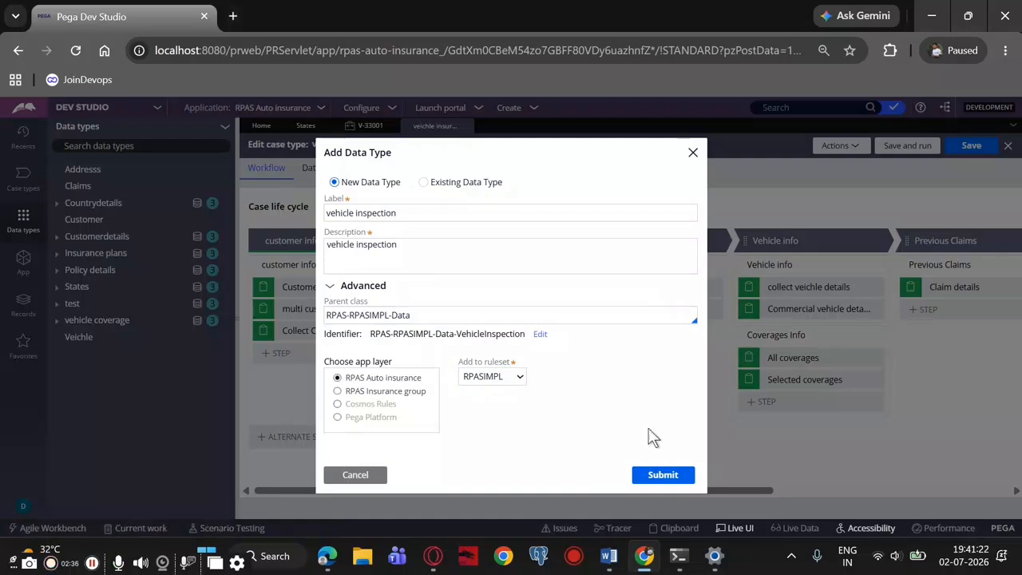
pyautogui.click(680, 476)
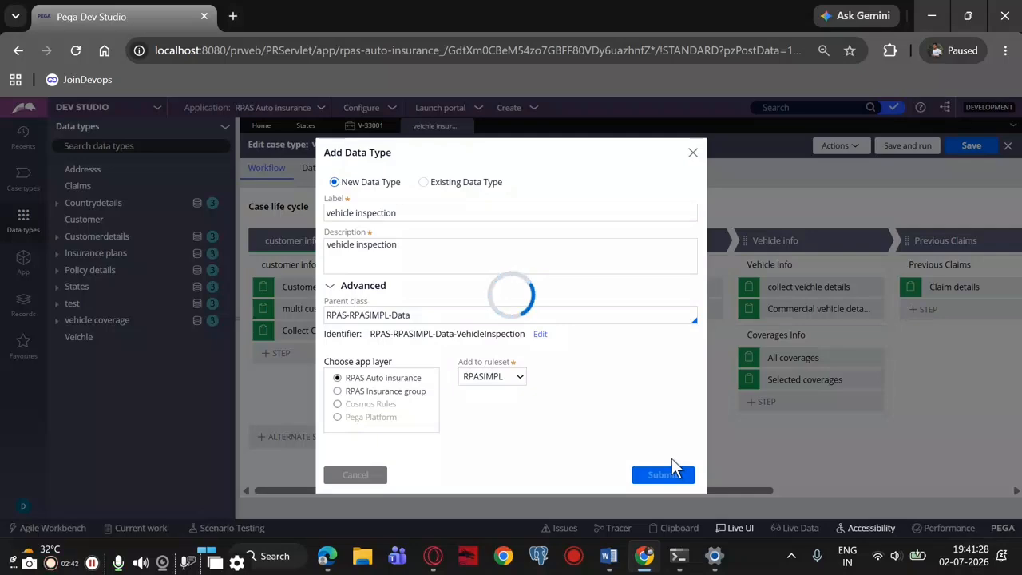
# Switch to Word and review the required inspection fields and the "cretaeuniqueid" and "generateid" notes
pyautogui.click(609, 556)
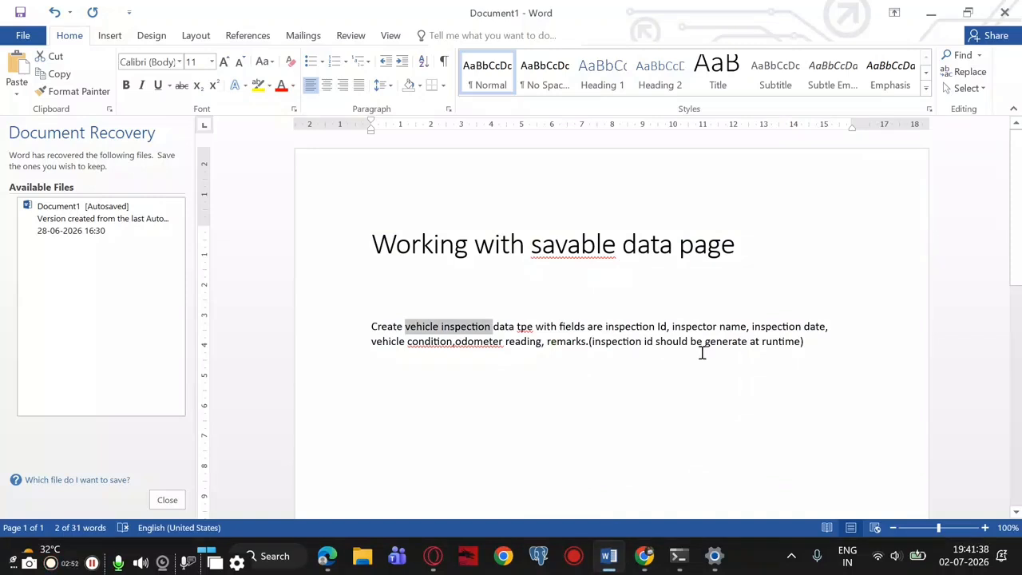
pyautogui.scroll(-4, 702, 353)
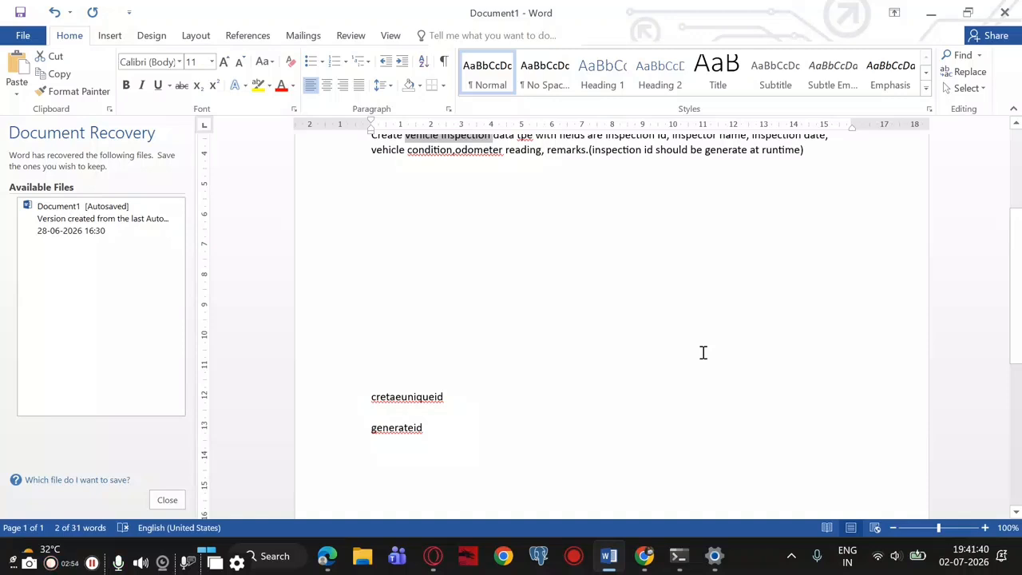
pyautogui.moveTo(444, 397); pyautogui.dragTo(374, 404)
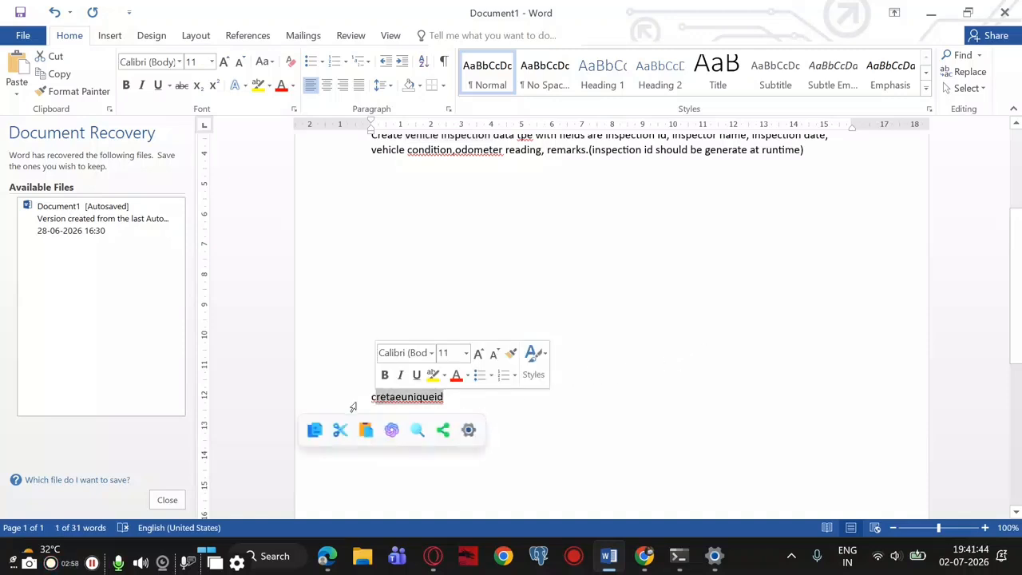
pyautogui.click(369, 402)
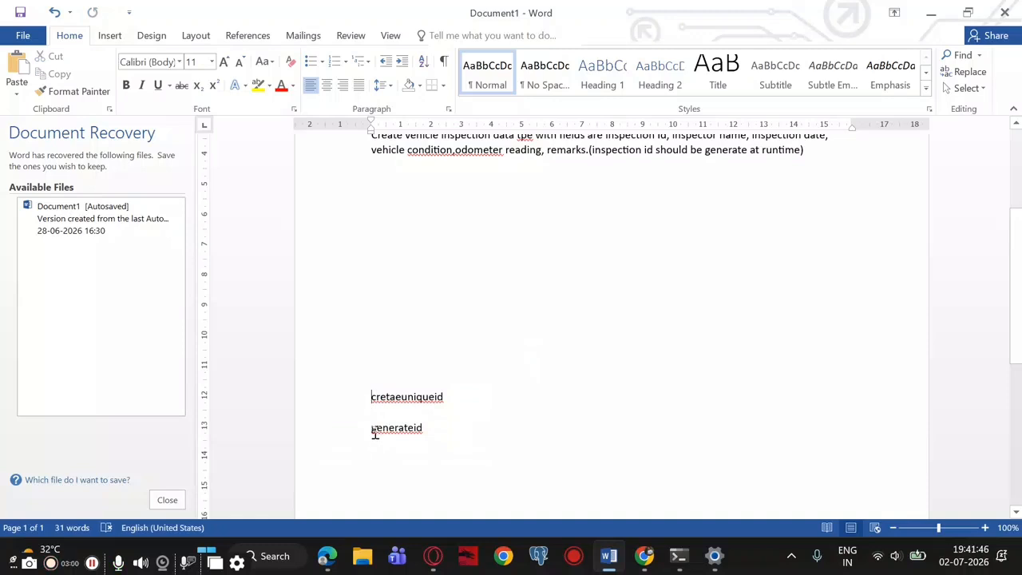
pyautogui.moveTo(375, 433); pyautogui.dragTo(443, 432)
pyautogui.click(444, 431)
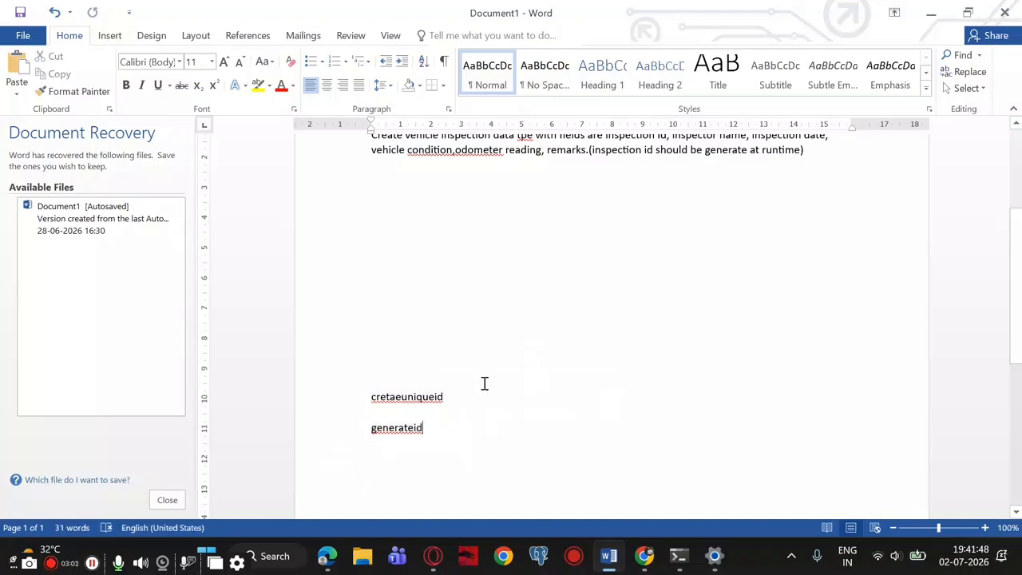
pyautogui.scroll(1, 484, 383)
pyautogui.scroll(-3, 484, 383)
pyautogui.moveTo(371, 269); pyautogui.dragTo(461, 297)
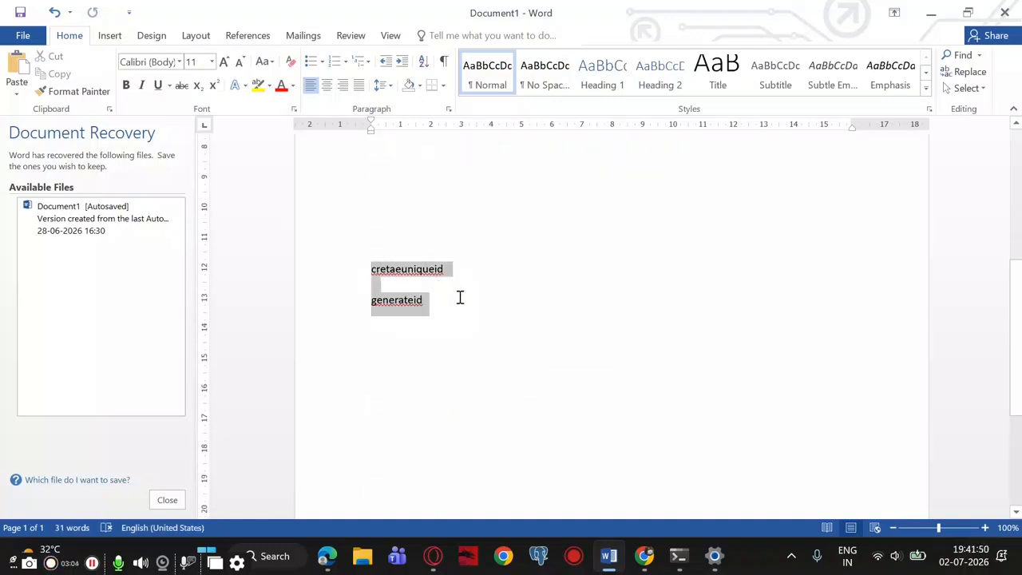
pyautogui.click(489, 373)
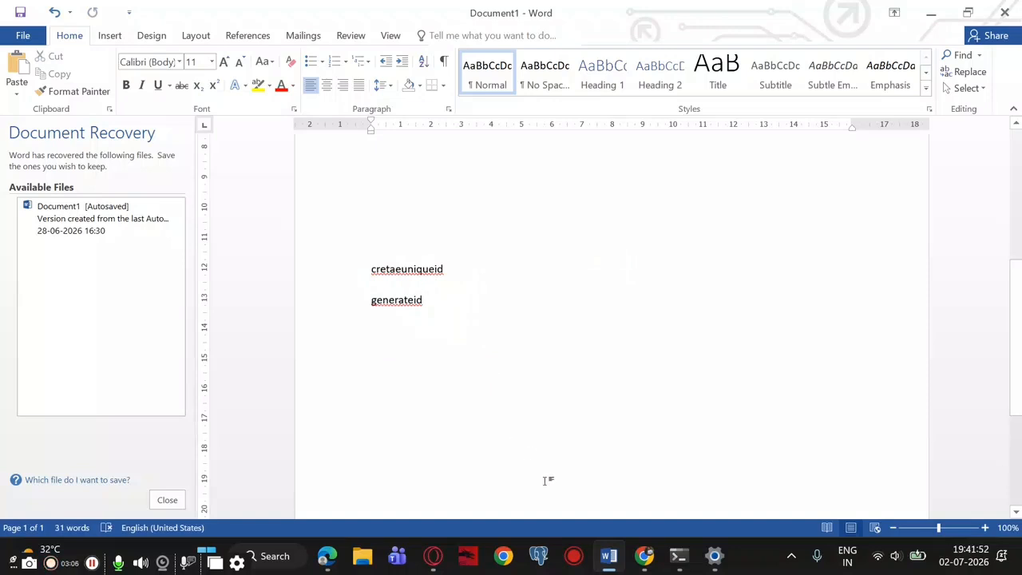
pyautogui.scroll(5, 582, 418)
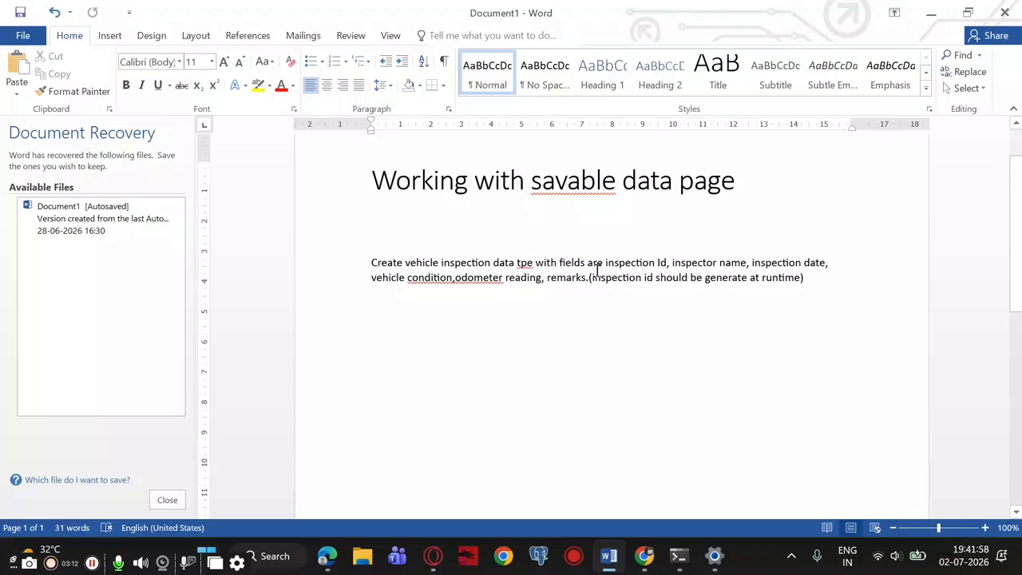
# Switch back to Pega Dev Studio and add "Inspection Id" and "Inspector name" as single-line text fields to the vehicle inspection data type
pyautogui.click(645, 556)
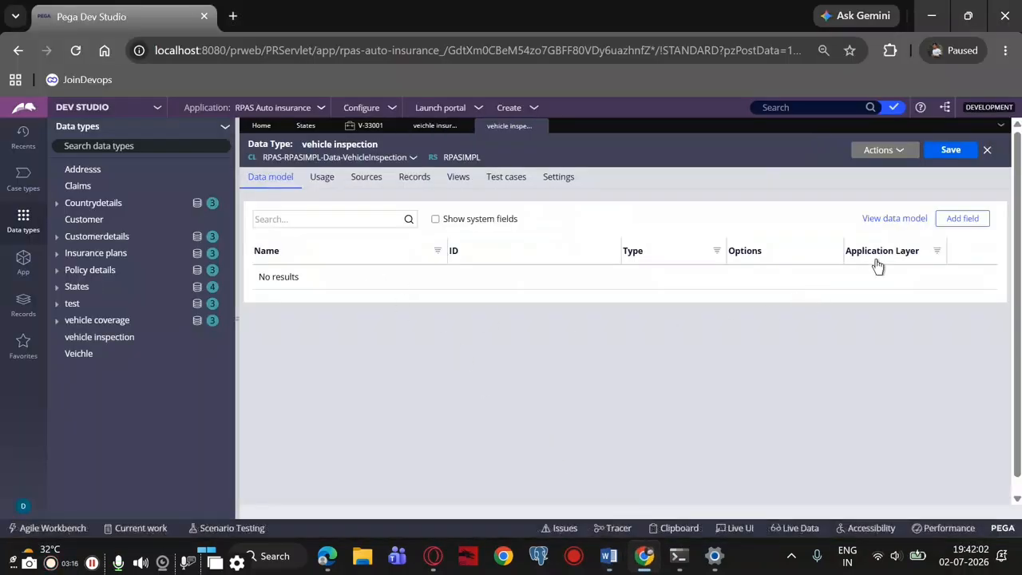
pyautogui.click(950, 220)
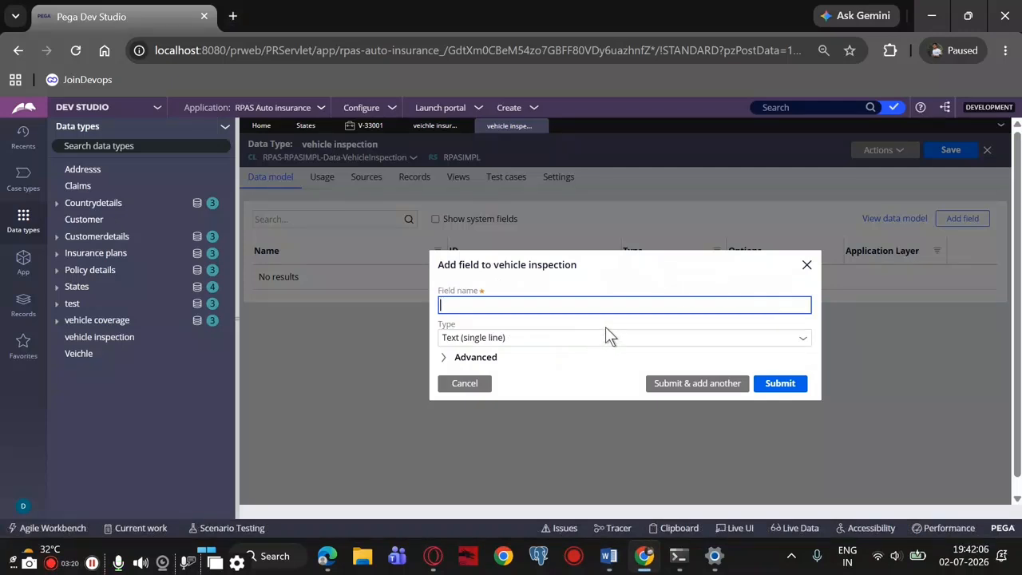
pyautogui.write('Inspect')
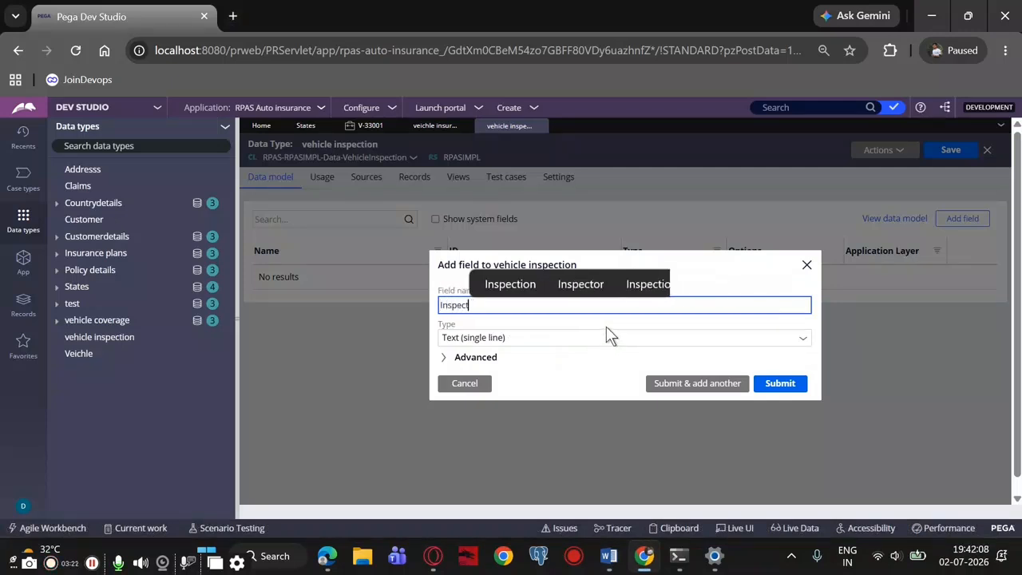
pyautogui.write('ion Id')
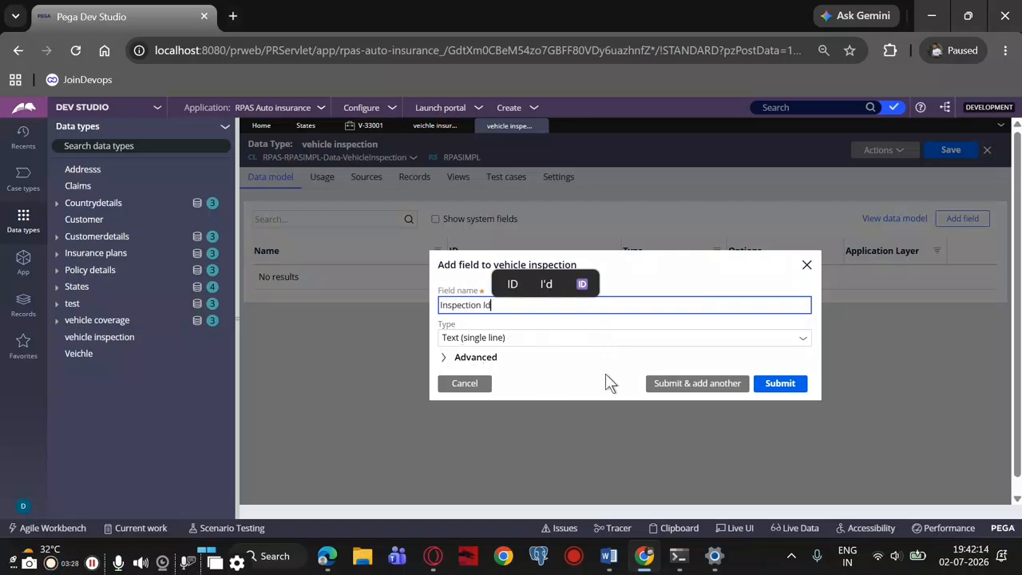
pyautogui.click(715, 385)
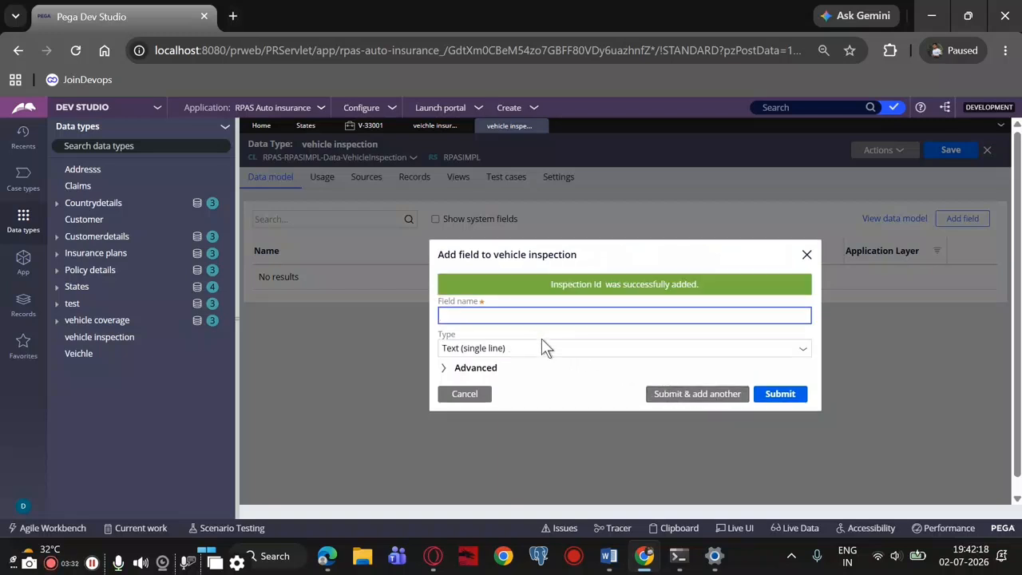
pyautogui.write('Insp')
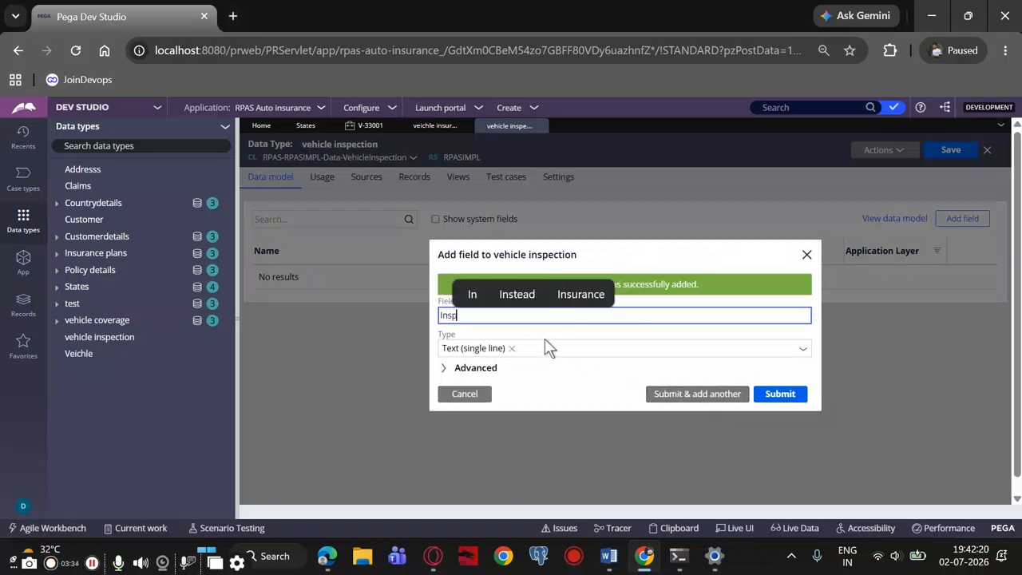
pyautogui.write('ector name')
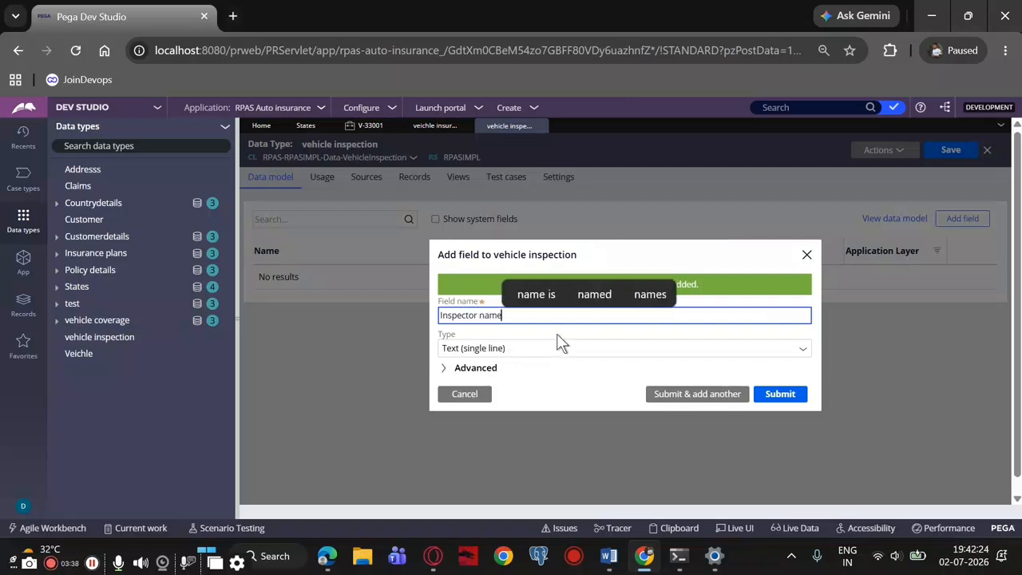
pyautogui.click(665, 405)
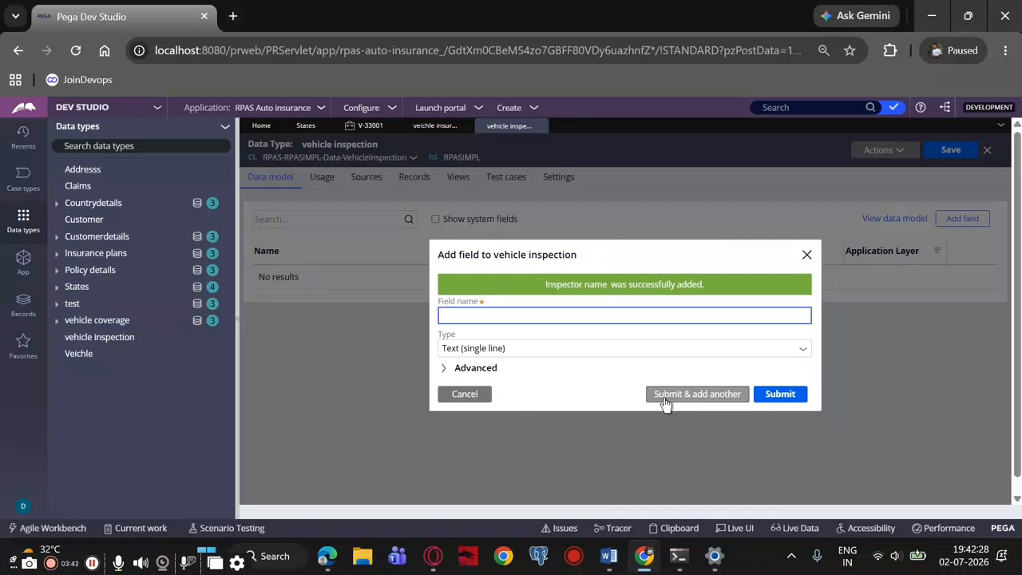
# Check the field list in the Word notes and add an "Inspection date" field as single-line text in Pega
pyautogui.click(610, 559)
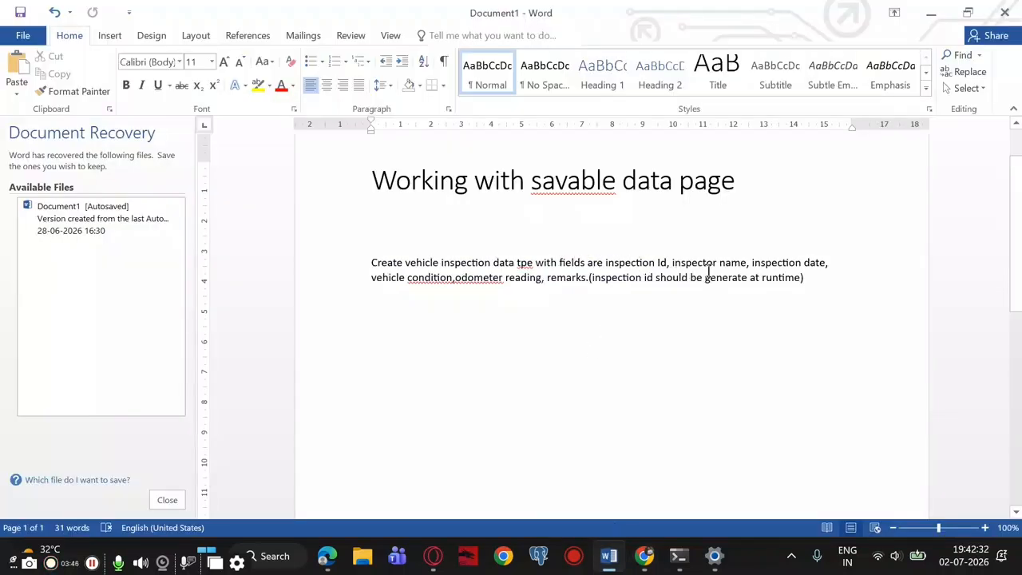
pyautogui.click(644, 557)
pyautogui.write('I')
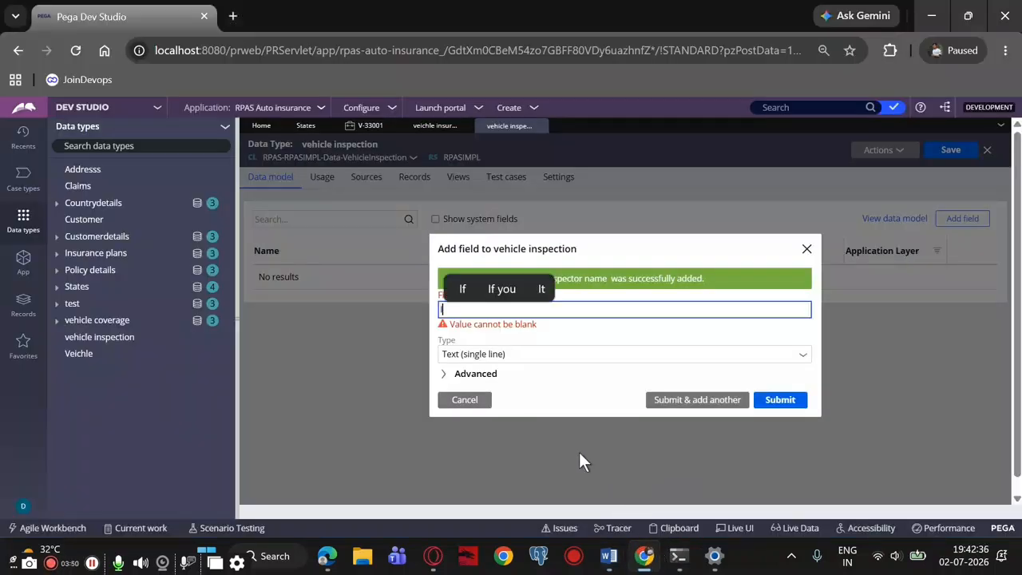
pyautogui.write('nspection date')
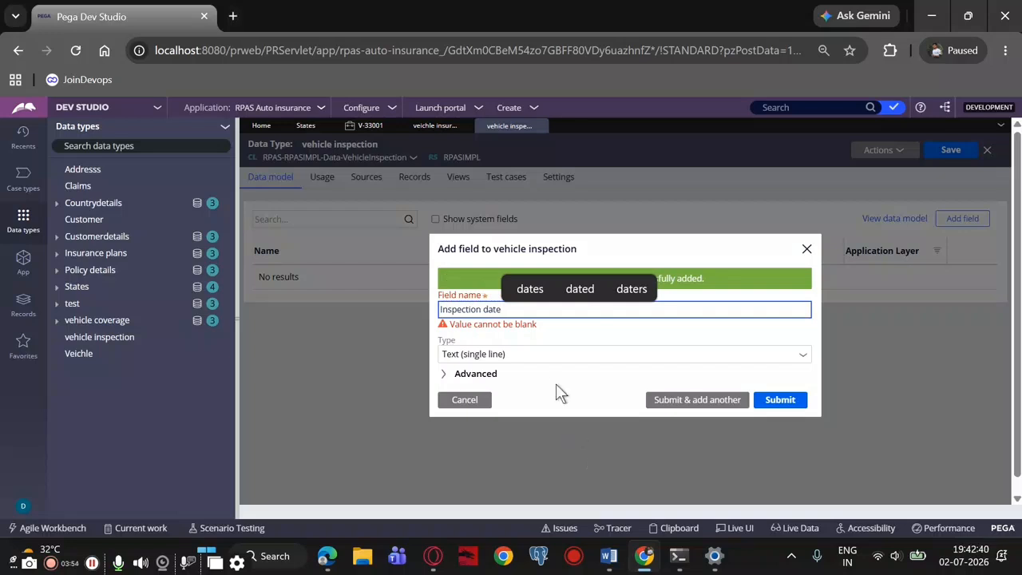
pyautogui.click(661, 397)
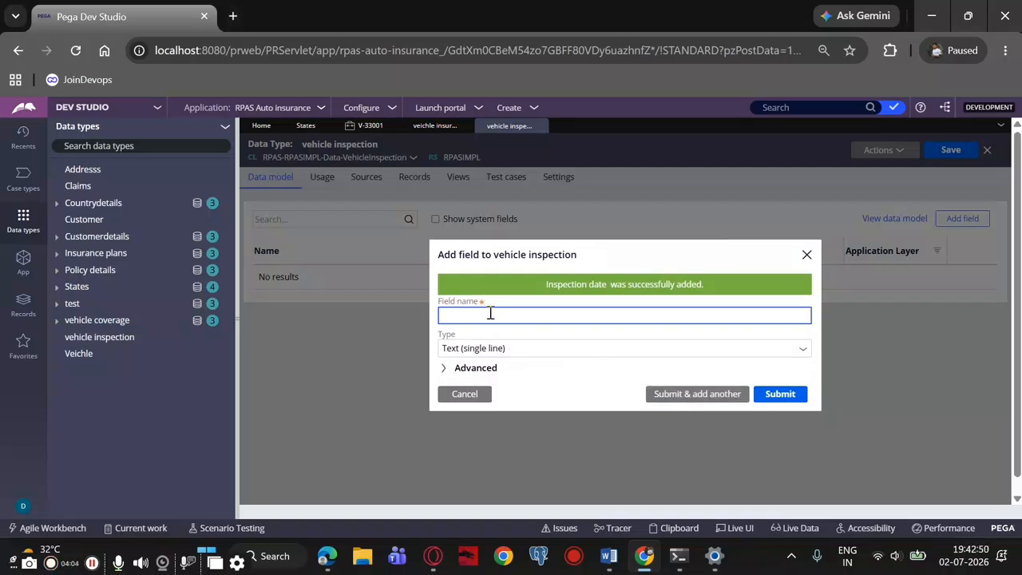
# Consult the Word notes again and add a "vehicle condtion" single-line text field in Pega
pyautogui.click(609, 556)
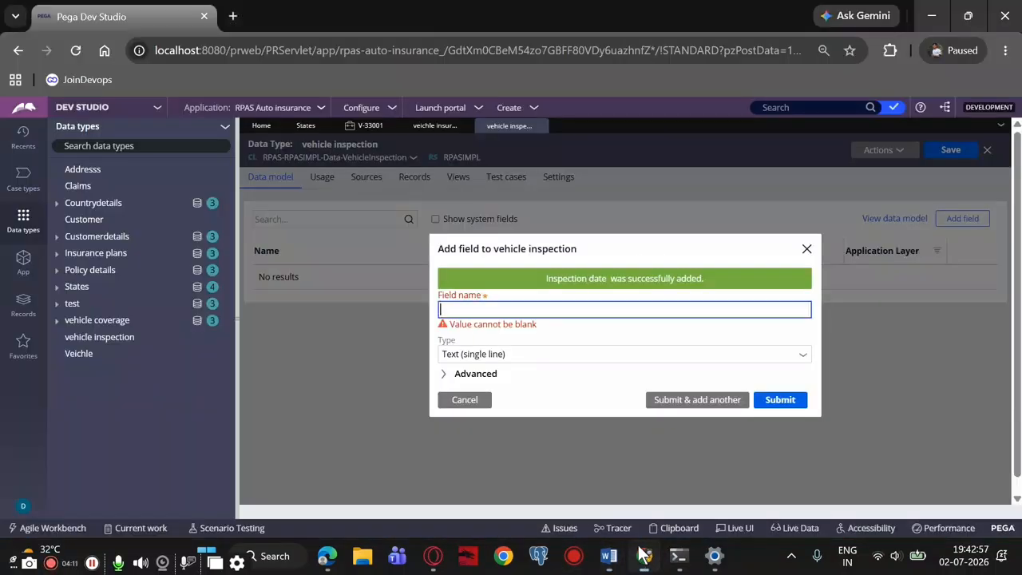
pyautogui.click(644, 556)
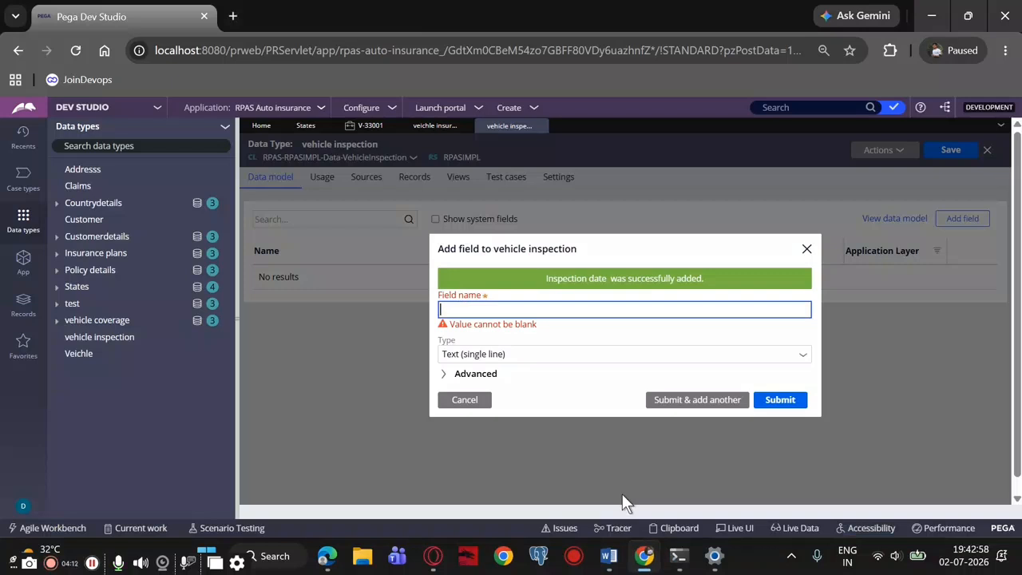
pyautogui.write('vehicle condtio')
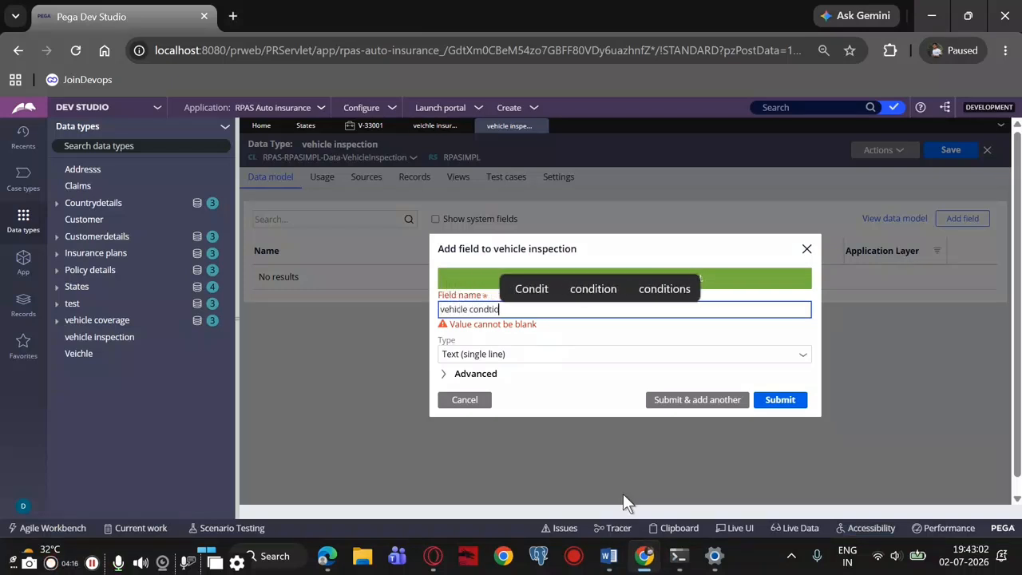
pyautogui.write('n')
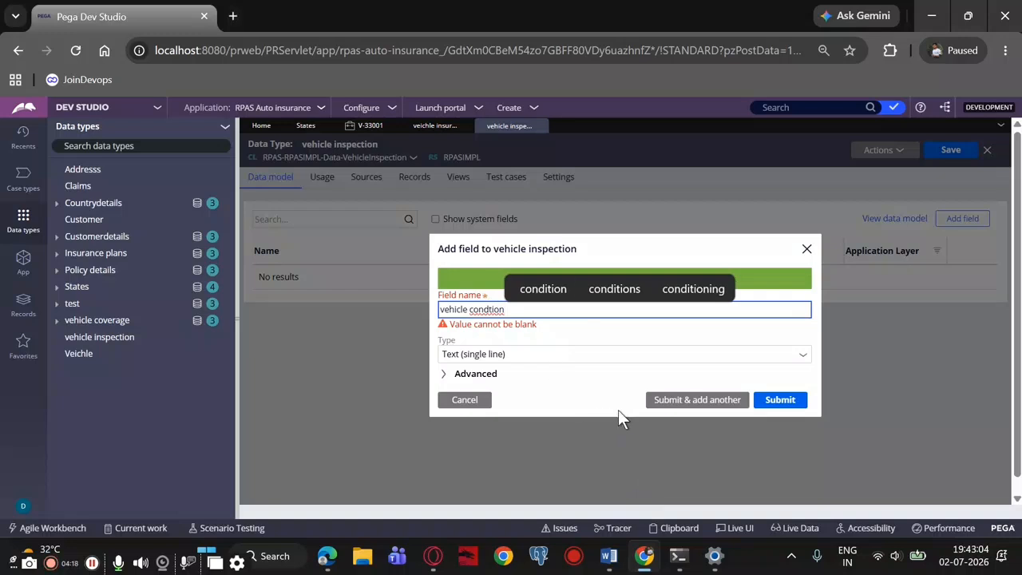
pyautogui.click(660, 401)
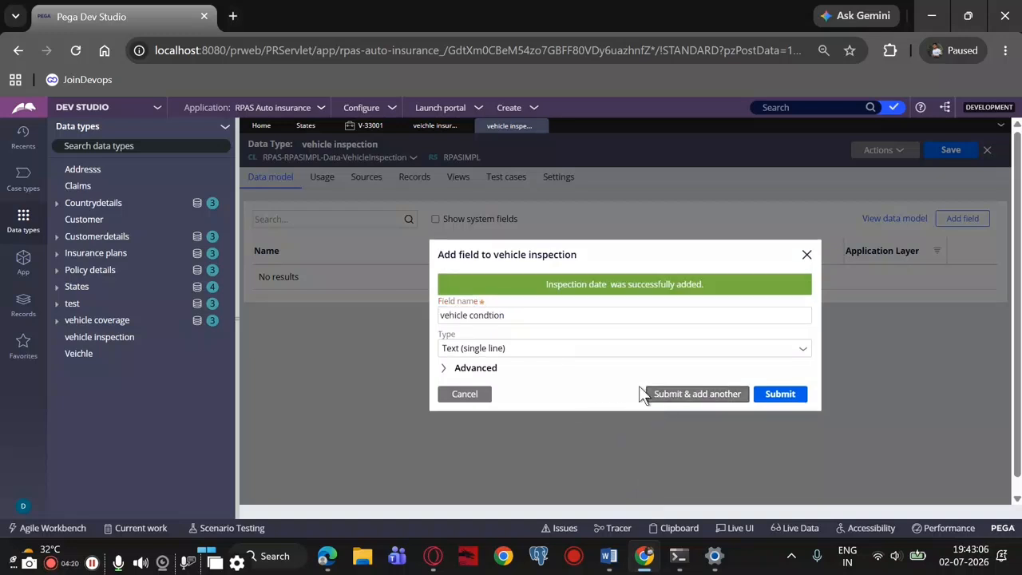
# Add the "odometer reading" and "Remarks" single-line text fields, checking the Word notes in between, and finish adding fields
pyautogui.click(532, 322)
pyautogui.write('o')
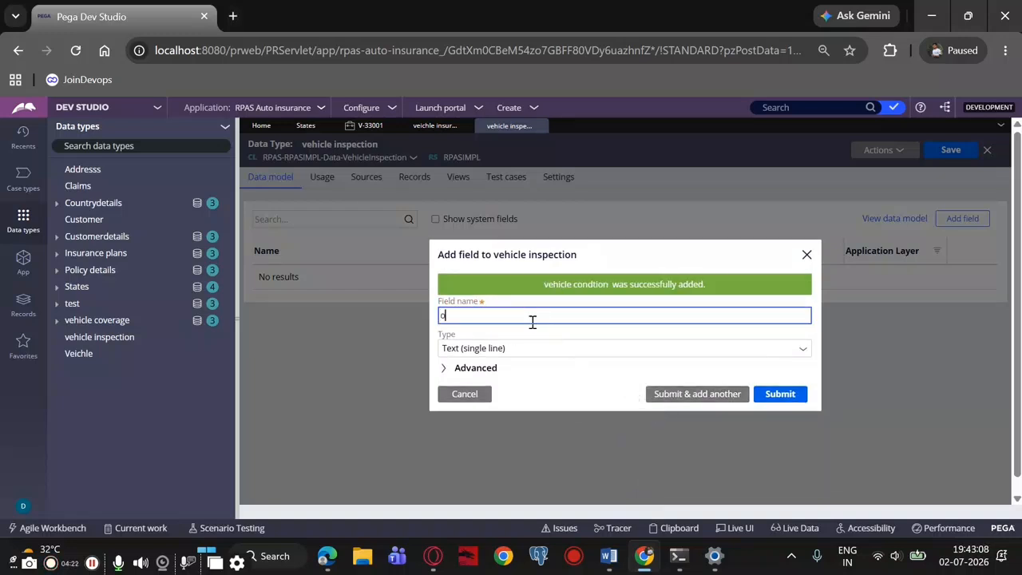
pyautogui.write('dometer r')
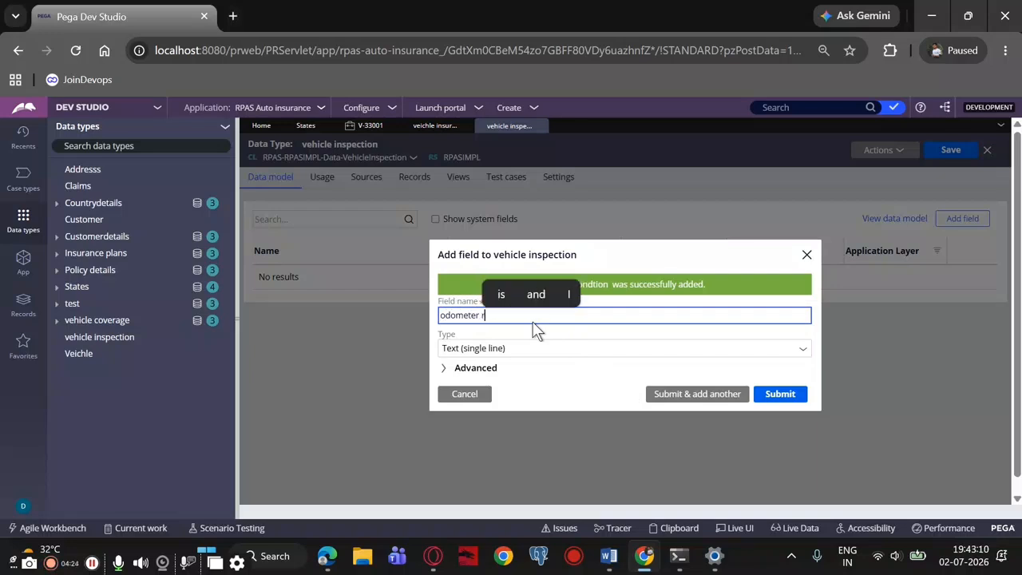
pyautogui.write('eading')
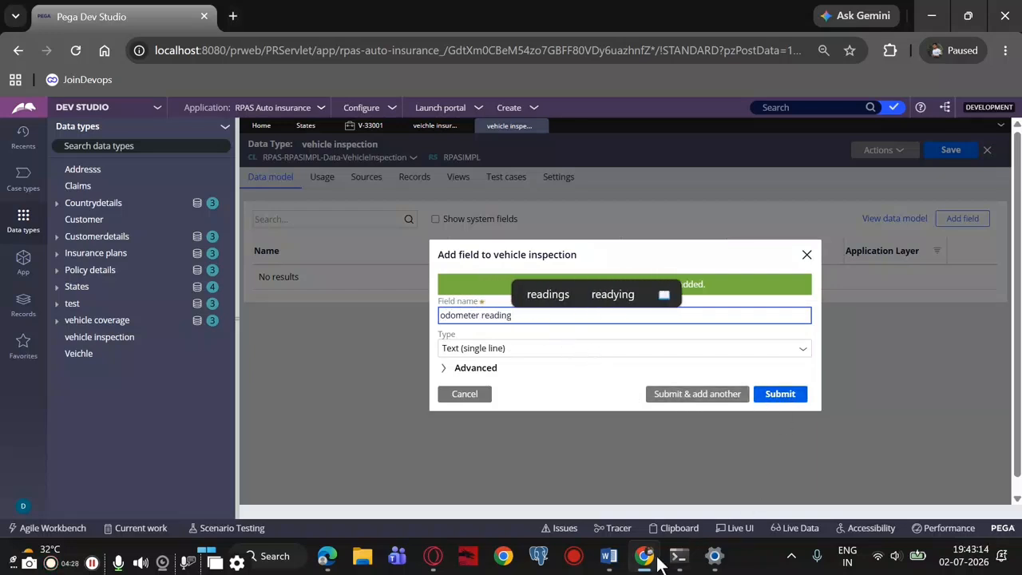
pyautogui.click(609, 556)
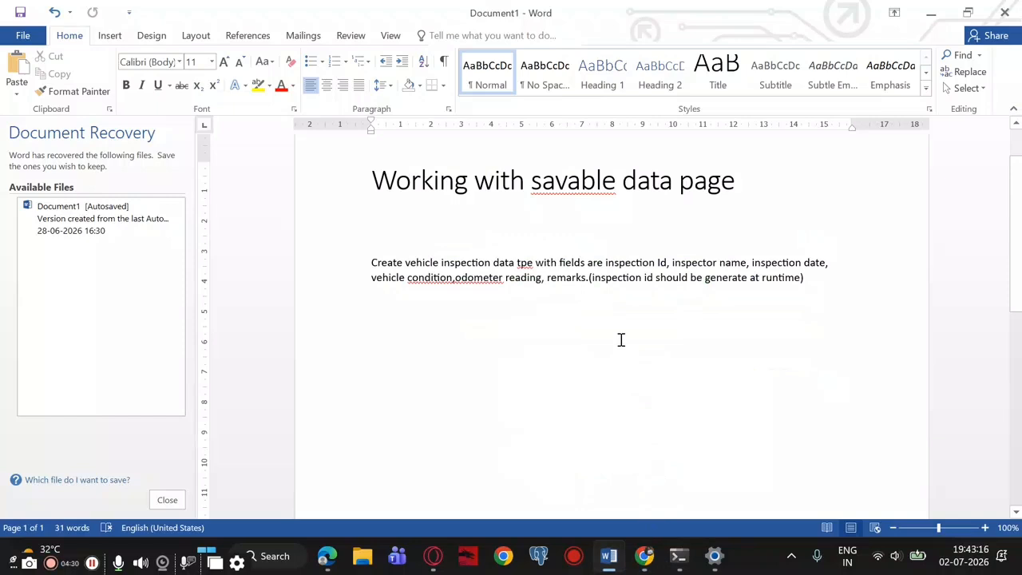
pyautogui.click(644, 556)
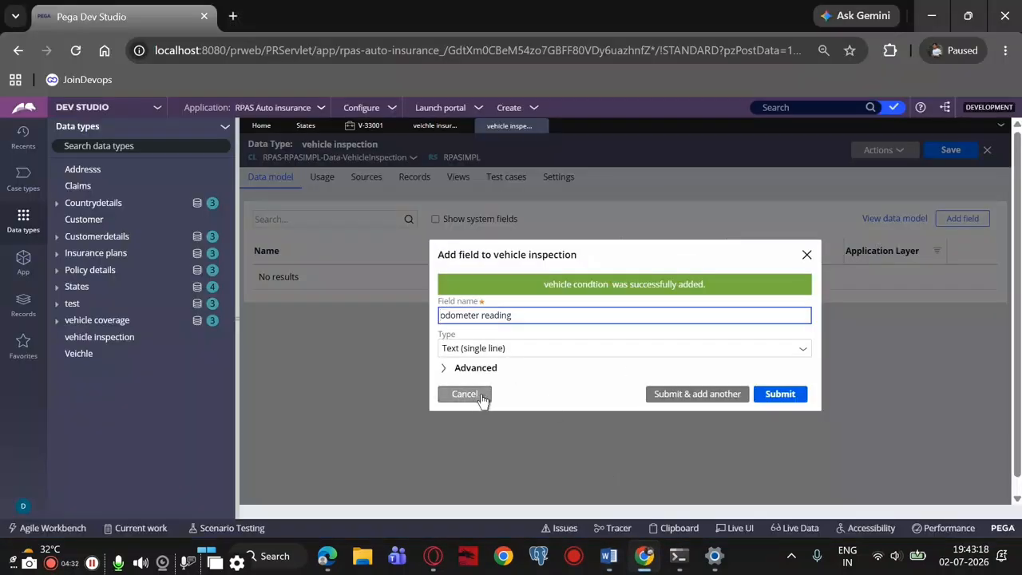
pyautogui.click(702, 399)
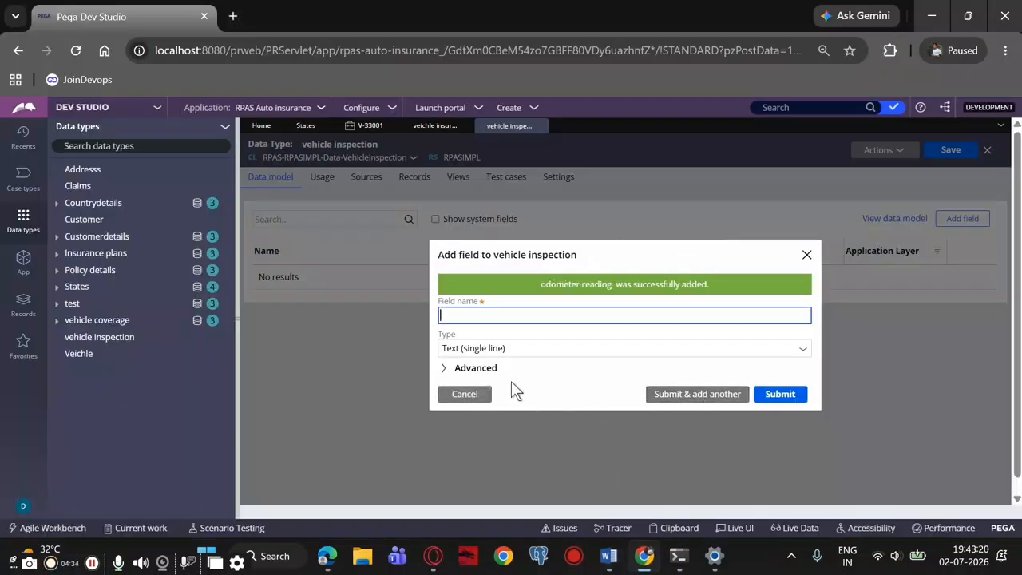
pyautogui.write('Remarks')
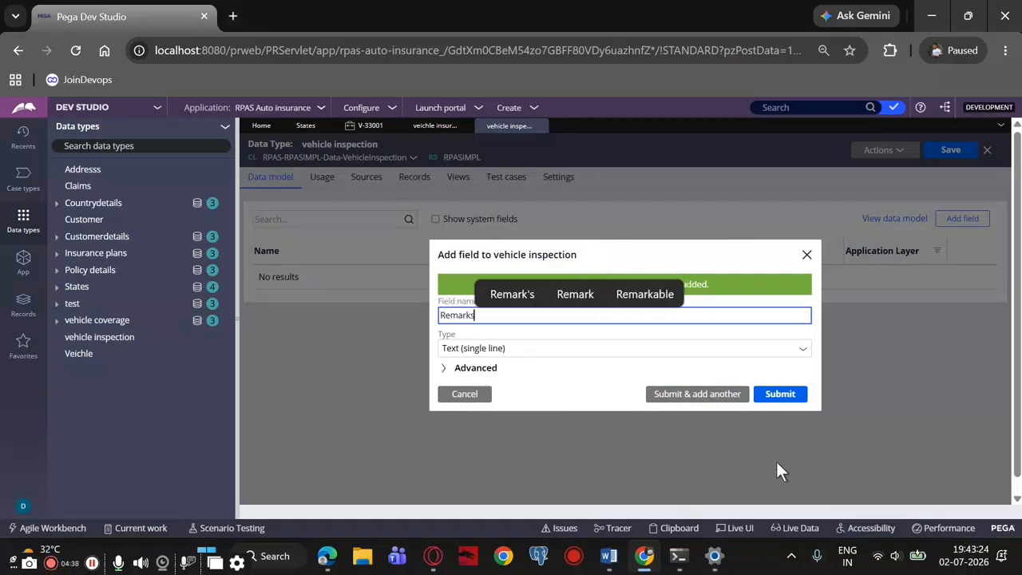
pyautogui.click(779, 396)
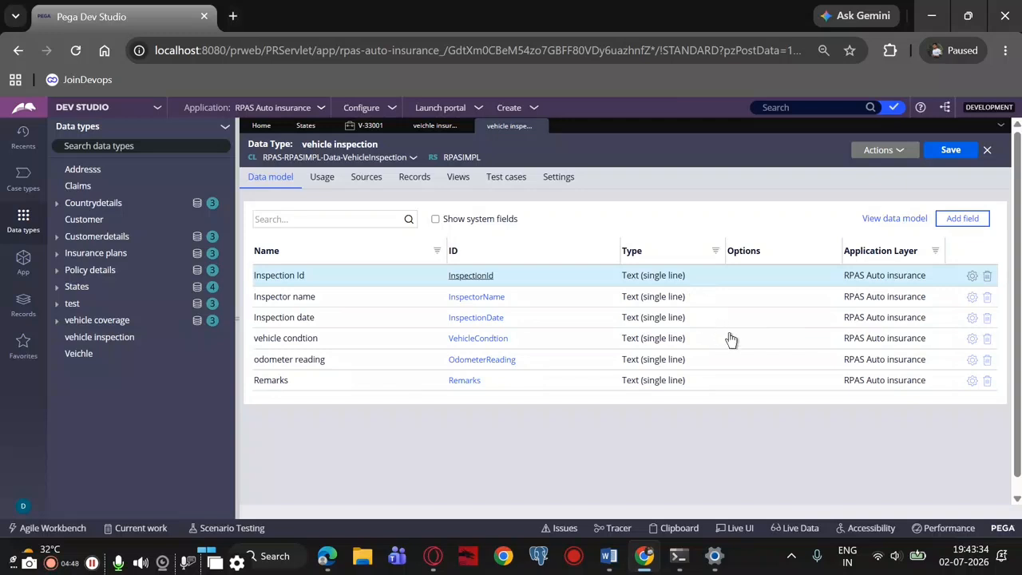
# Try to change the type of the Inspection date field in its configuration
pyautogui.click(972, 319)
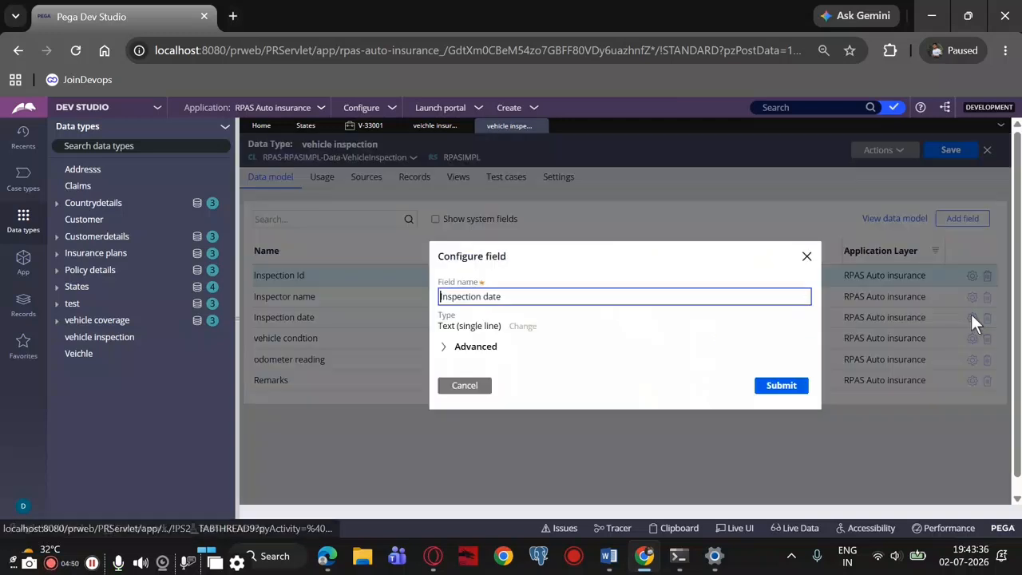
pyautogui.click(519, 329)
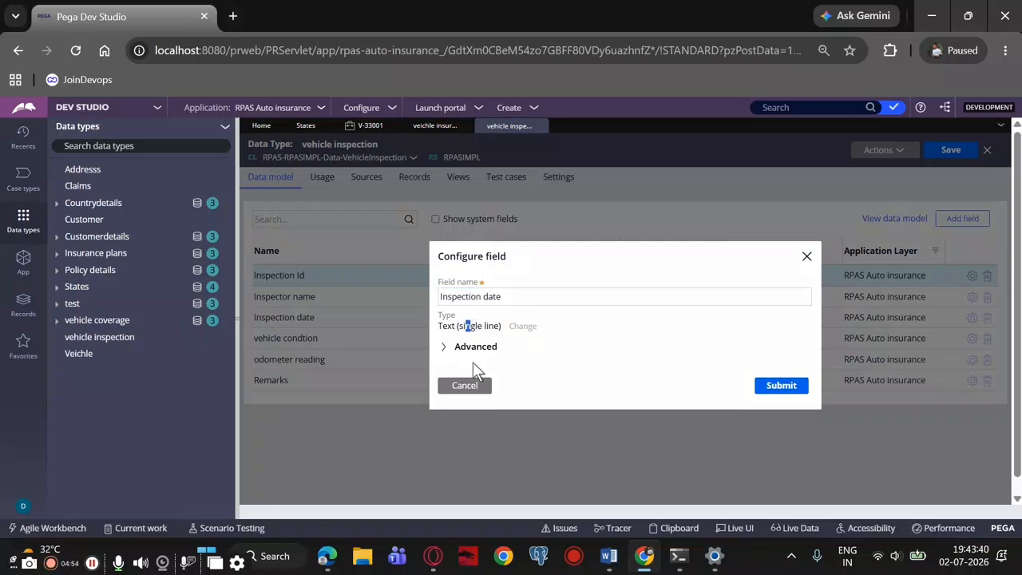
pyautogui.click(773, 387)
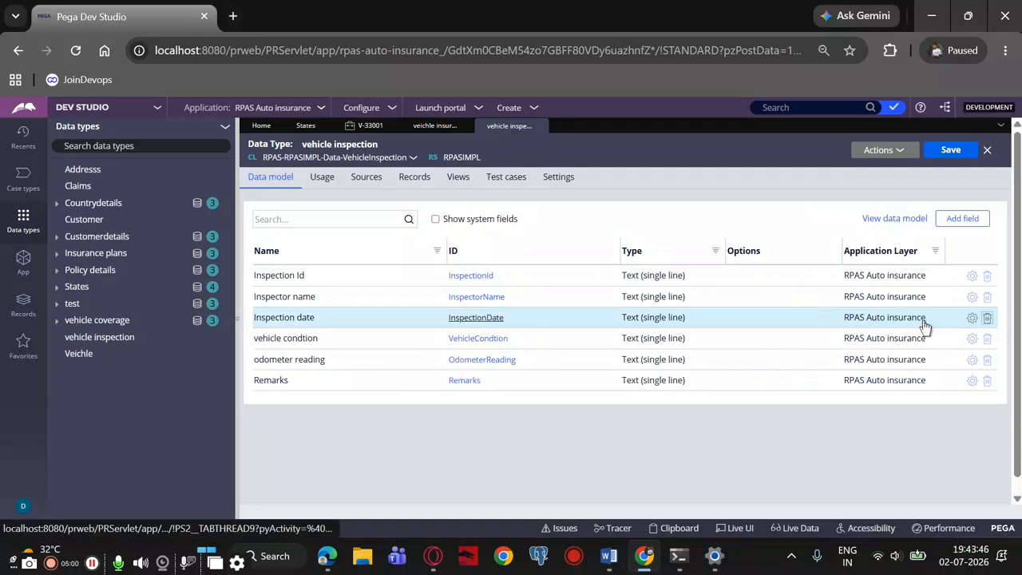
# Add an "Inspection date" field of type Date only to the vehicle inspection data type
pyautogui.click(964, 220)
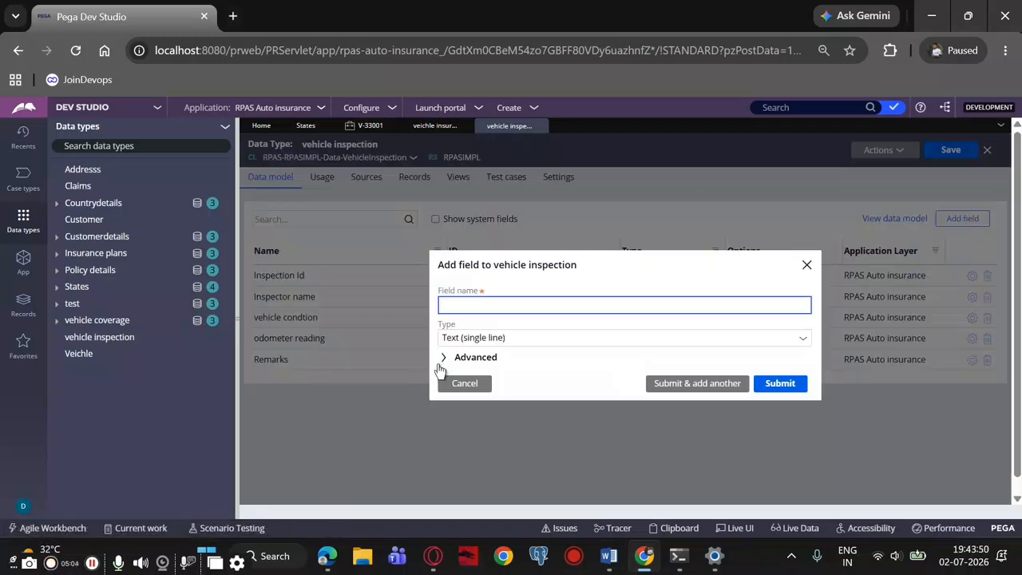
pyautogui.write('Inspe')
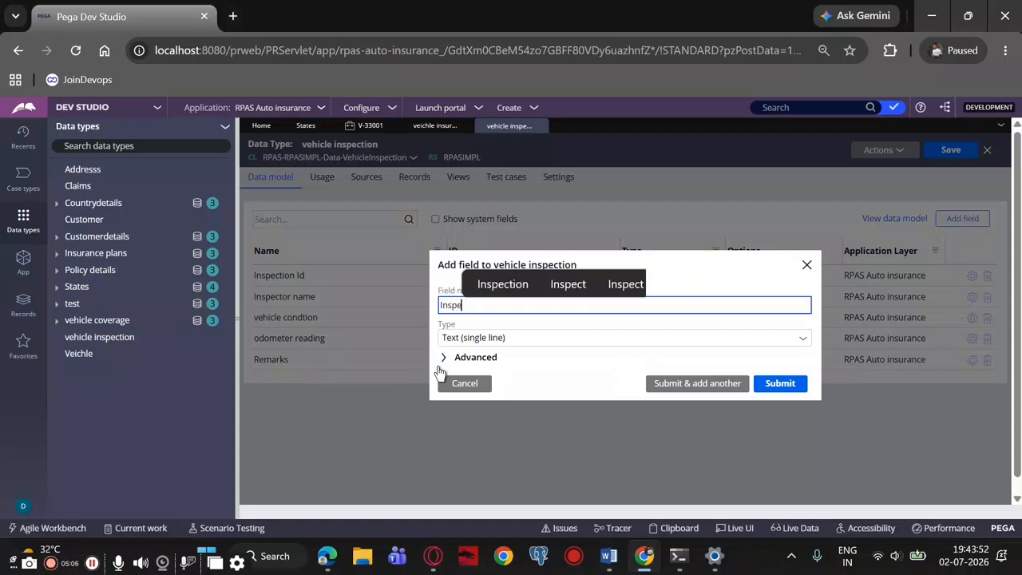
pyautogui.write('ction d')
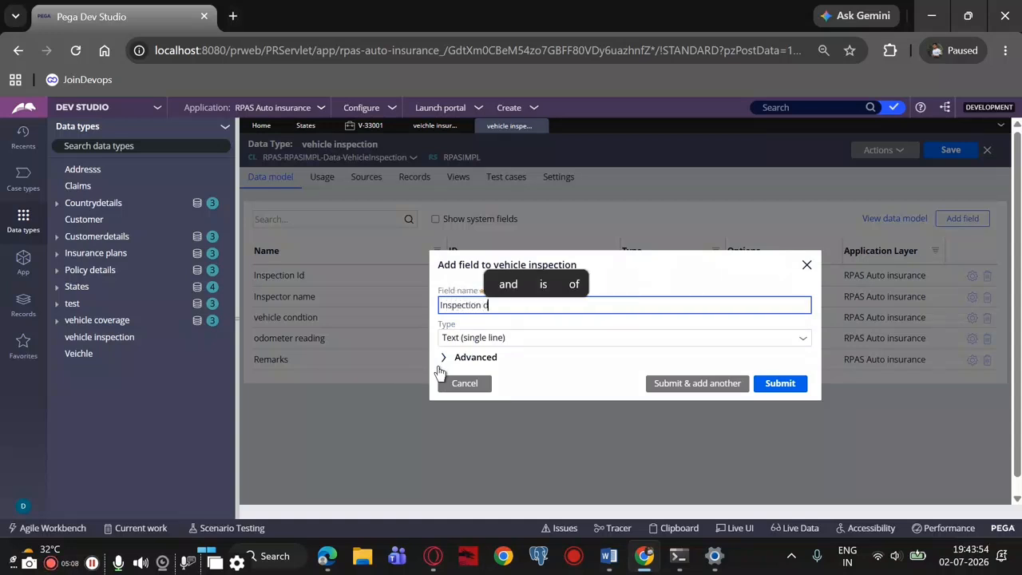
pyautogui.write('ate')
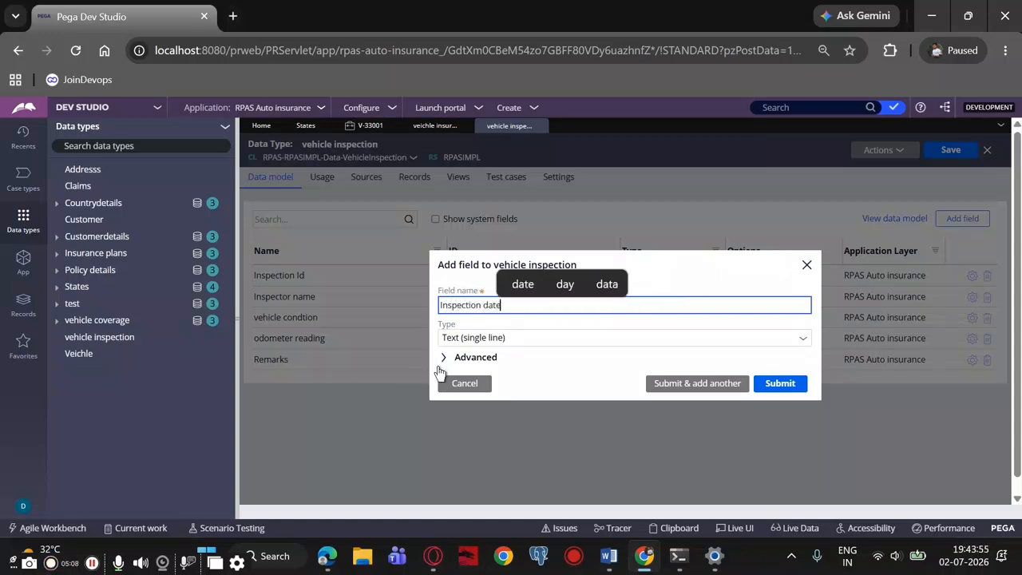
pyautogui.click(487, 338)
pyautogui.click(574, 331)
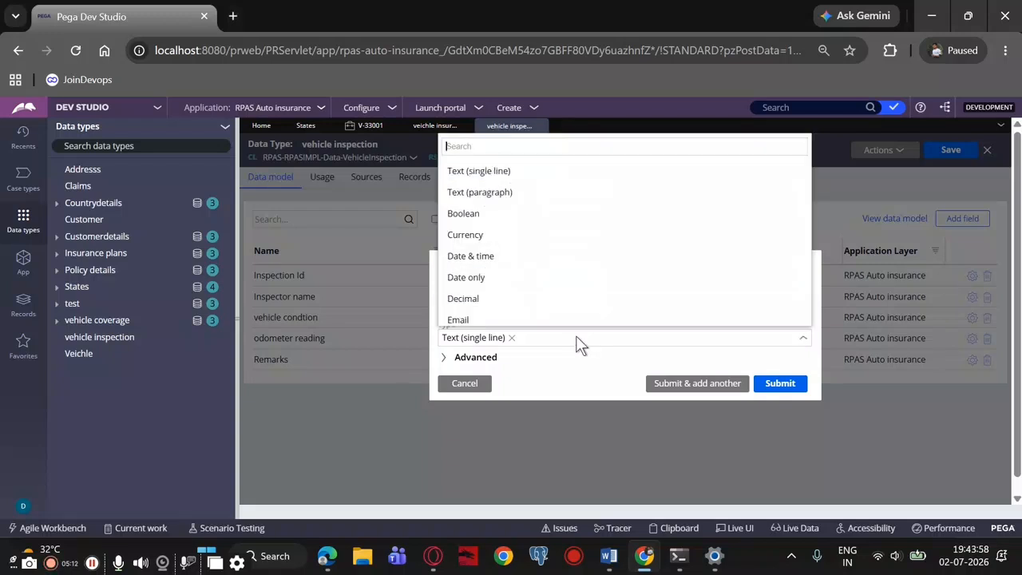
pyautogui.click(491, 278)
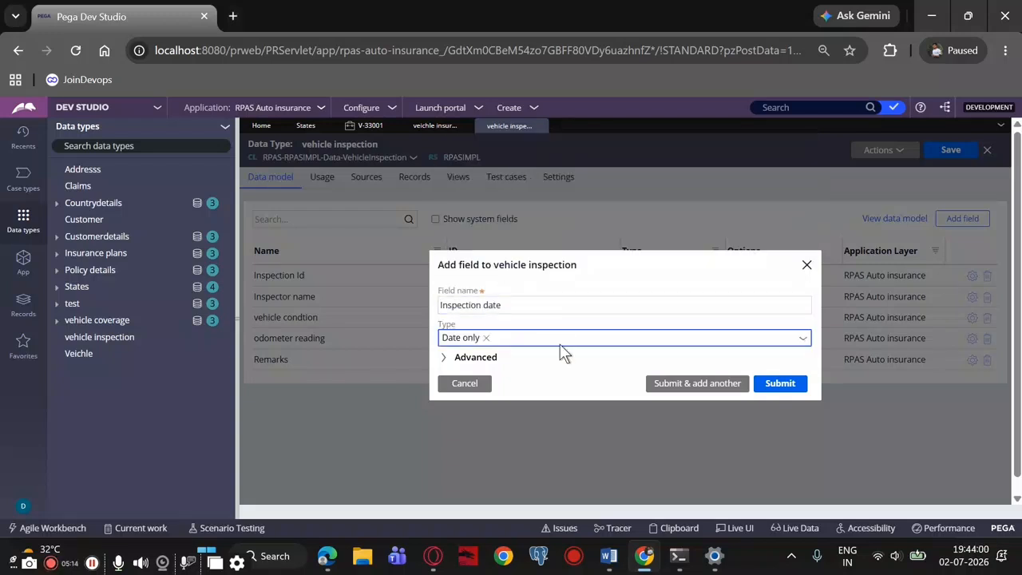
pyautogui.click(763, 389)
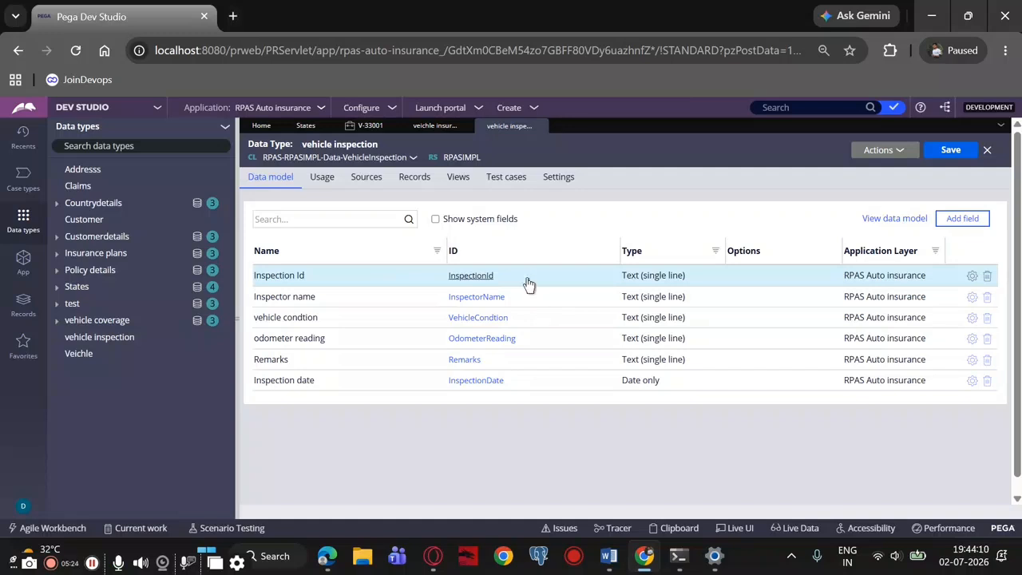
# Start a local source for the vehicle inspection data type and set Inspection Id as its key
pyautogui.click(412, 182)
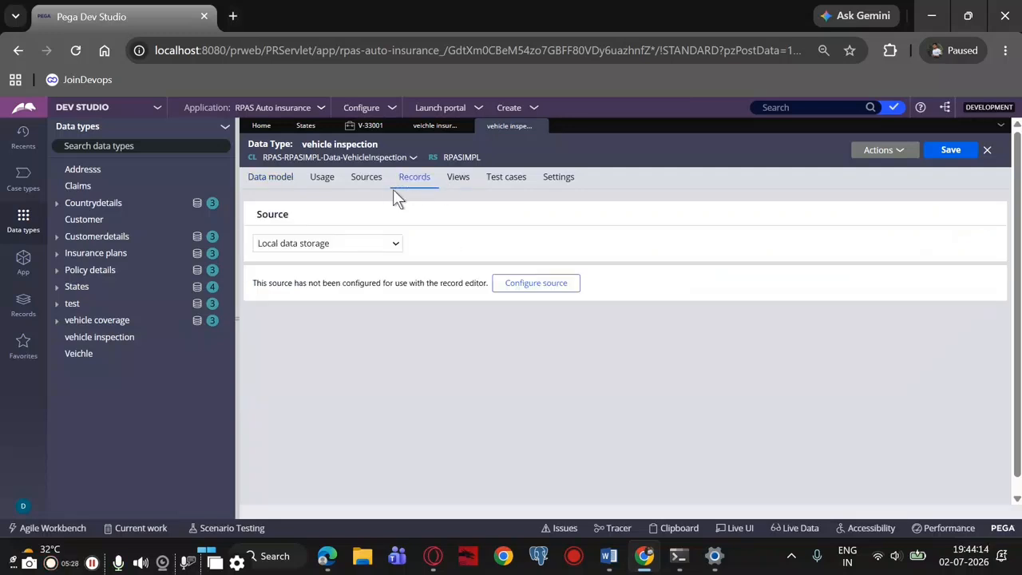
pyautogui.click(370, 182)
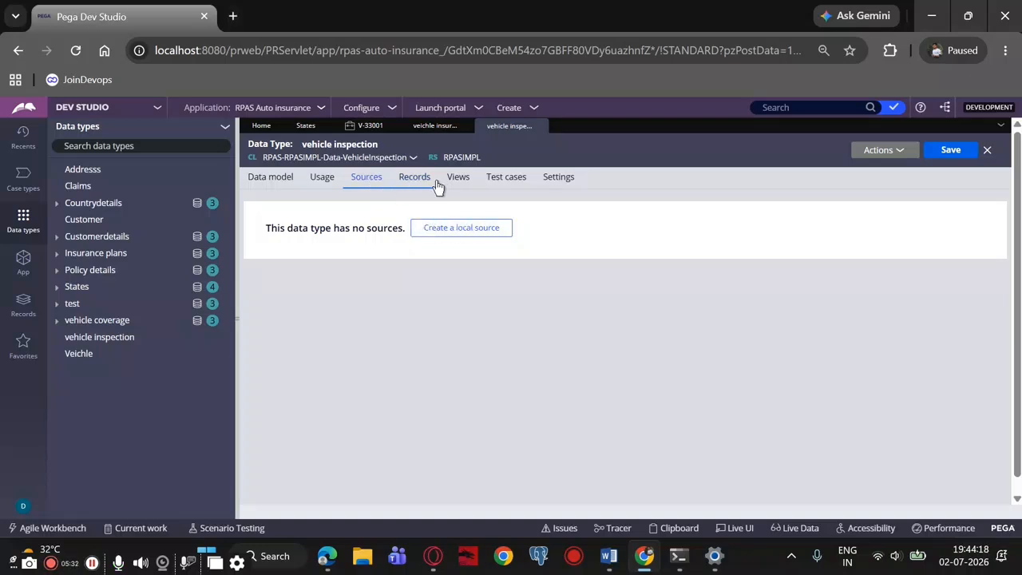
pyautogui.click(447, 228)
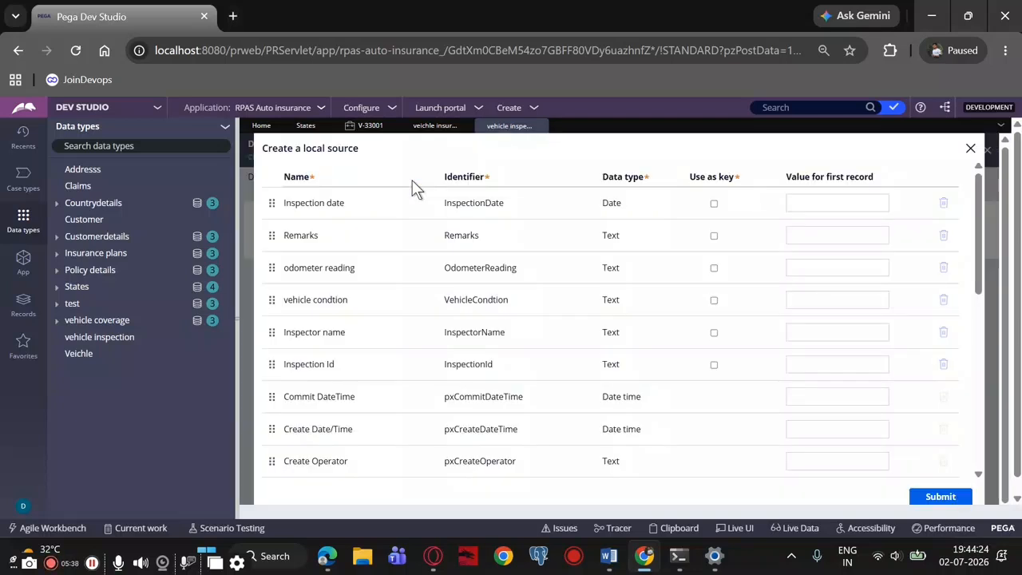
pyautogui.click(715, 365)
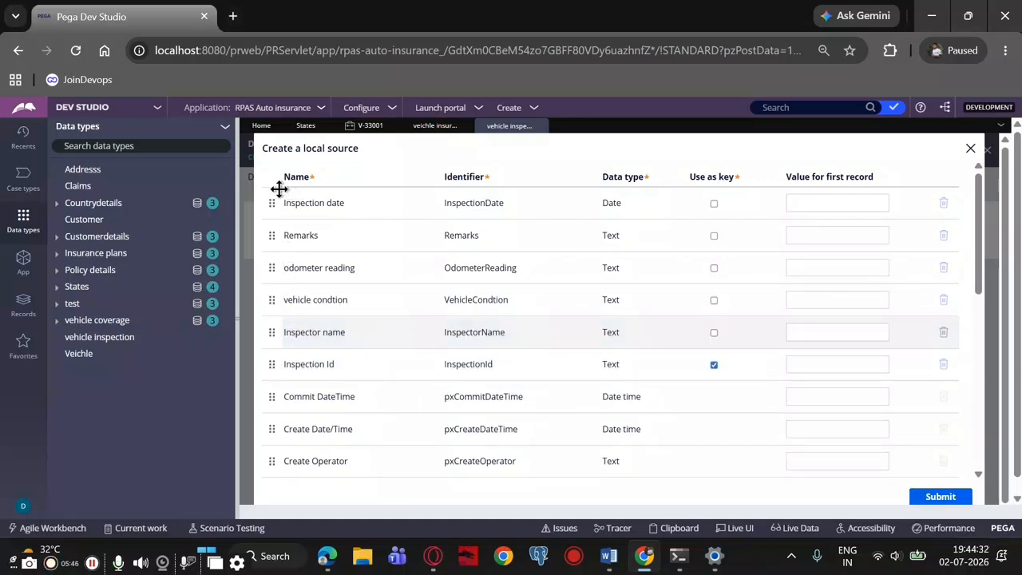
# Reorder the local source fields to Inspector name, Inspection date, odometer reading, vehicle condtion and Remarks
pyautogui.moveTo(274, 331); pyautogui.dragTo(272, 188)
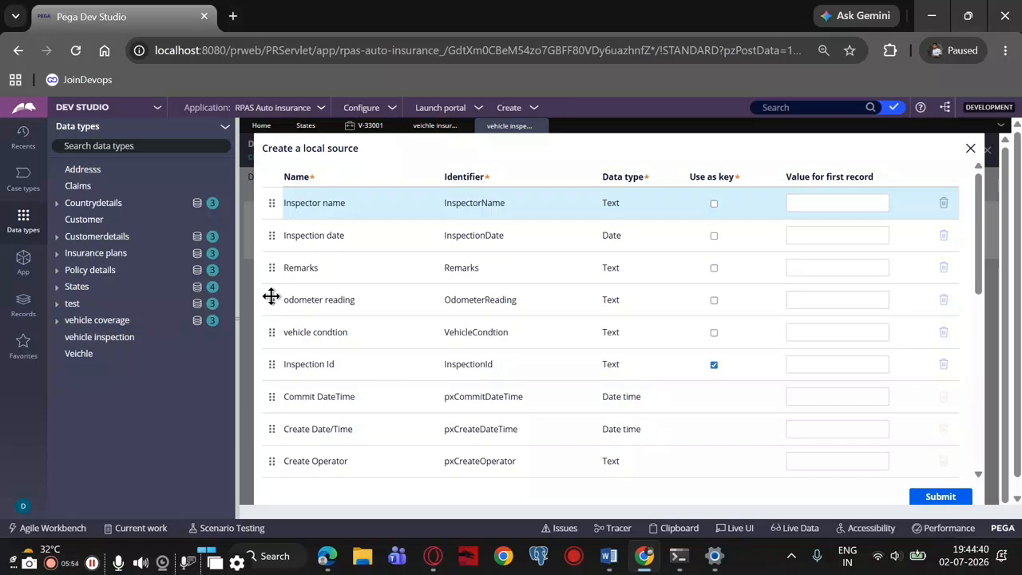
pyautogui.moveTo(272, 297); pyautogui.dragTo(279, 254)
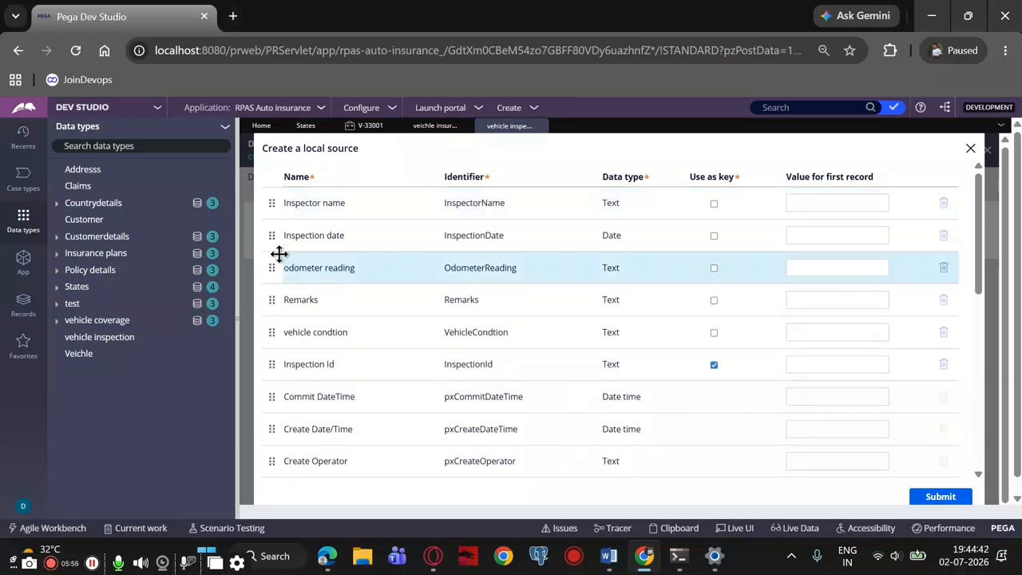
pyautogui.moveTo(271, 334); pyautogui.dragTo(278, 272)
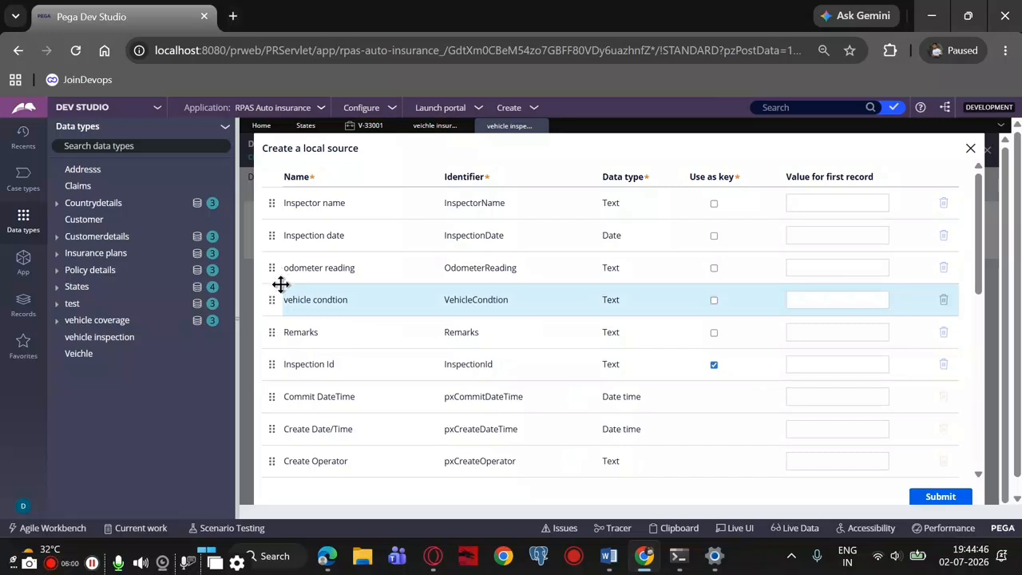
# Submit the local source, review its properties, and open the vehicle inspection data type's records
pyautogui.scroll(-6, 399, 435)
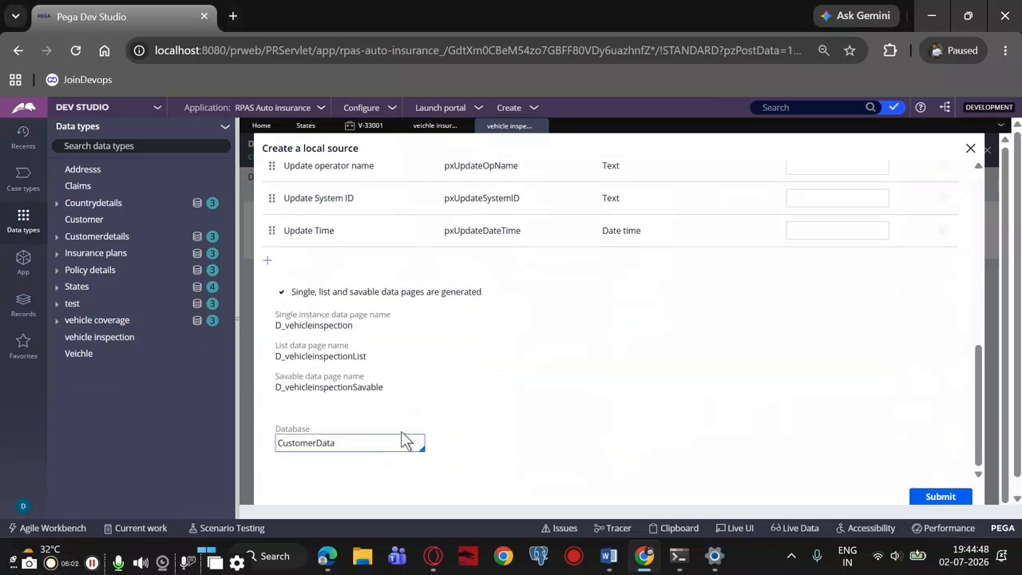
pyautogui.click(936, 496)
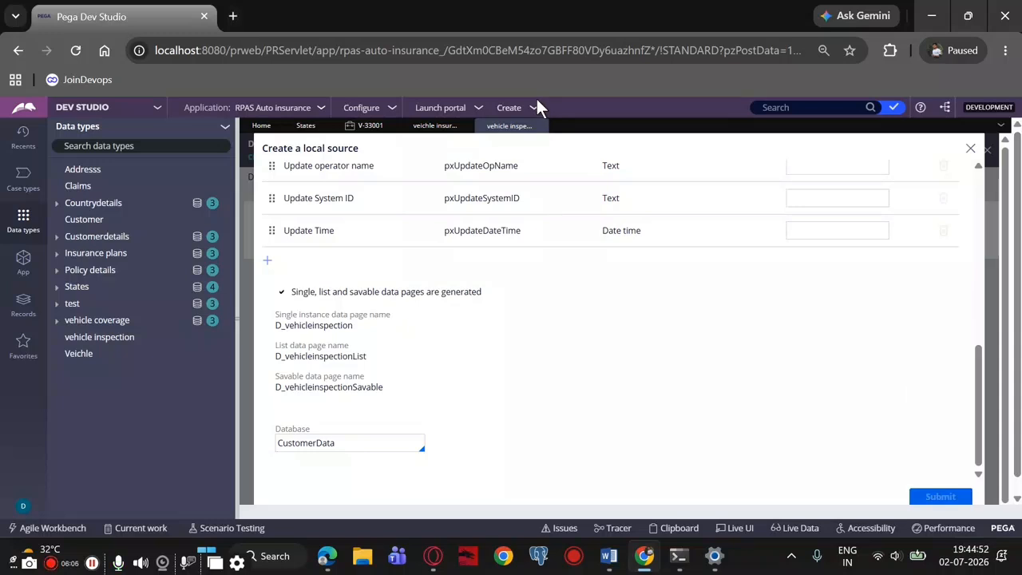
pyautogui.scroll(10, 527, 351)
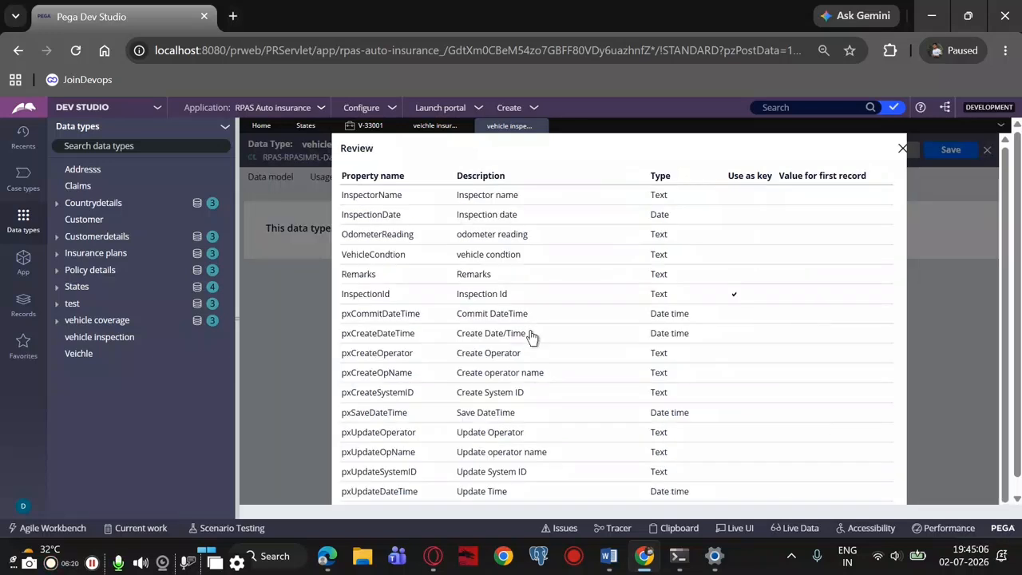
pyautogui.scroll(-2, 532, 334)
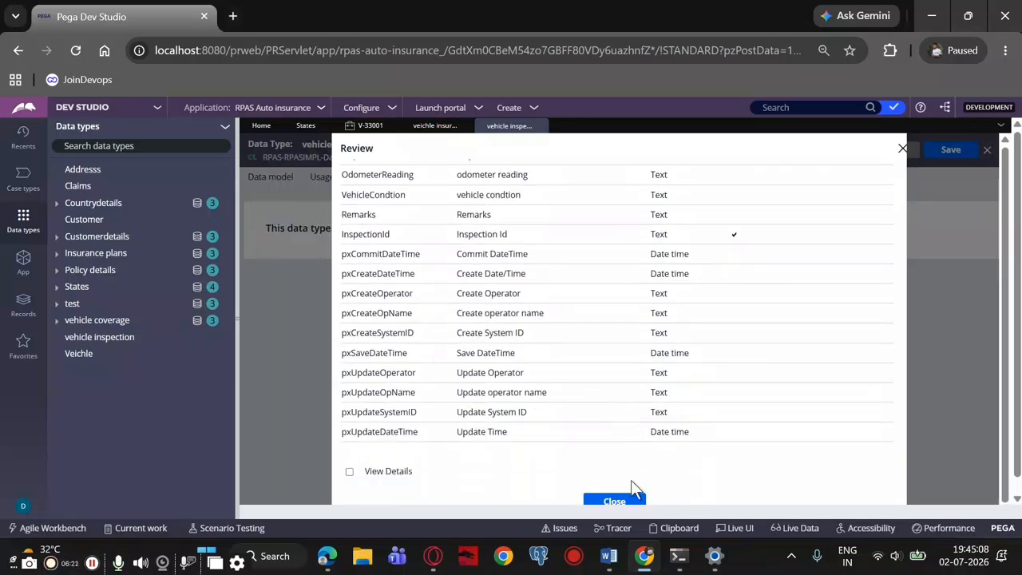
pyautogui.click(604, 504)
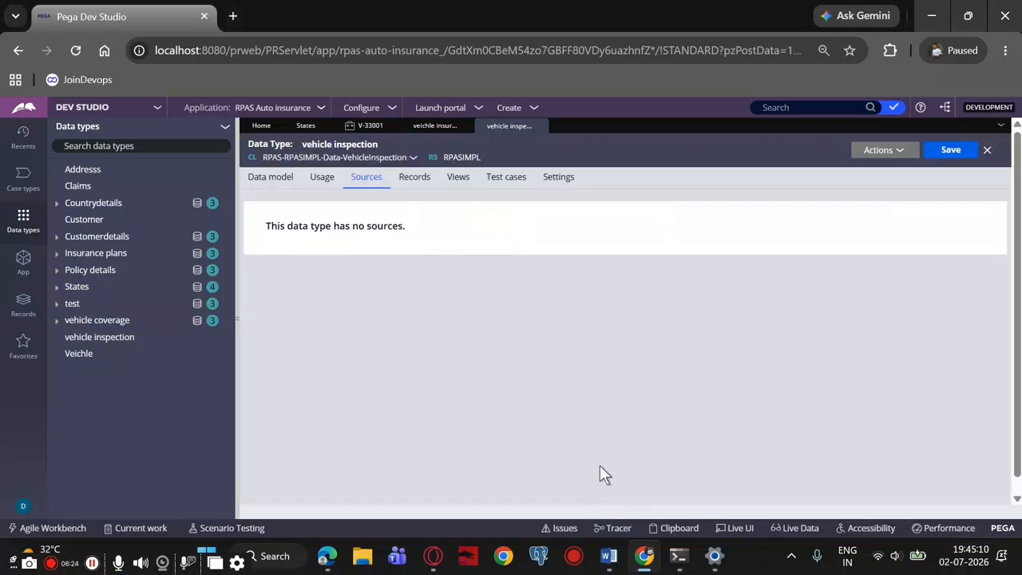
pyautogui.click(406, 180)
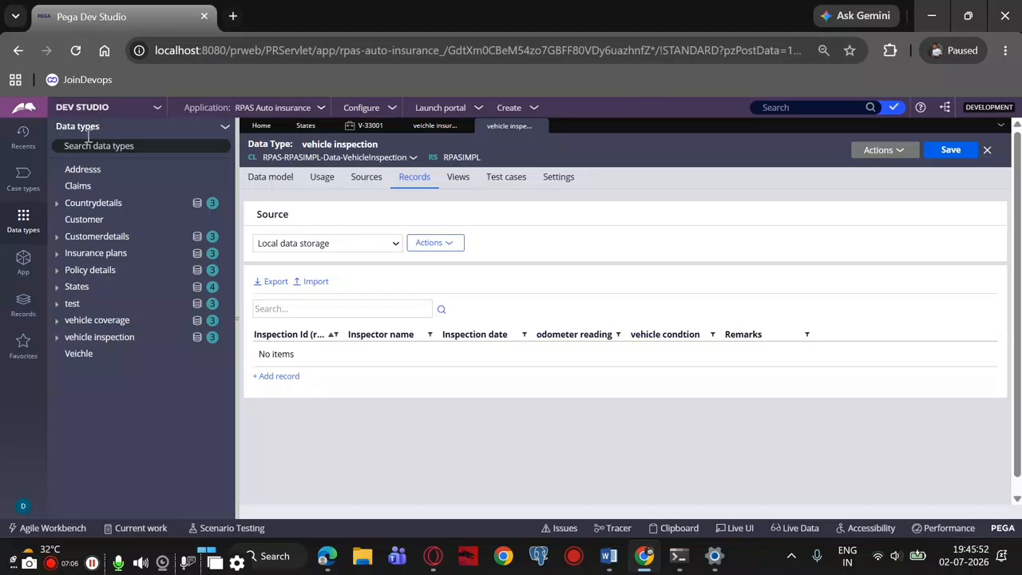
# Unpin the RPAS-RPASIMPL-Work-VeichleInsurance class in the App explorer, load that class by search, and pin it again
pyautogui.click(24, 256)
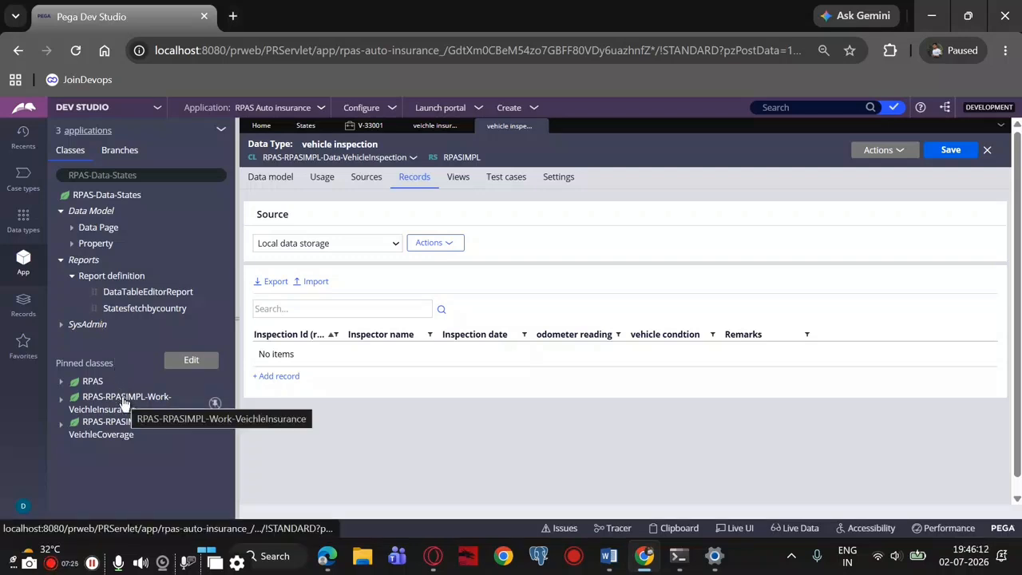
pyautogui.click(215, 404)
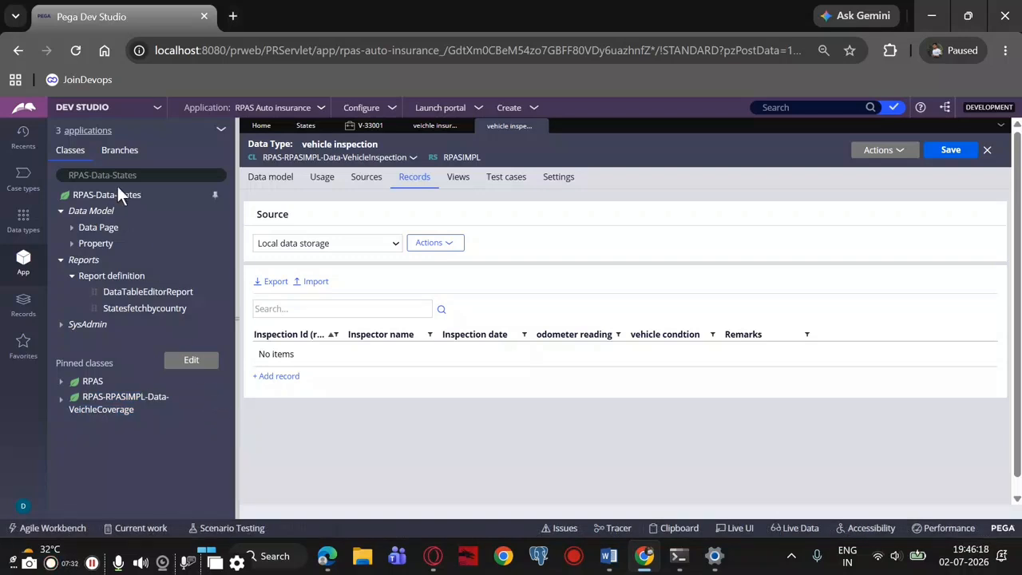
pyautogui.moveTo(142, 175); pyautogui.dragTo(96, 181)
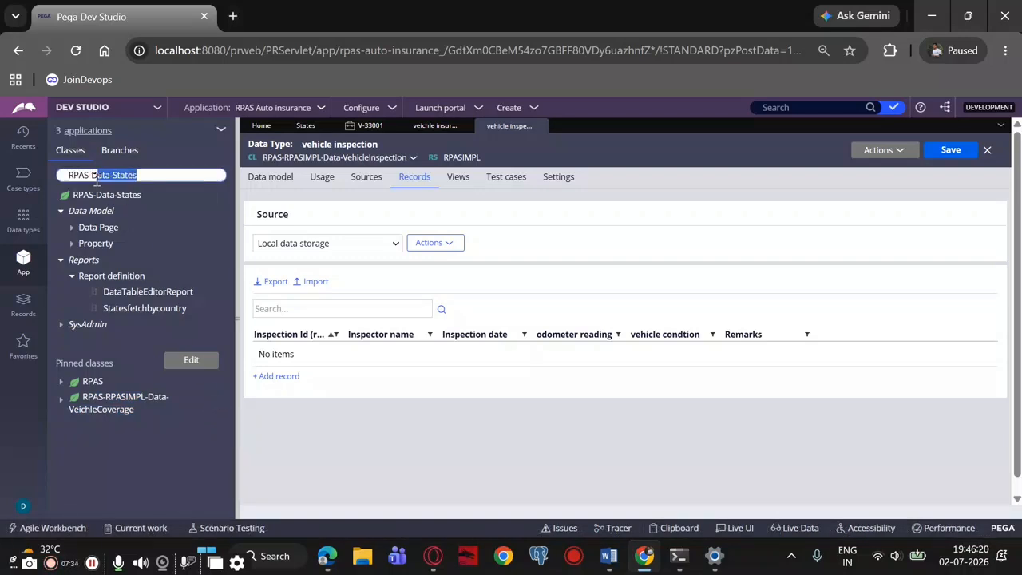
pyautogui.press('BackSpace')
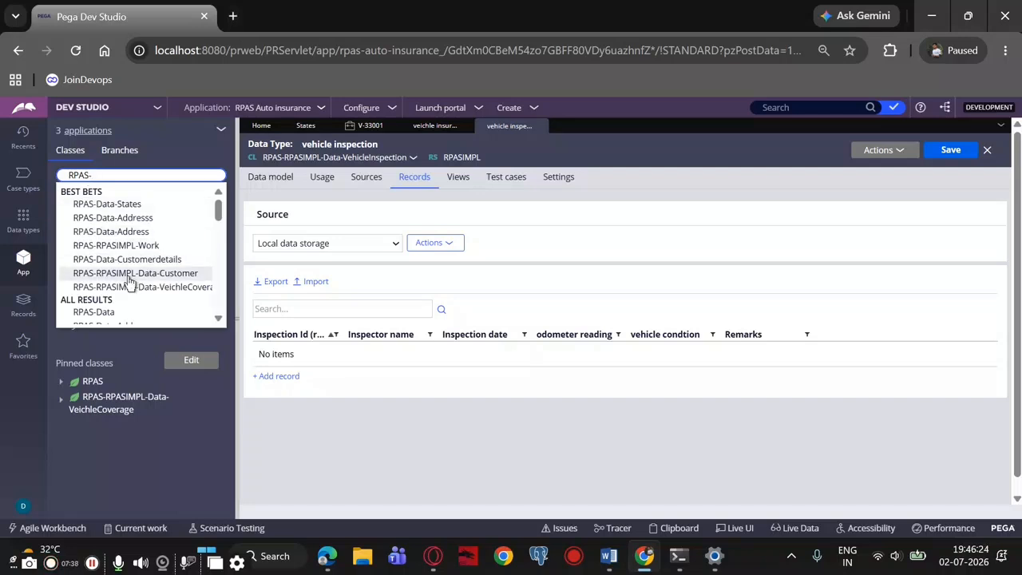
pyautogui.scroll(-3, 132, 282)
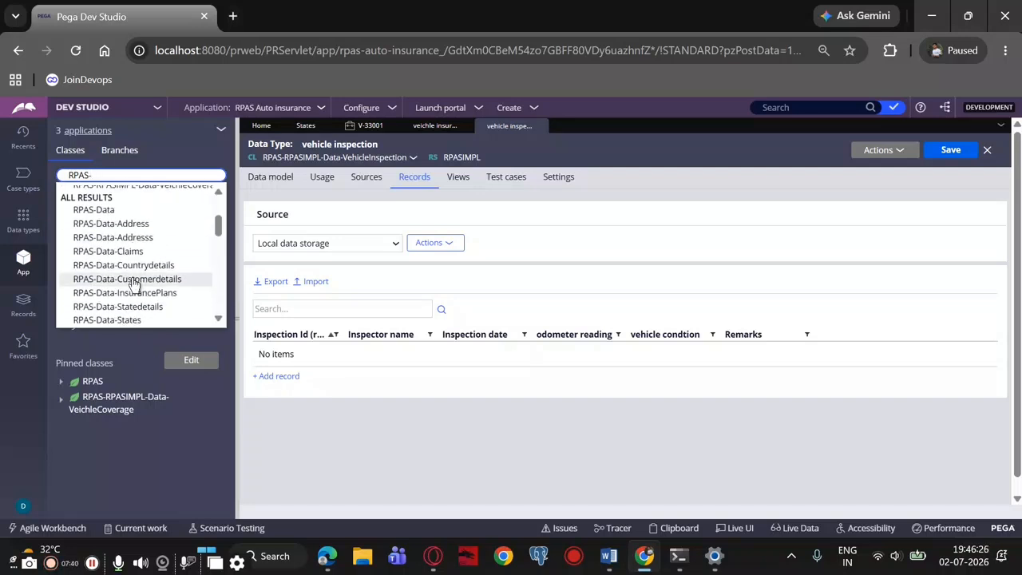
pyautogui.scroll(-5, 134, 284)
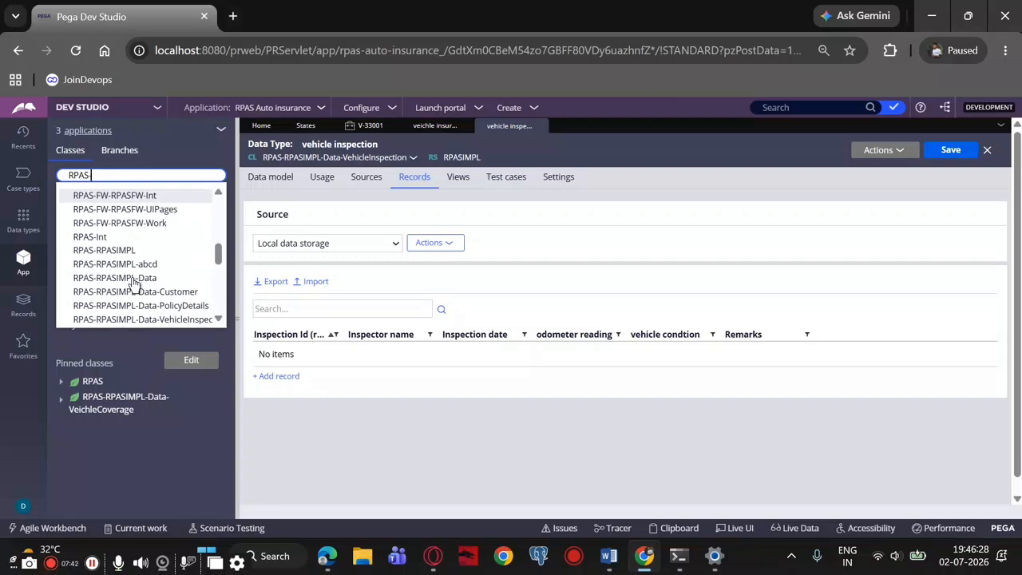
pyautogui.scroll(-2, 133, 284)
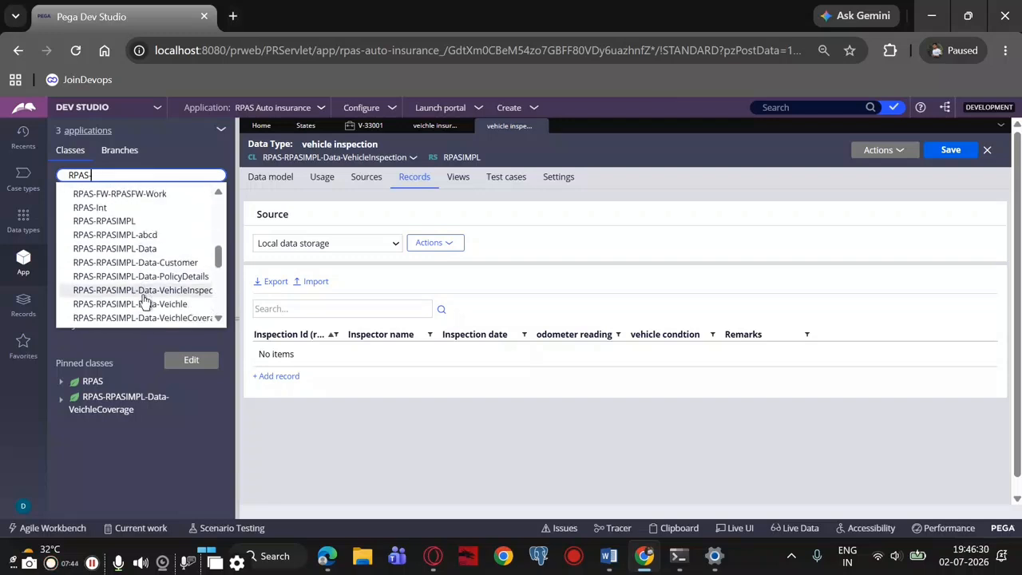
pyautogui.scroll(-5, 145, 300)
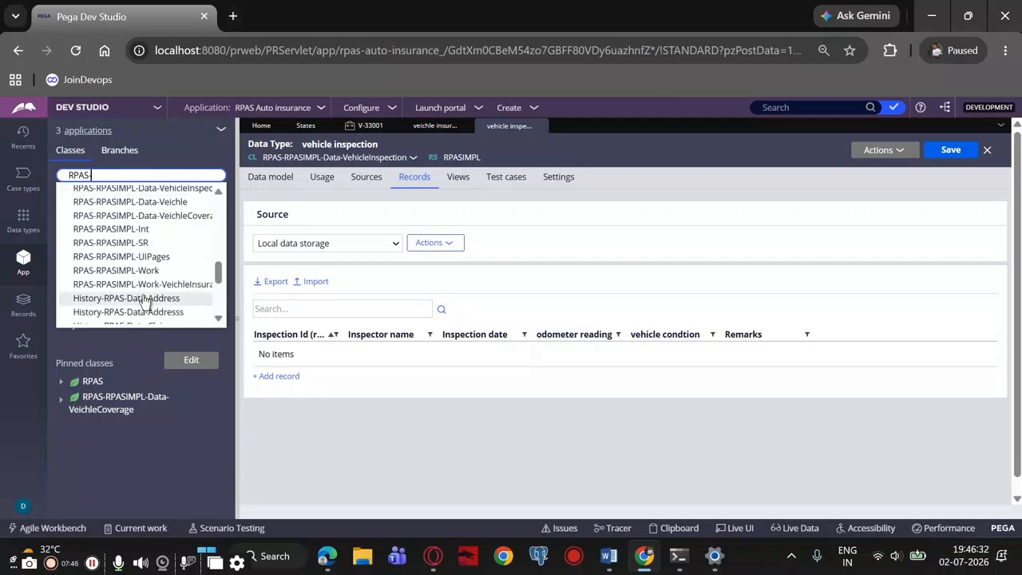
pyautogui.click(147, 285)
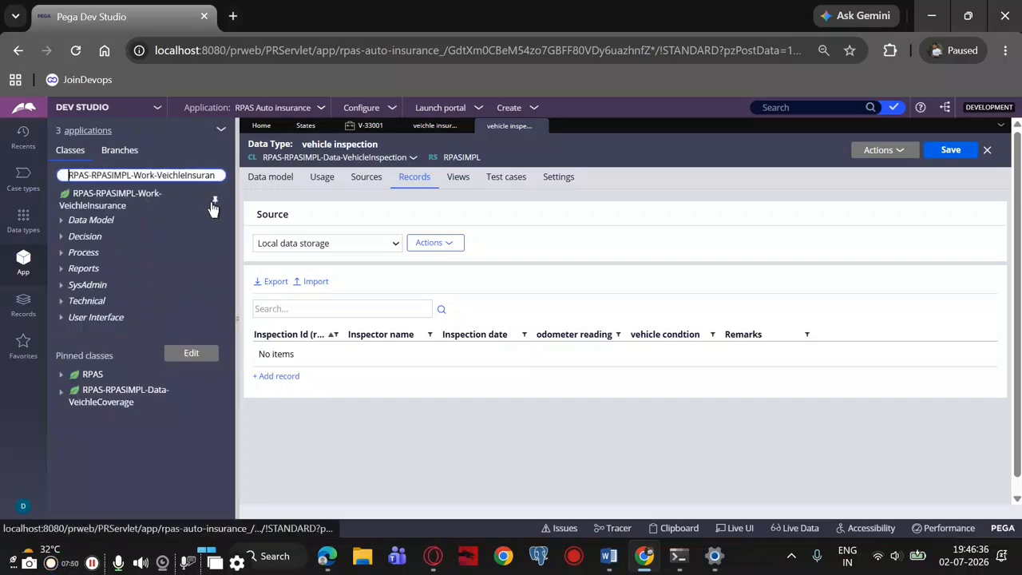
pyautogui.click(214, 201)
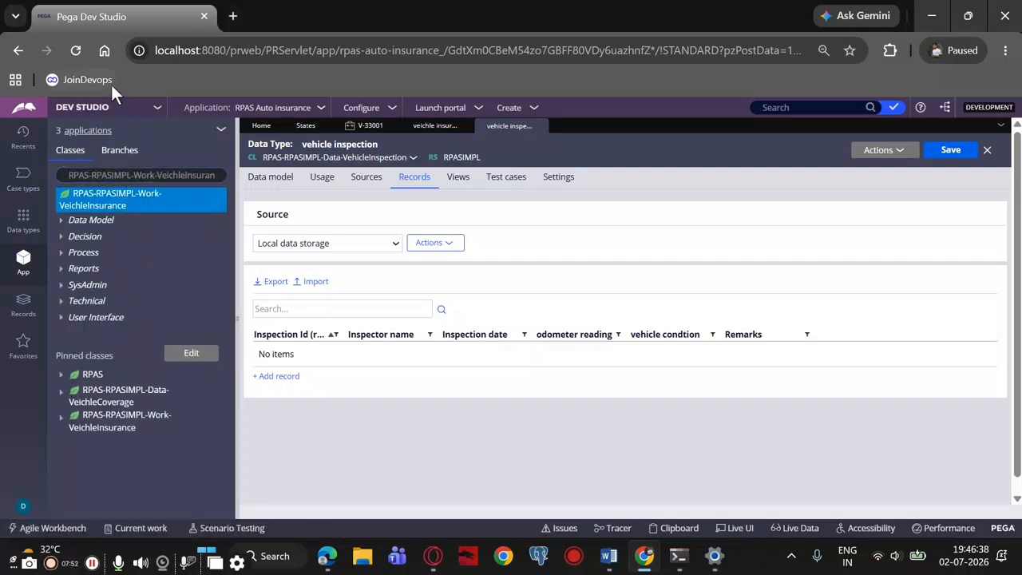
pyautogui.rightClick(162, 195)
pyautogui.moveTo(148, 221)
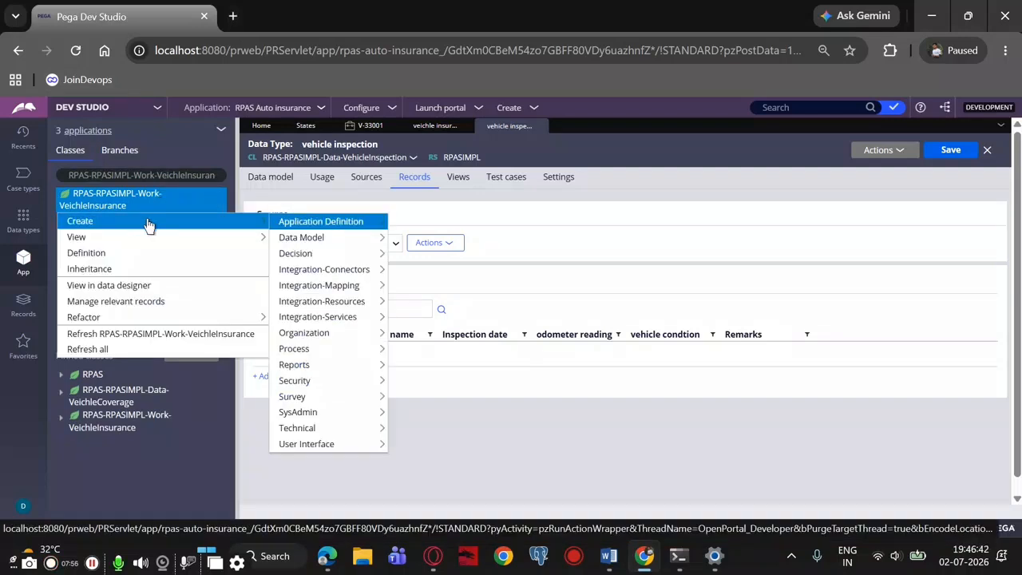
pyautogui.moveTo(315, 245)
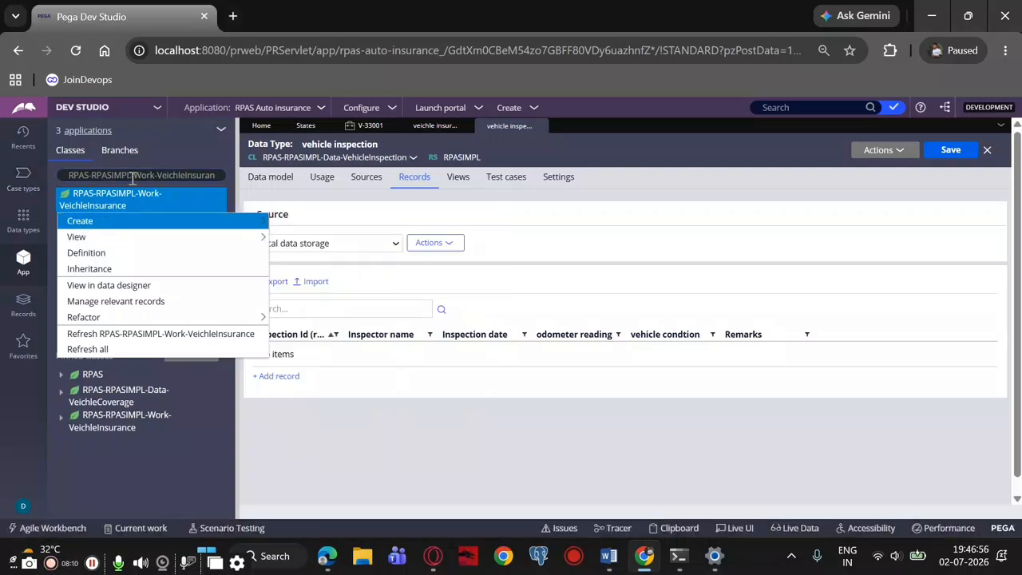
pyautogui.click(133, 175)
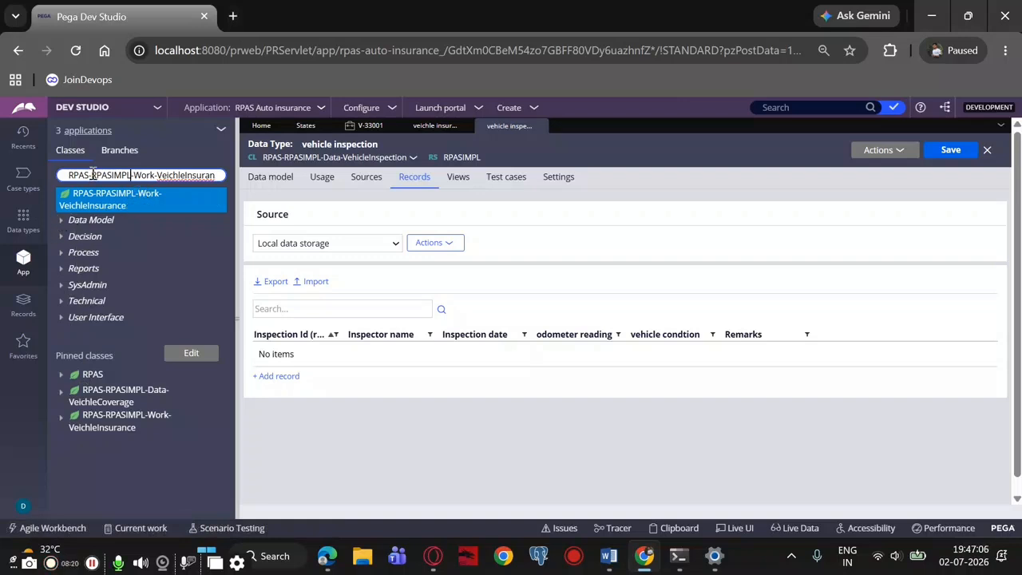
# Find the RPAS-RPASIMPL-Data-VehicleInspection class by its prefix and load it in the App explorer
pyautogui.moveTo(132, 176); pyautogui.dragTo(220, 183)
pyautogui.press('BackSpace')
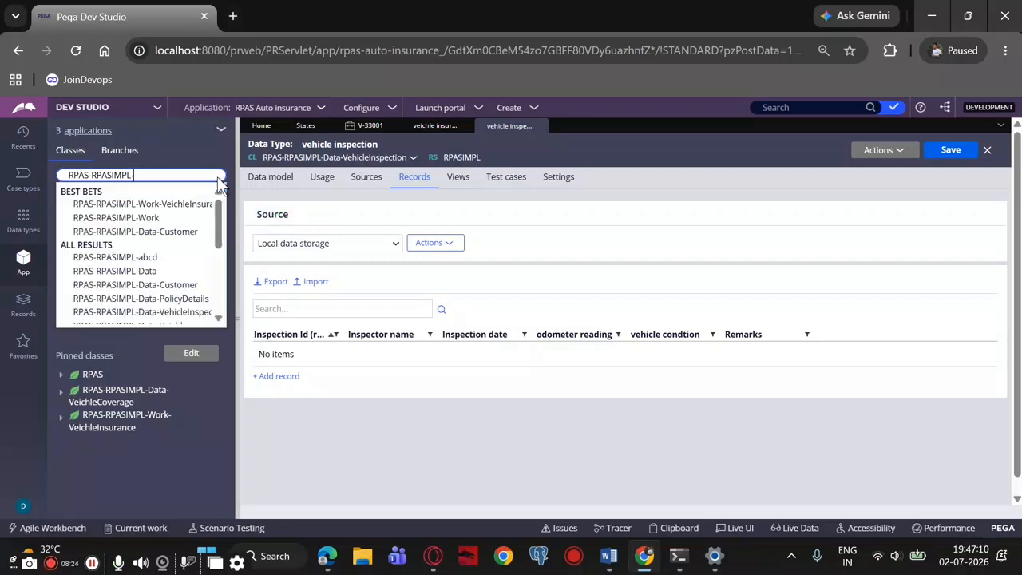
pyautogui.write('vehic')
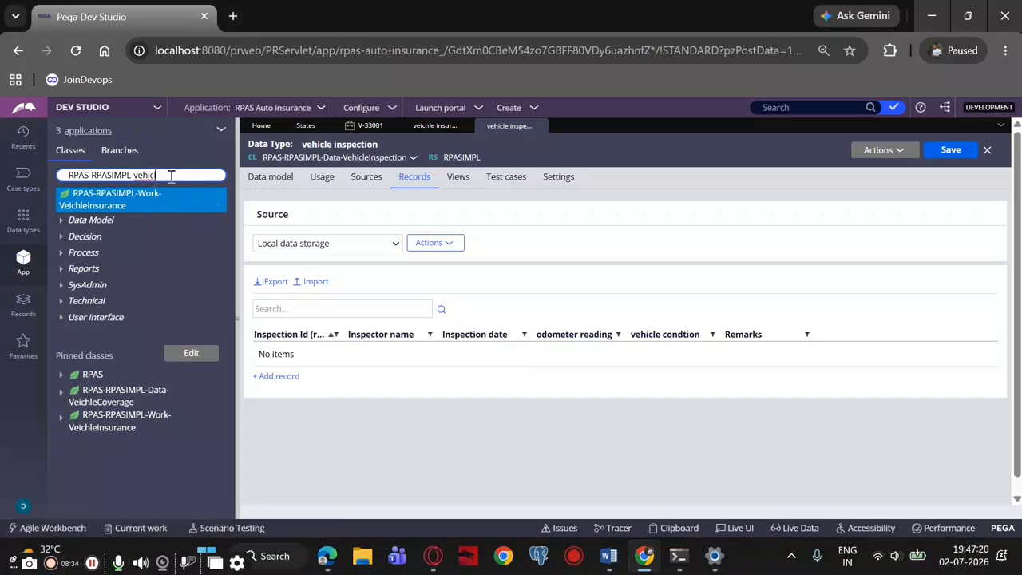
pyautogui.write('l')
pyautogui.press('BackSpace')
pyautogui.press('BackSpace')
pyautogui.press('BackSpace')
pyautogui.press('BackSpace')
pyautogui.press('BackSpace')
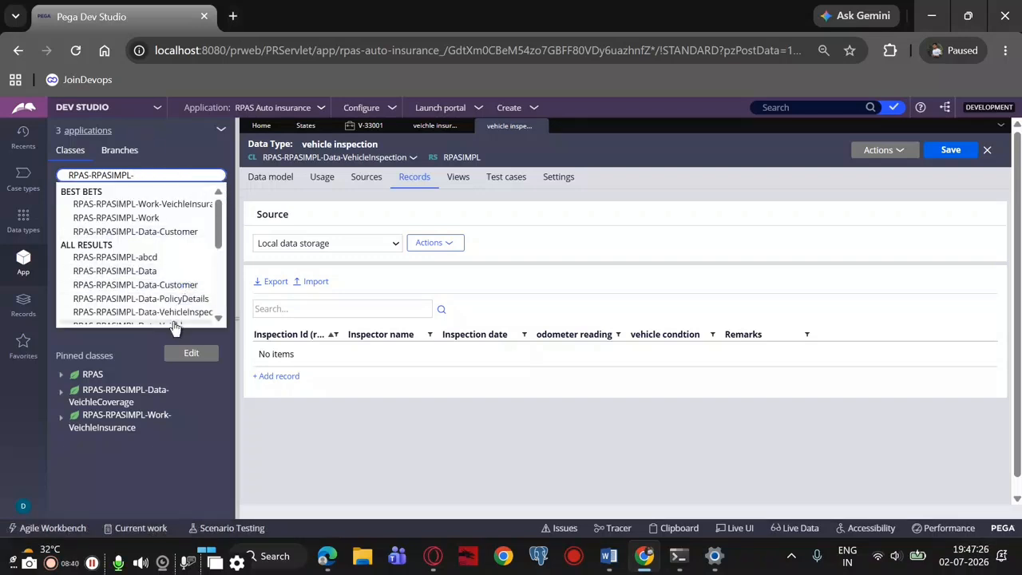
pyautogui.click(164, 311)
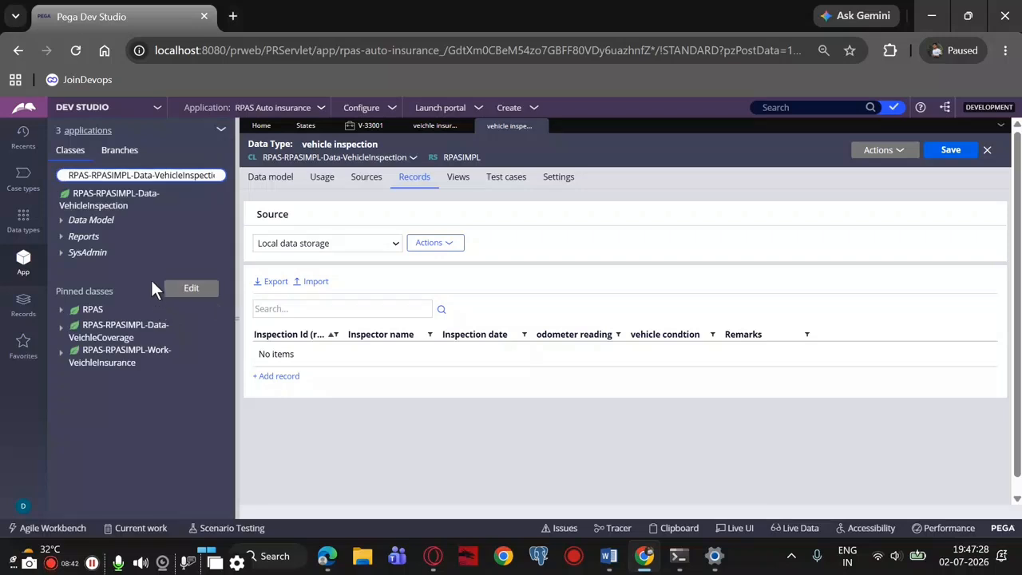
# Create a data page labelled "inspectiondetails datapage" in the RPAS-RPASIMPL-Data-VehicleInspection class and open it
pyautogui.click(110, 199)
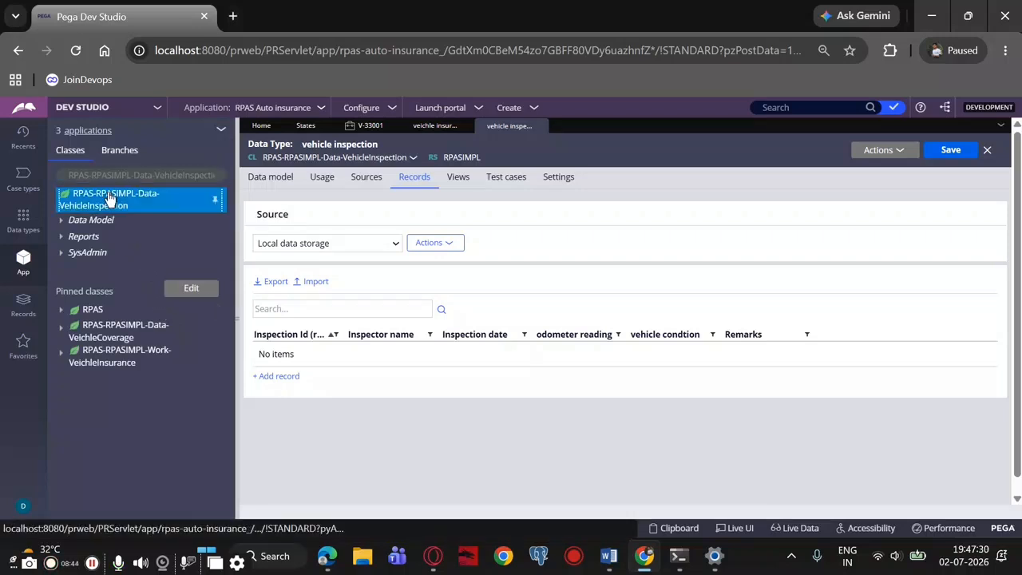
pyautogui.rightClick(110, 199)
pyautogui.moveTo(110, 226)
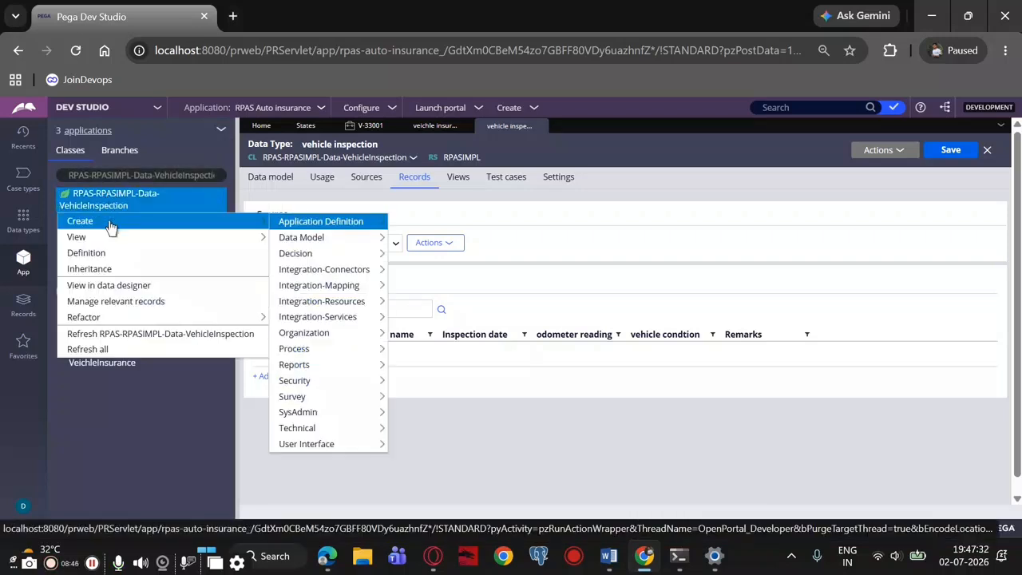
pyautogui.moveTo(342, 228)
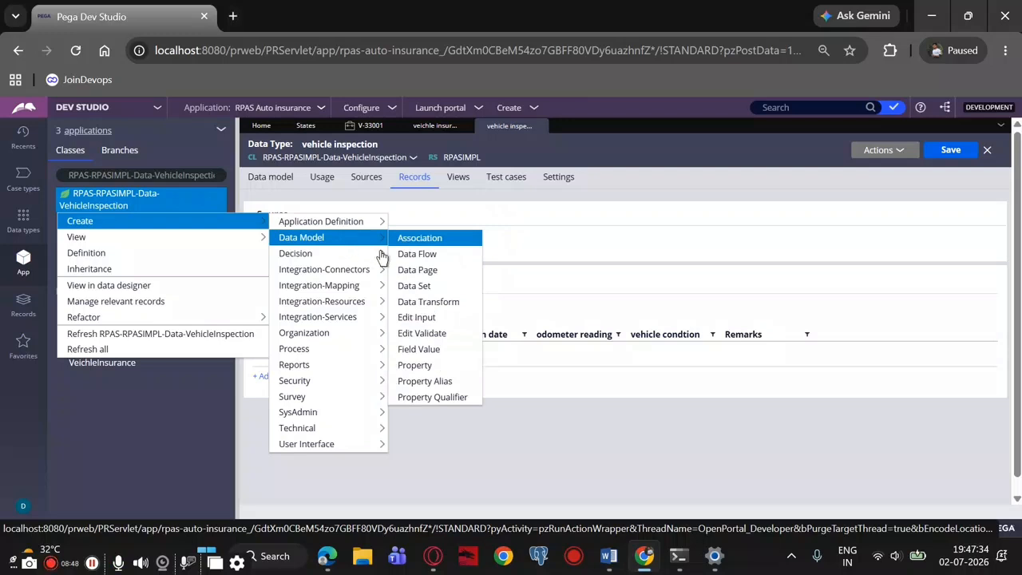
pyautogui.click(412, 271)
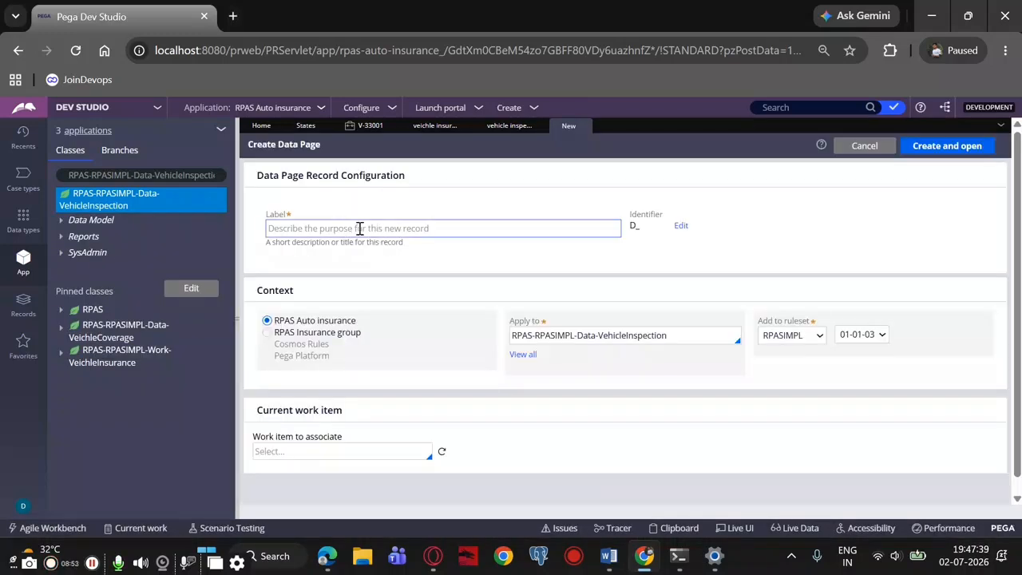
pyautogui.click(361, 228)
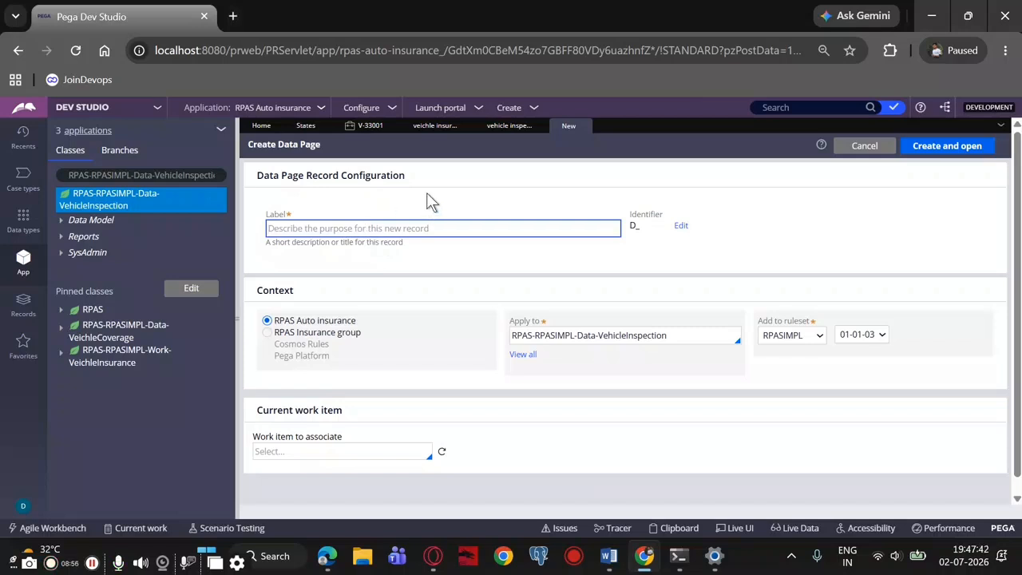
pyautogui.write('inspe')
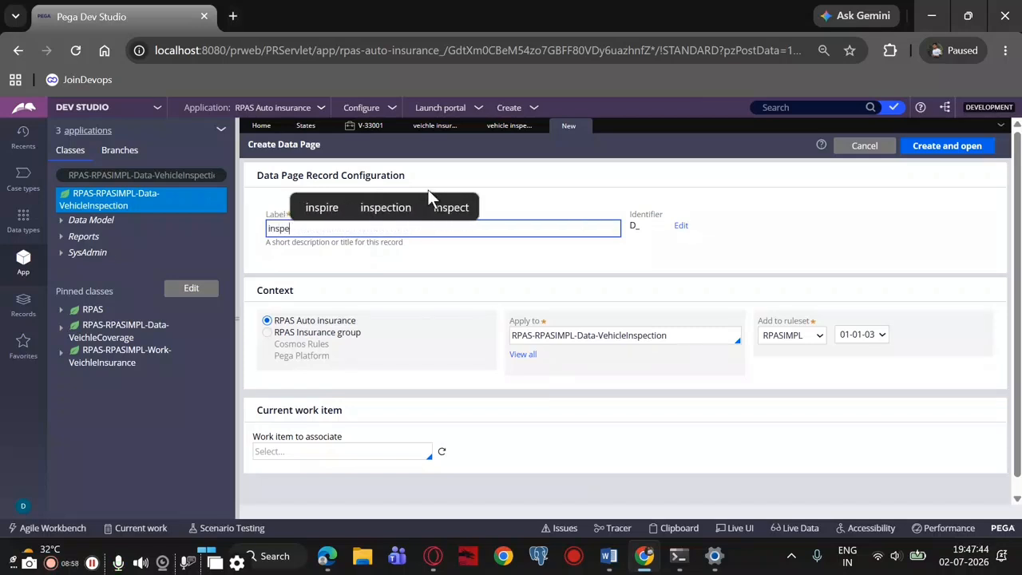
pyautogui.write('ctionde')
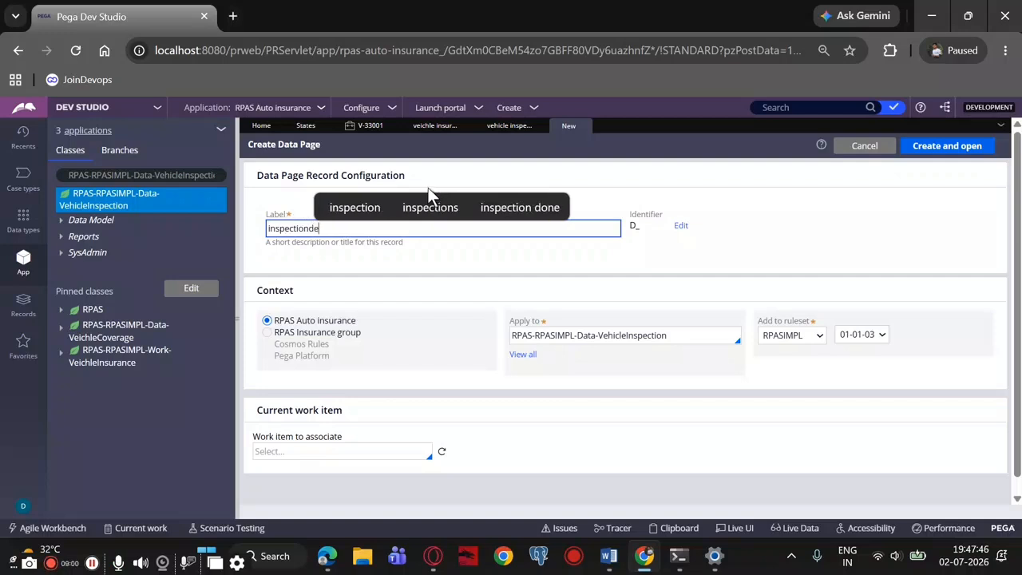
pyautogui.write('tails ')
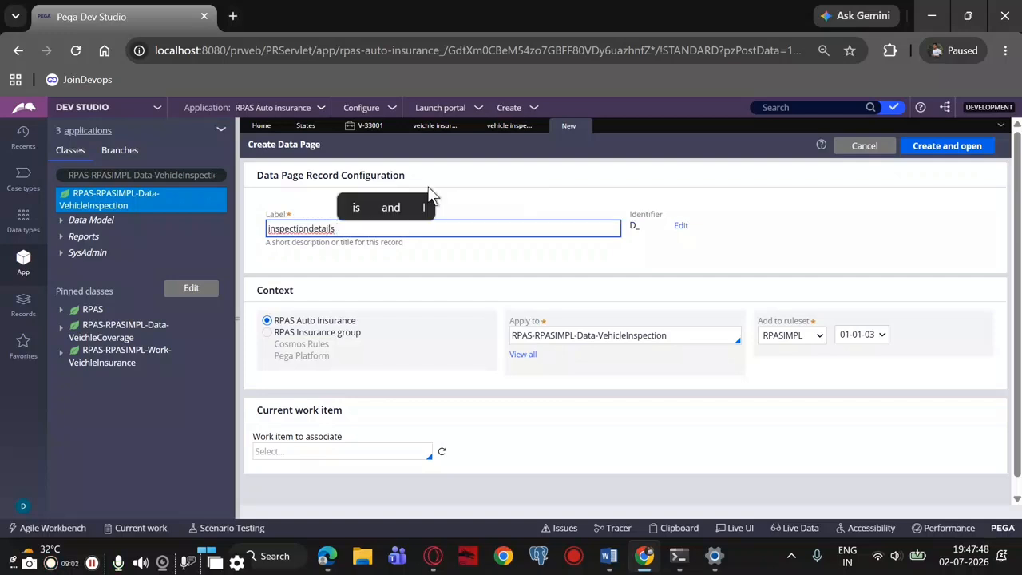
pyautogui.write('datapage')
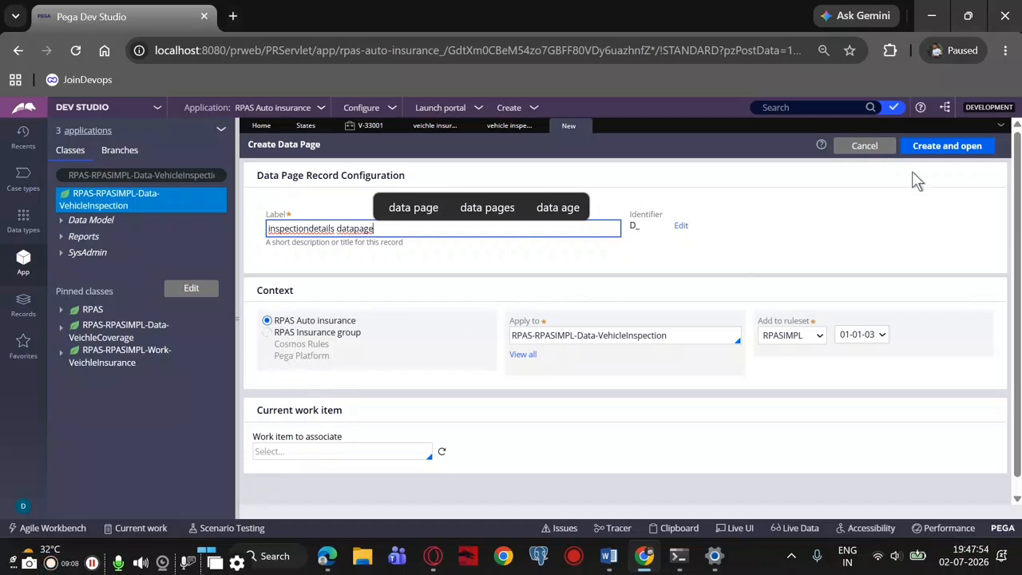
pyautogui.click(914, 149)
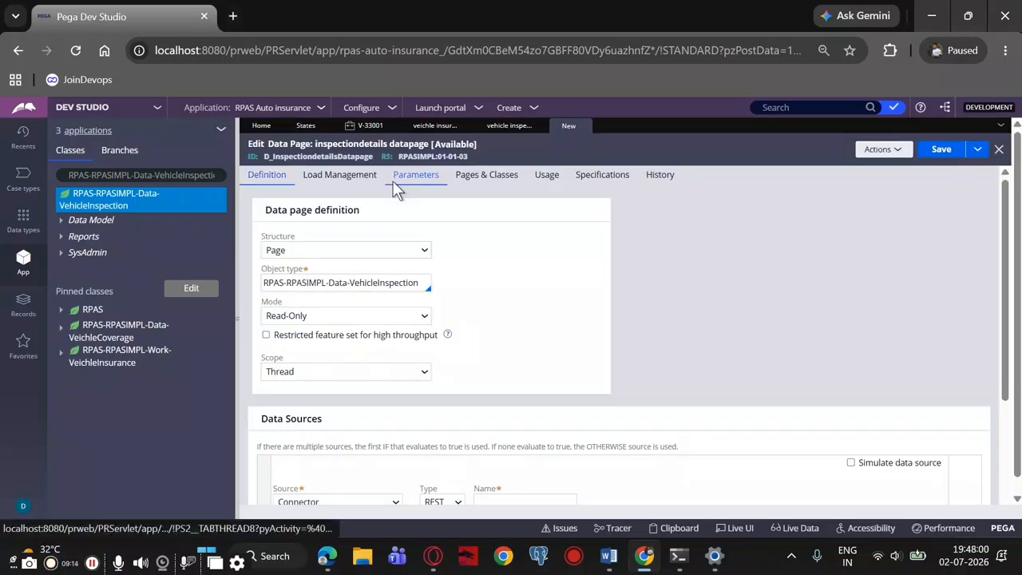
# Keep the data page structure as Page, check the task notes in Word, and set the mode to Savable
pyautogui.click(381, 250)
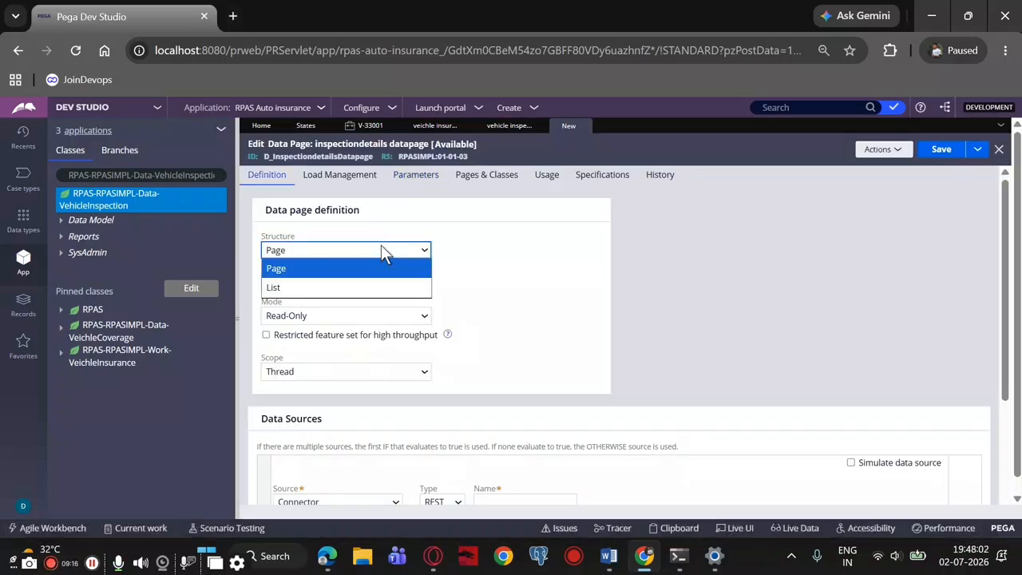
pyautogui.click(381, 249)
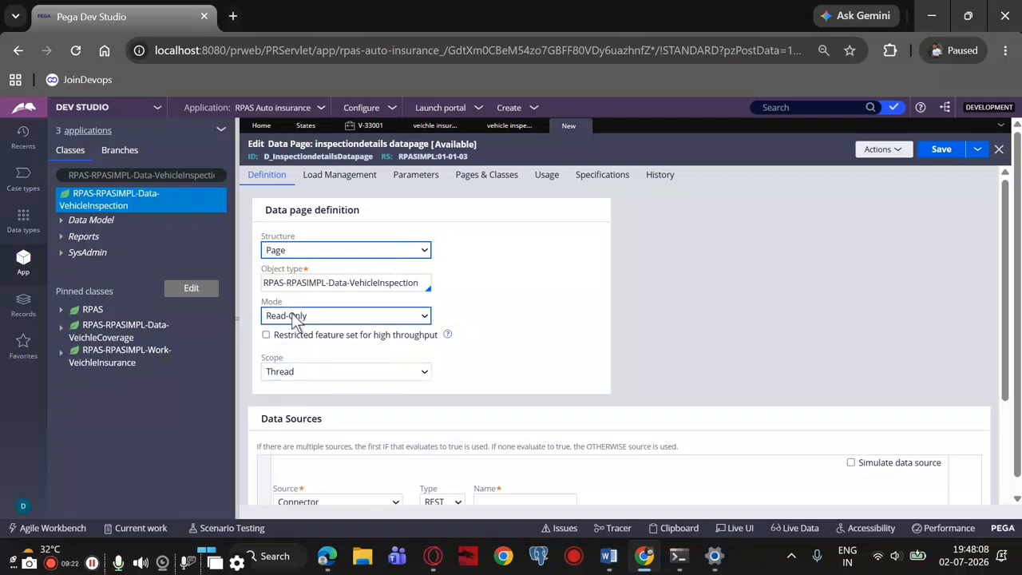
pyautogui.click(609, 557)
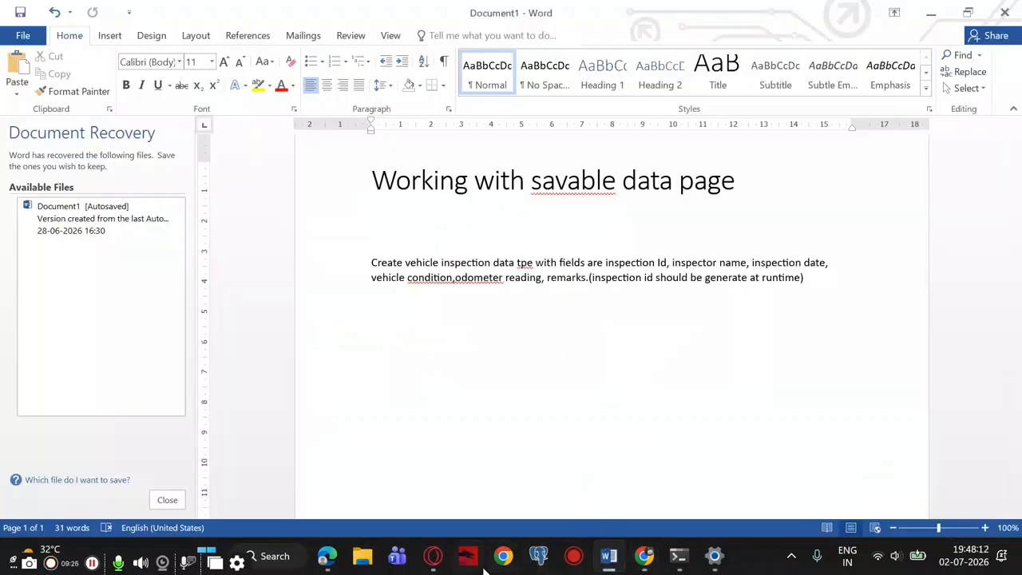
pyautogui.click(645, 557)
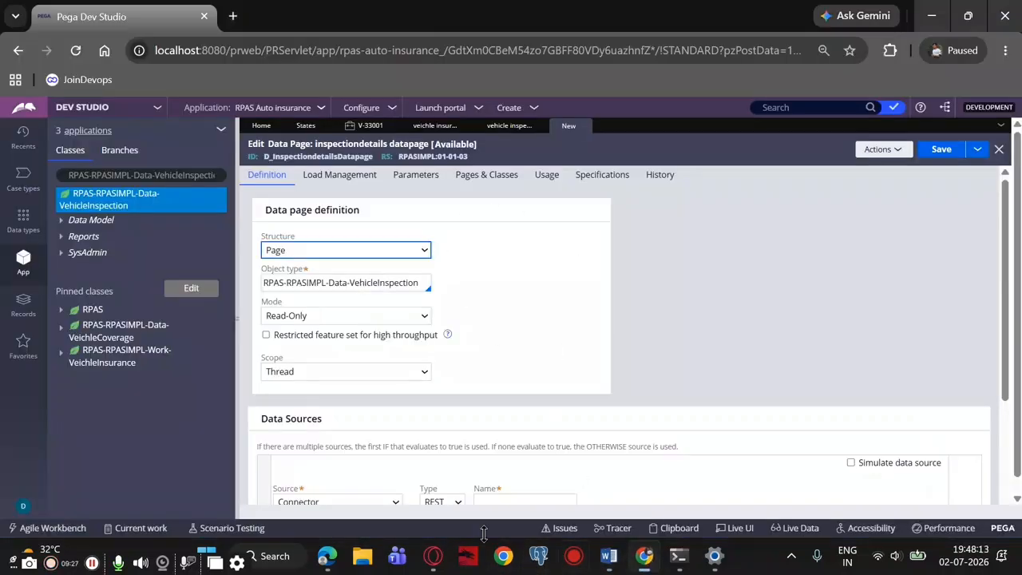
pyautogui.click(314, 316)
pyautogui.click(311, 372)
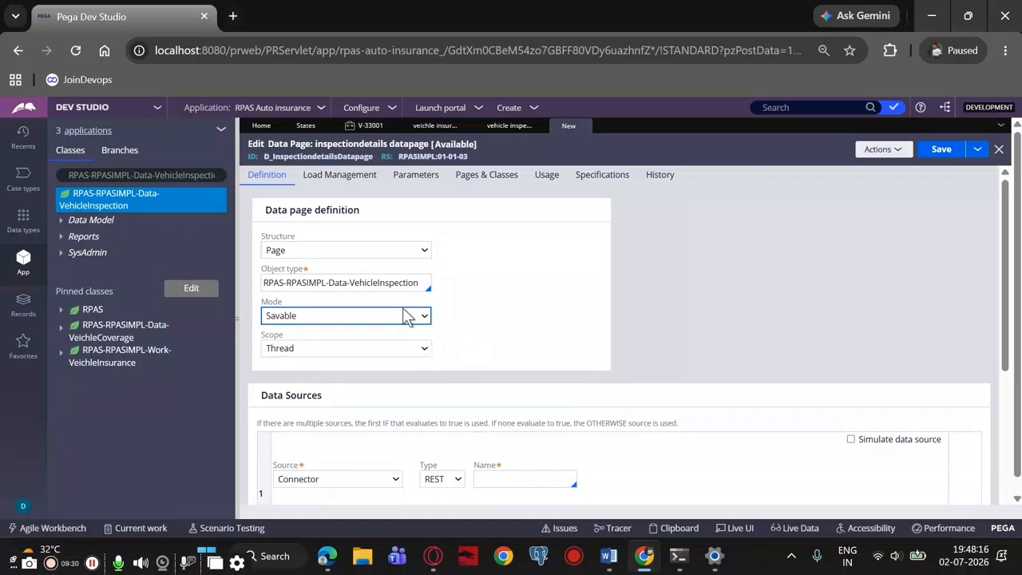
# Set the data page's first data source to Data Transform
pyautogui.scroll(-2, 404, 315)
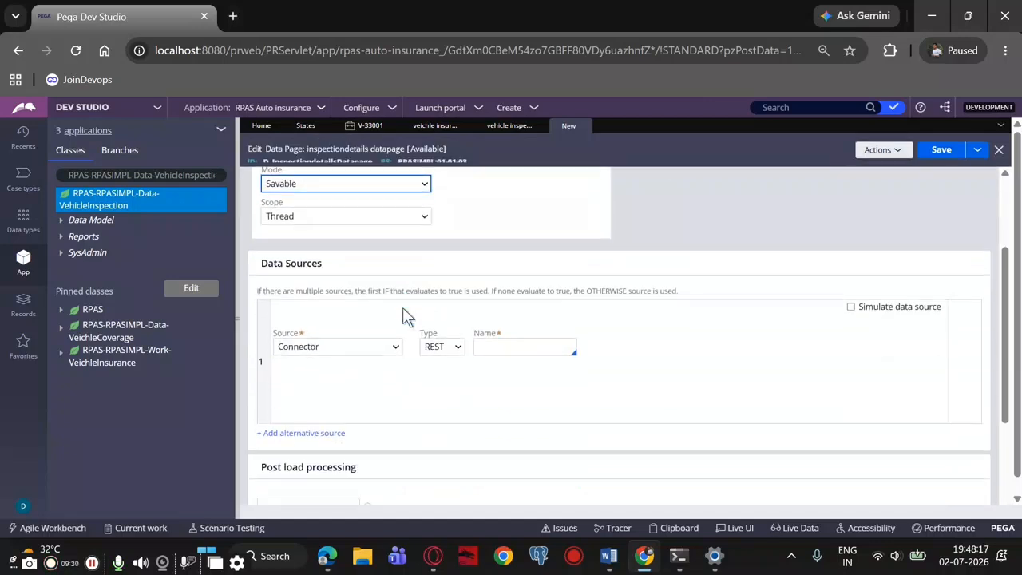
pyautogui.click(349, 338)
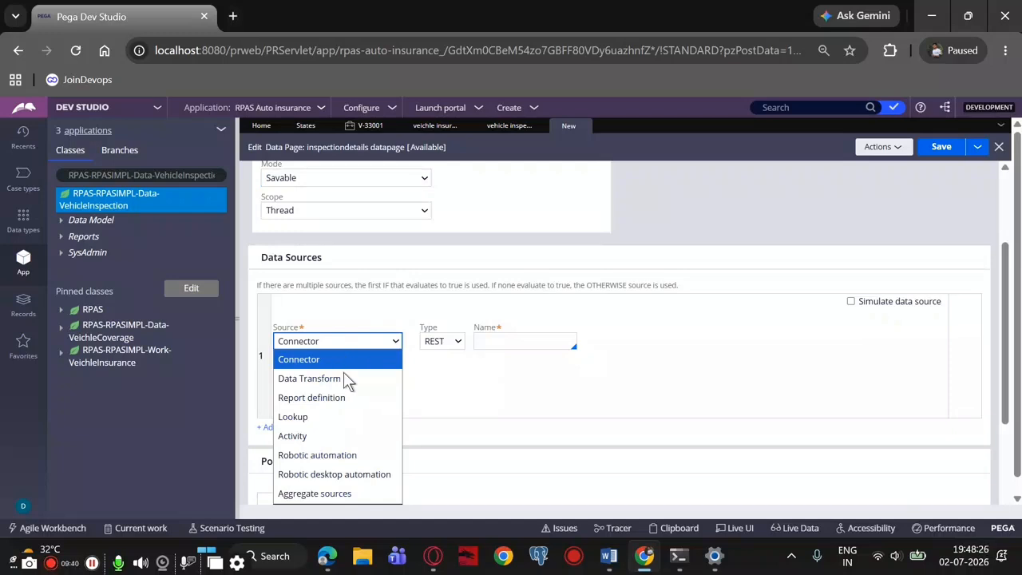
pyautogui.click(348, 378)
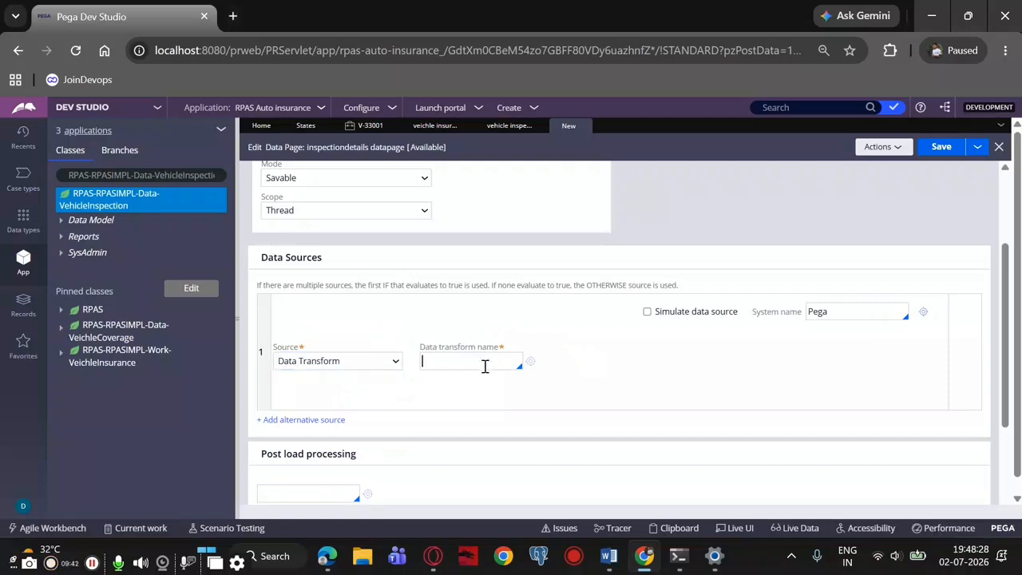
# Create and open a data transform labelled "dummDT" from the data page's source, keeping the Clipboard format and vehicle inspection class
pyautogui.click(530, 361)
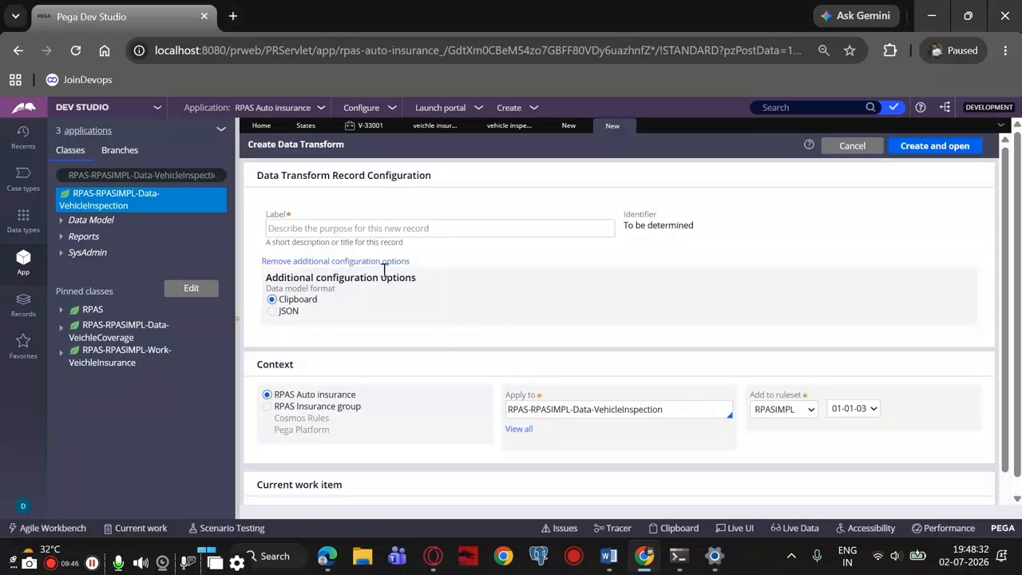
pyautogui.click(341, 229)
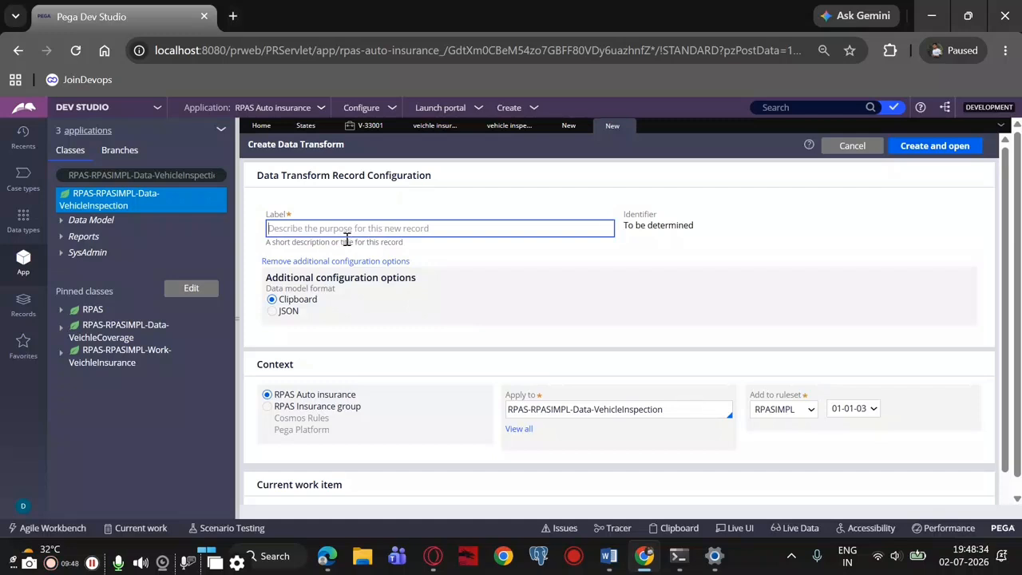
pyautogui.write('dumm')
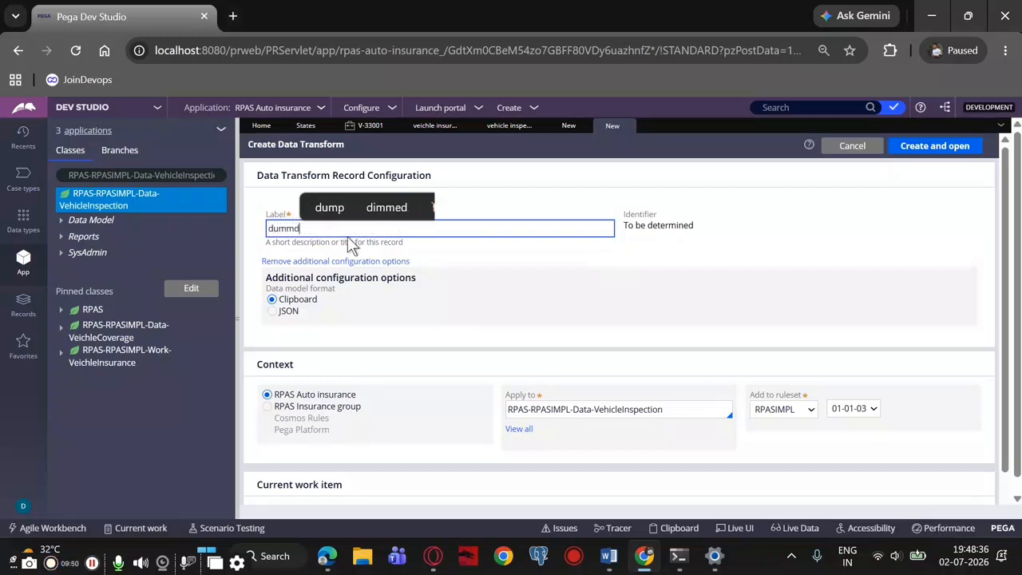
pyautogui.write('DT')
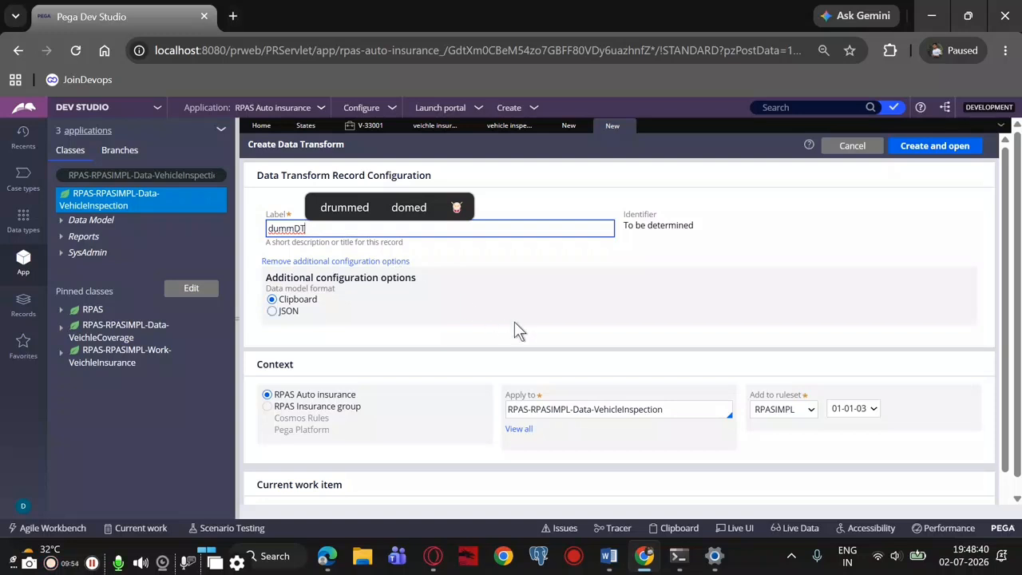
pyautogui.scroll(-1, 527, 328)
pyautogui.scroll(-1, 543, 306)
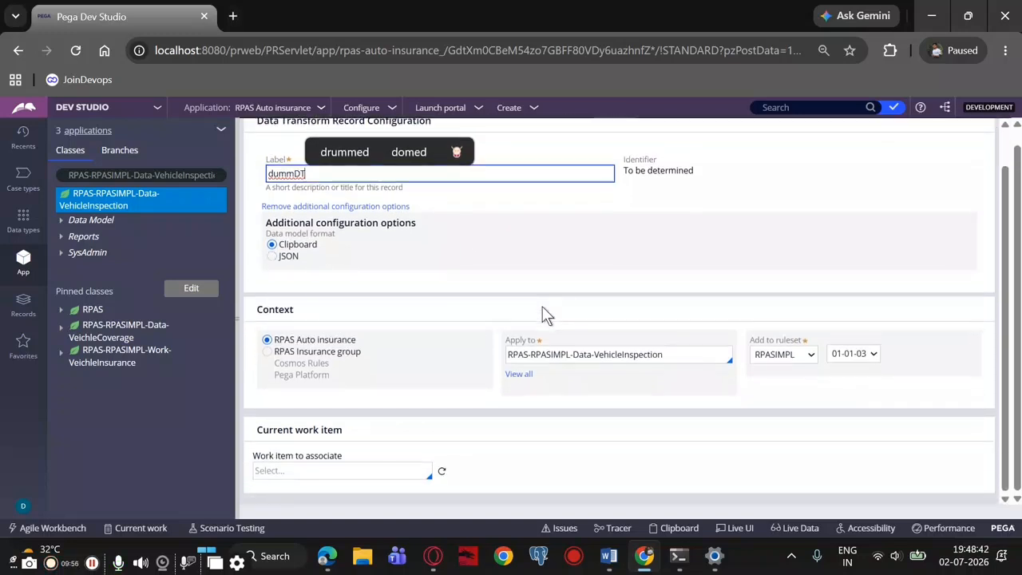
pyautogui.scroll(1, 543, 315)
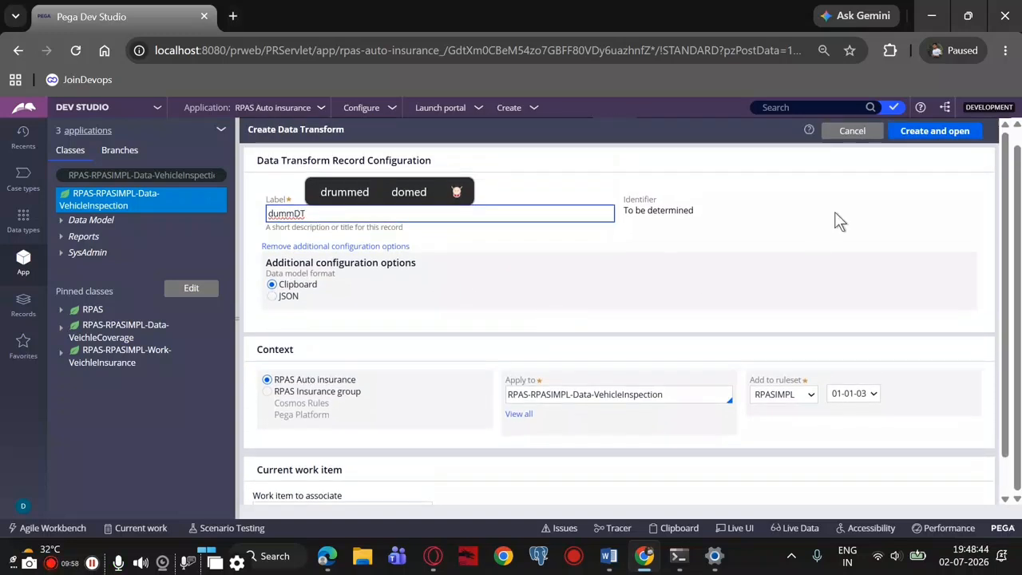
pyautogui.click(936, 132)
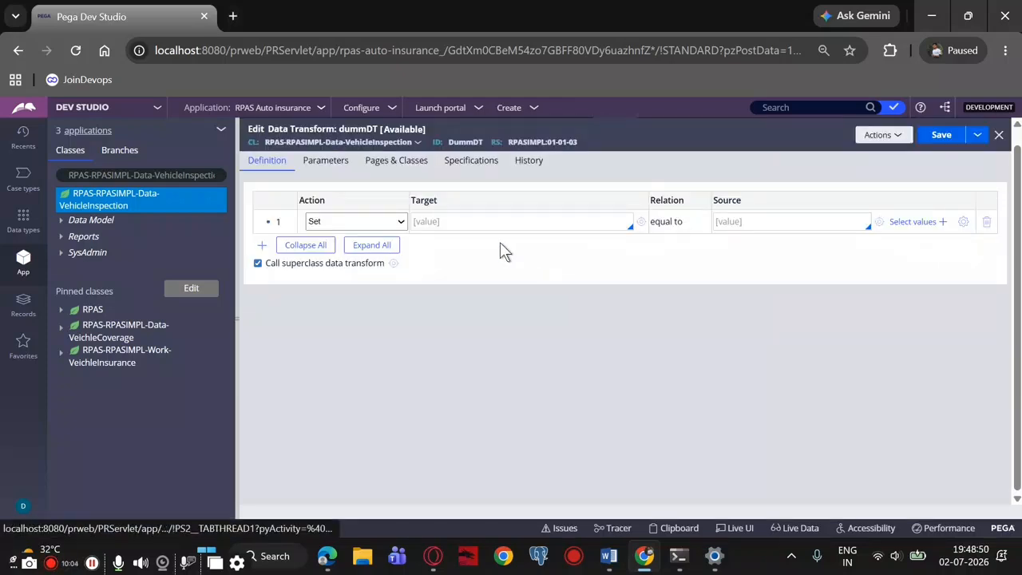
# Change the data transform's first action to Comment with the text "DummDT" and save the rule
pyautogui.click(355, 222)
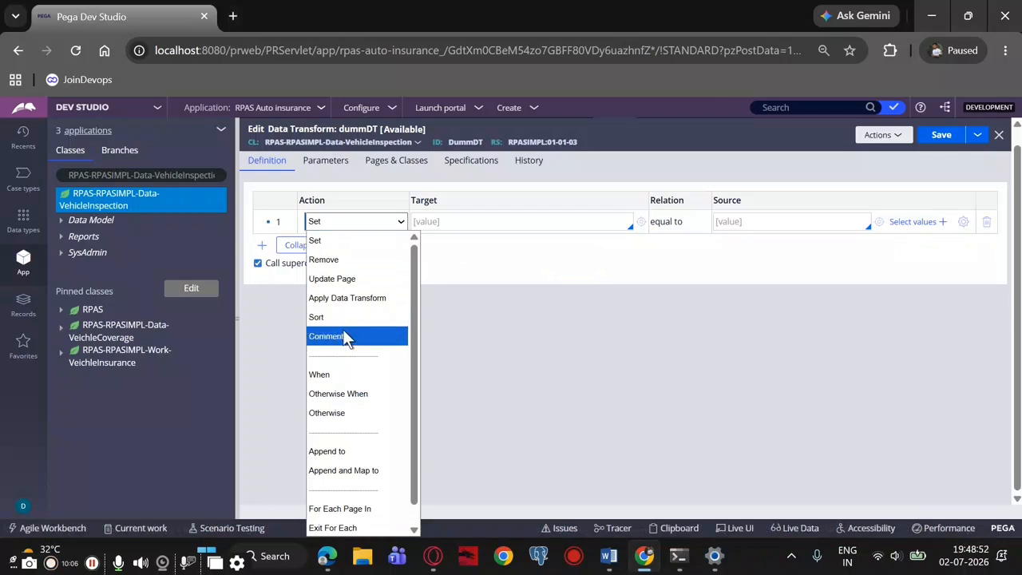
pyautogui.click(343, 336)
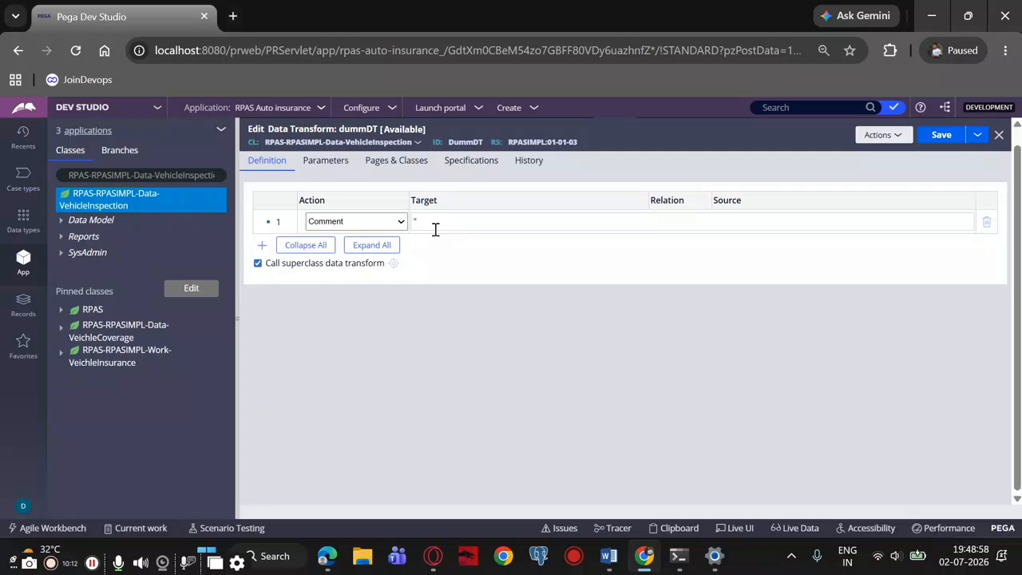
pyautogui.press('BackSpace')
pyautogui.write('Dump')
pyautogui.write('DT')
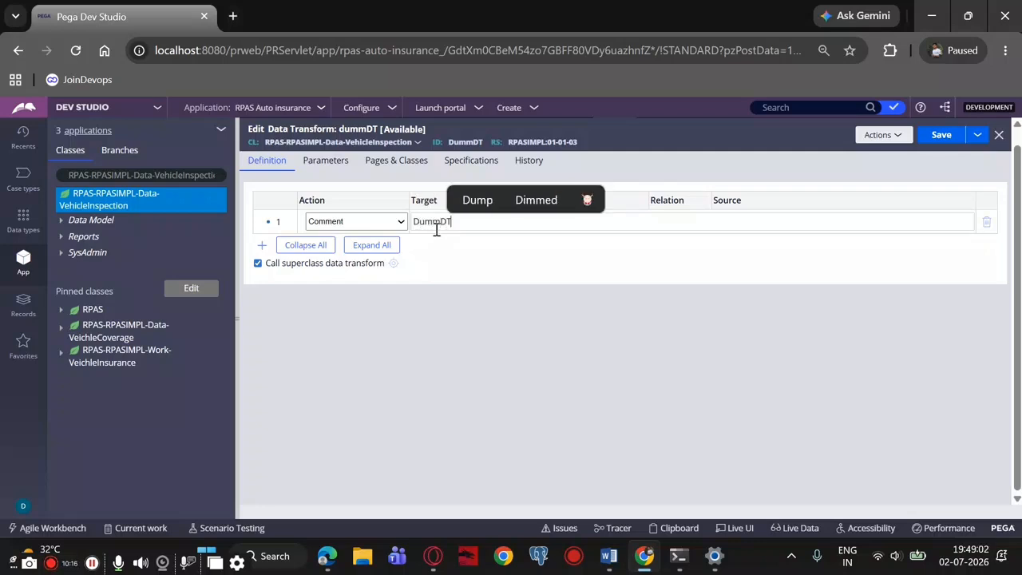
pyautogui.click(944, 132)
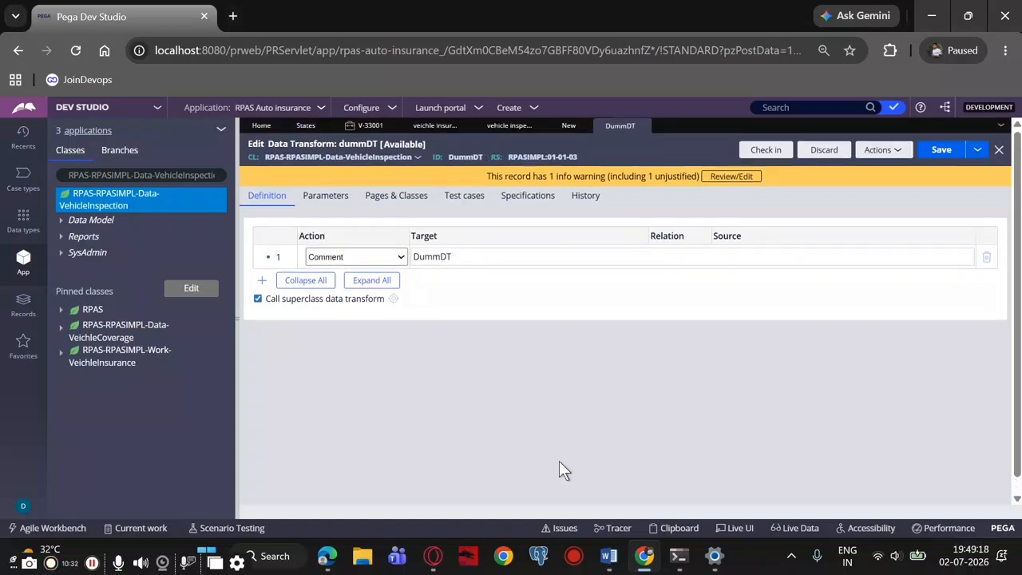
# Return to the inspectiondetails data page, choose DummDT as its source data transform, and save the data page
pyautogui.click(561, 126)
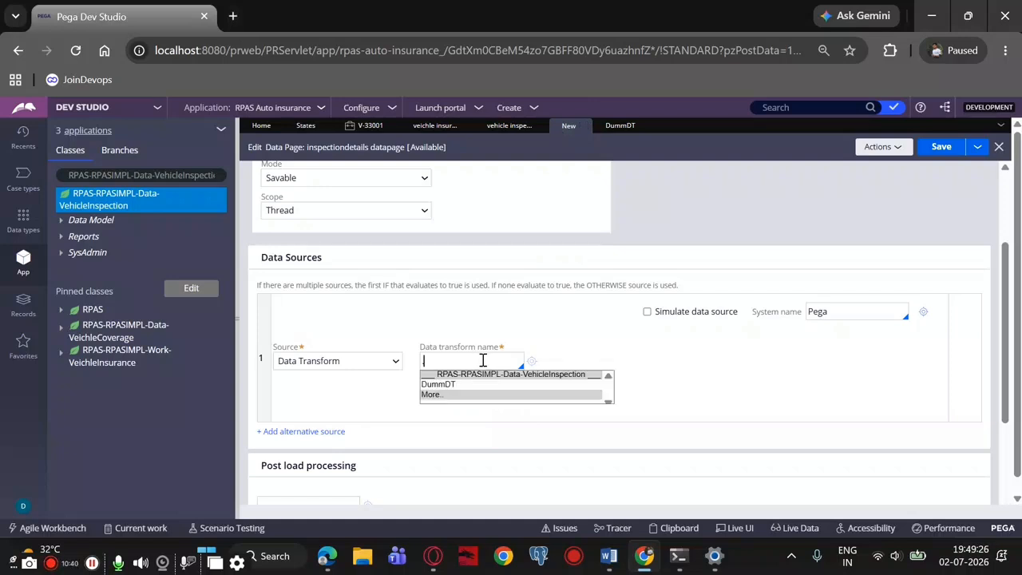
pyautogui.click(489, 384)
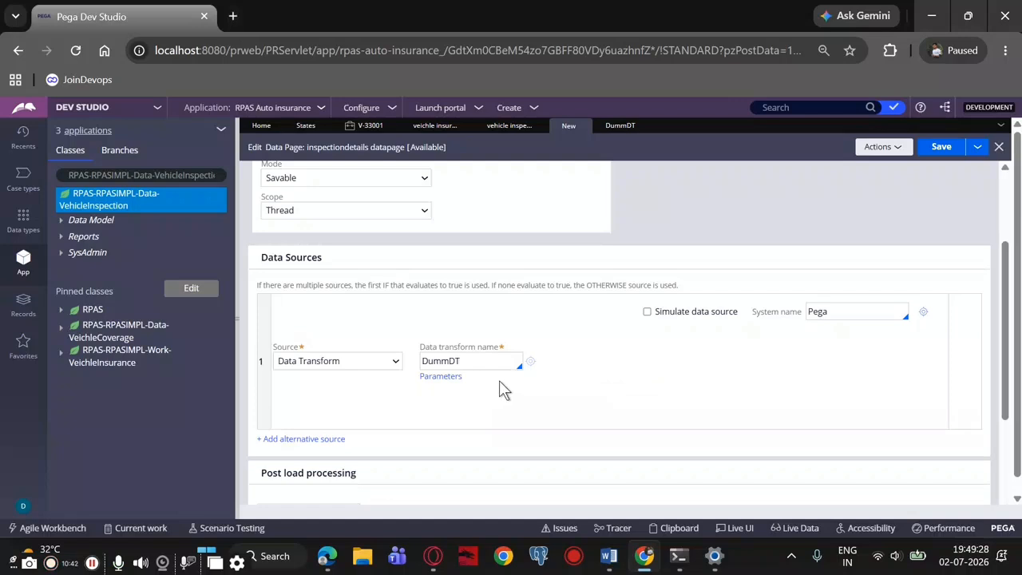
pyautogui.click(942, 147)
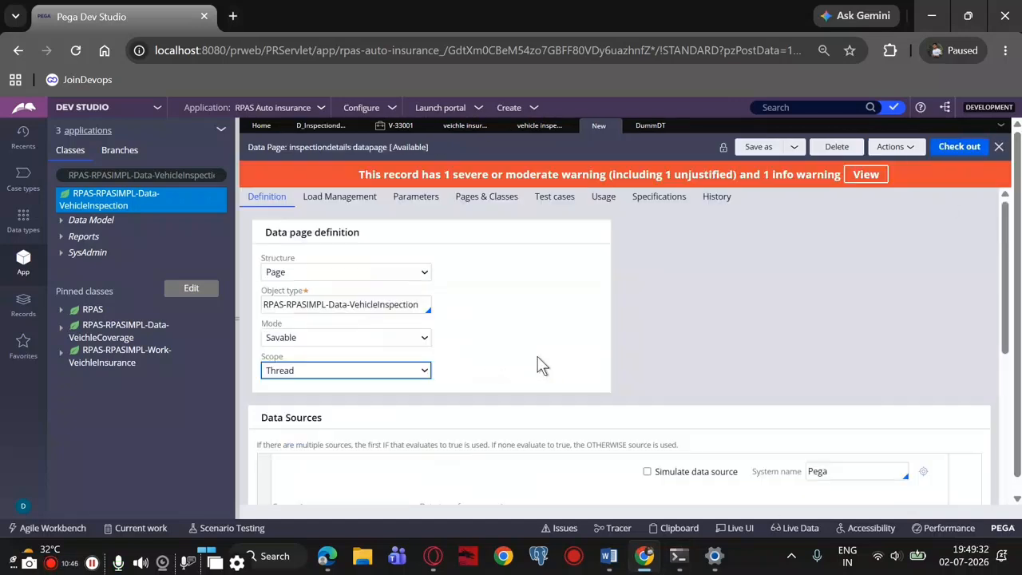
# Refresh the saved data page and review its data save options
pyautogui.click(560, 337)
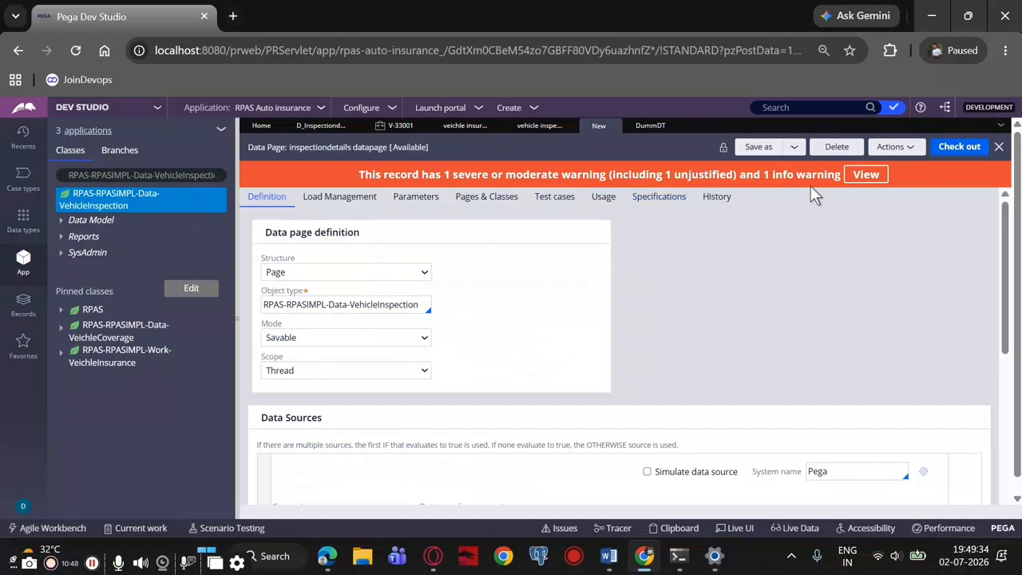
pyautogui.click(895, 148)
pyautogui.click(871, 196)
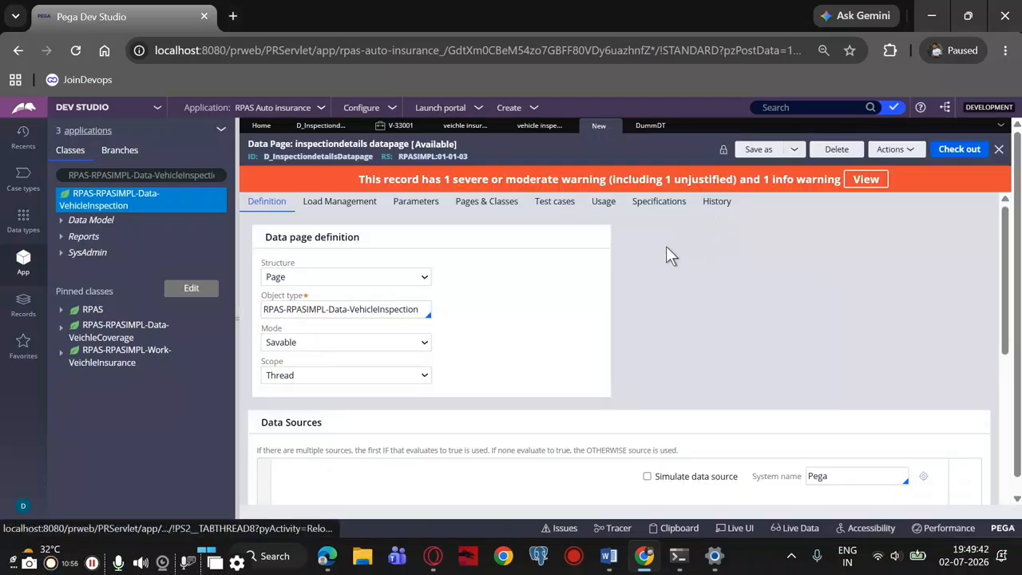
pyautogui.scroll(-4, 521, 360)
pyautogui.scroll(-1, 522, 369)
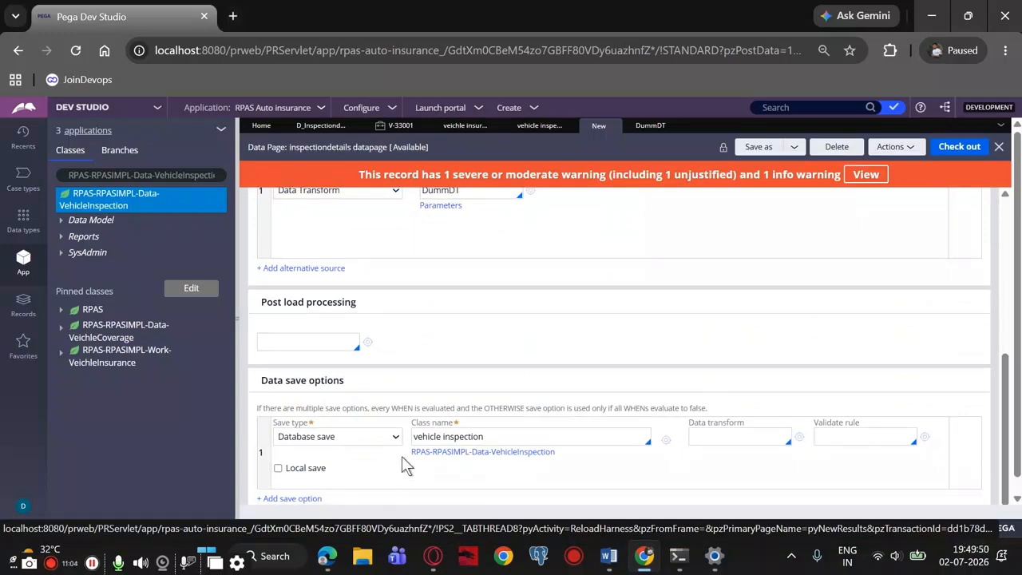
pyautogui.scroll(5, 409, 454)
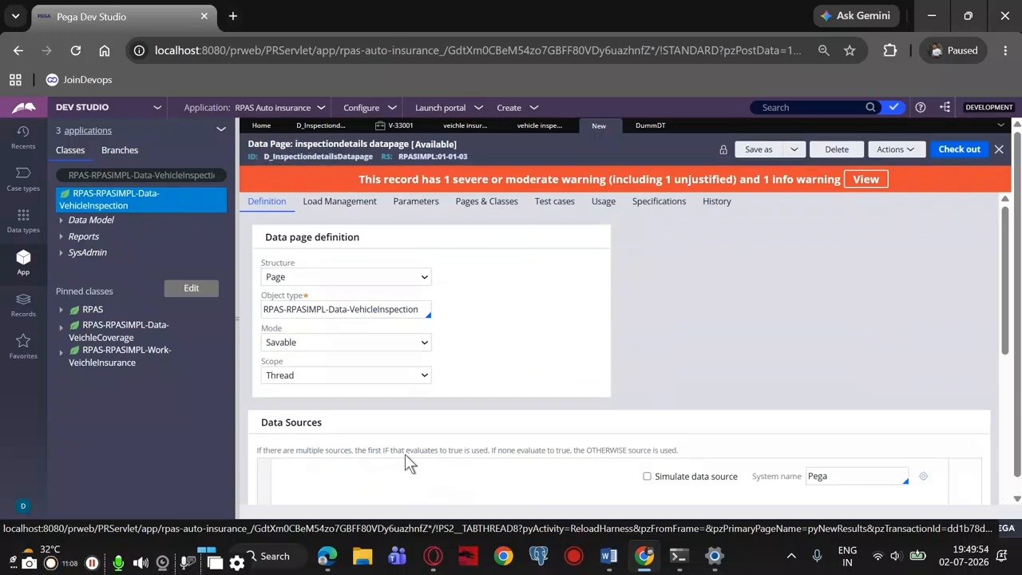
pyautogui.scroll(-2, 451, 410)
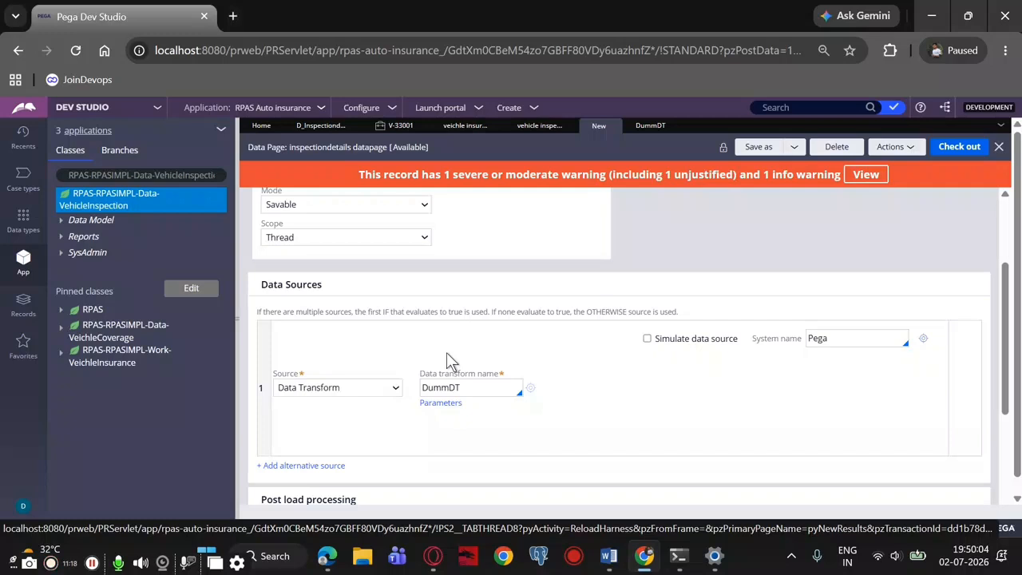
pyautogui.scroll(2, 446, 354)
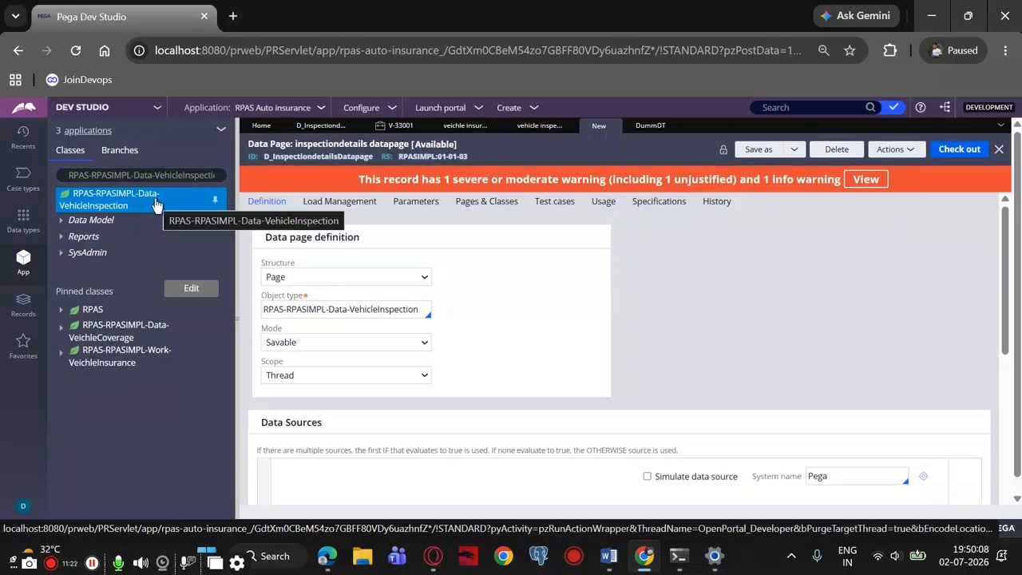
# Create and open a section labelled "vehicleinspection wrapper section" in the RPAS-RPASIMPL-Data-VehicleInspection class, keeping ruleset RPASIMPL 01-01-03
pyautogui.click(157, 203)
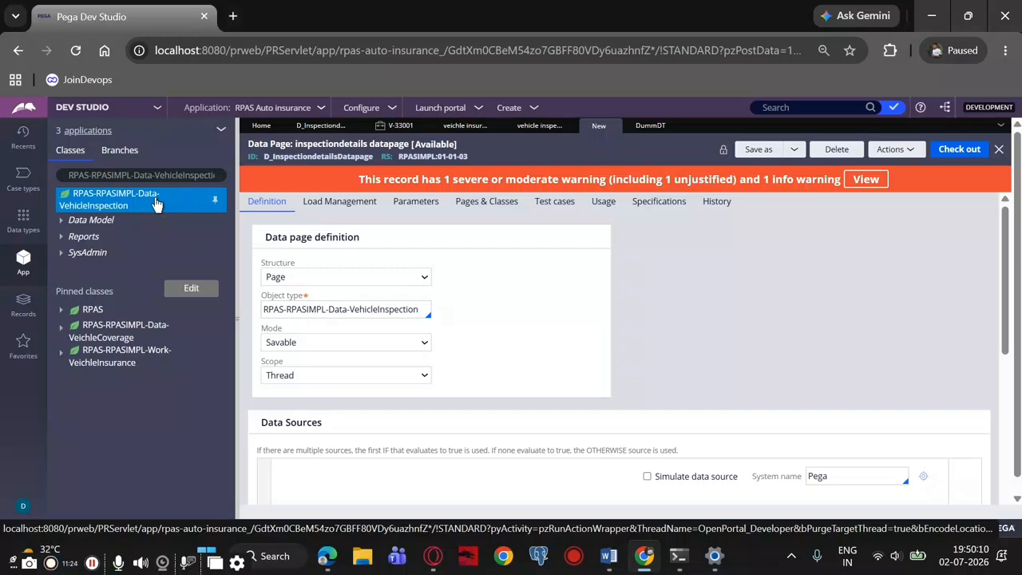
pyautogui.rightClick(159, 202)
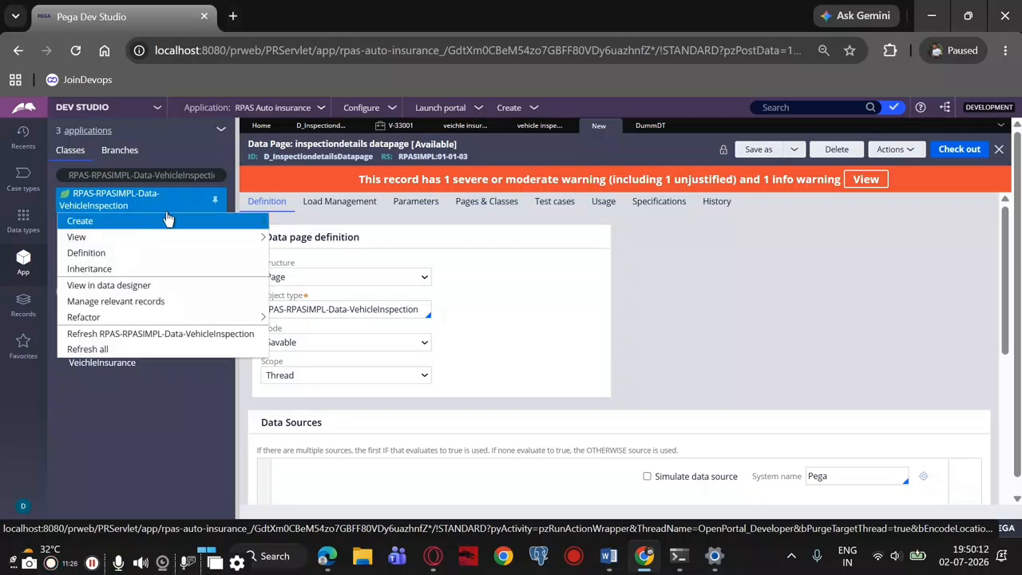
pyautogui.moveTo(171, 224)
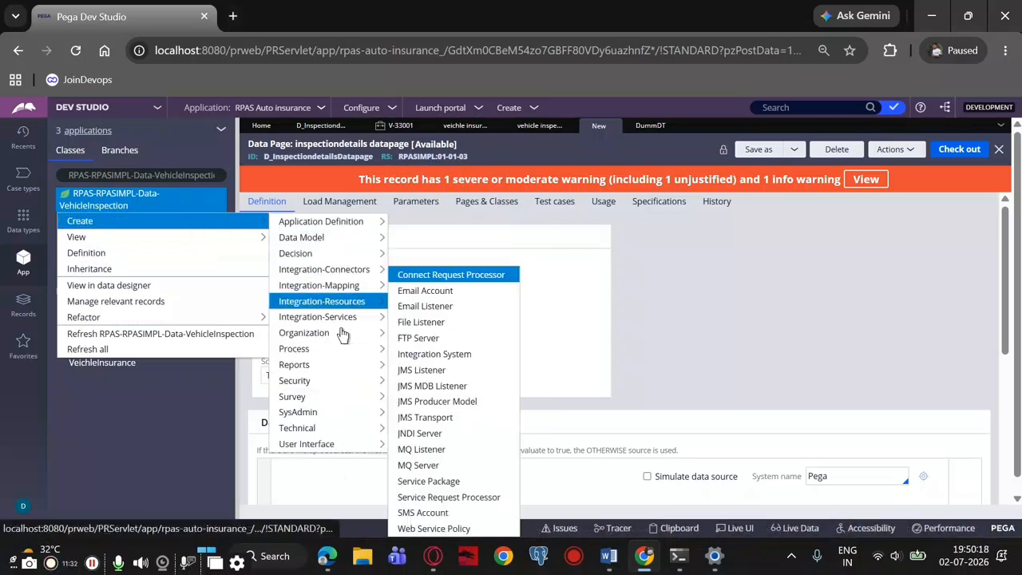
pyautogui.moveTo(348, 443)
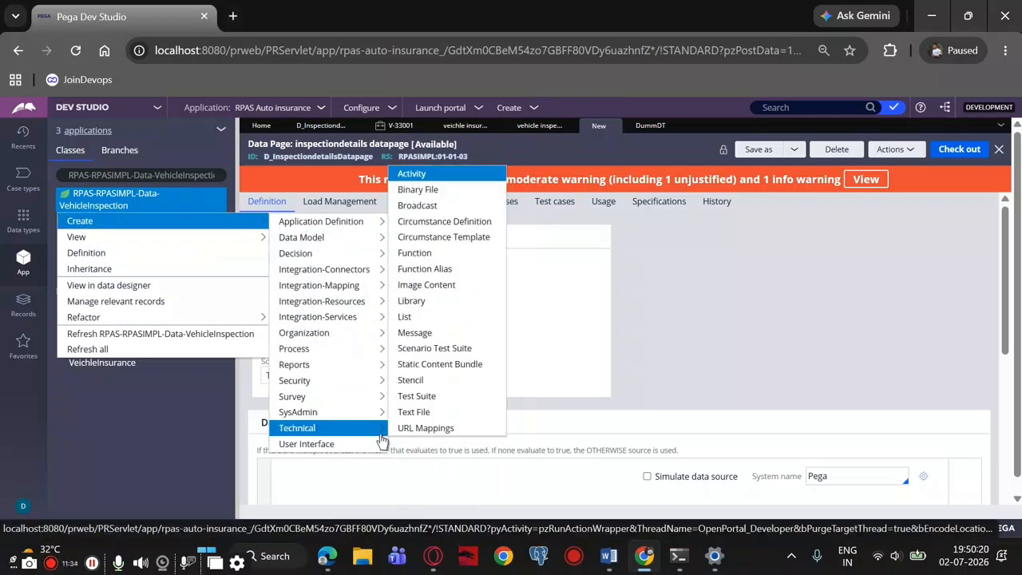
pyautogui.click(399, 429)
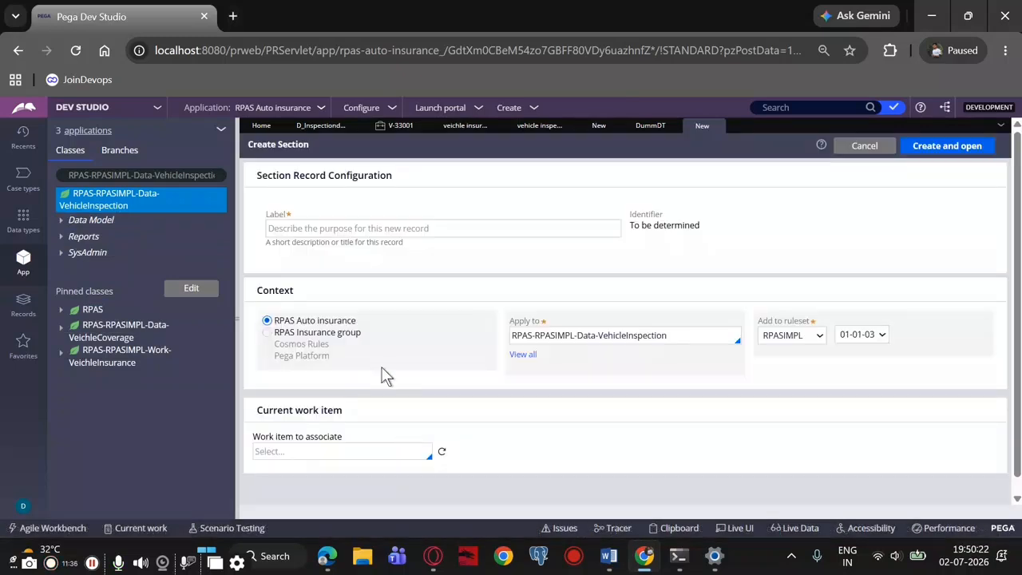
pyautogui.click(314, 232)
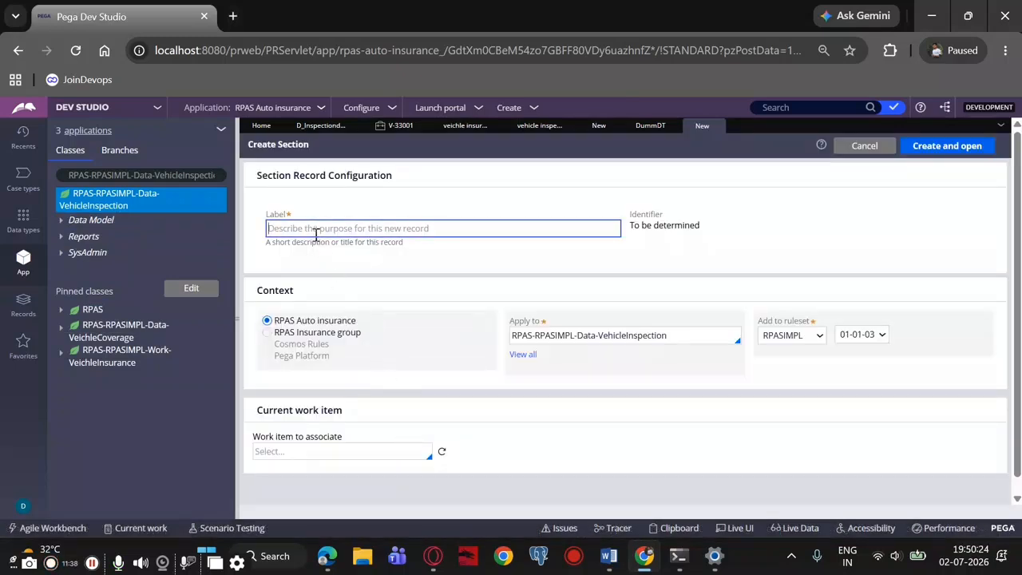
pyautogui.write('vehic')
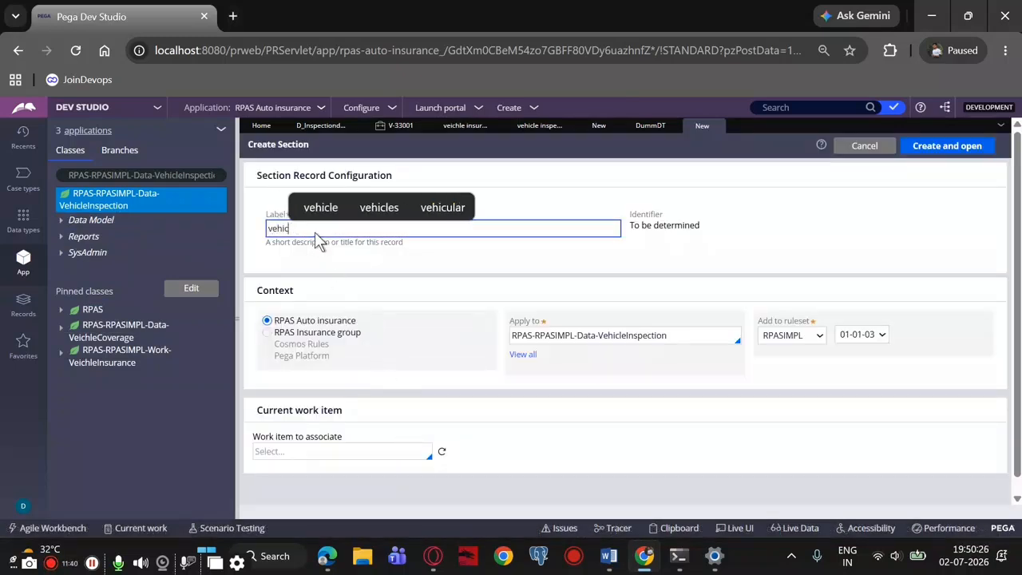
pyautogui.write('leinspec')
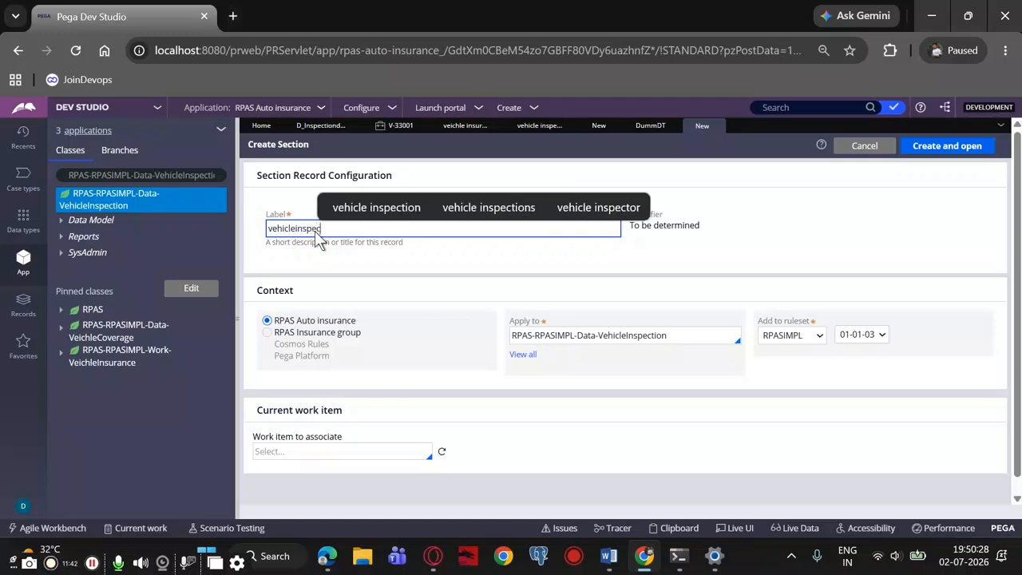
pyautogui.write('tion wra')
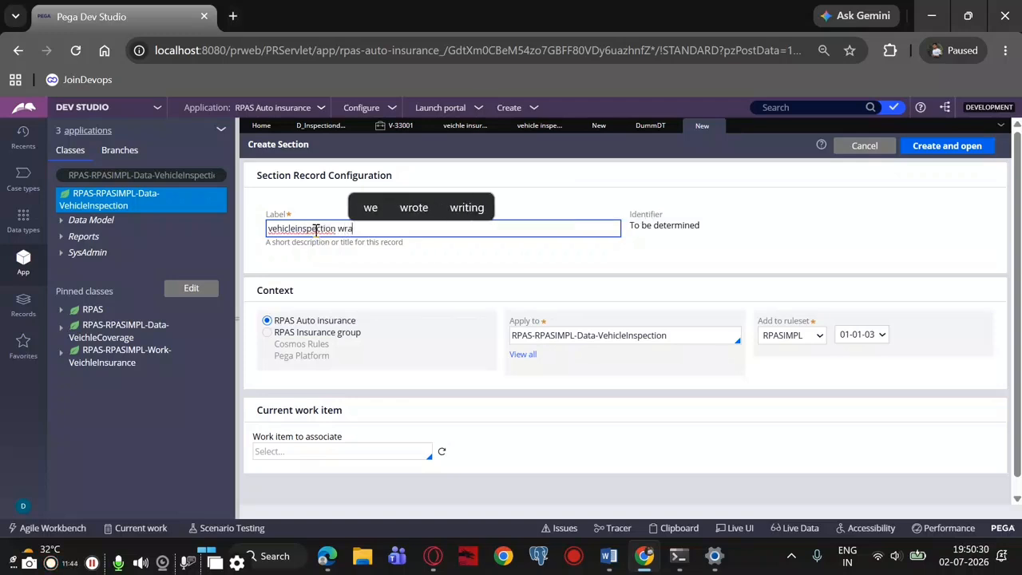
pyautogui.write('pper sec')
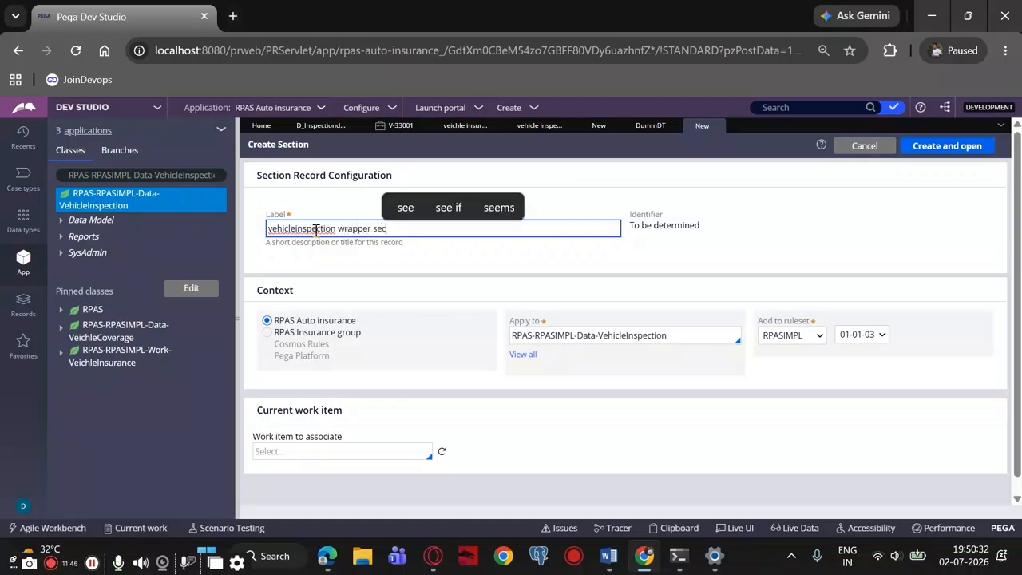
pyautogui.write('tion')
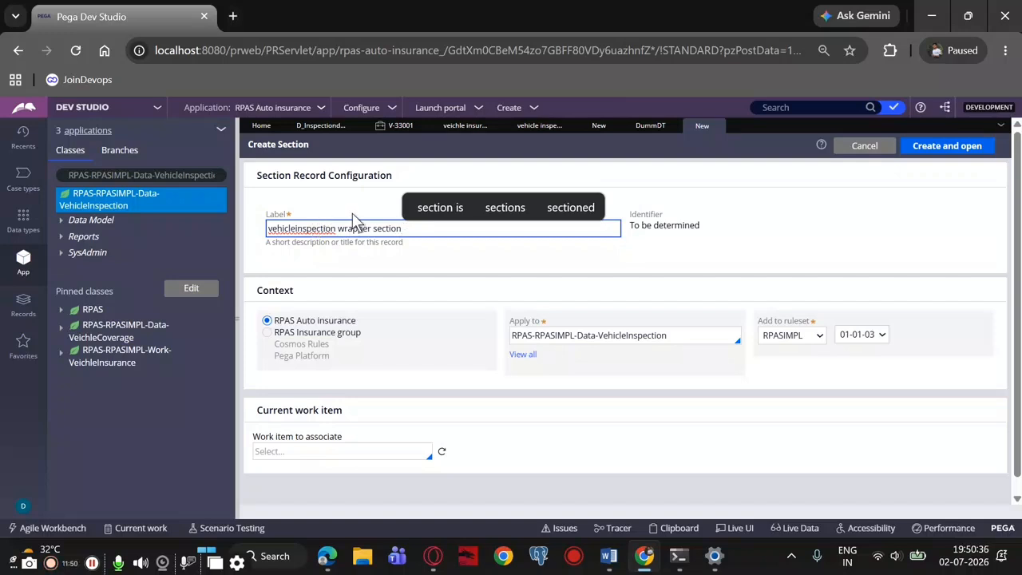
pyautogui.click(930, 151)
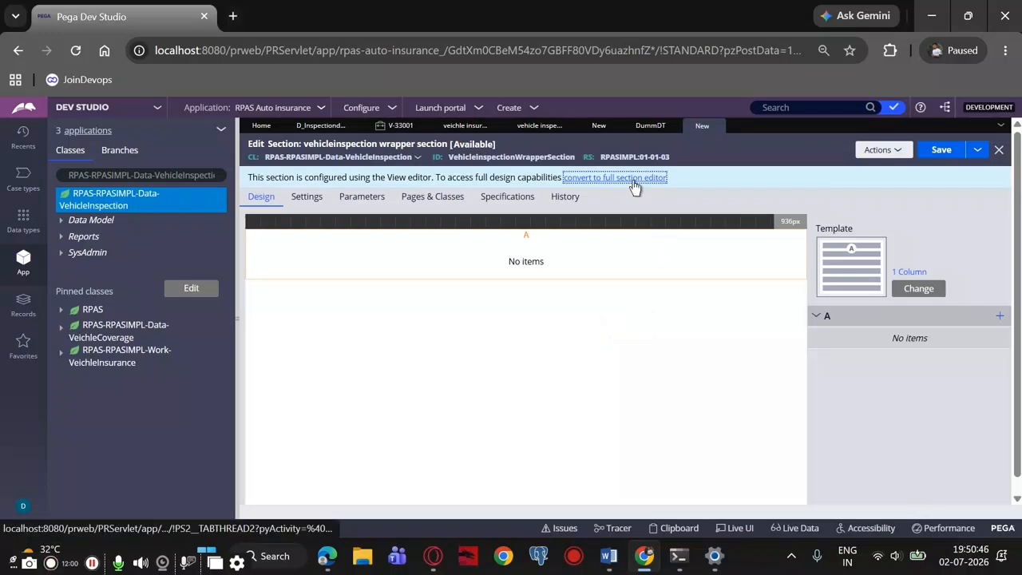
# Convert the section to the full section editor and set its dynamic layout's format to Inline grid triple
pyautogui.click(634, 179)
pyautogui.click(771, 382)
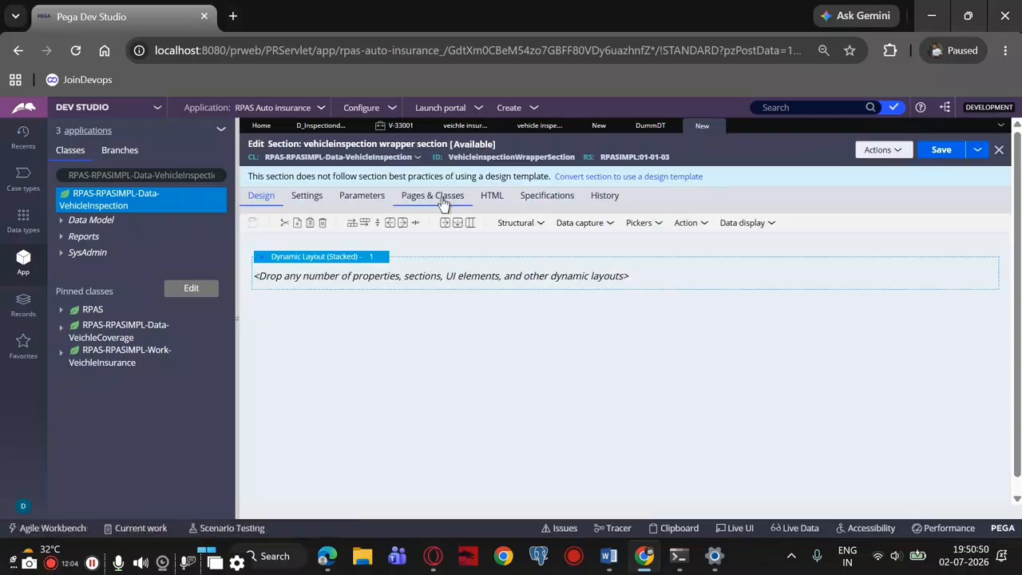
pyautogui.click(261, 261)
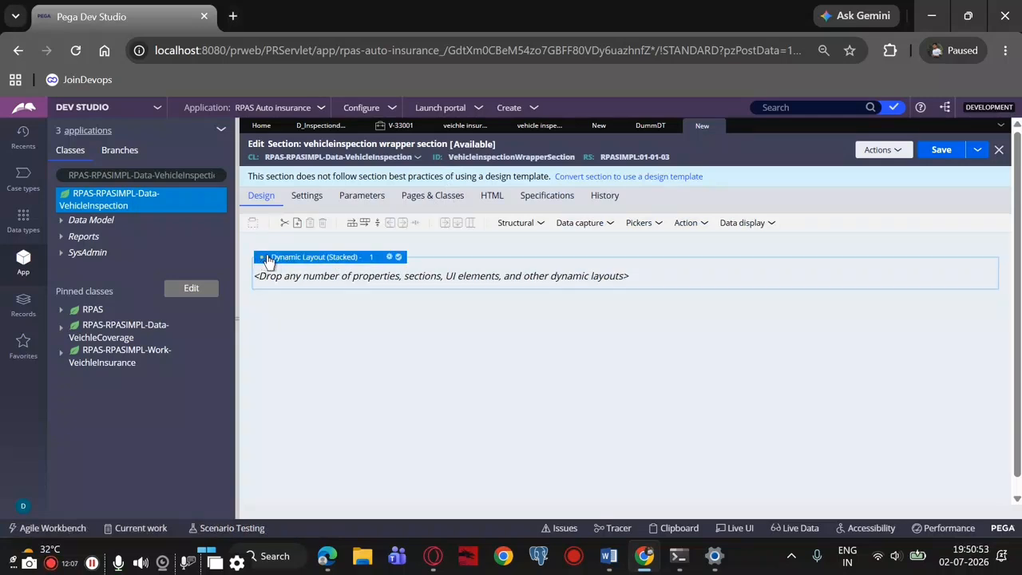
pyautogui.click(389, 258)
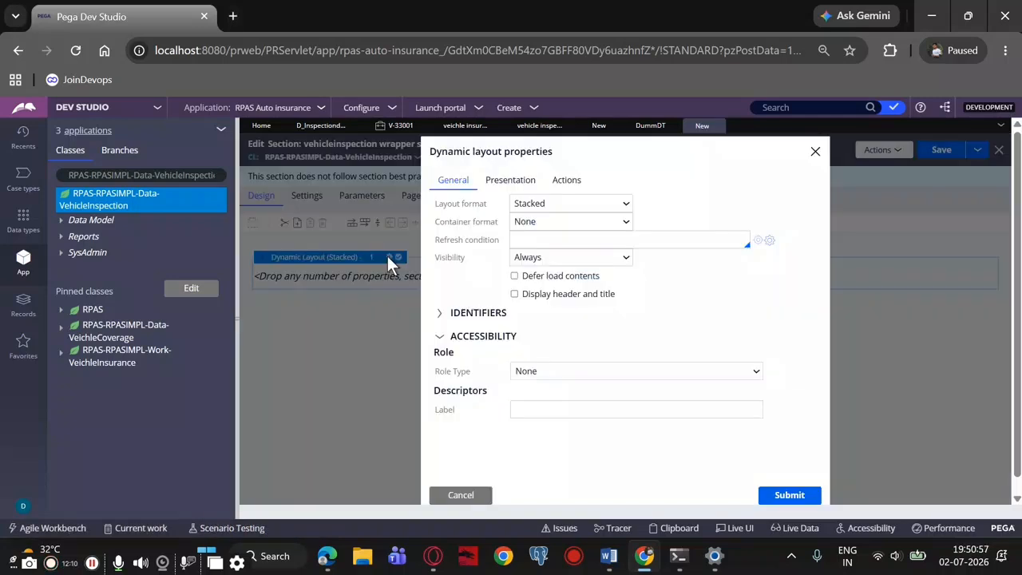
pyautogui.click(520, 183)
pyautogui.click(452, 182)
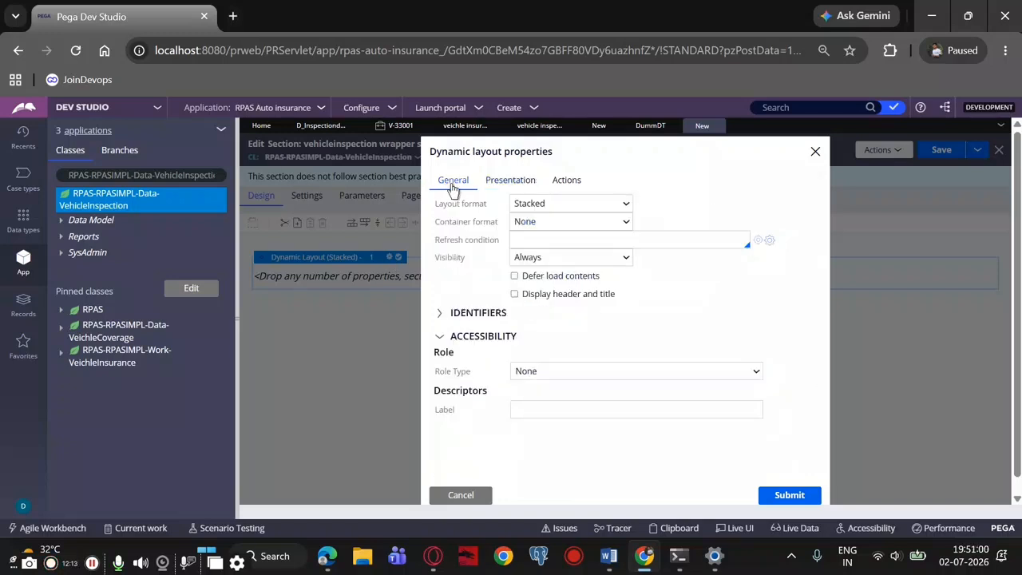
pyautogui.click(529, 204)
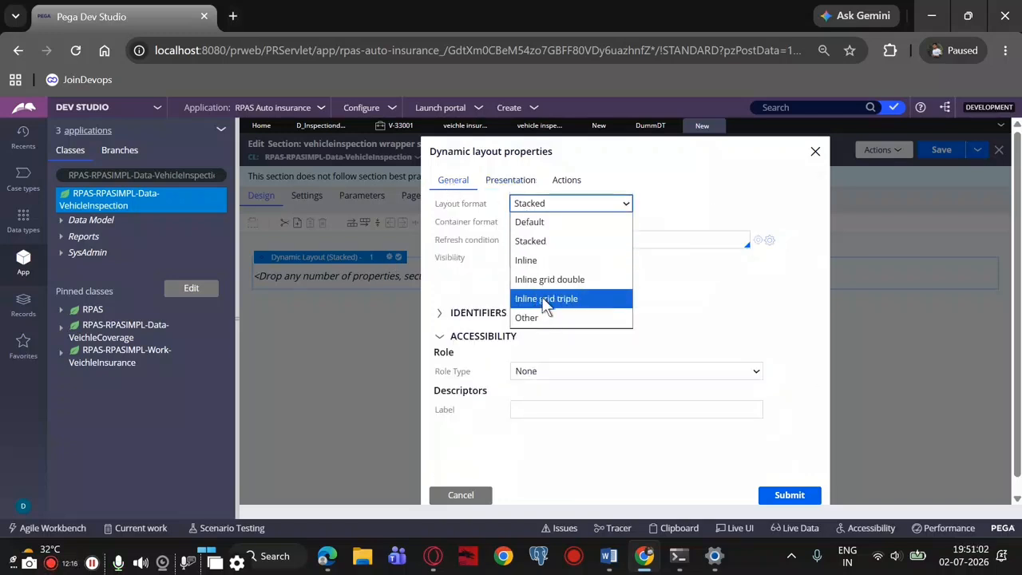
pyautogui.click(546, 300)
# Set the dynamic layout's container format to Other with the value Information, and apply the layout properties
pyautogui.click(534, 223)
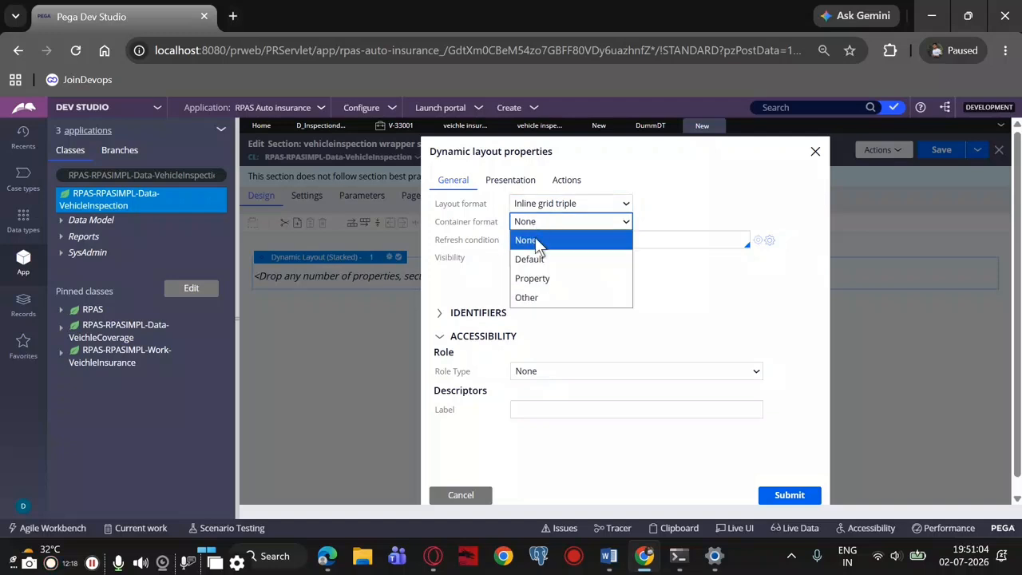
pyautogui.click(541, 296)
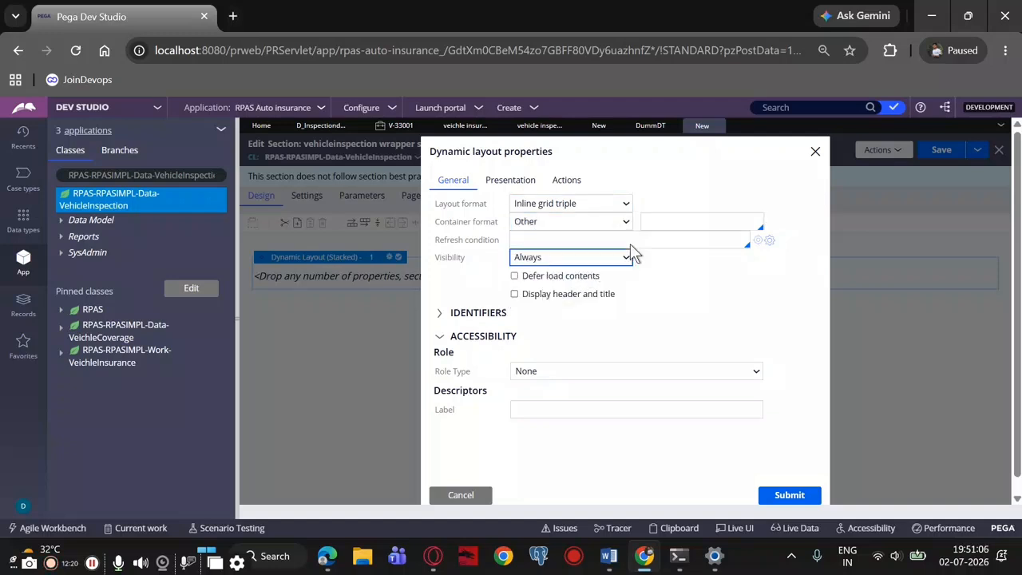
pyautogui.click(666, 222)
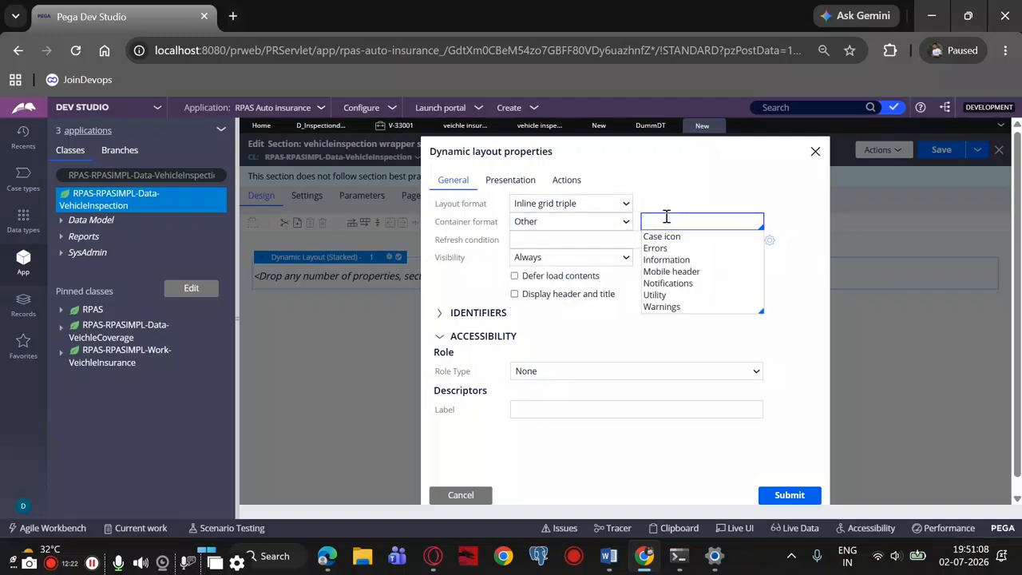
pyautogui.click(679, 261)
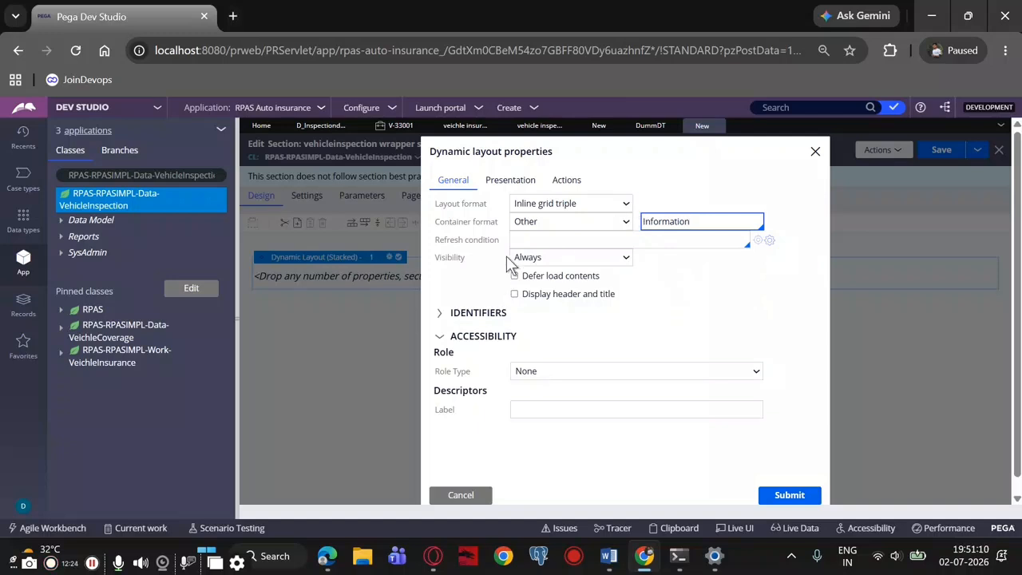
pyautogui.click(787, 495)
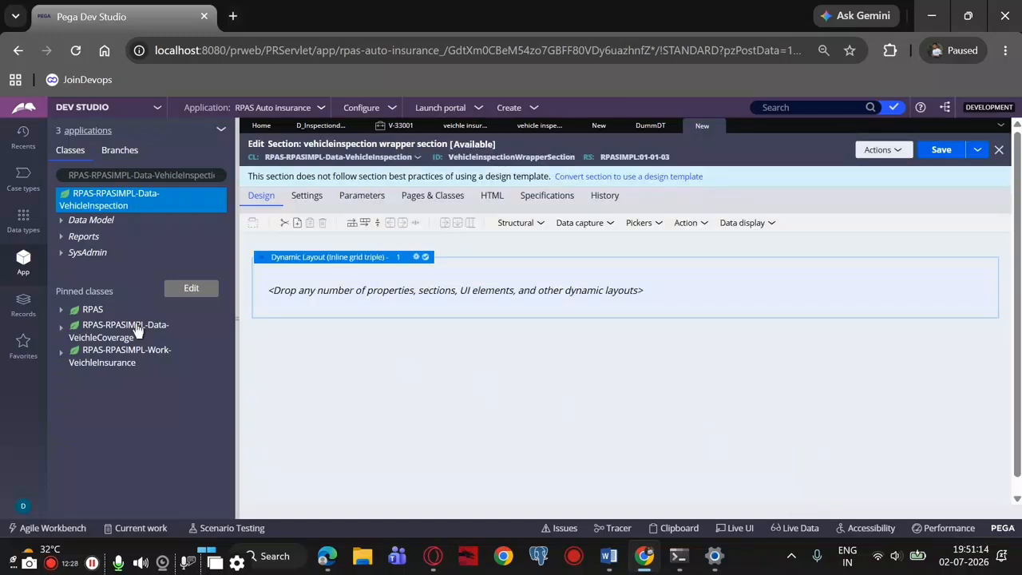
# Add the InspectionId, InspectorName and InspectionDate properties to the layout's first row, arranged in that order
pyautogui.click(63, 224)
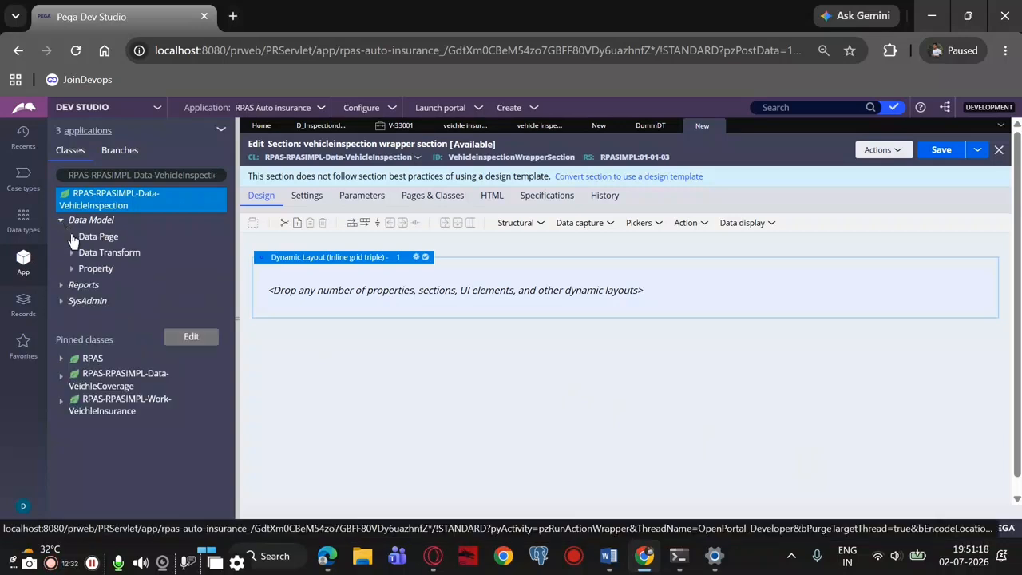
pyautogui.click(74, 268)
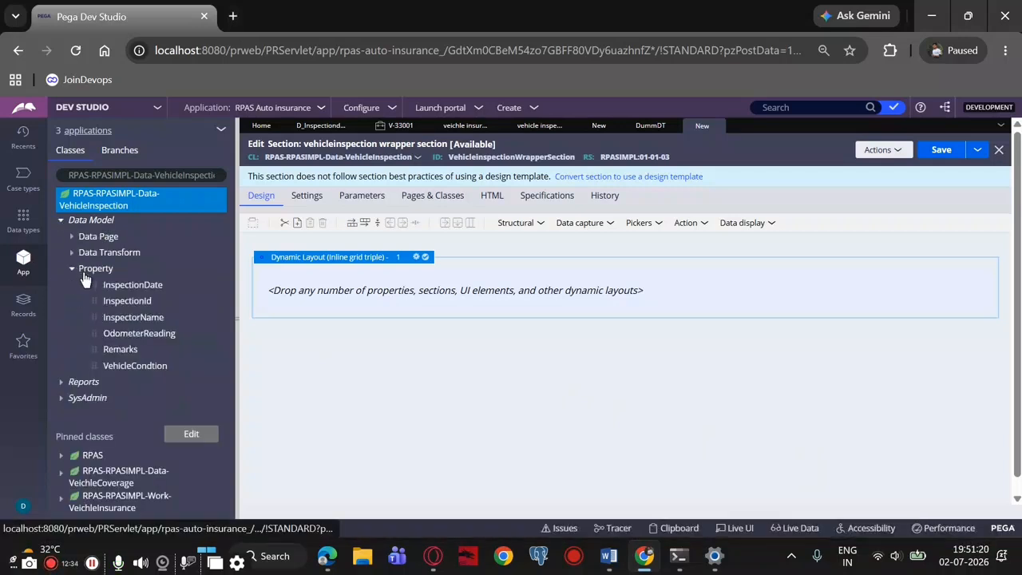
pyautogui.moveTo(94, 285); pyautogui.dragTo(284, 277)
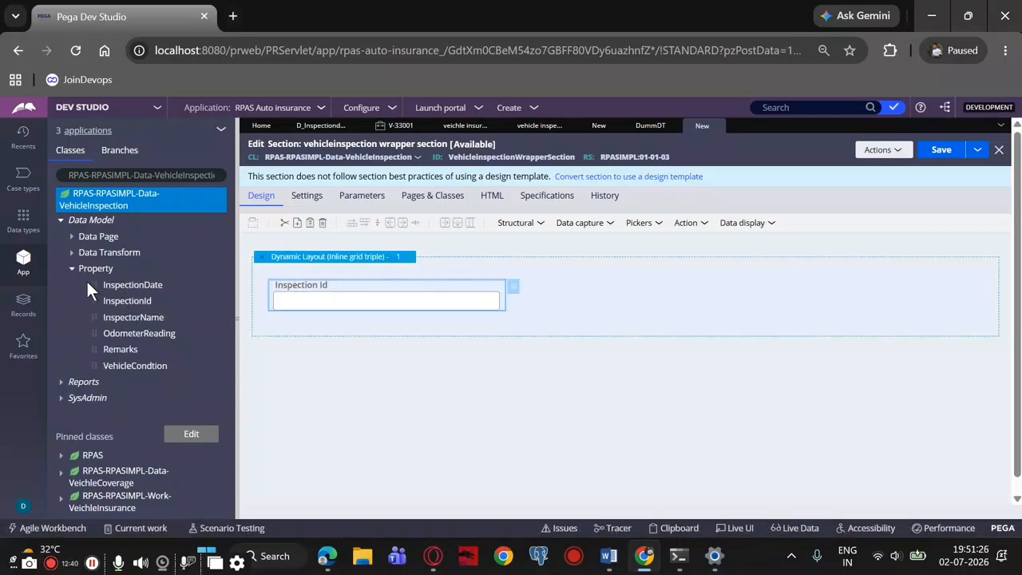
pyautogui.moveTo(89, 281); pyautogui.dragTo(599, 304)
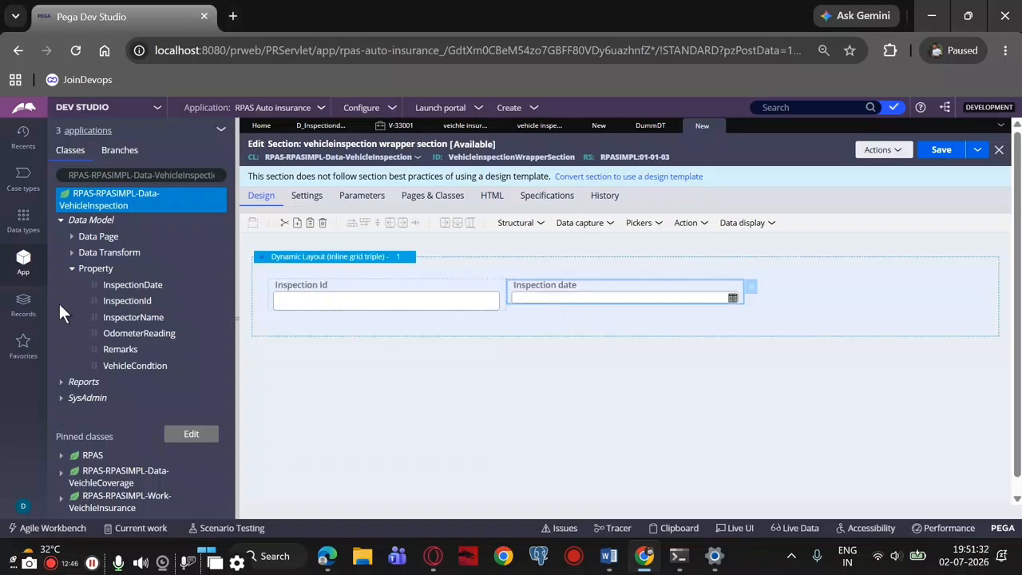
pyautogui.moveTo(94, 317); pyautogui.dragTo(818, 302)
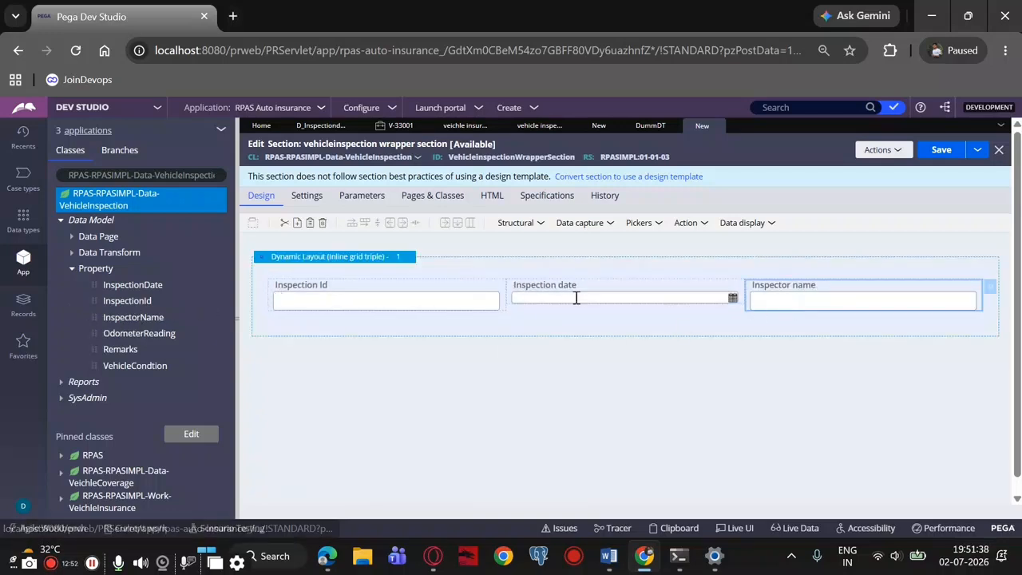
pyautogui.moveTo(578, 294); pyautogui.dragTo(726, 334)
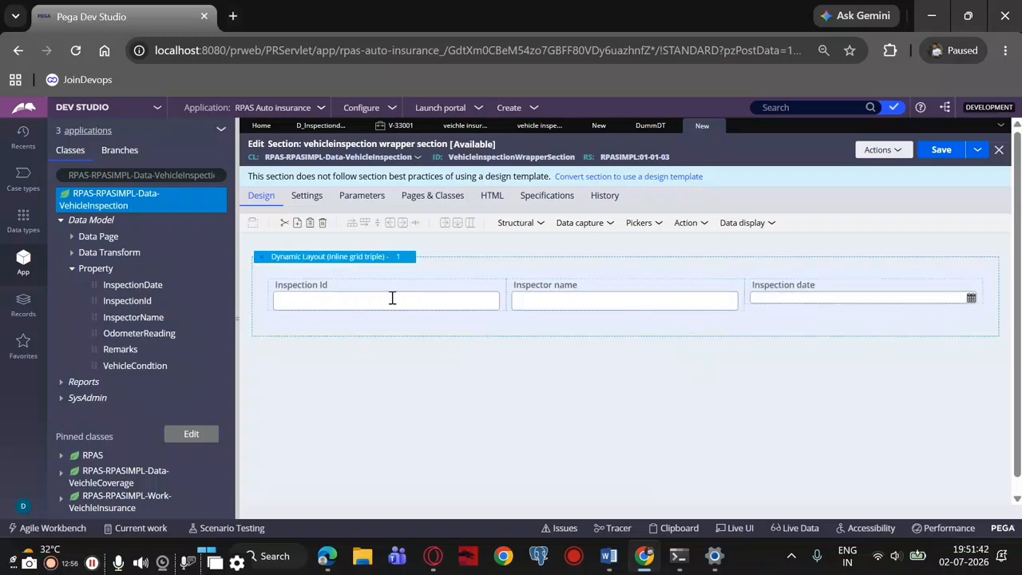
# Add the OdometerReading, VehicleCondtion and Remarks properties to the layout's second row, in that order
pyautogui.moveTo(124, 333); pyautogui.dragTo(288, 322)
pyautogui.moveTo(93, 330); pyautogui.dragTo(277, 324)
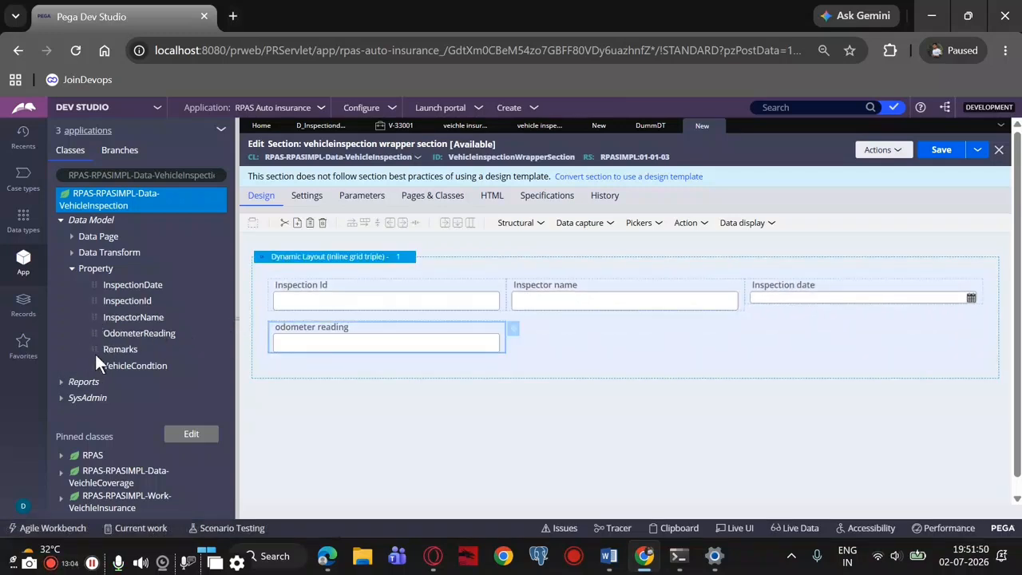
pyautogui.moveTo(99, 364); pyautogui.dragTo(594, 337)
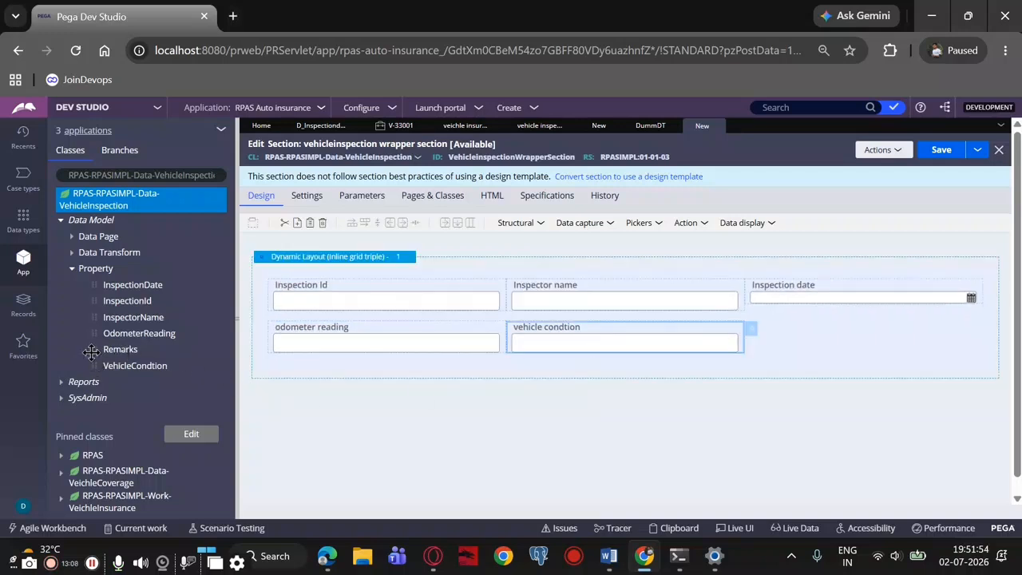
pyautogui.moveTo(90, 349); pyautogui.dragTo(833, 333)
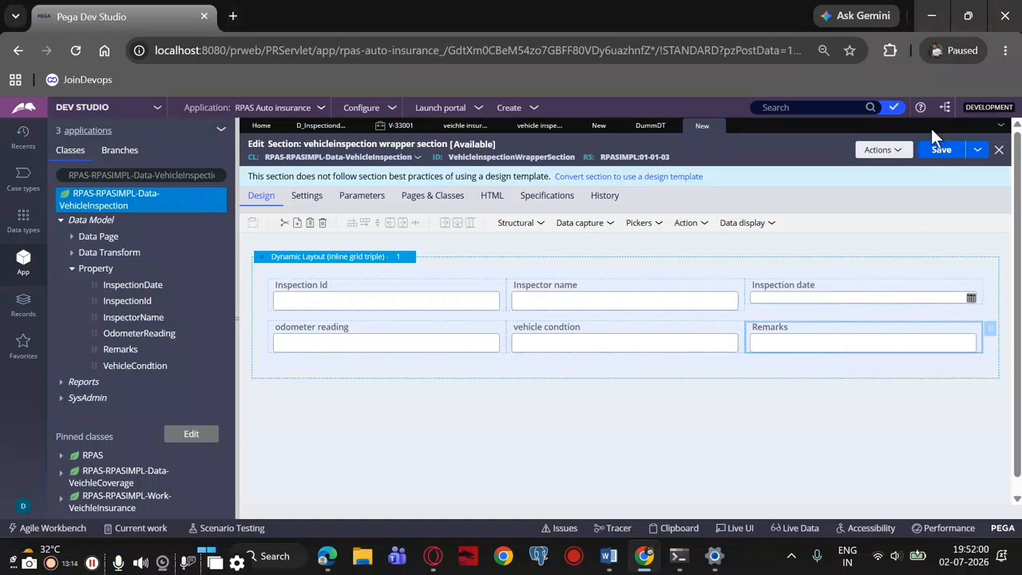
# Review the Inspection Id field's general, presentation and action properties, and close them without changes
pyautogui.click(362, 296)
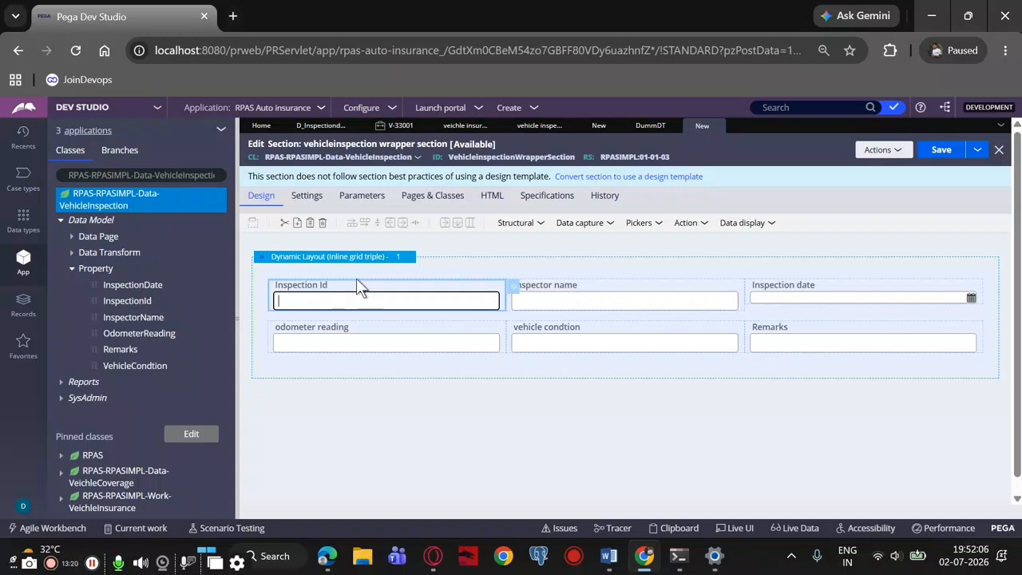
pyautogui.rightClick(510, 285)
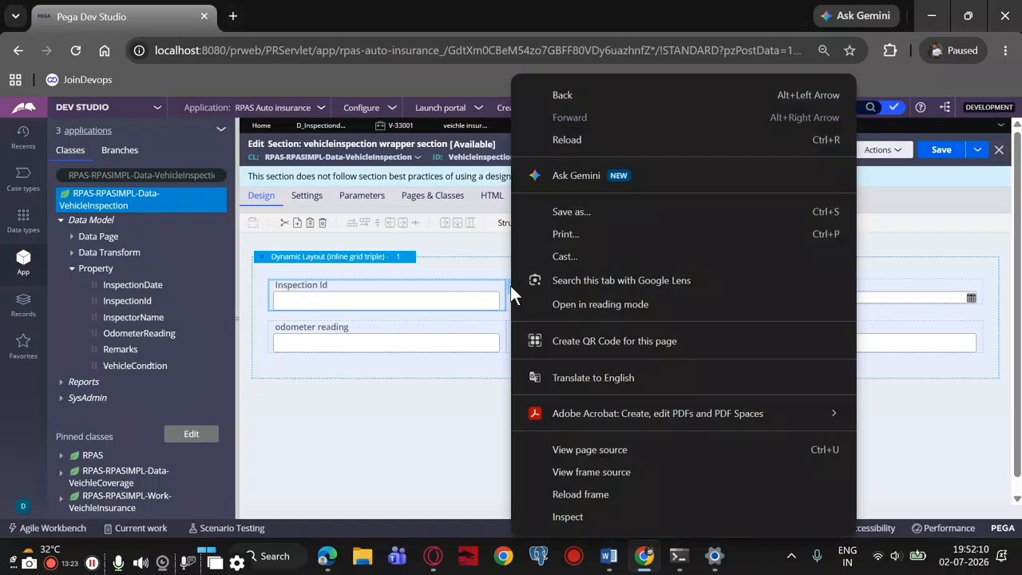
pyautogui.click(467, 295)
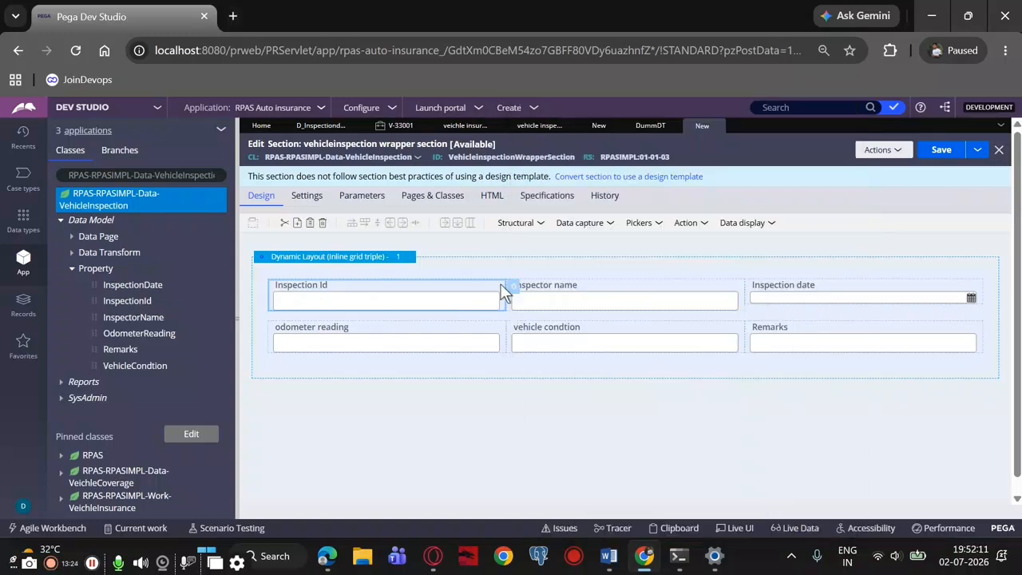
pyautogui.doubleClick(432, 298)
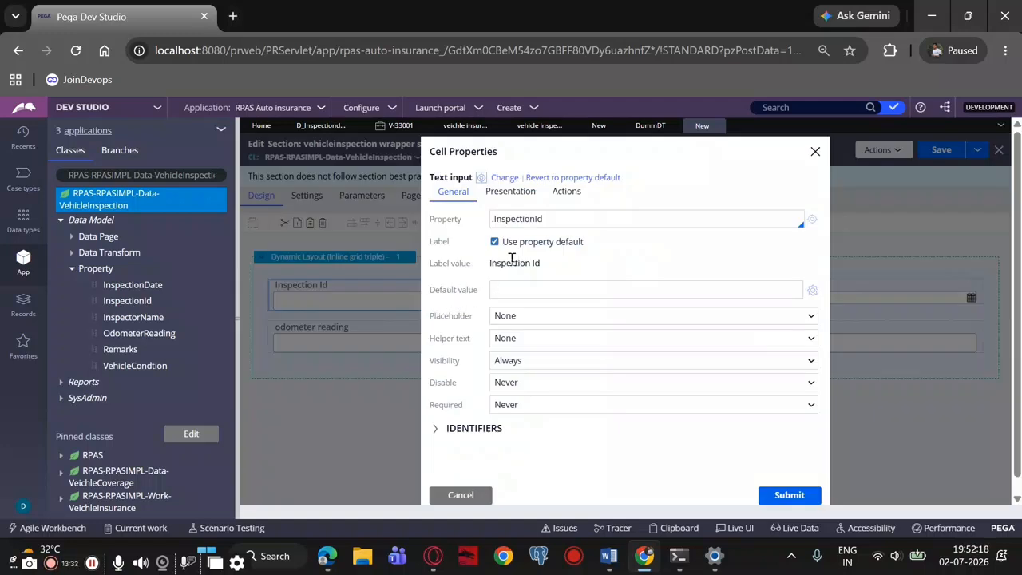
pyautogui.scroll(-1, 543, 239)
pyautogui.click(563, 178)
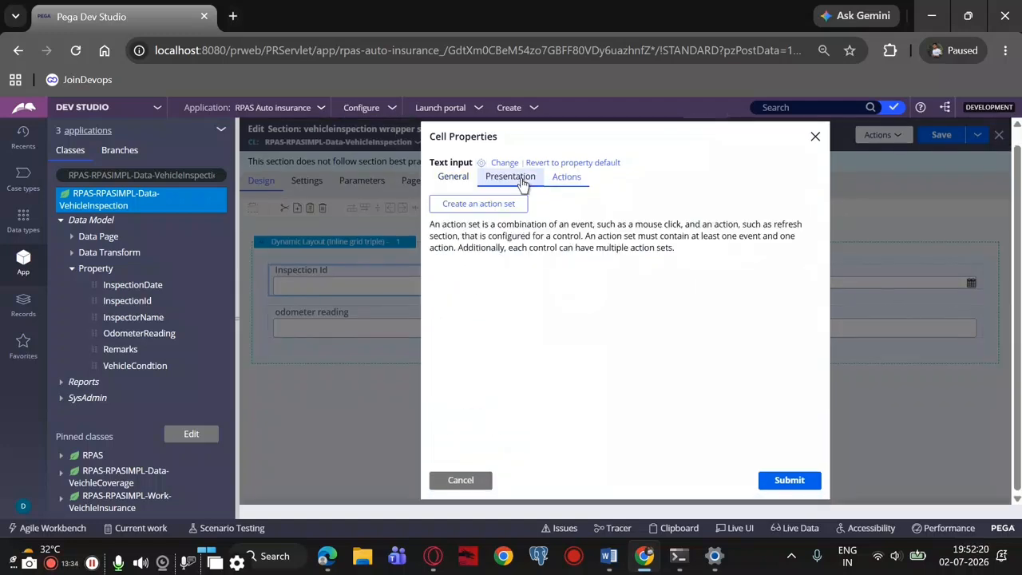
pyautogui.click(516, 177)
pyautogui.click(462, 177)
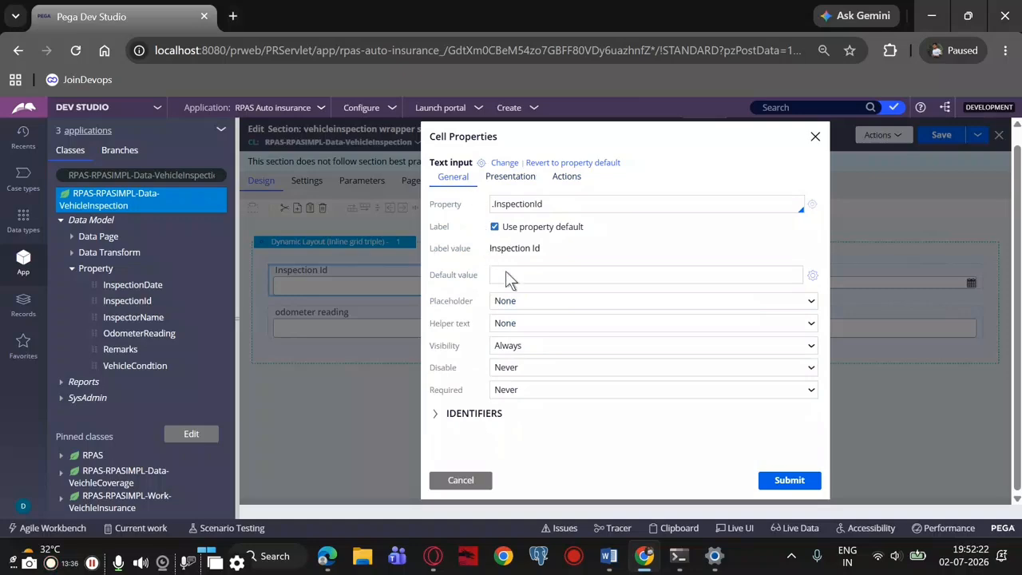
pyautogui.click(814, 138)
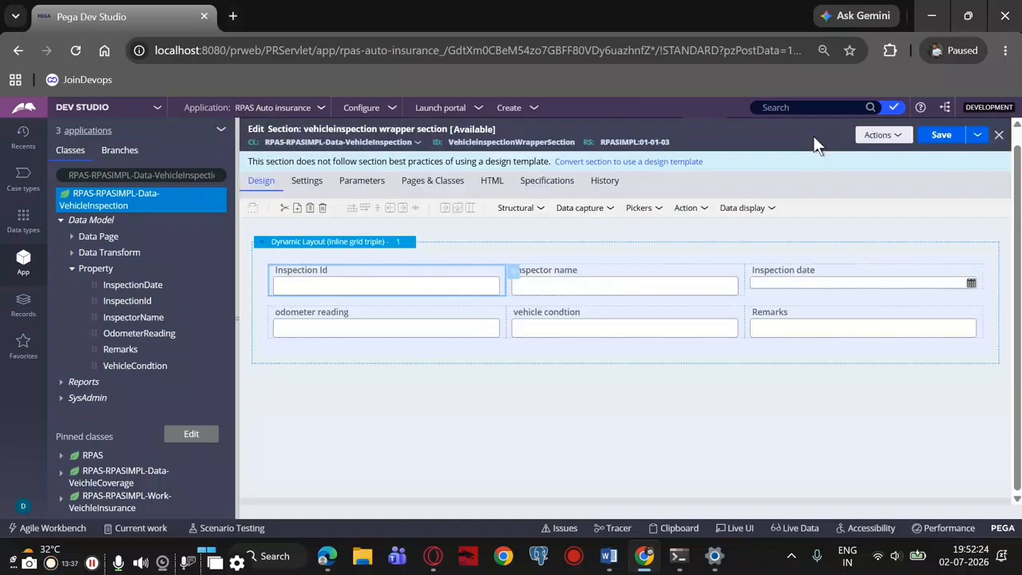
# Remove the Inspection Id field from the dynamic layout and save the vehicleinspection wrapper section
pyautogui.rightClick(358, 287)
pyautogui.rightClick(358, 289)
pyautogui.rightClick(293, 281)
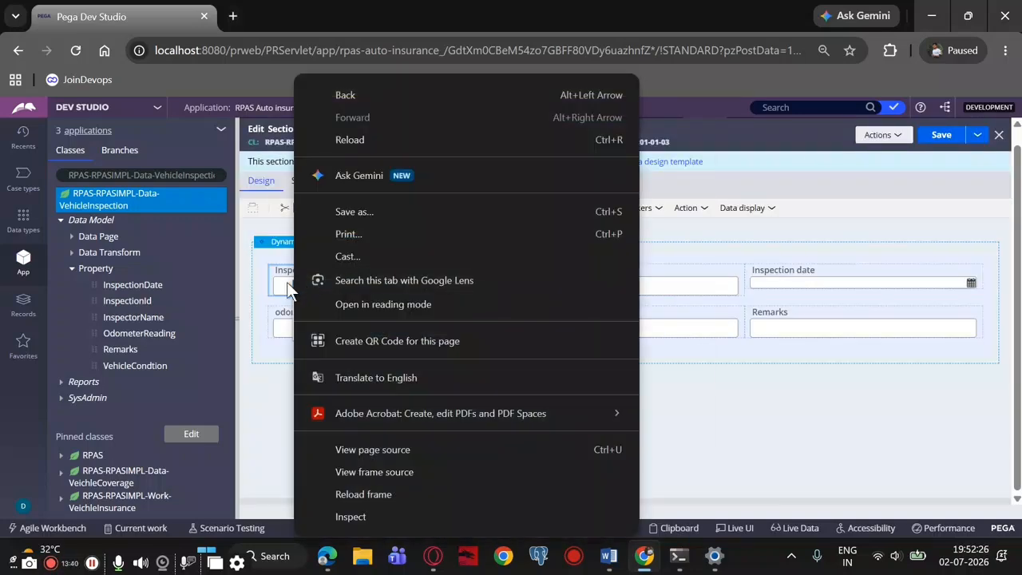
pyautogui.rightClick(287, 288)
pyautogui.click(291, 331)
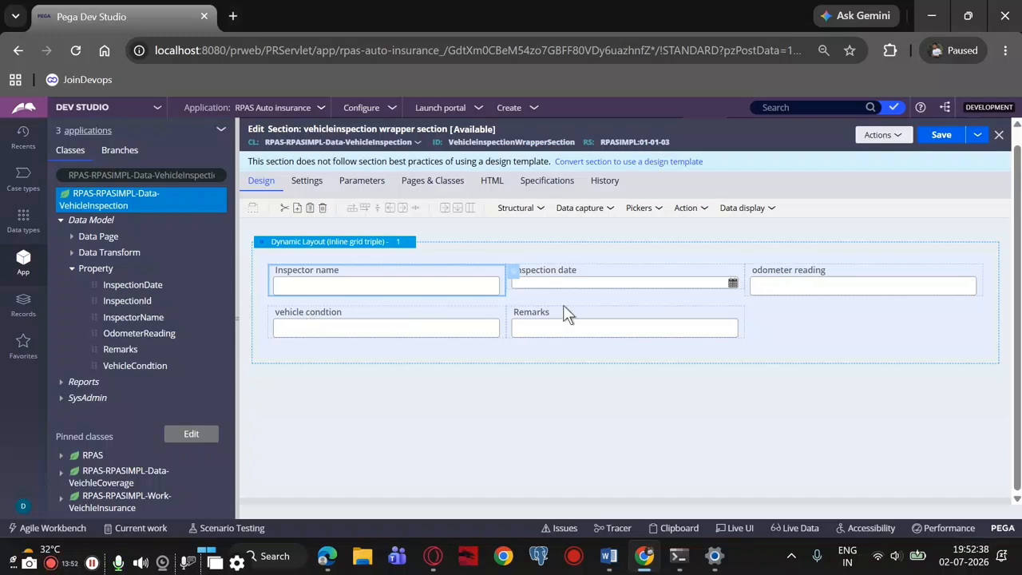
pyautogui.click(943, 136)
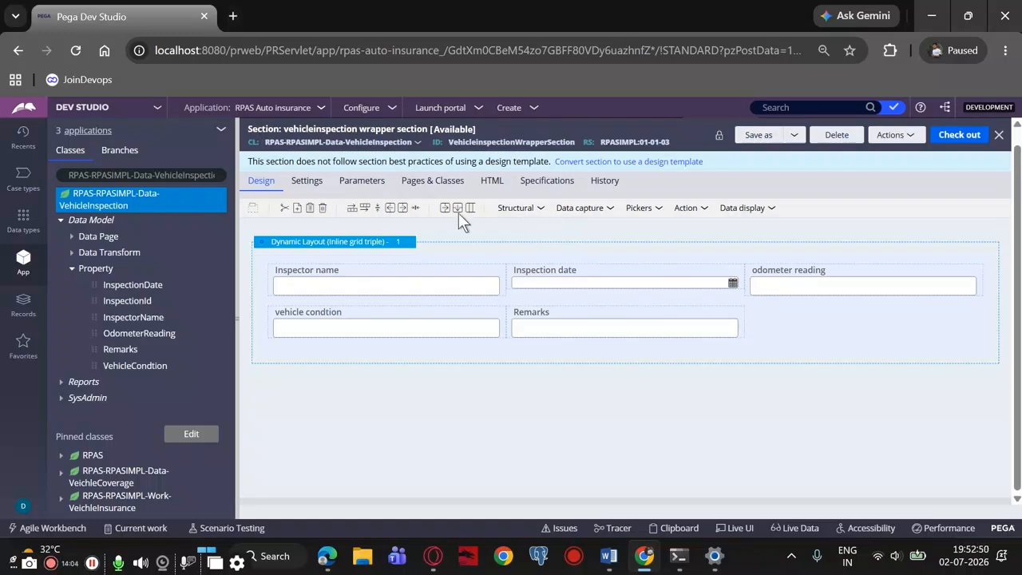
# Start creating a section rule in the RPAS-RPASIMPL-Work-VeichleInsurance class
pyautogui.click(108, 507)
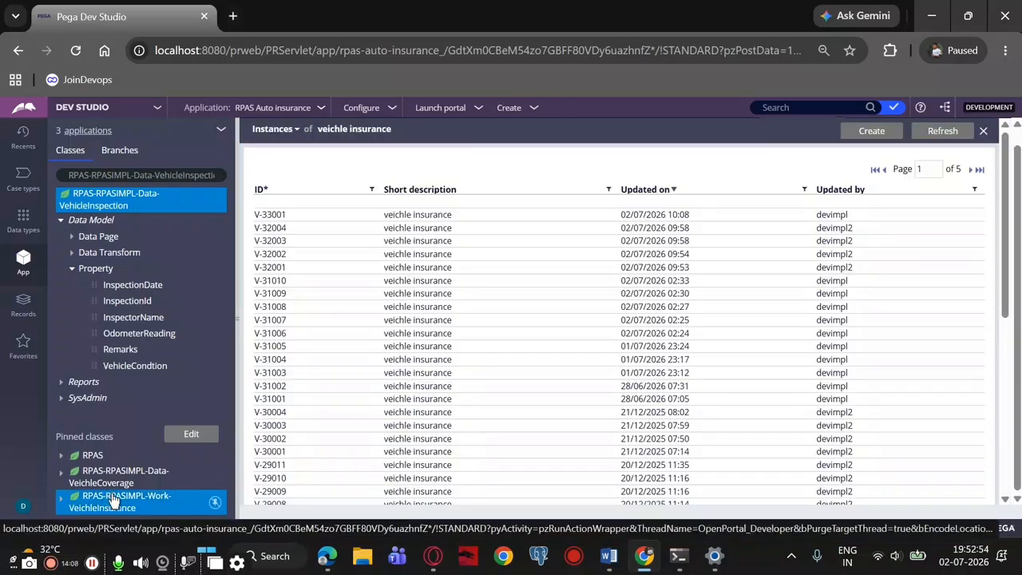
pyautogui.rightClick(114, 500)
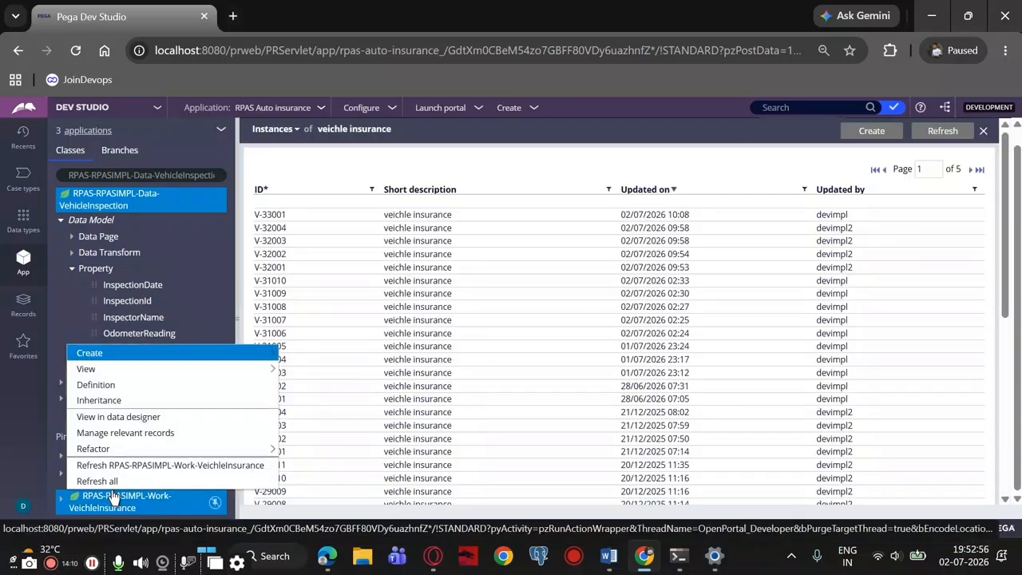
pyautogui.moveTo(104, 354)
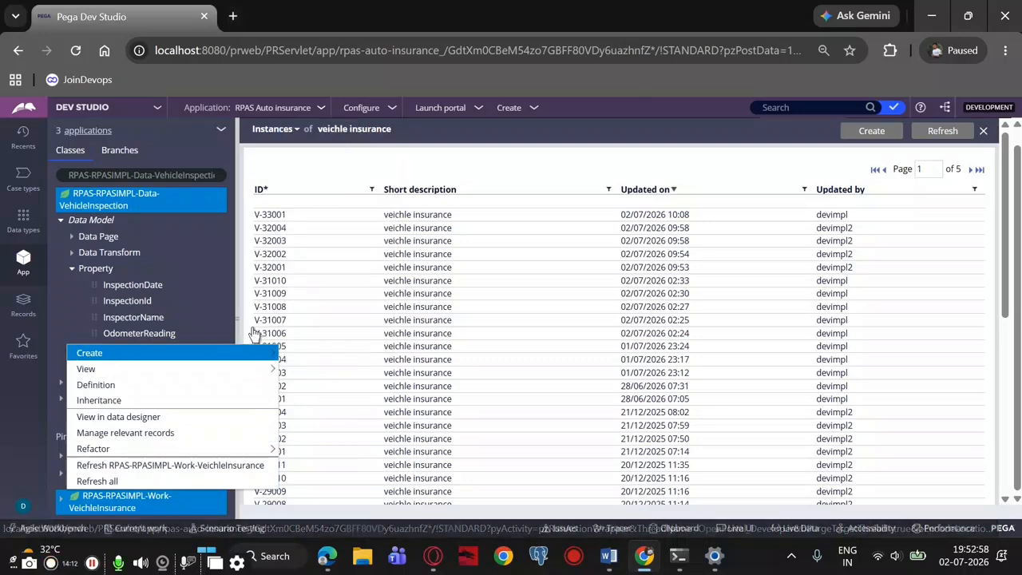
pyautogui.moveTo(302, 309)
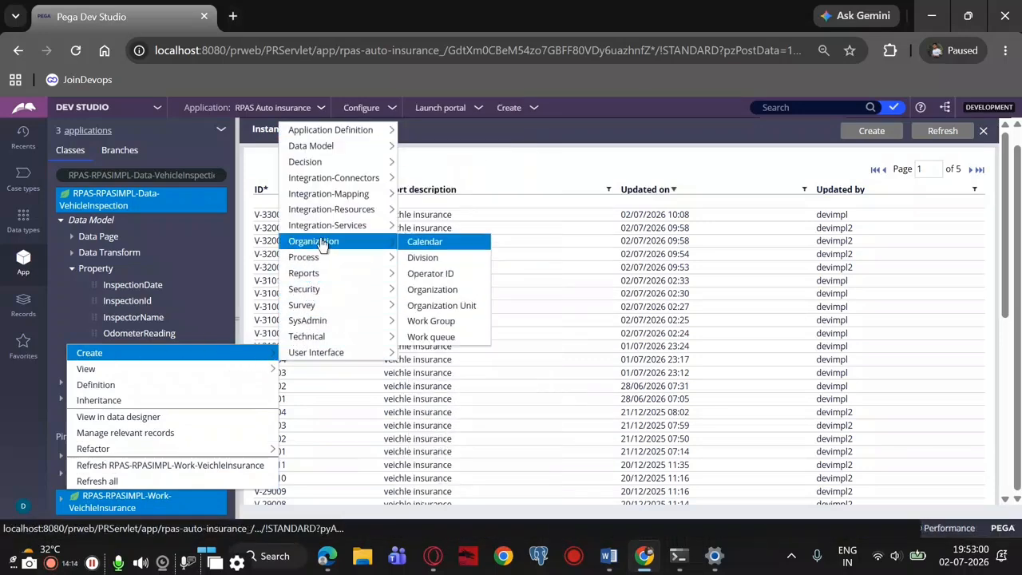
pyautogui.moveTo(315, 353)
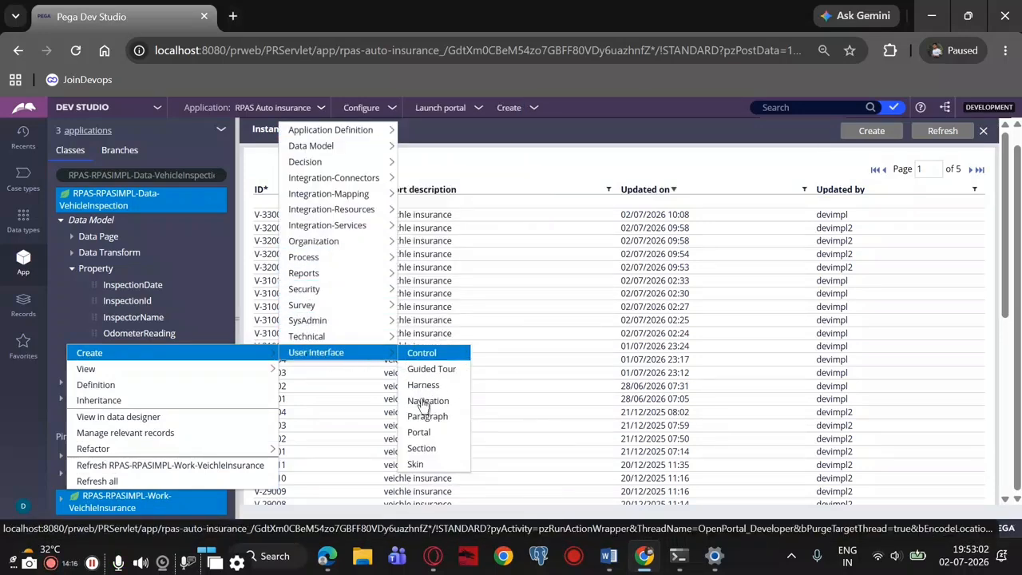
pyautogui.click(417, 447)
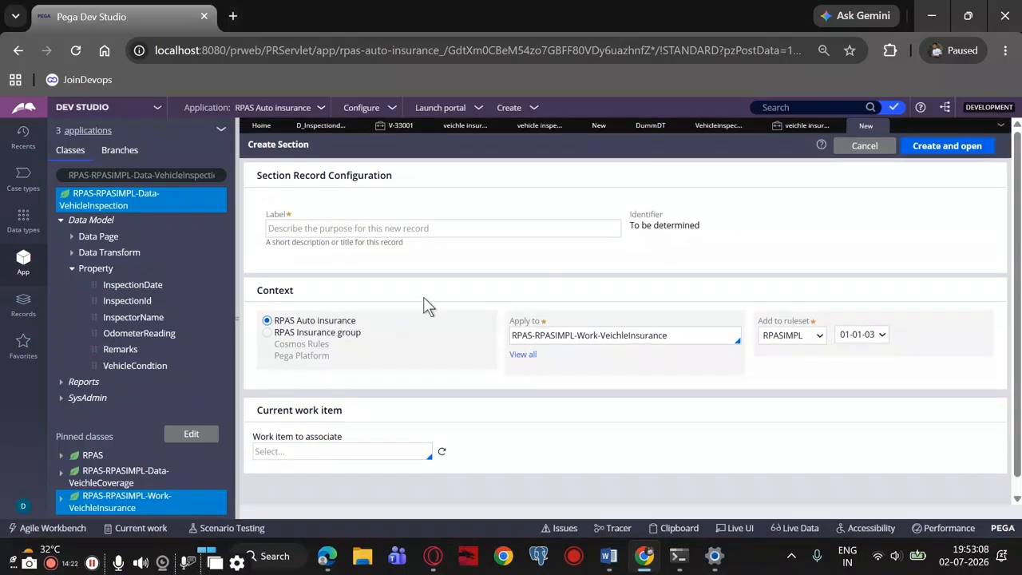
# Label the new section record Vehicle inspection Section, and create and open it
pyautogui.click(910, 148)
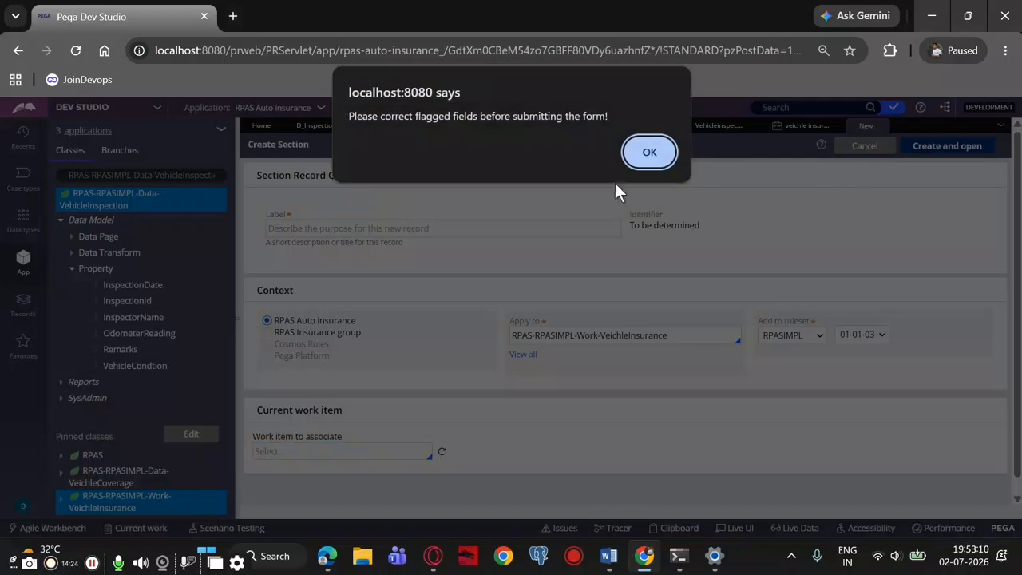
pyautogui.click(634, 151)
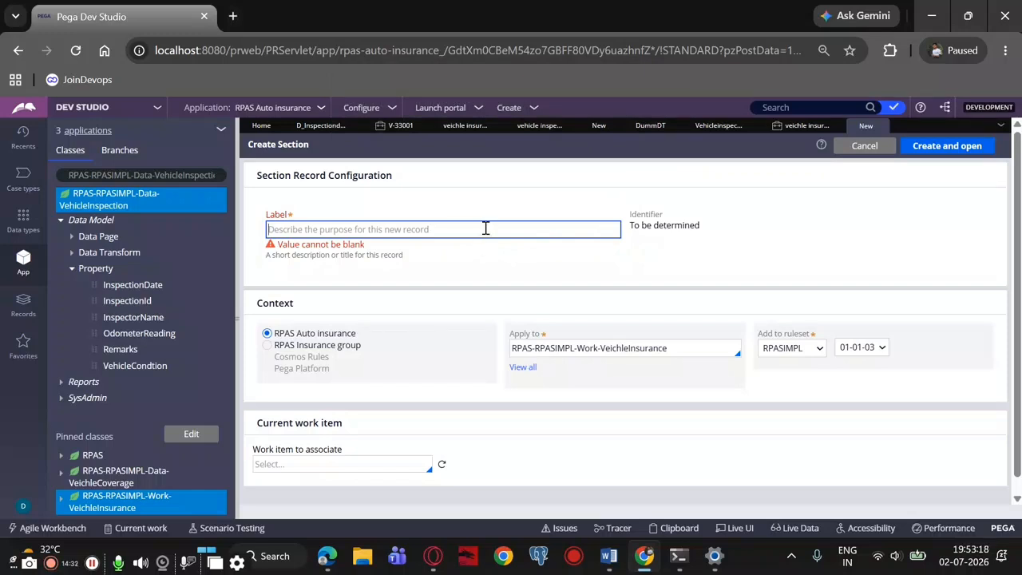
pyautogui.write('Veh')
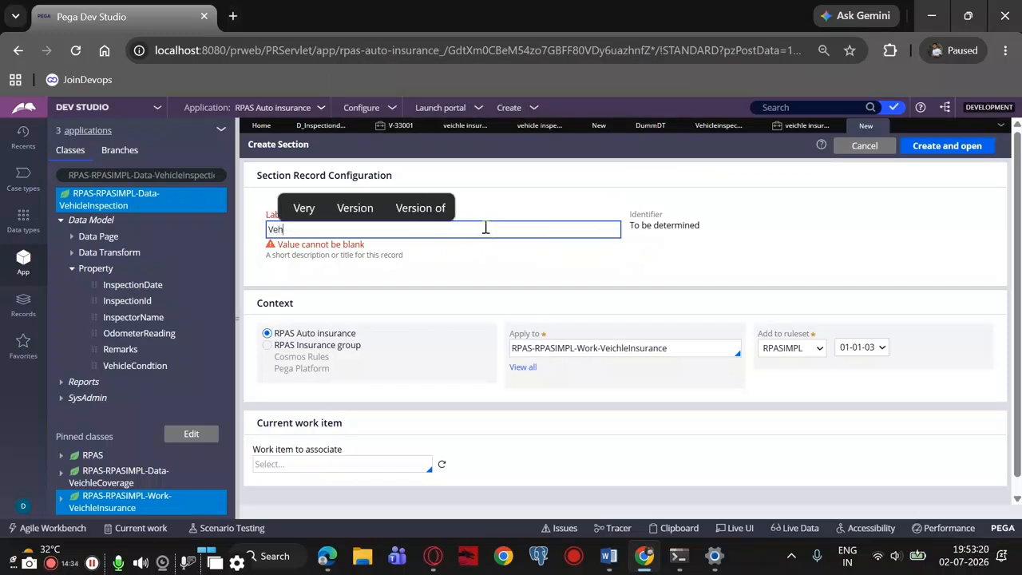
pyautogui.write('icle in')
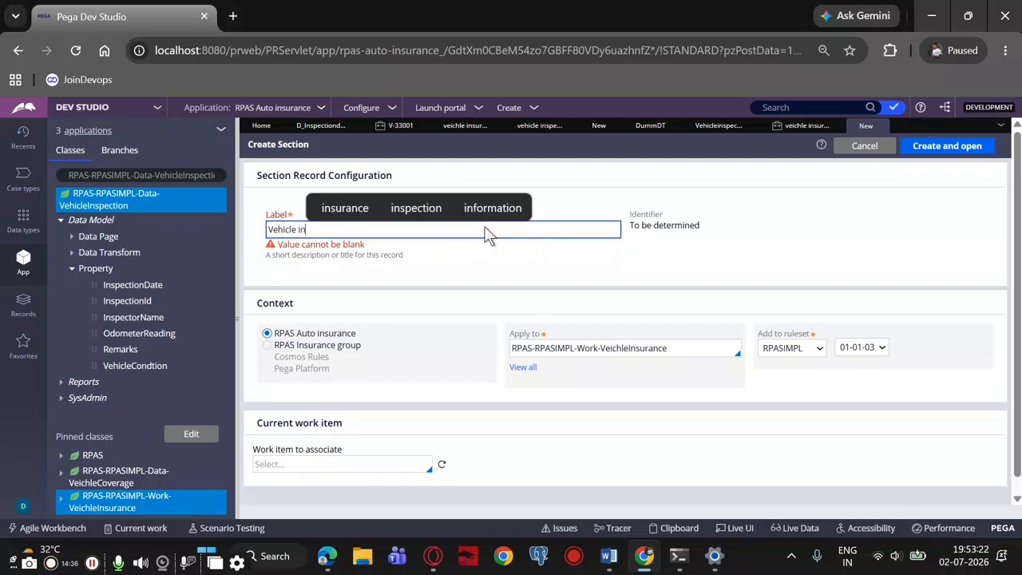
pyautogui.write('spection ')
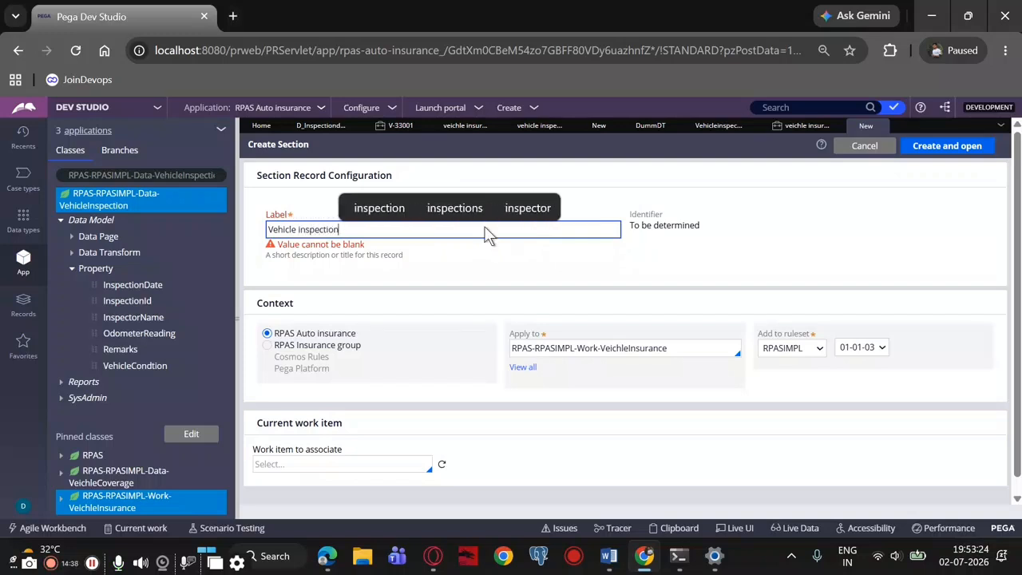
pyautogui.write('Sec')
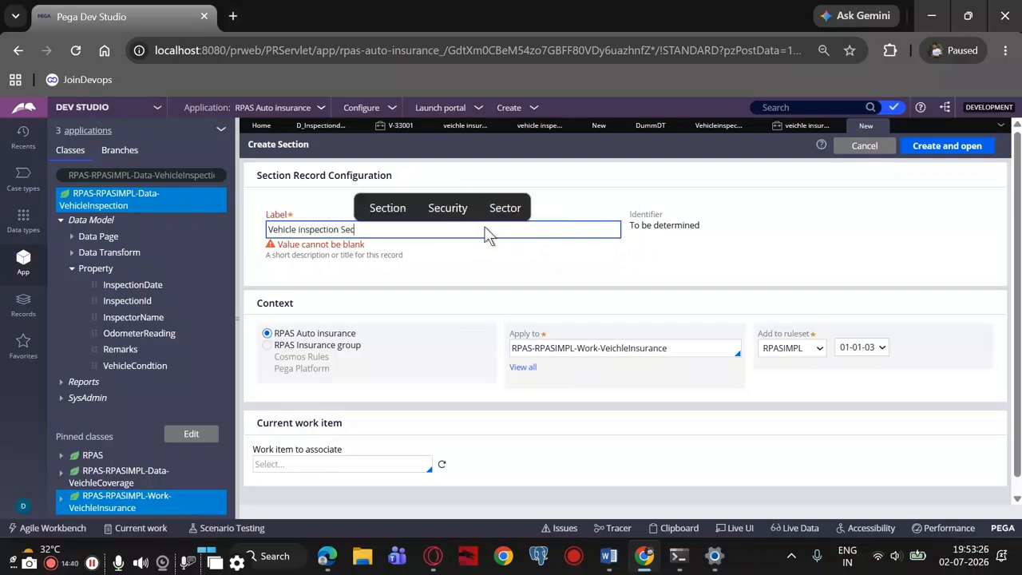
pyautogui.write('tion')
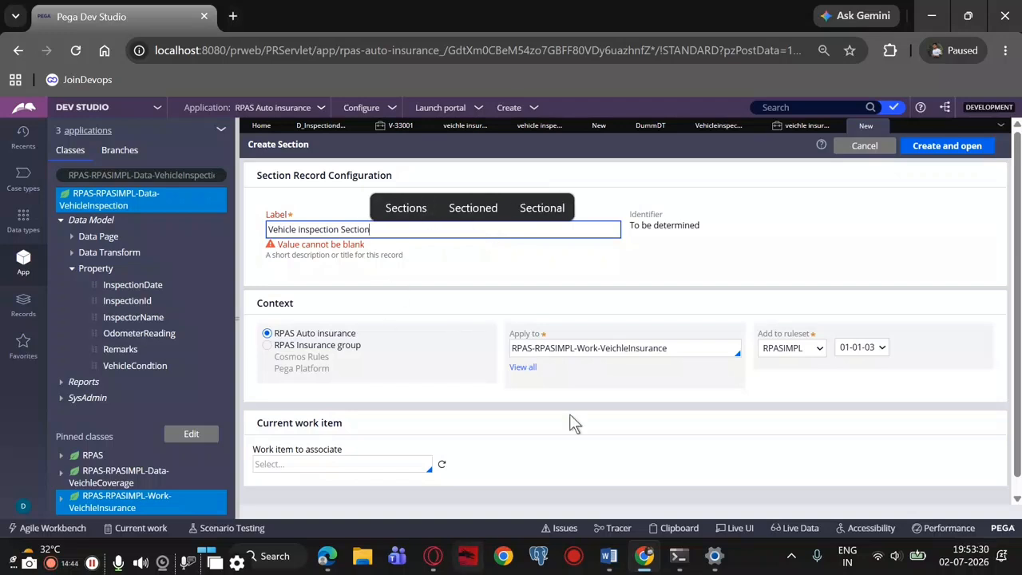
pyautogui.click(930, 151)
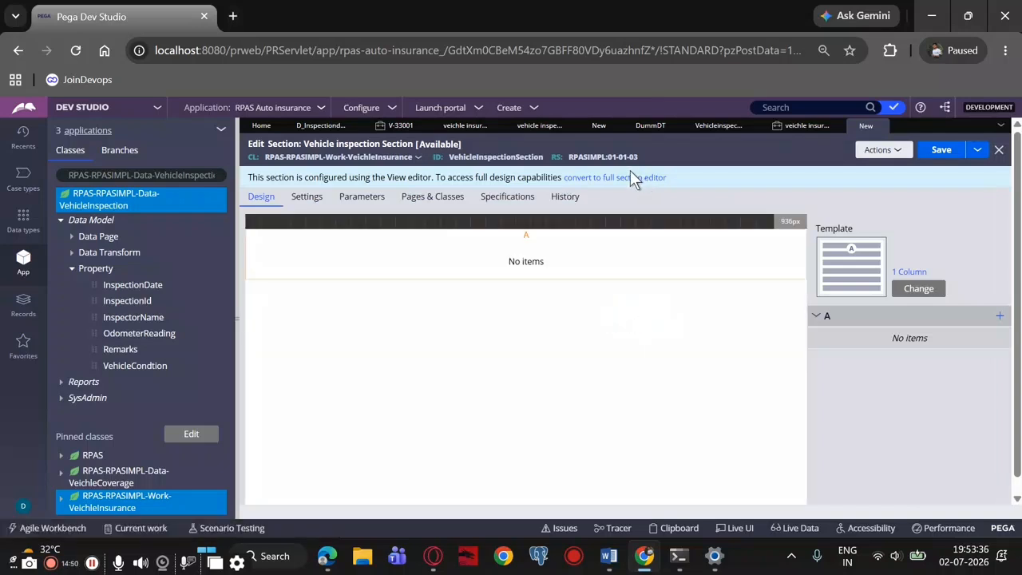
# Convert Vehicle inspection Section to the full section editor and confirm the conversion
pyautogui.click(624, 178)
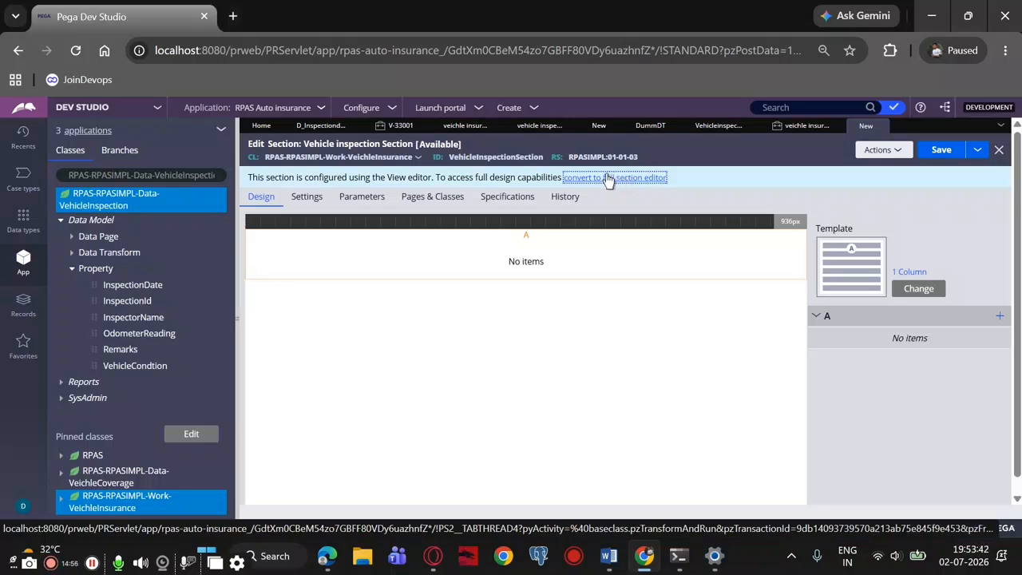
pyautogui.click(609, 178)
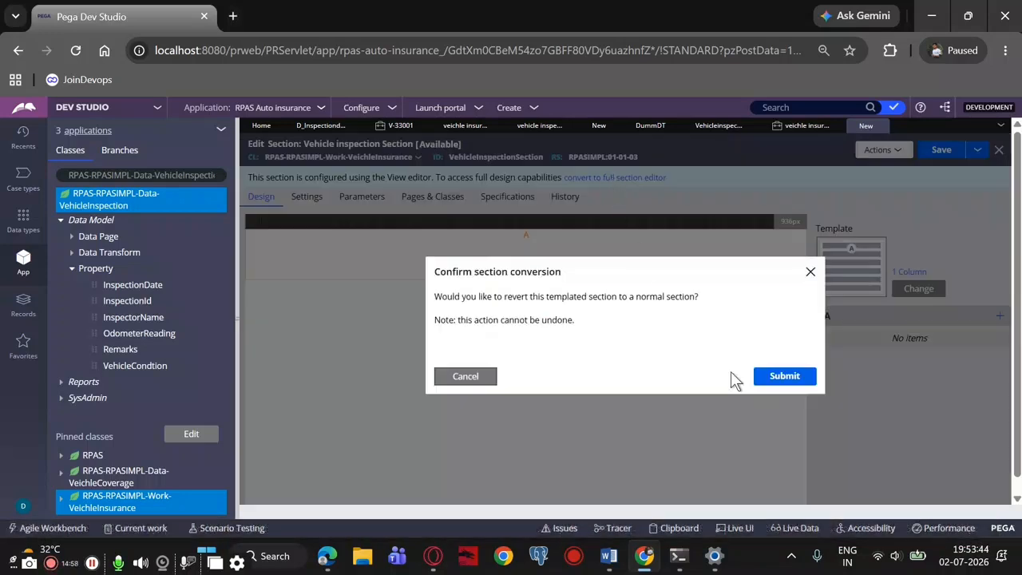
pyautogui.click(784, 378)
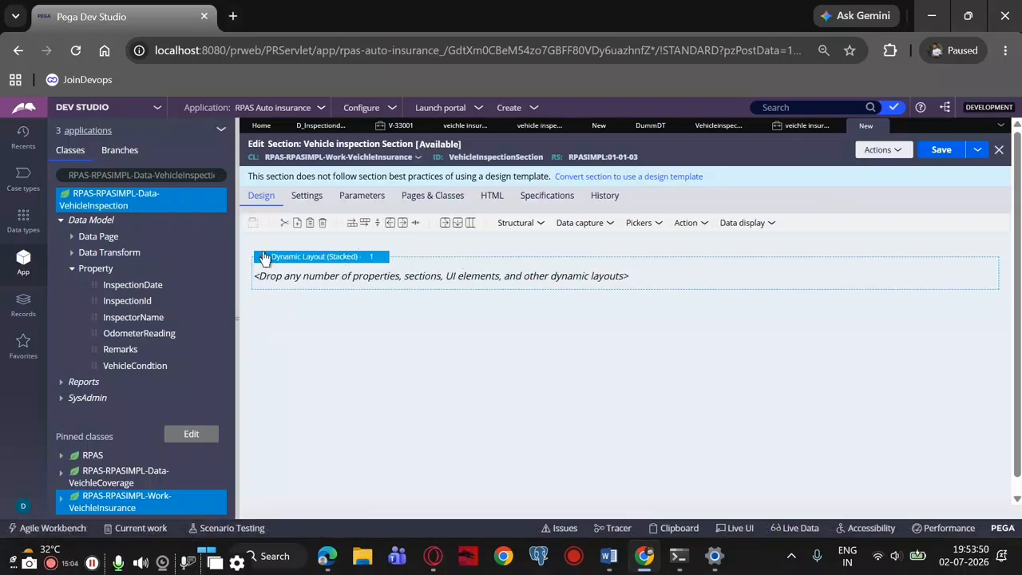
# Examine the stacked dynamic layout's properties and the section's Pages & Classes, Parameters and Settings, and return to its design
pyautogui.click(355, 272)
pyautogui.doubleClick(354, 270)
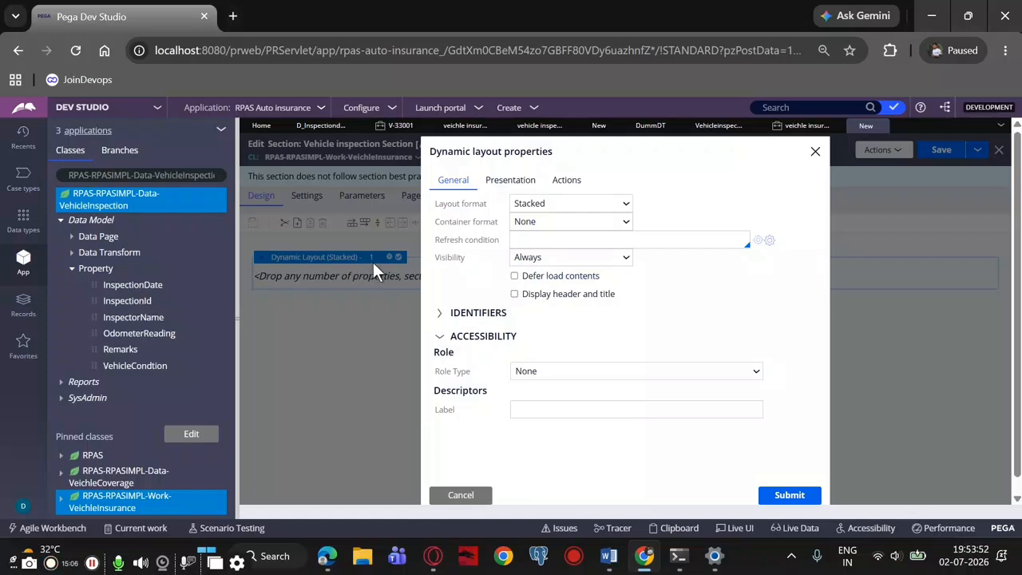
pyautogui.click(511, 185)
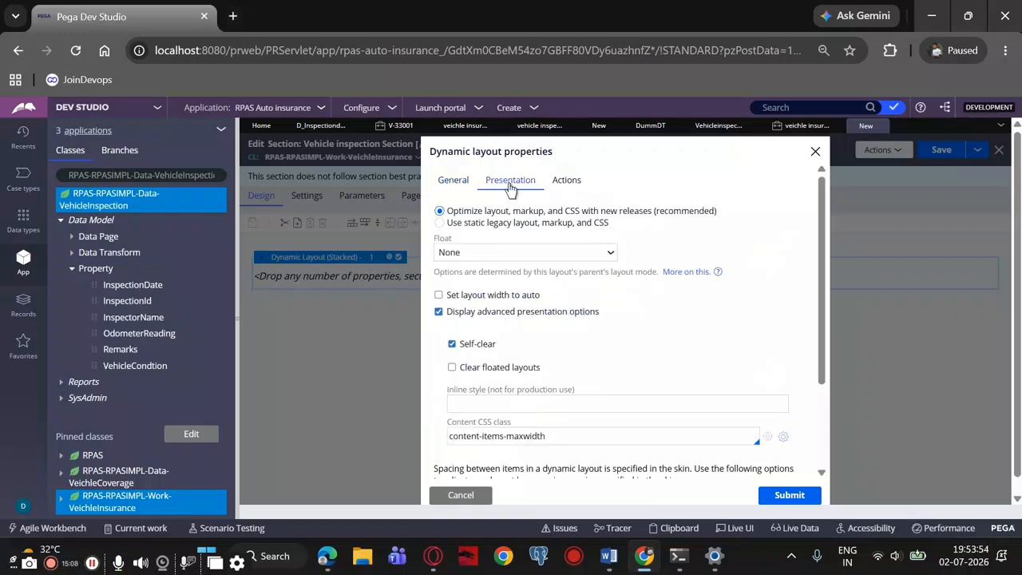
pyautogui.click(444, 187)
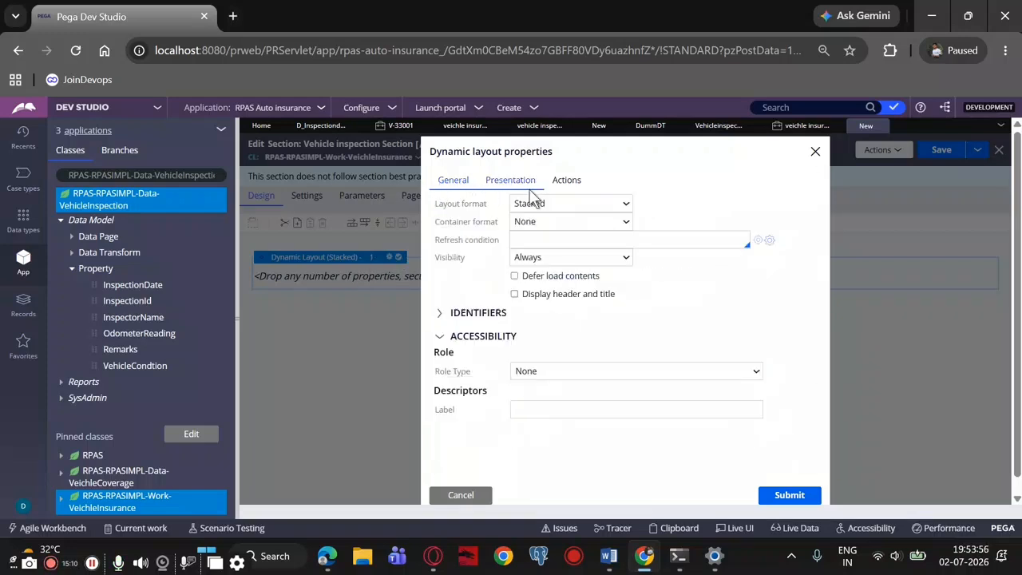
pyautogui.click(564, 180)
pyautogui.click(452, 183)
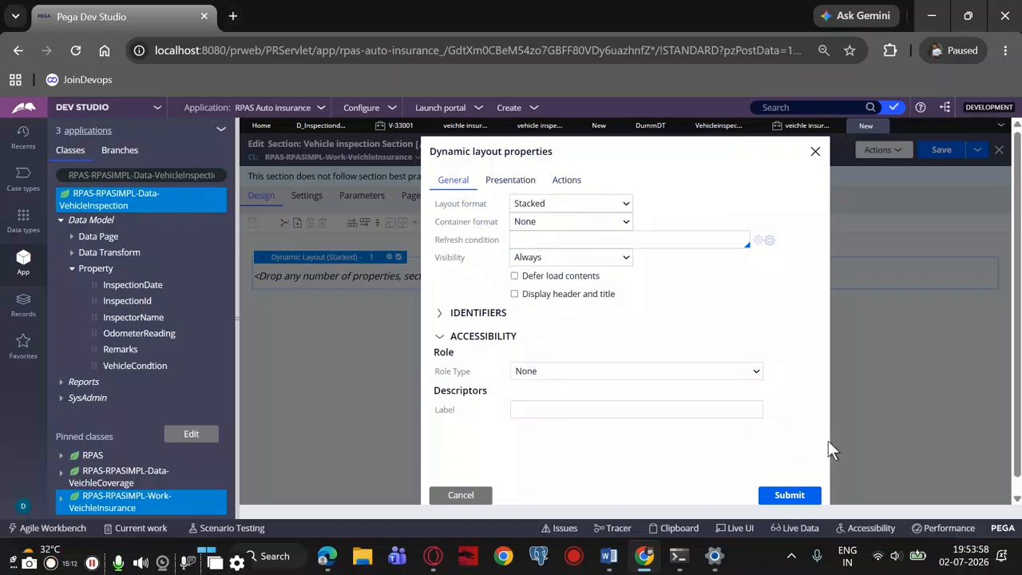
pyautogui.click(813, 152)
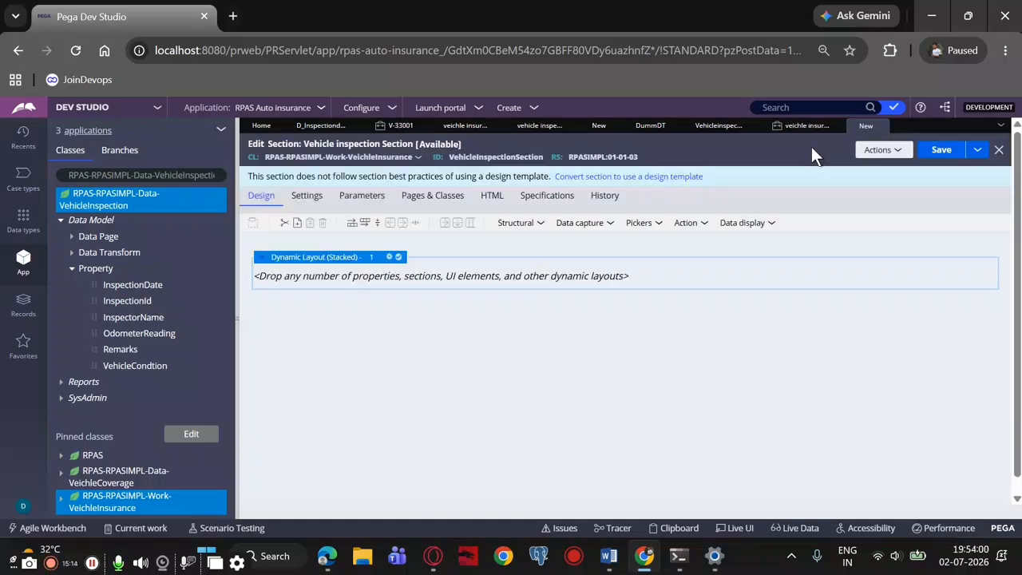
pyautogui.click(415, 201)
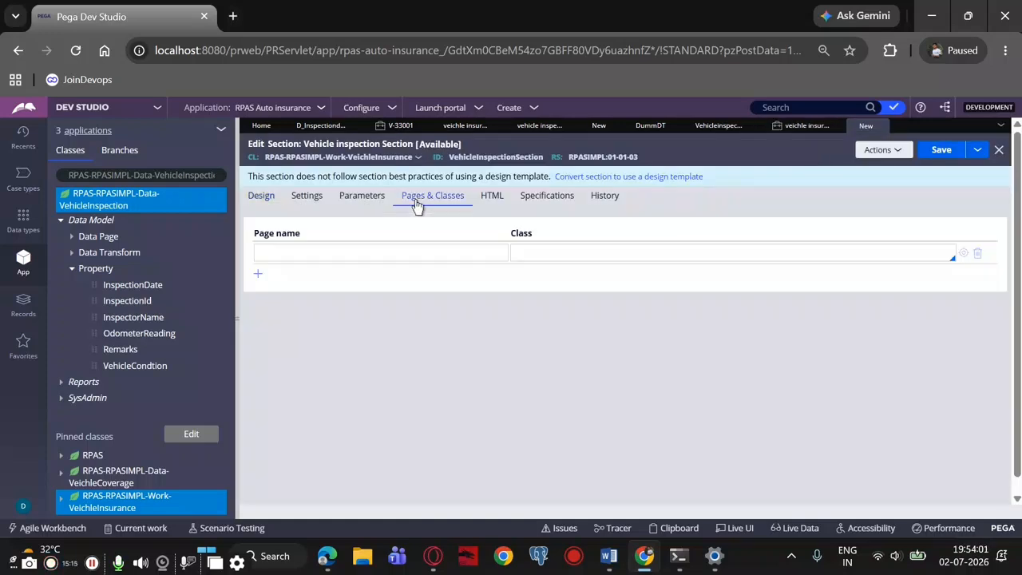
pyautogui.click(359, 201)
pyautogui.click(317, 204)
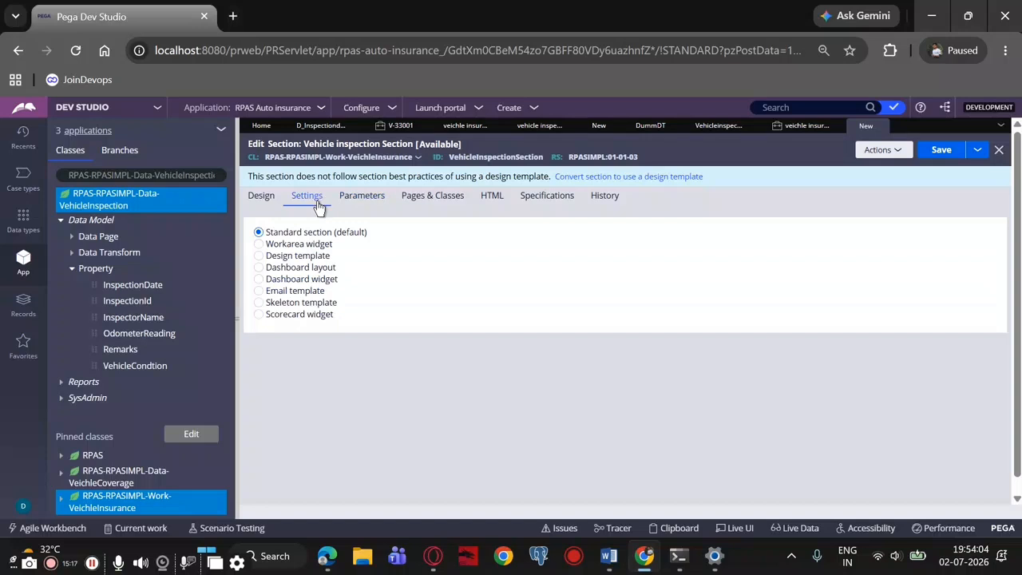
pyautogui.click(264, 200)
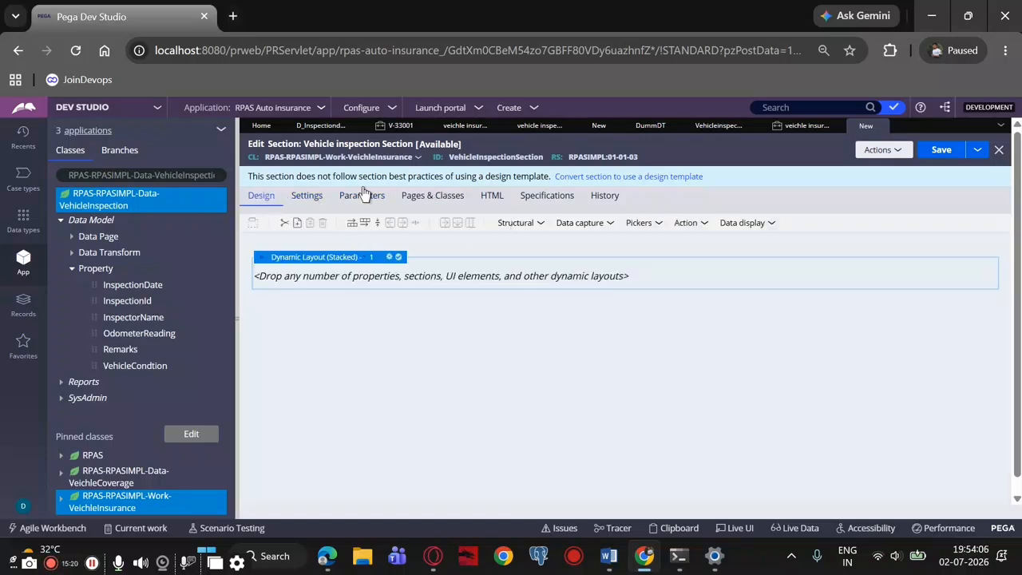
# Open the stacked dynamic layout's properties and set both its layout format and container format to Other
pyautogui.click(397, 257)
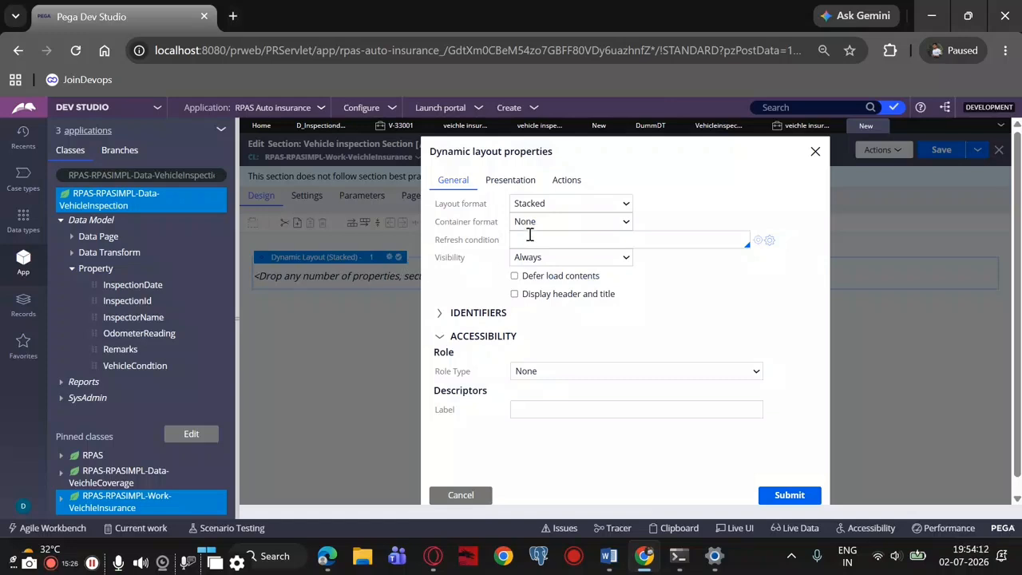
pyautogui.click(535, 205)
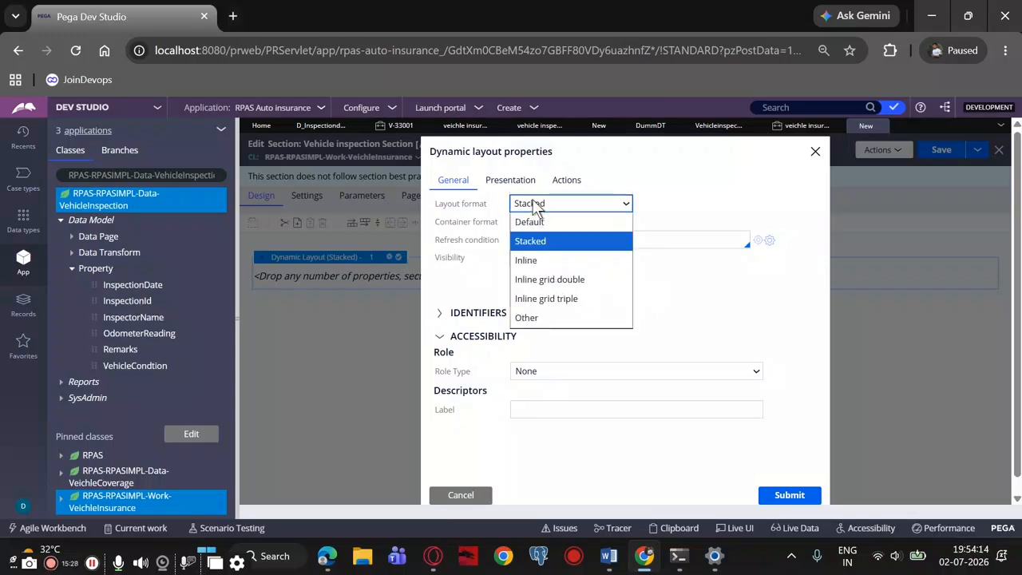
pyautogui.click(527, 318)
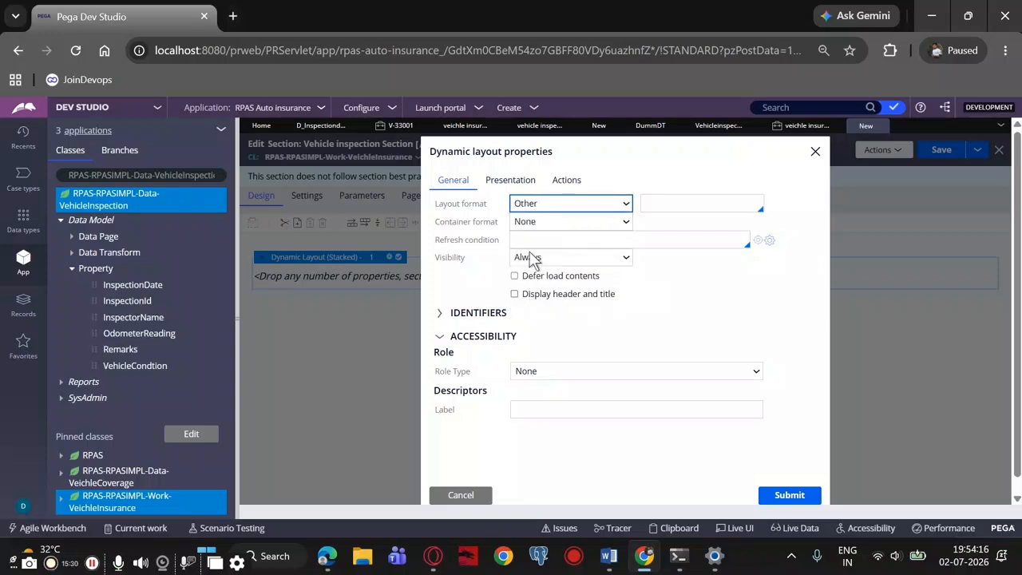
pyautogui.click(537, 222)
pyautogui.click(526, 297)
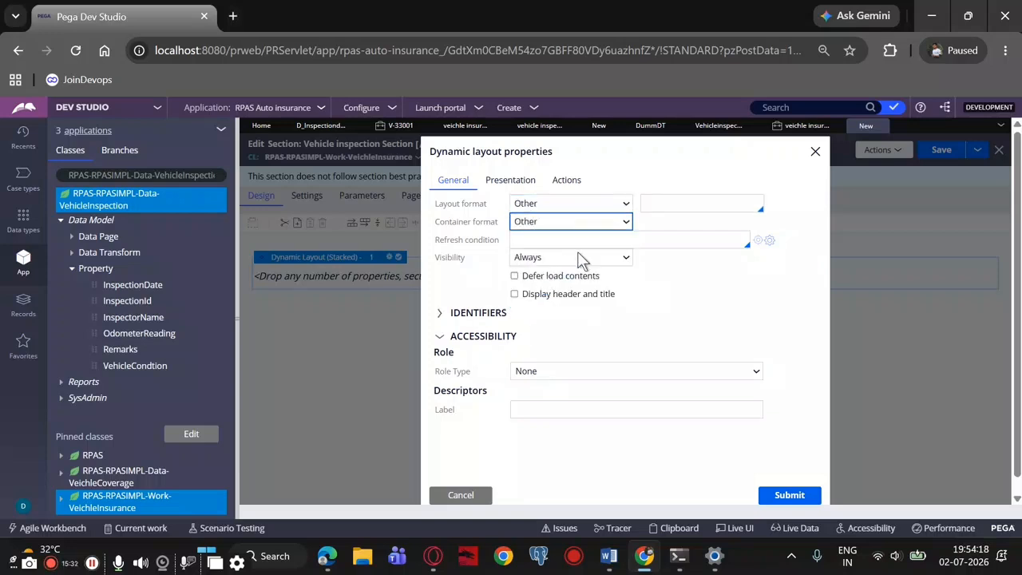
# Choose Inline grid quadruple as the custom layout format of the dynamic layout
pyautogui.click(663, 203)
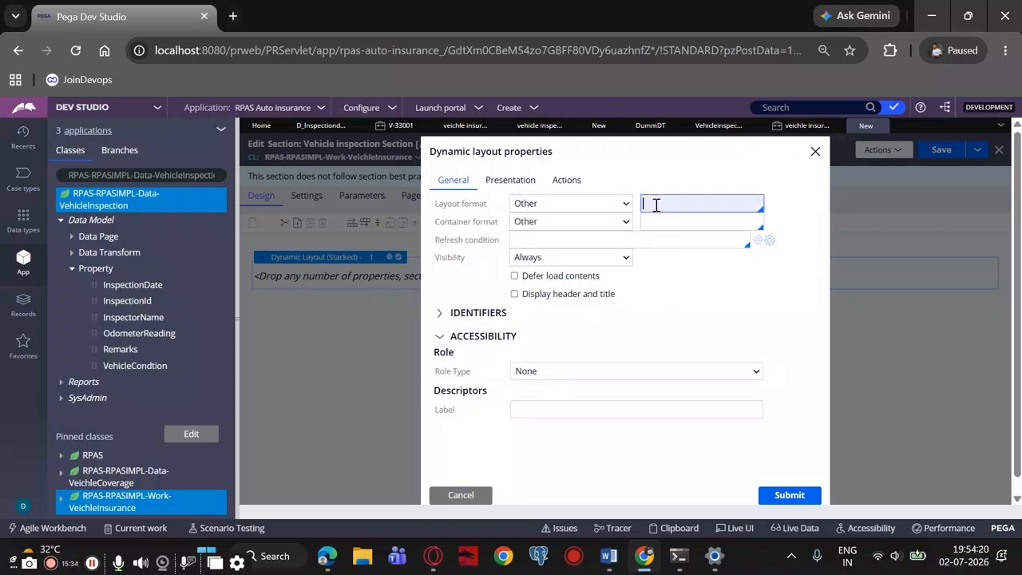
pyautogui.click(656, 204)
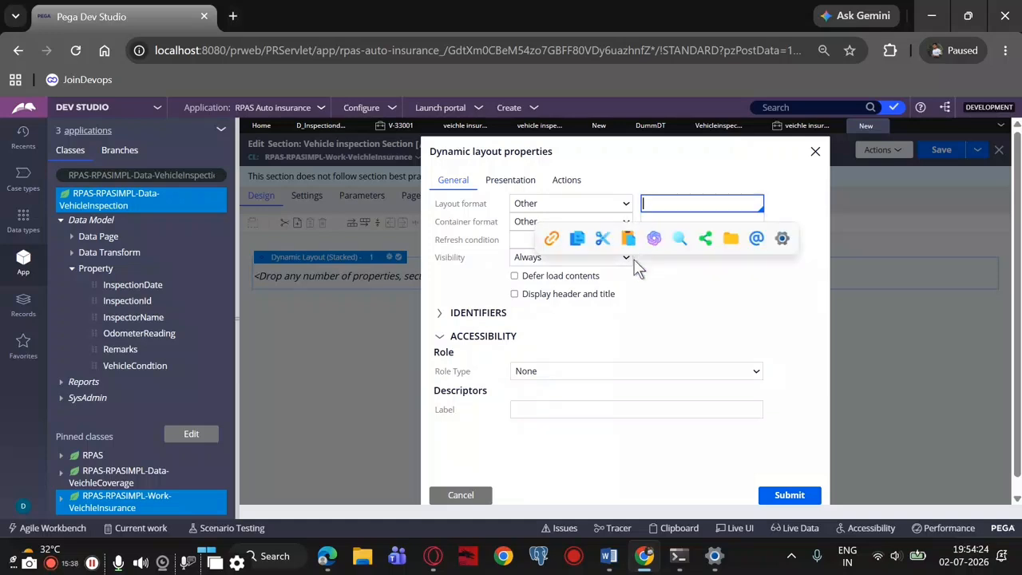
pyautogui.click(325, 363)
pyautogui.click(714, 198)
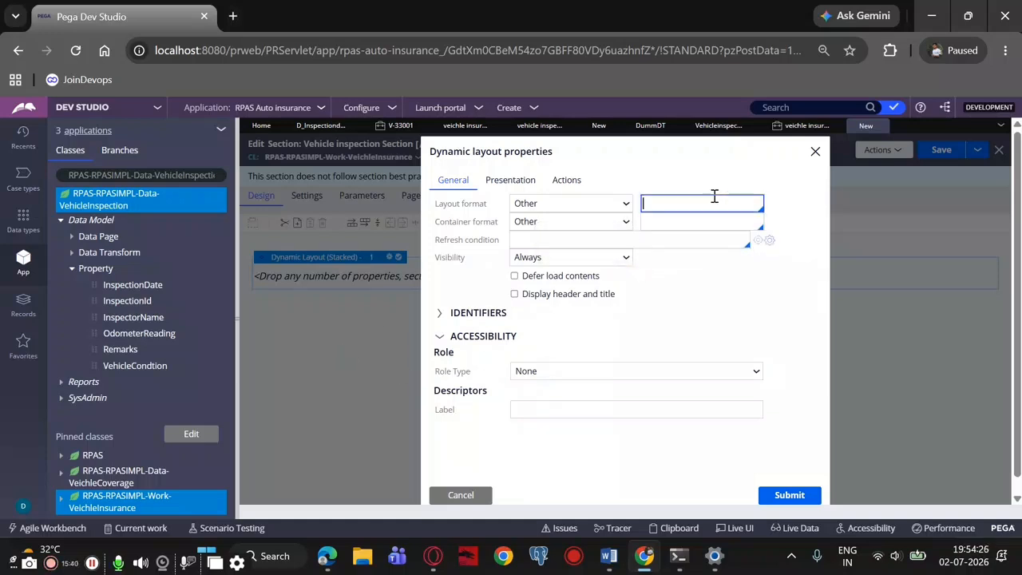
pyautogui.click(695, 259)
pyautogui.click(690, 203)
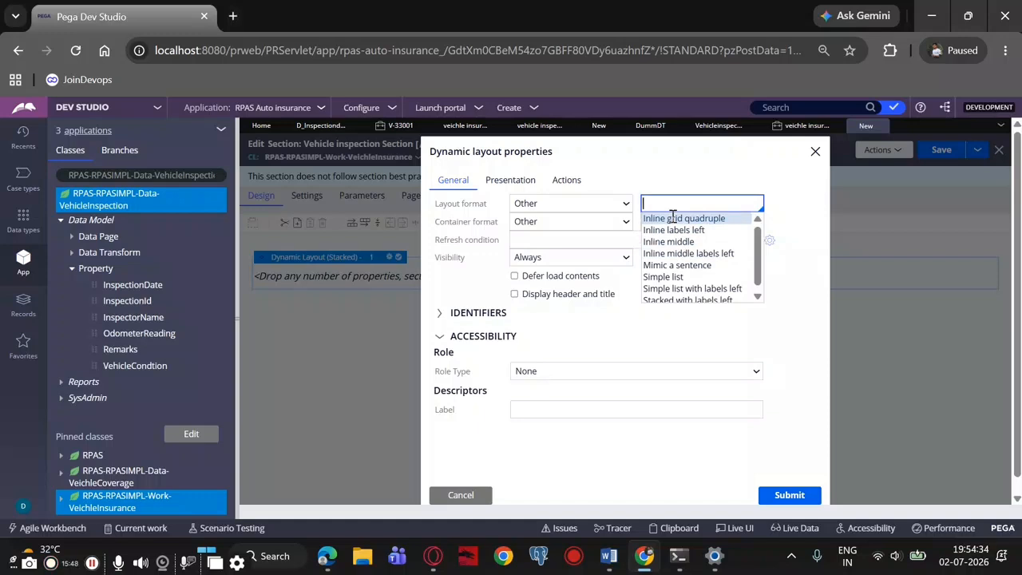
pyautogui.click(672, 217)
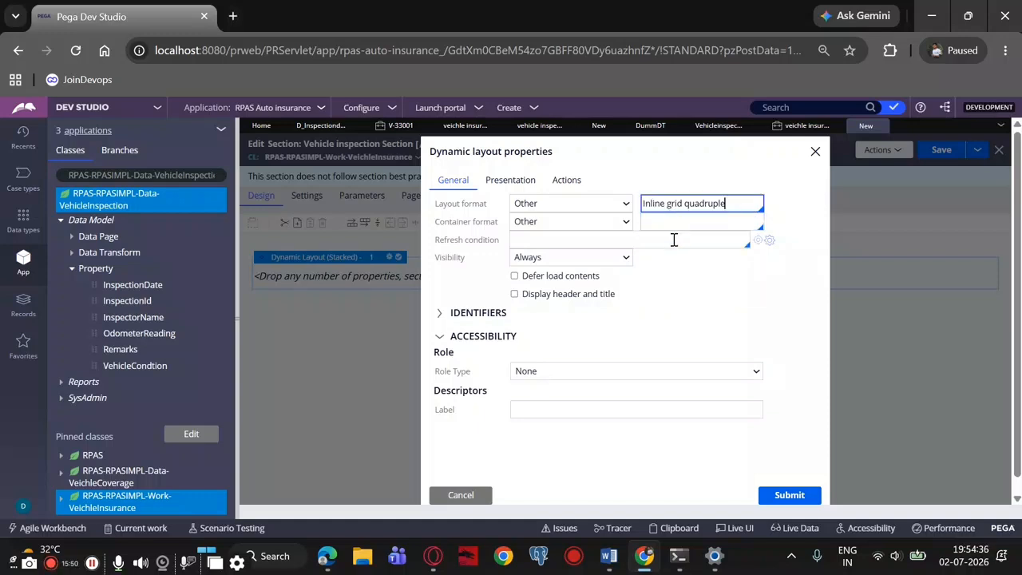
# Set the dynamic layout's container format to Errors and its layout format to Inline grid triple, and submit the properties
pyautogui.click(655, 221)
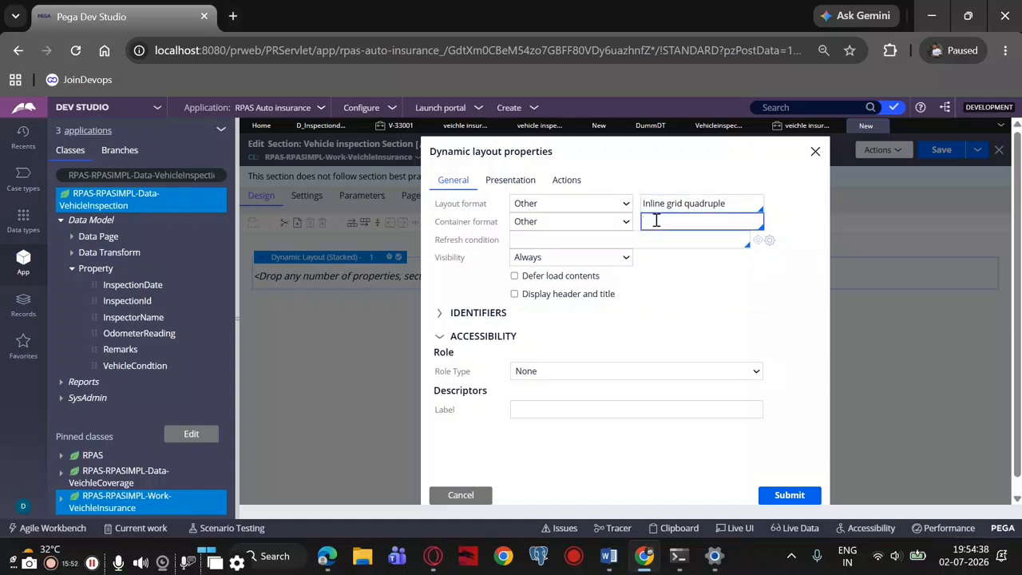
pyautogui.click(655, 252)
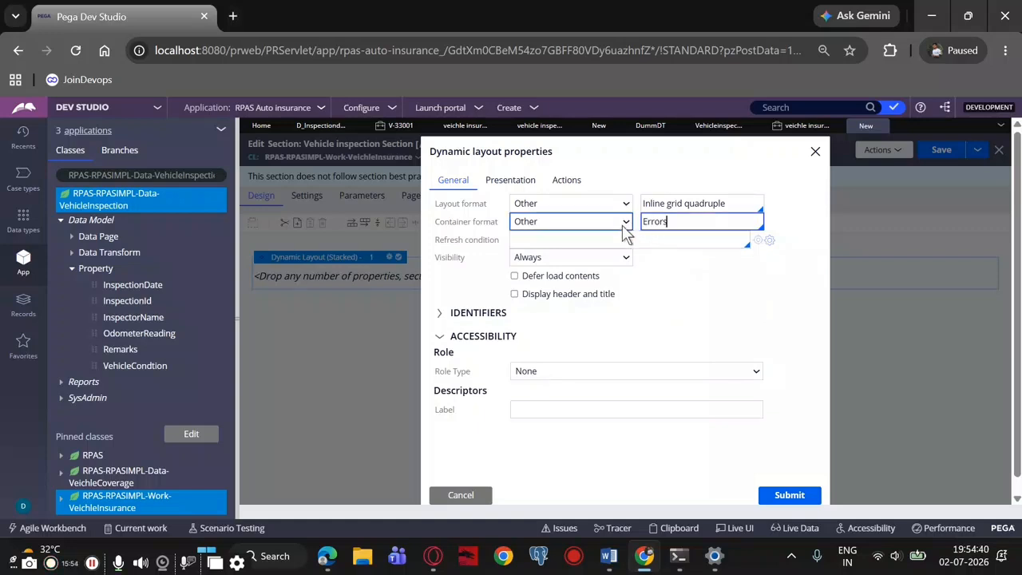
pyautogui.click(601, 206)
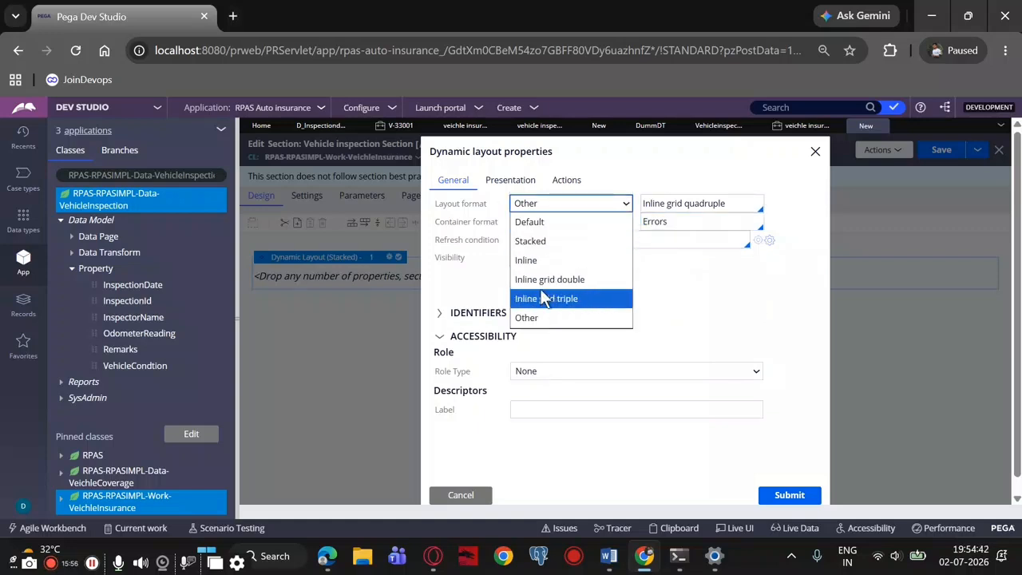
pyautogui.click(544, 298)
pyautogui.click(534, 222)
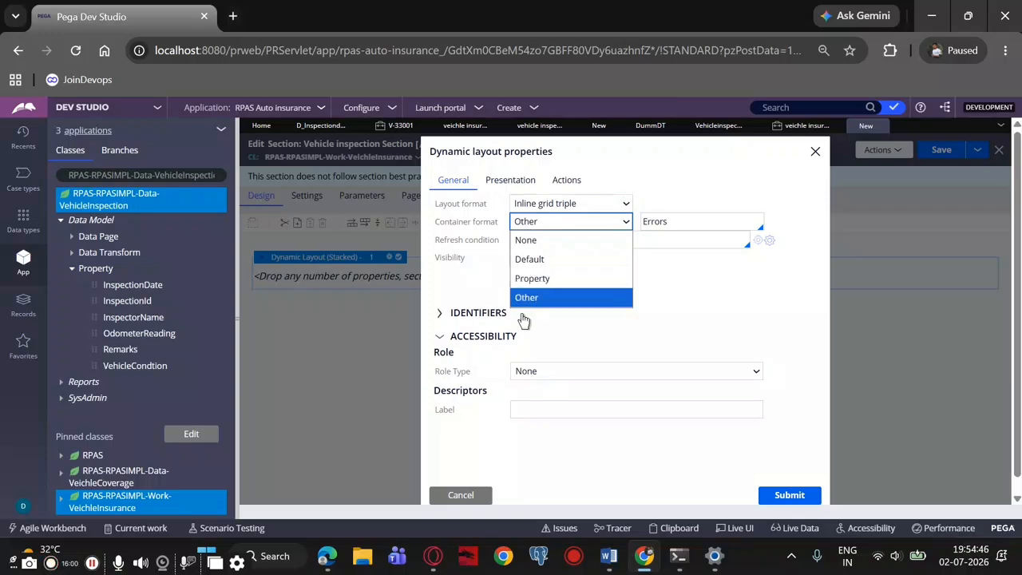
pyautogui.click(527, 298)
pyautogui.click(773, 496)
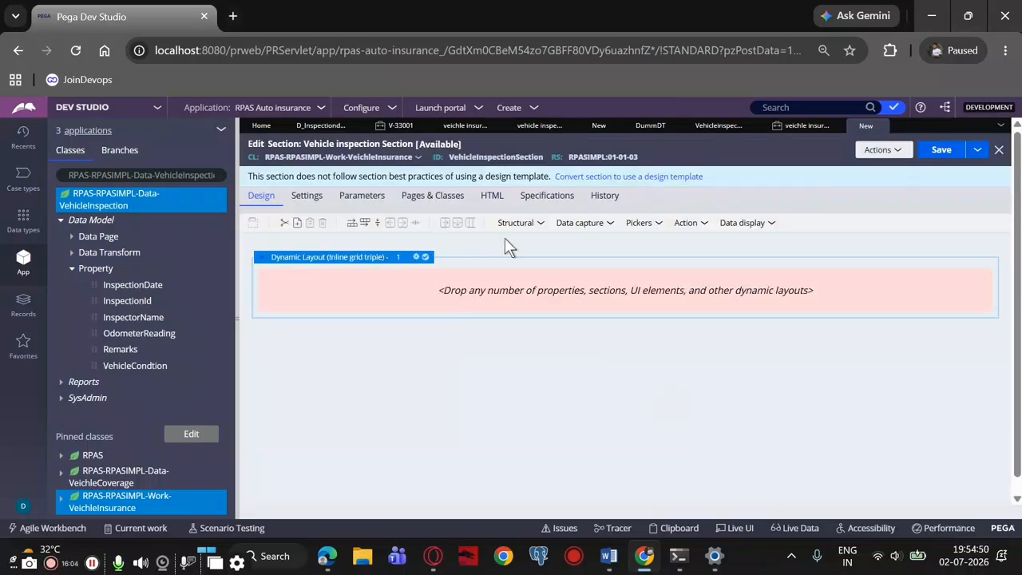
# Add an embedded section inside the inline grid triple dynamic layout
pyautogui.click(582, 225)
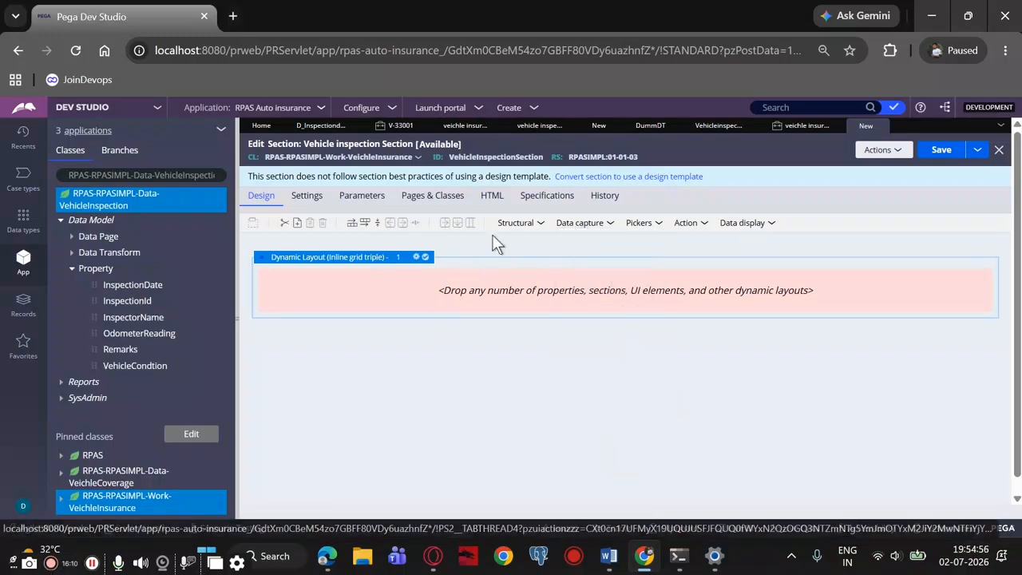
pyautogui.click(527, 226)
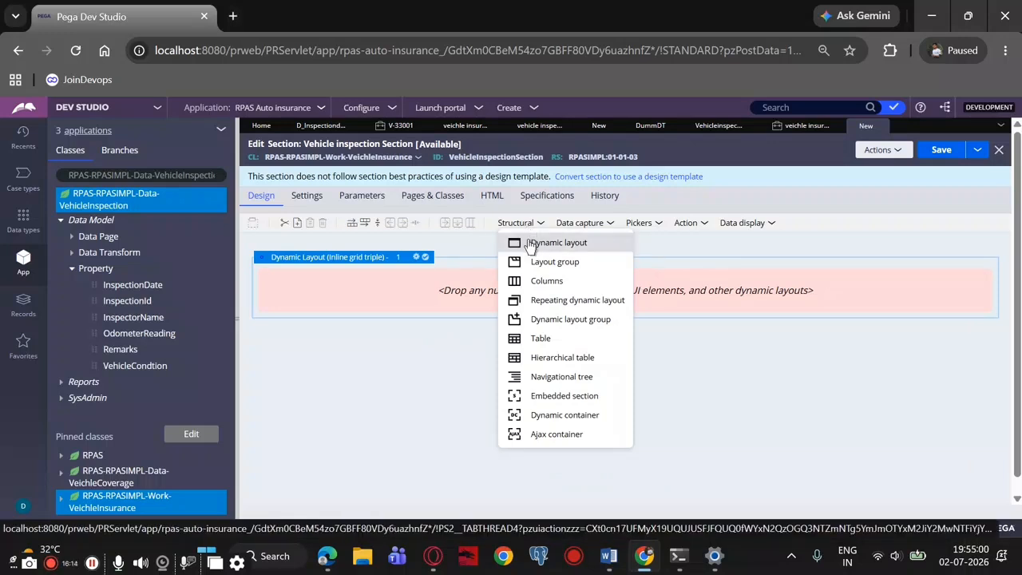
pyautogui.scroll(-1, 532, 250)
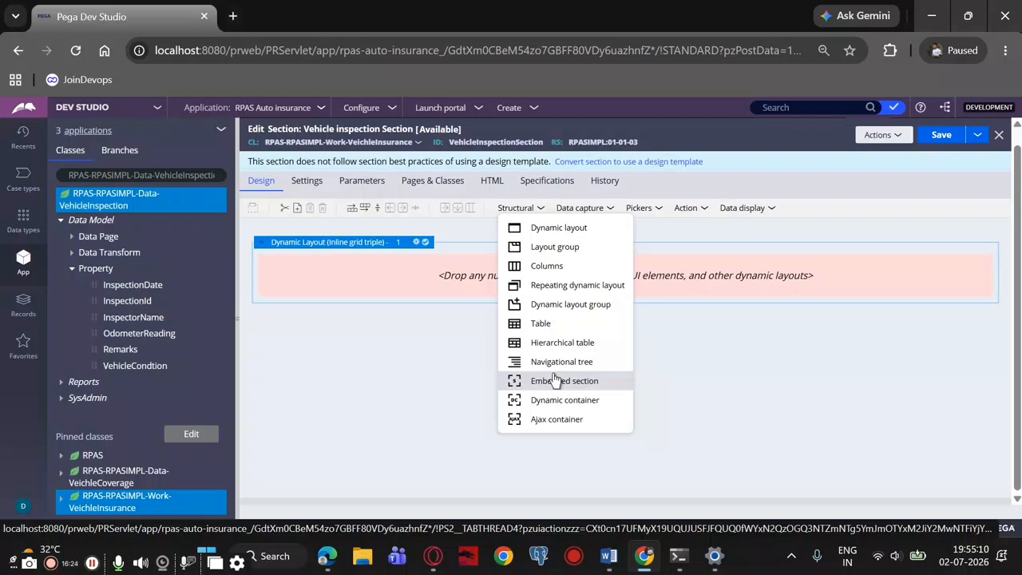
pyautogui.moveTo(557, 380); pyautogui.dragTo(436, 275)
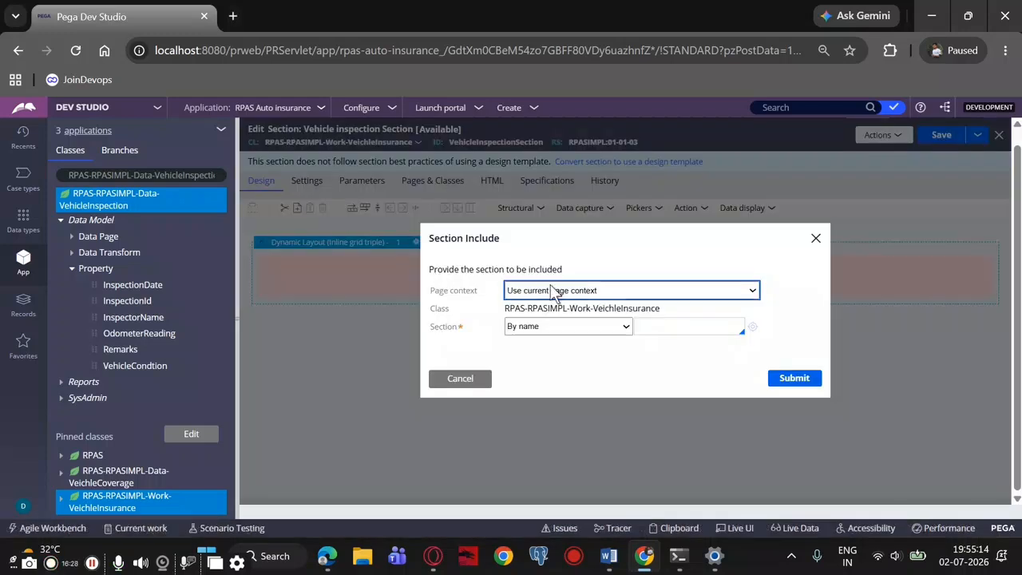
# Set the included section's page context to Use data page with class RPAS-RPASIMPL-Data-VehicleInspection
pyautogui.click(550, 292)
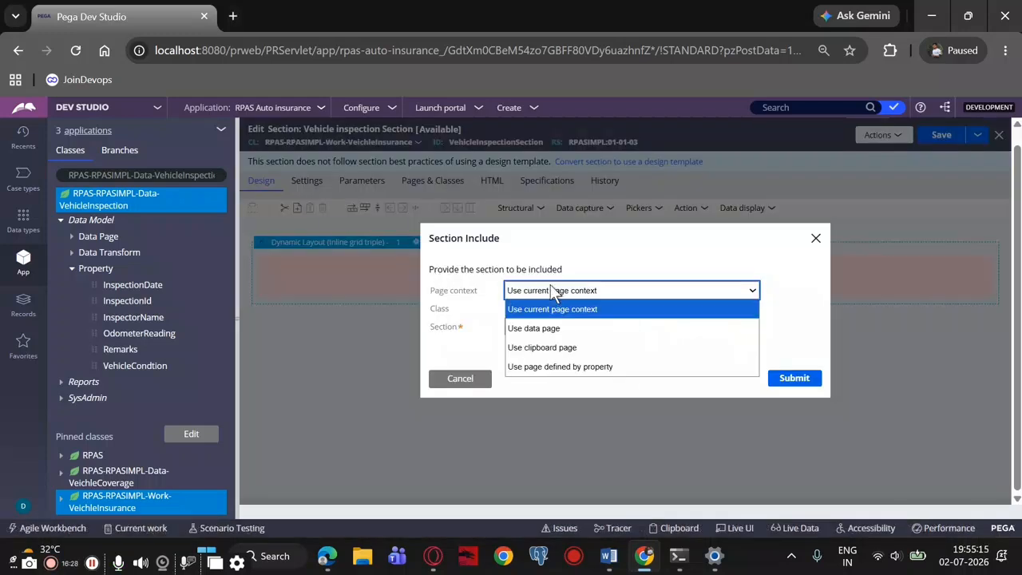
pyautogui.click(561, 329)
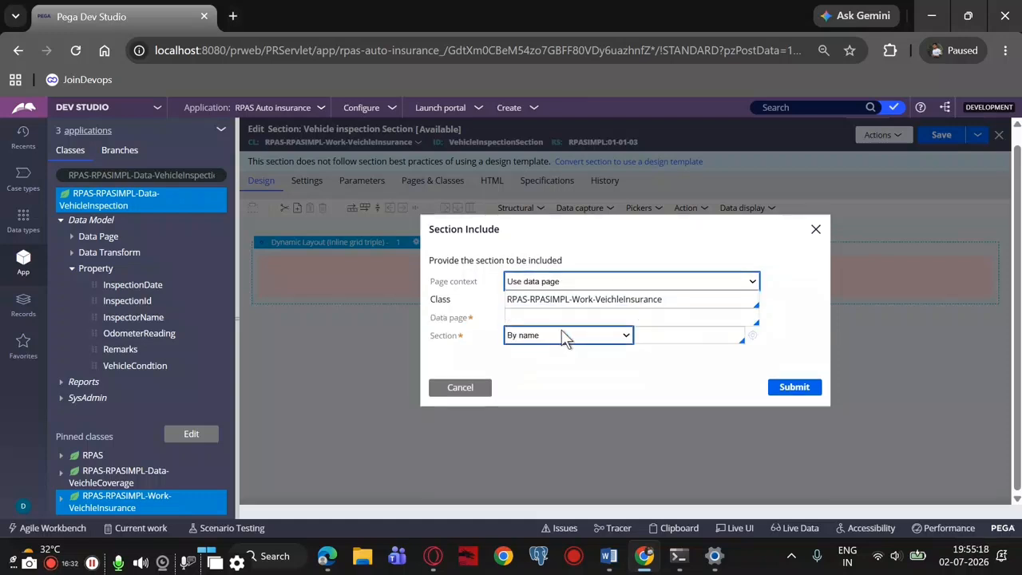
pyautogui.moveTo(668, 299); pyautogui.dragTo(570, 308)
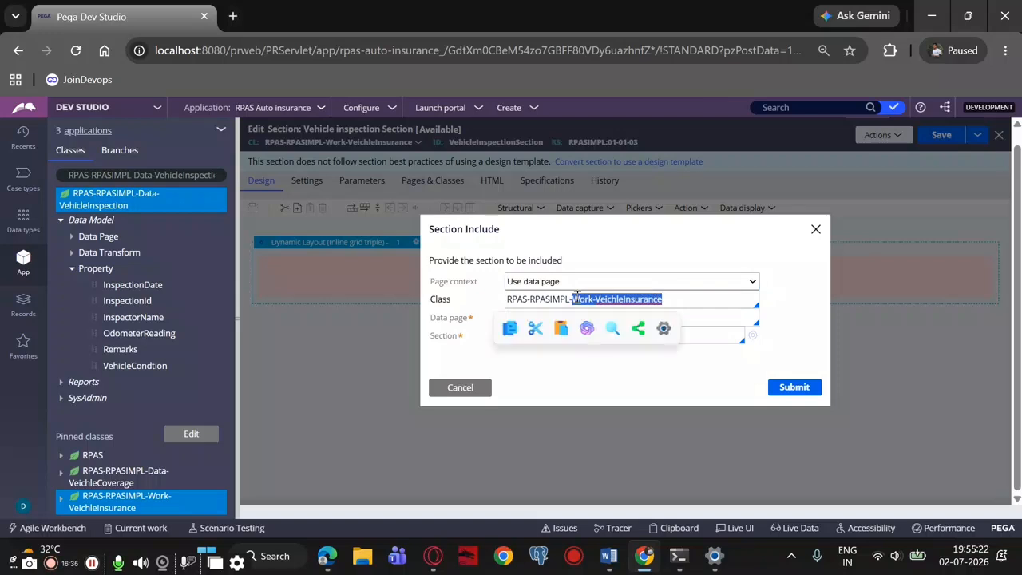
pyautogui.press('BackSpace')
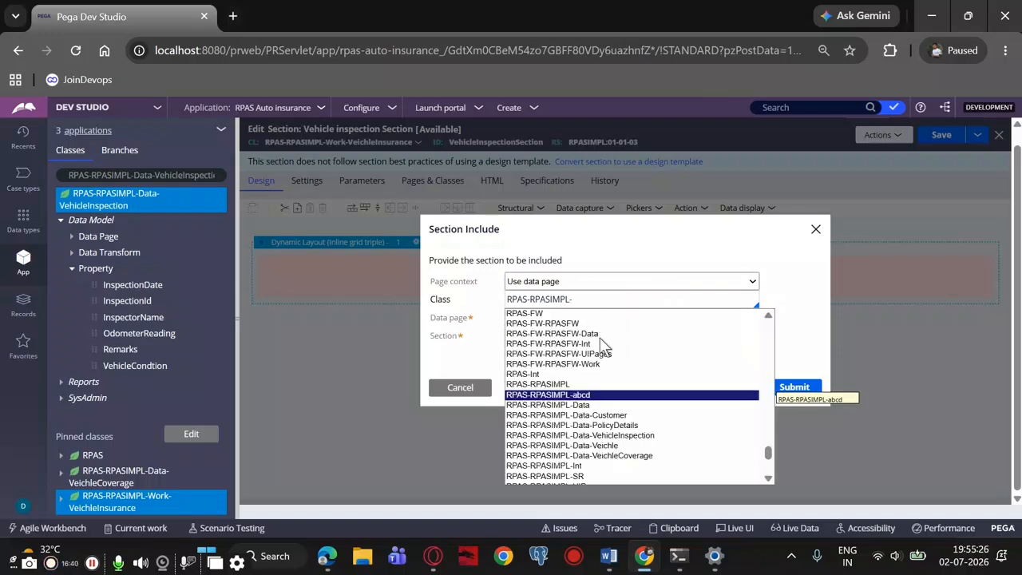
pyautogui.scroll(-3, 613, 448)
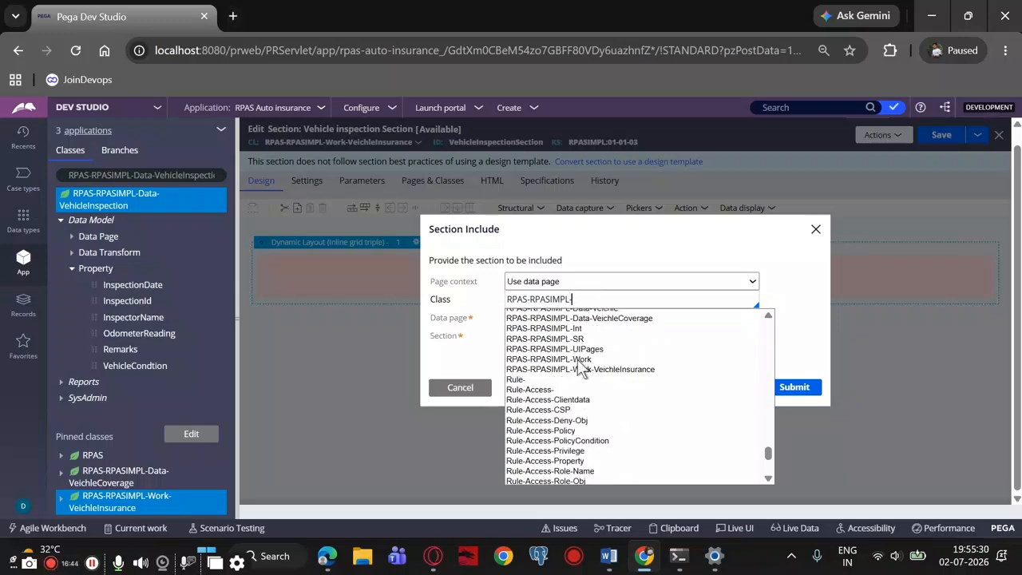
pyautogui.scroll(1, 582, 369)
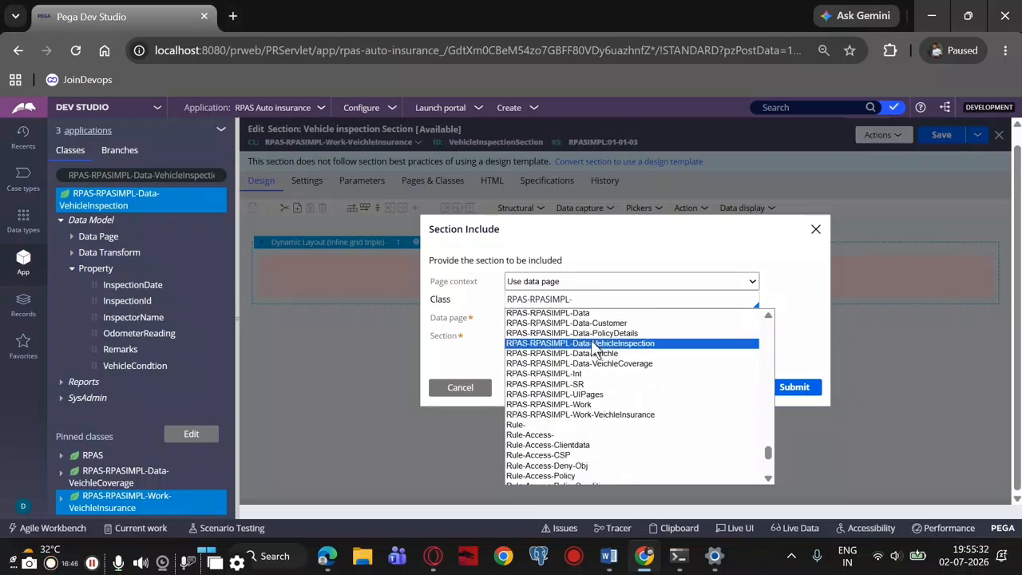
pyautogui.click(595, 343)
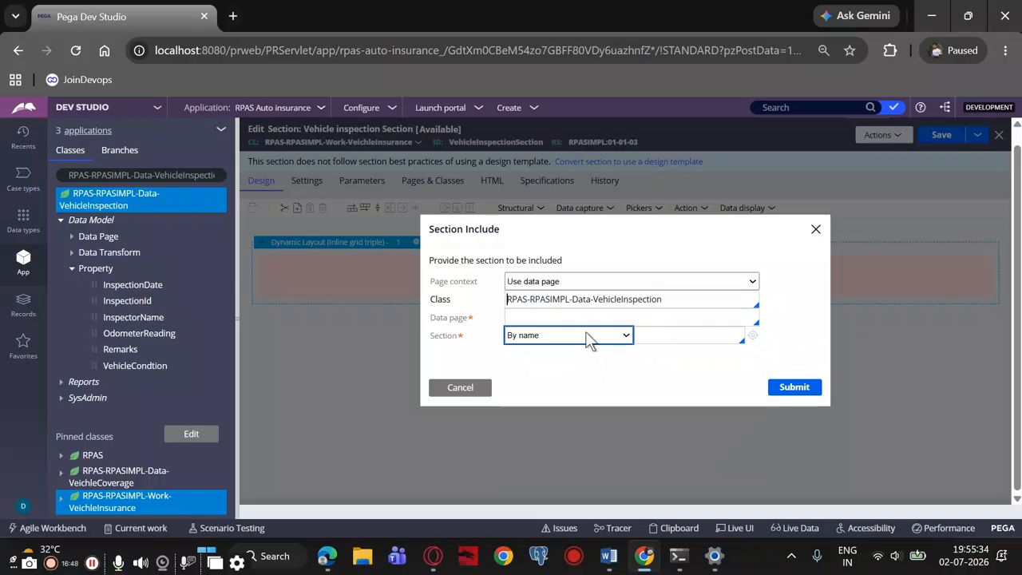
# Choose D_InspectiondetailsDatapage as the data page for the included section
pyautogui.click(565, 319)
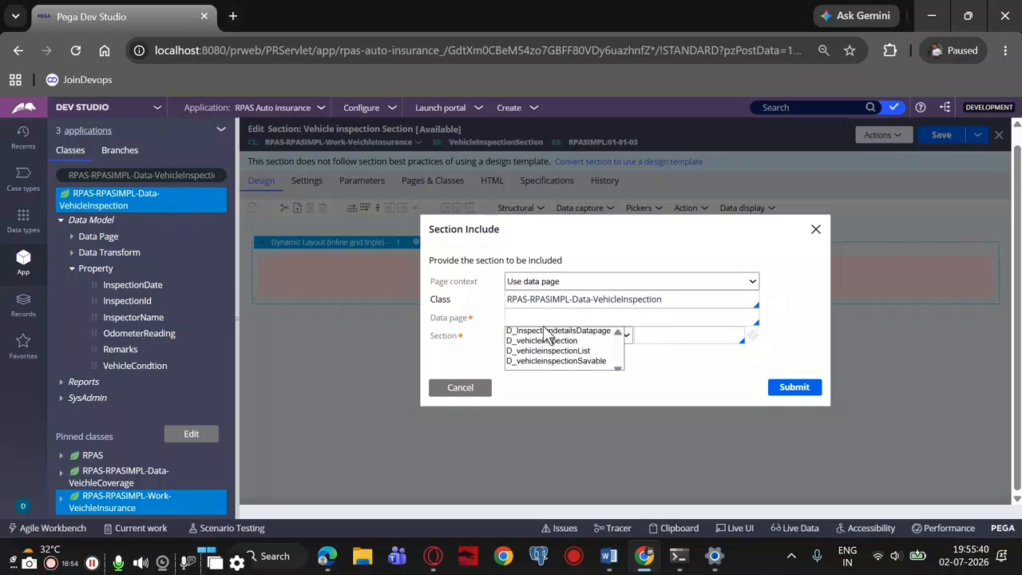
pyautogui.click(546, 329)
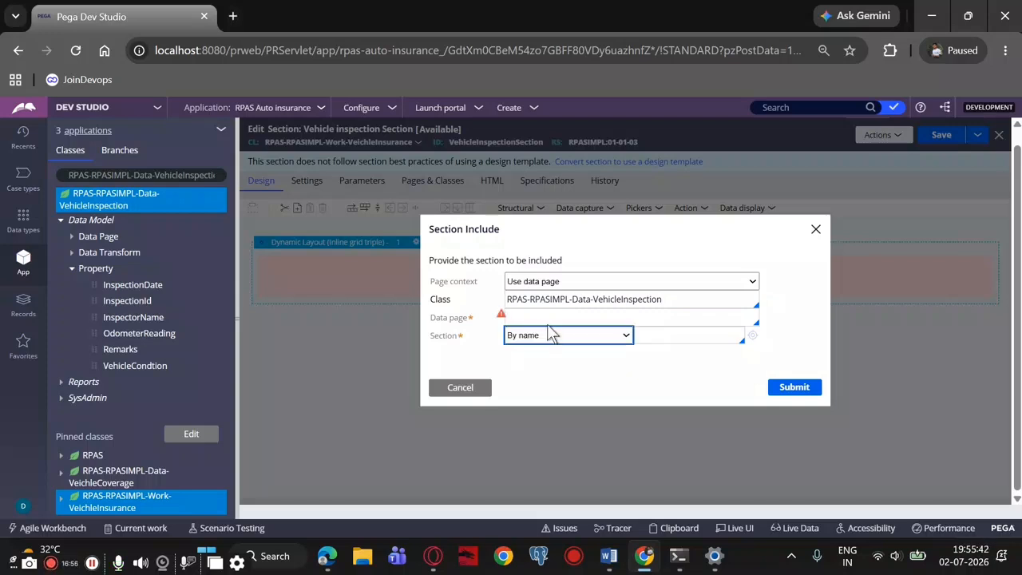
pyautogui.click(549, 324)
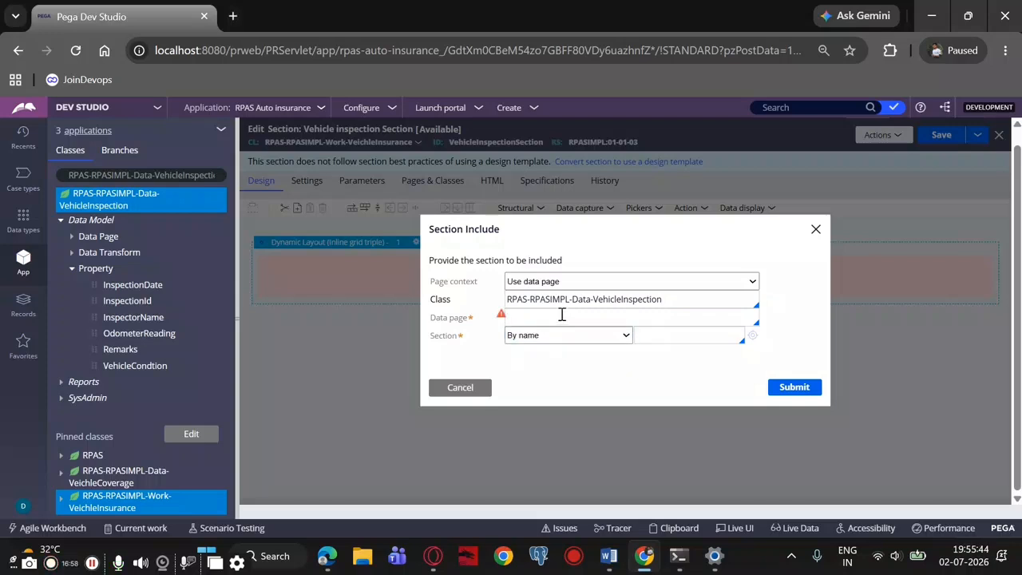
pyautogui.click(564, 315)
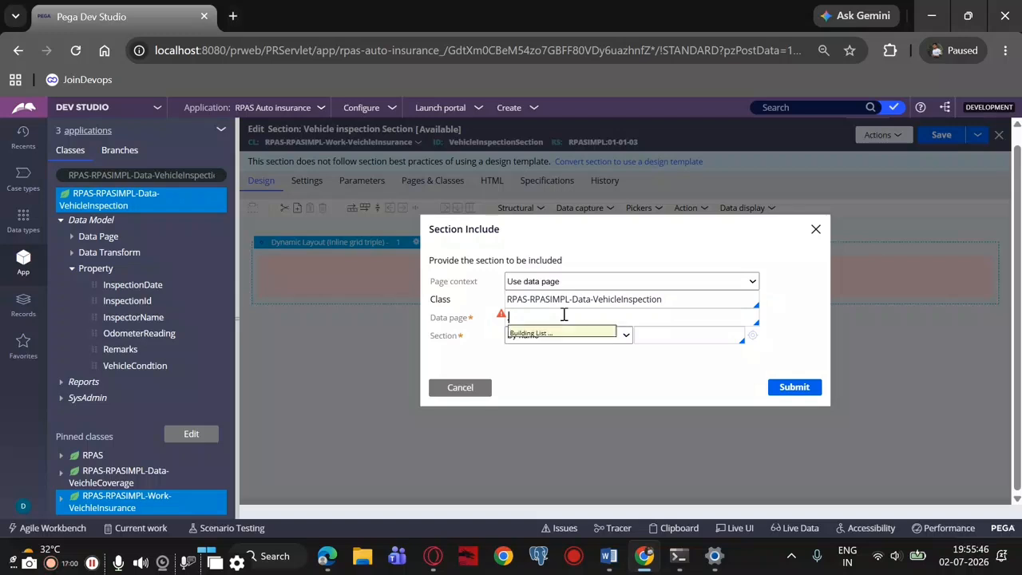
pyautogui.click(573, 336)
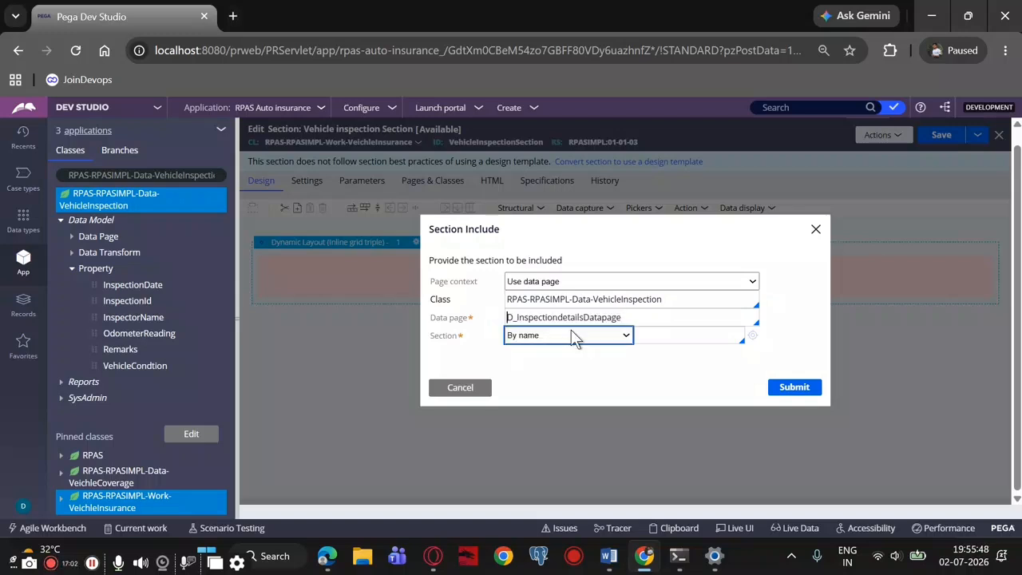
# Include the vehicle inspection wrapper section by name, submit the section include, and save Vehicle inspection Section
pyautogui.click(627, 336)
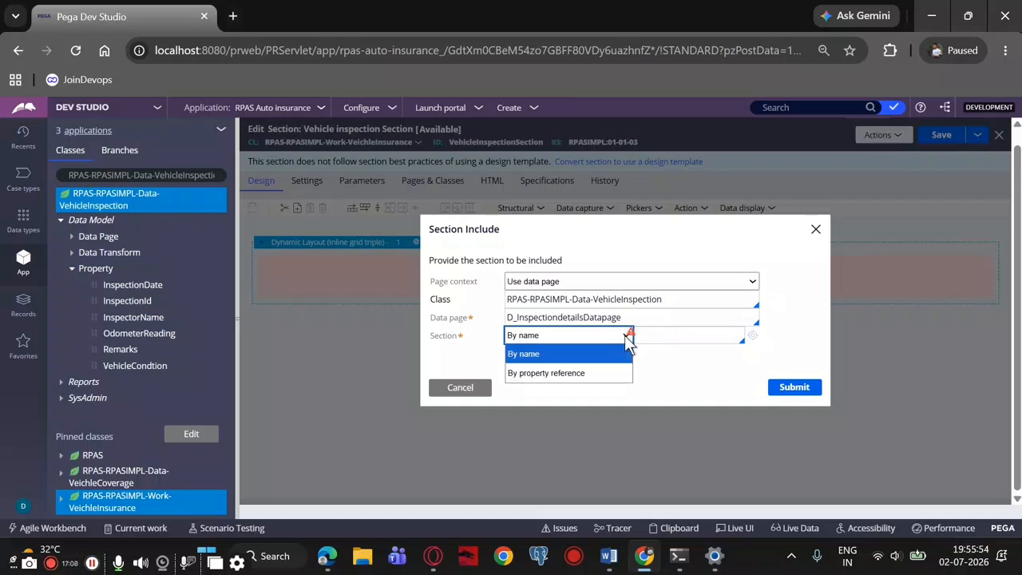
pyautogui.click(668, 336)
pyautogui.press('Down')
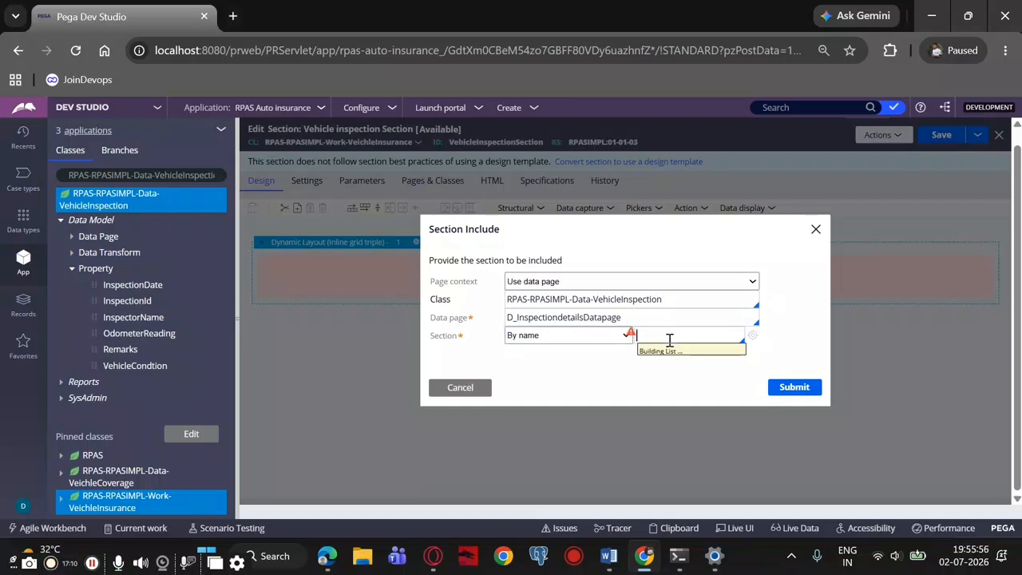
pyautogui.click(676, 359)
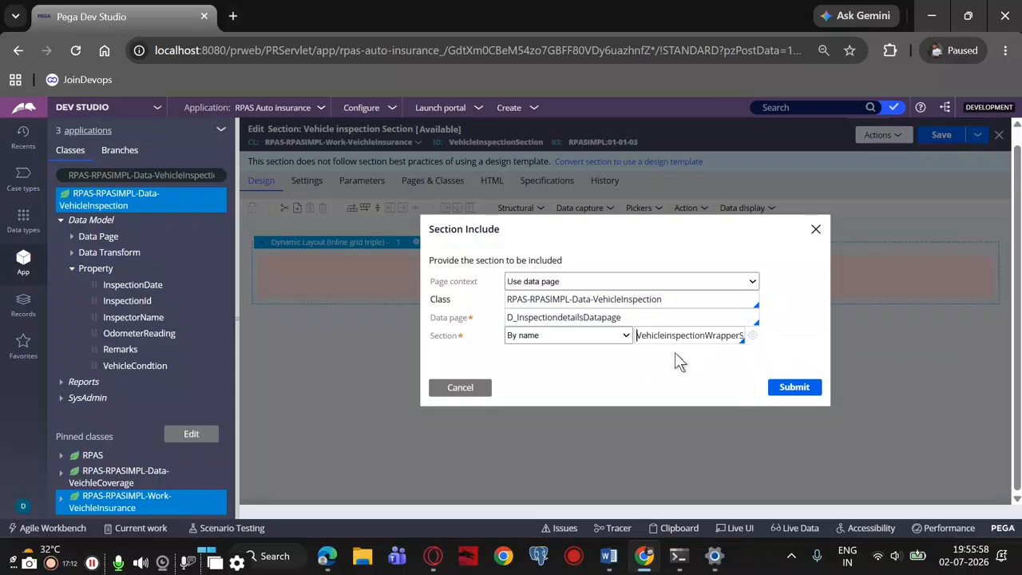
pyautogui.click(814, 390)
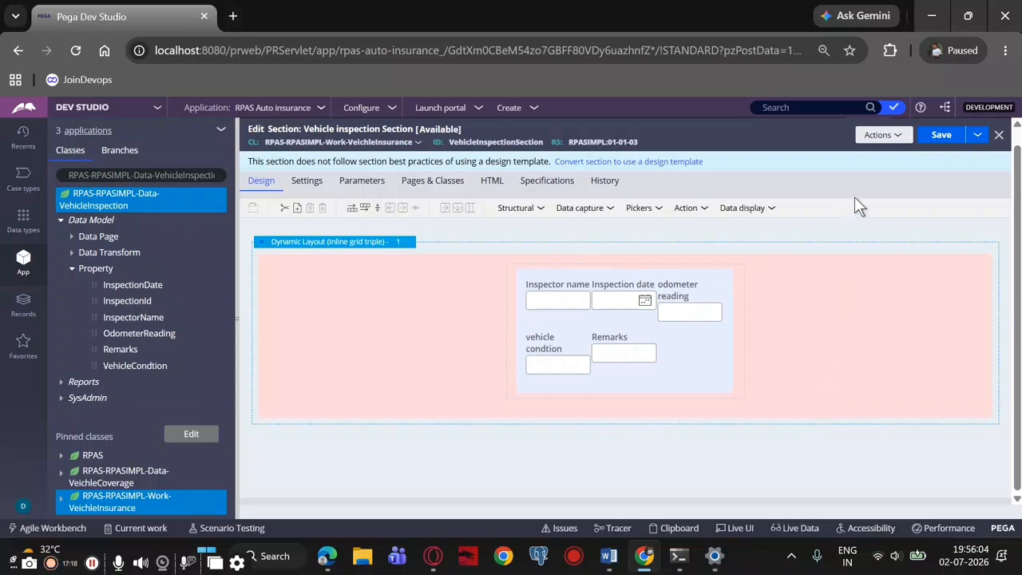
pyautogui.click(941, 135)
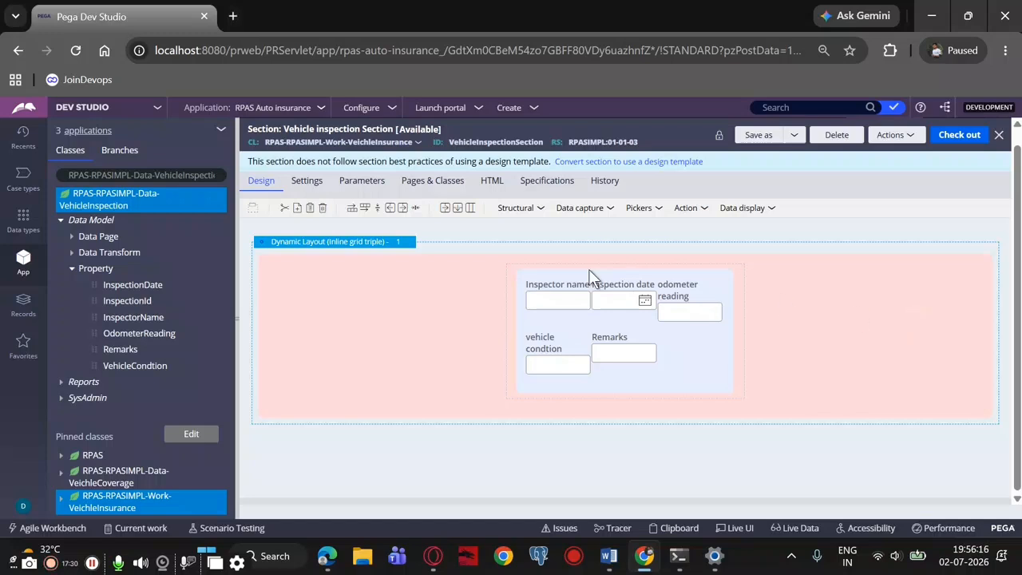
# Create a flow action labelled vehicleinspection FA in the RPAS-RPASIMPL-Work-VeichleInsurance class and open its record
pyautogui.rightClick(190, 503)
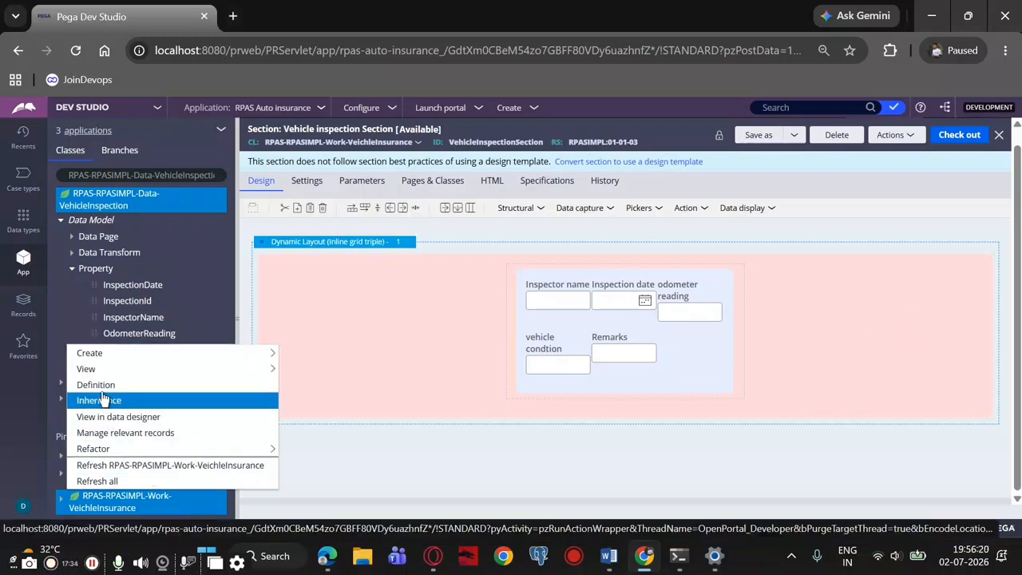
pyautogui.moveTo(156, 357)
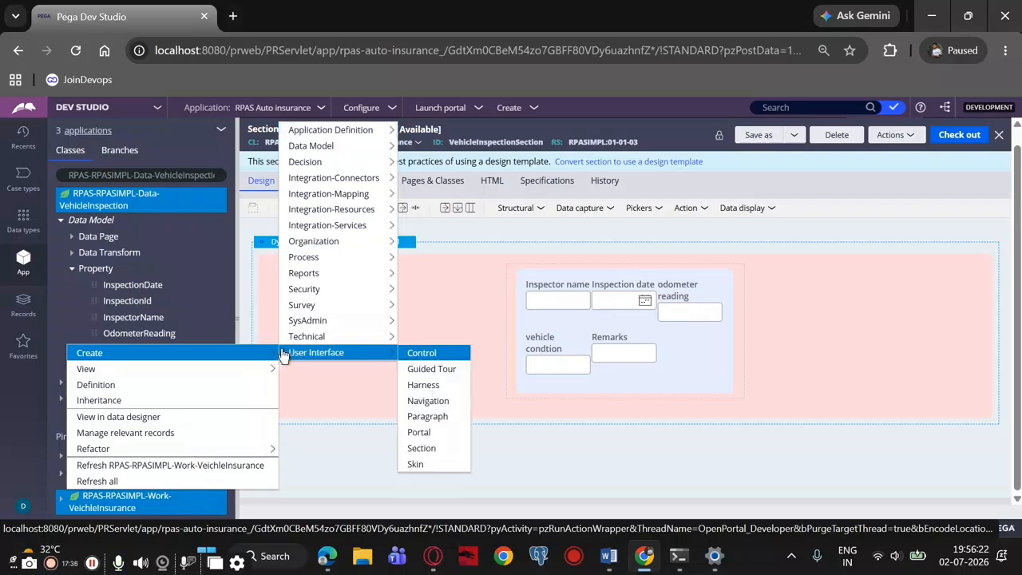
pyautogui.moveTo(297, 211)
pyautogui.moveTo(302, 147)
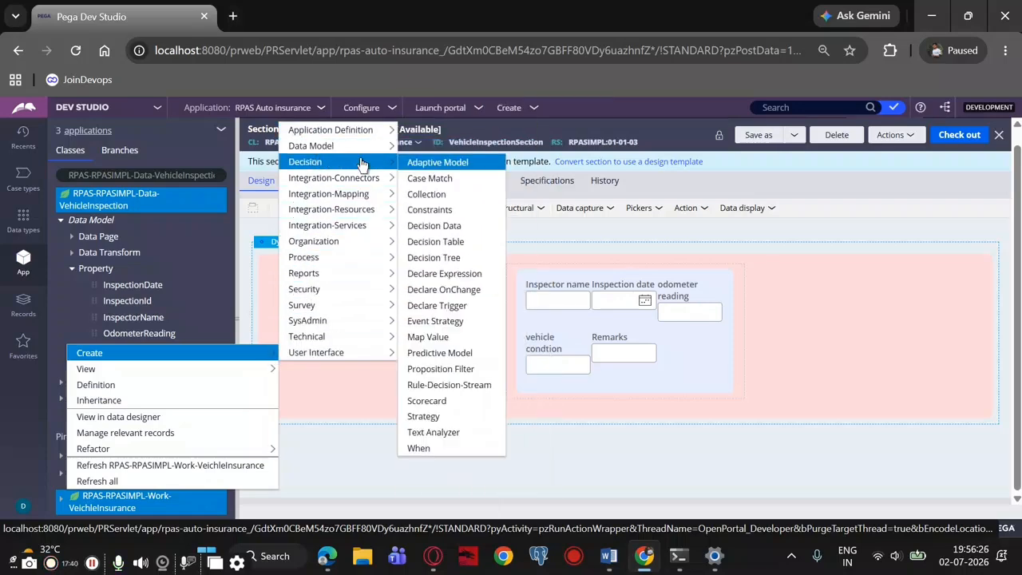
pyautogui.moveTo(361, 181)
pyautogui.moveTo(344, 260)
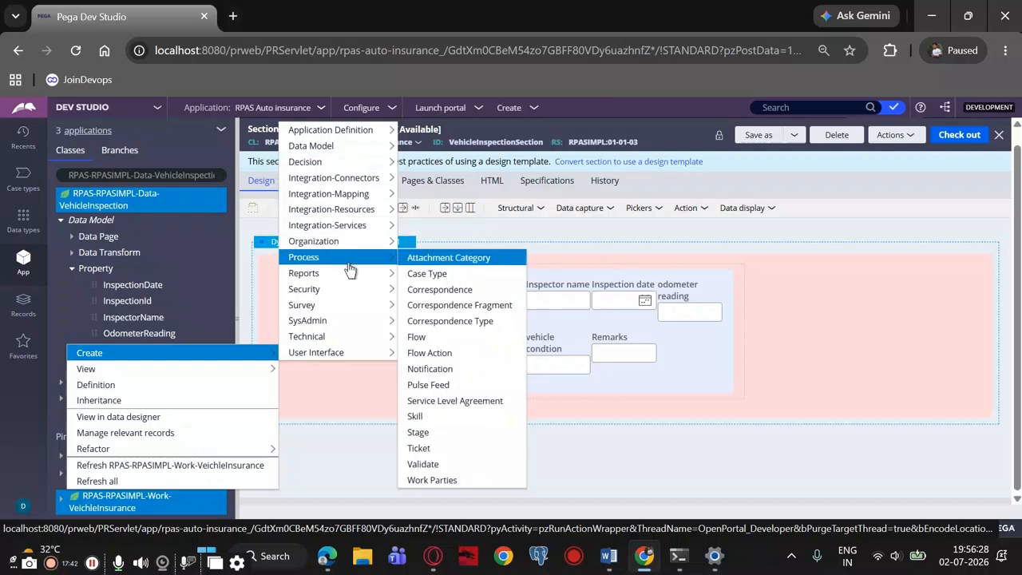
pyautogui.click(437, 354)
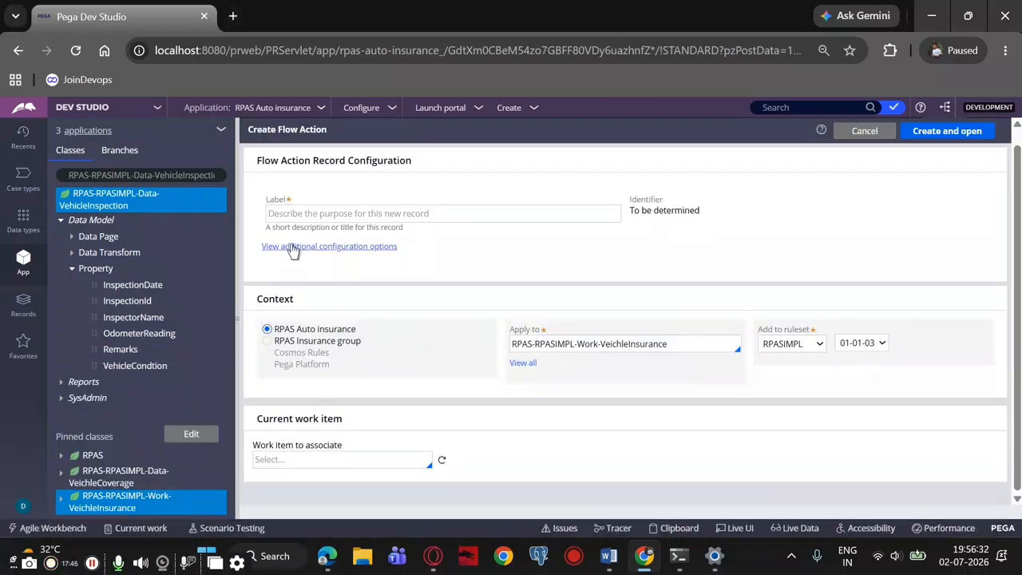
pyautogui.click(283, 213)
pyautogui.write('ve')
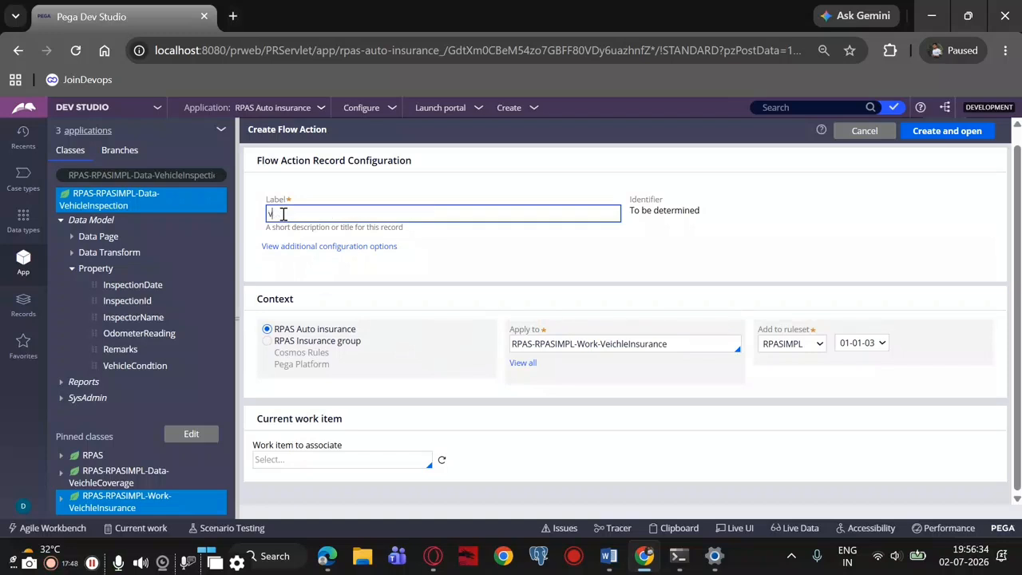
pyautogui.write('hicle')
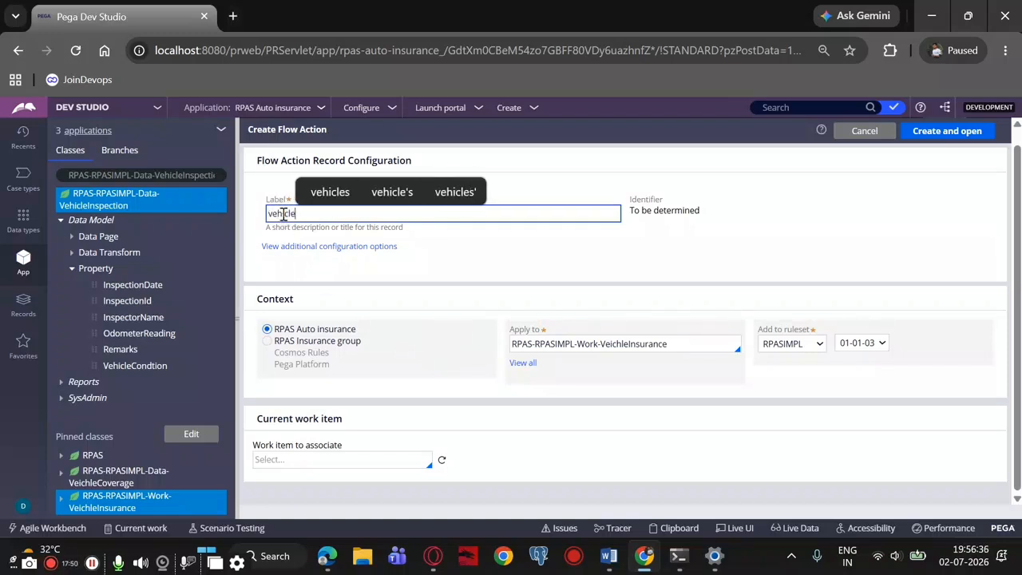
pyautogui.write('inspection FA')
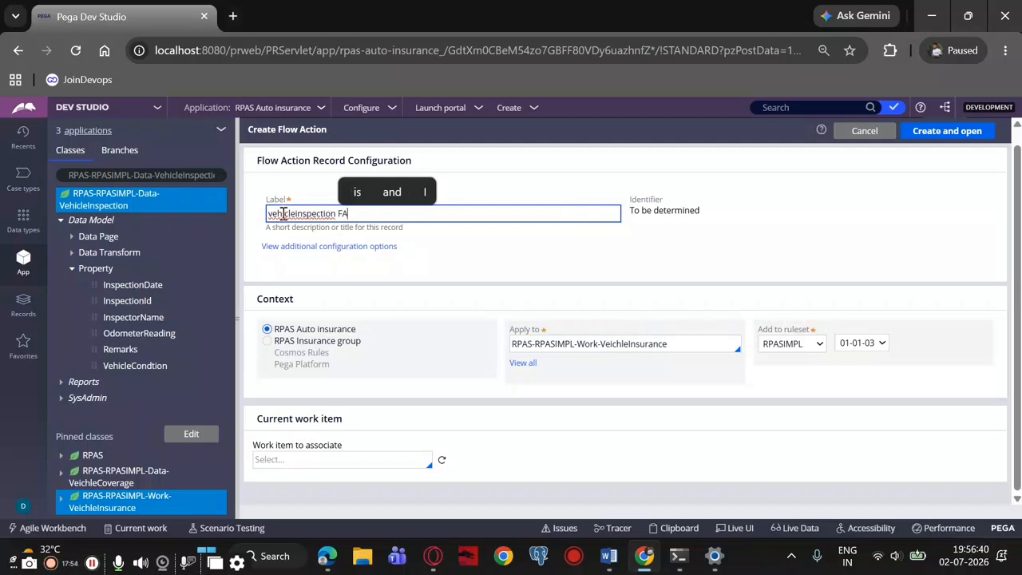
pyautogui.click(935, 136)
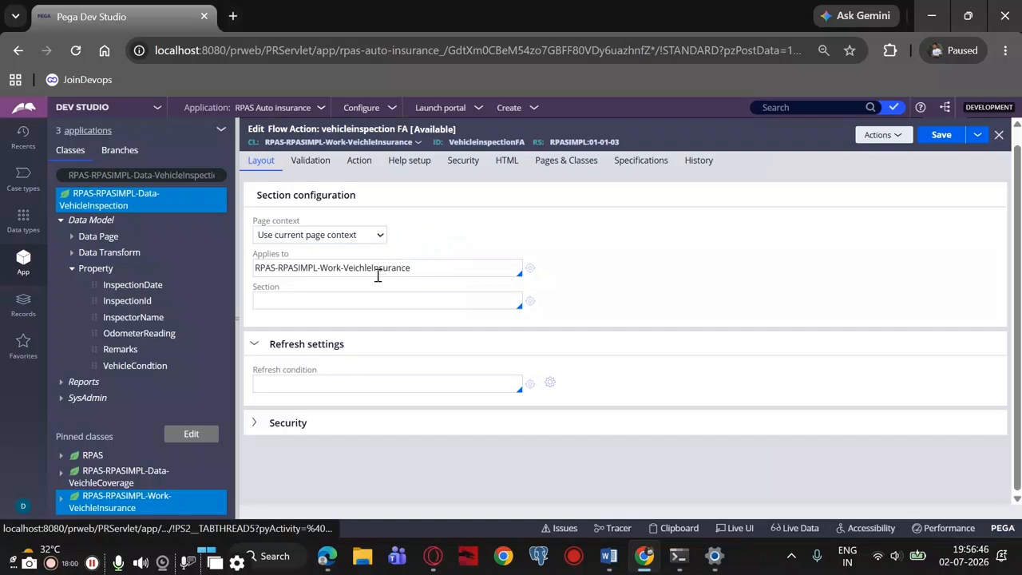
# Assign VehicleInspectionSection as the flow action's section and save the flow action
pyautogui.click(306, 298)
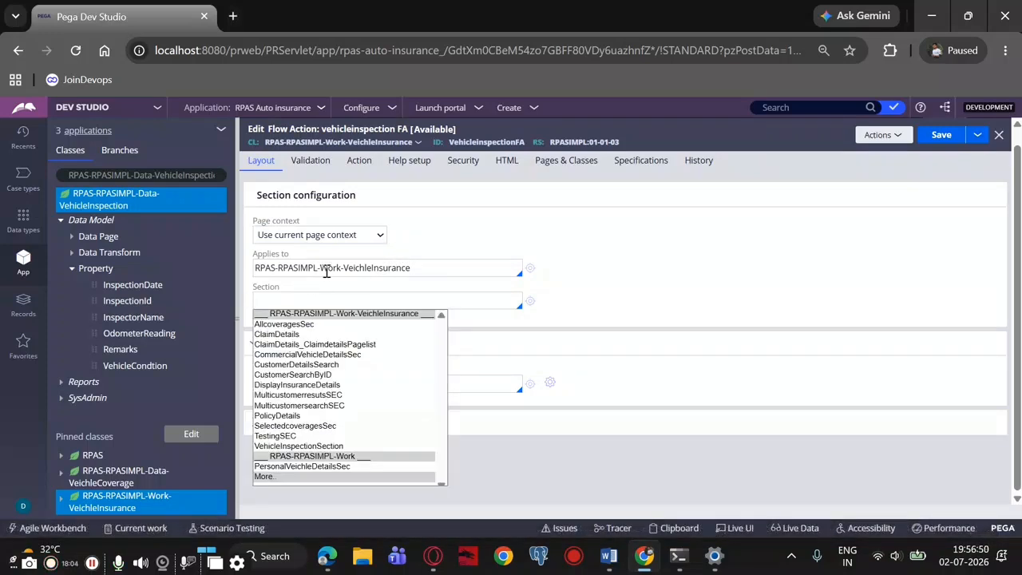
pyautogui.scroll(-1, 311, 415)
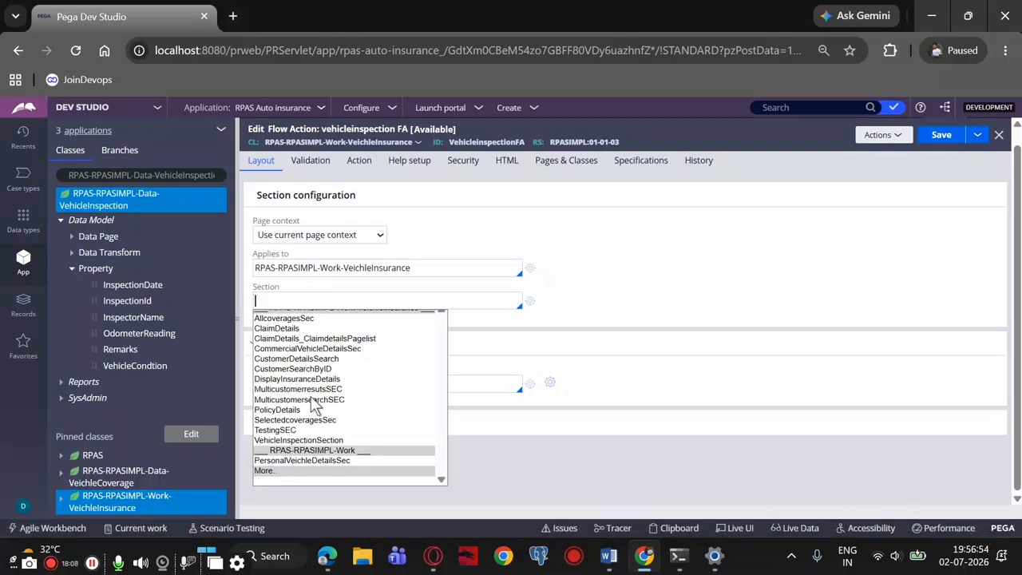
pyautogui.click(322, 440)
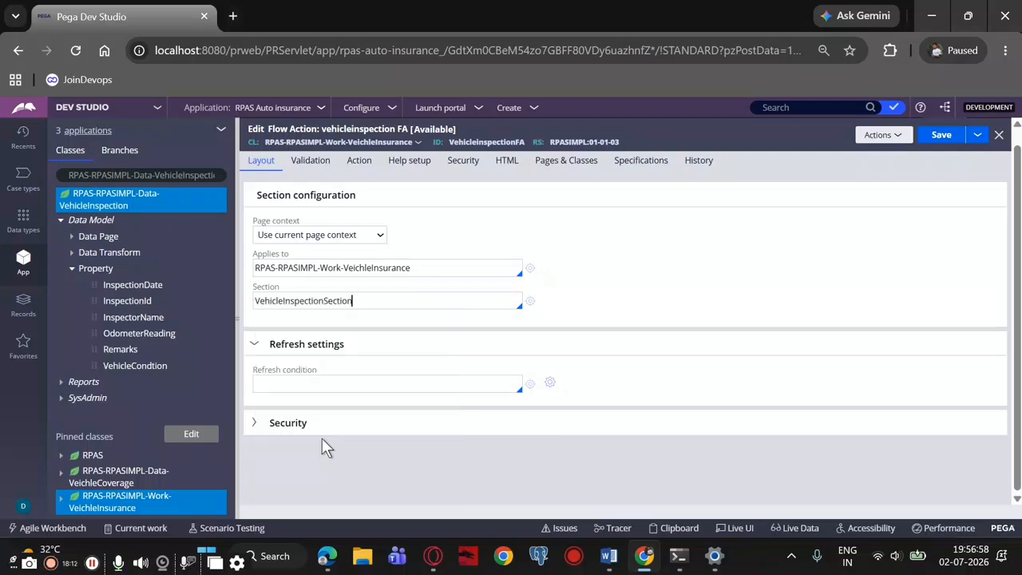
pyautogui.moveTo(704, 120)
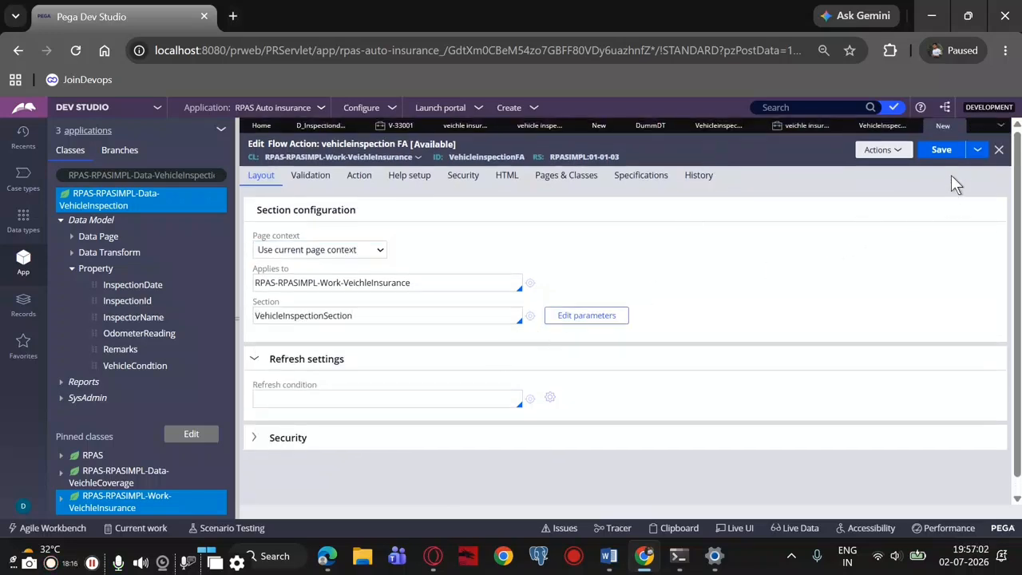
pyautogui.click(942, 149)
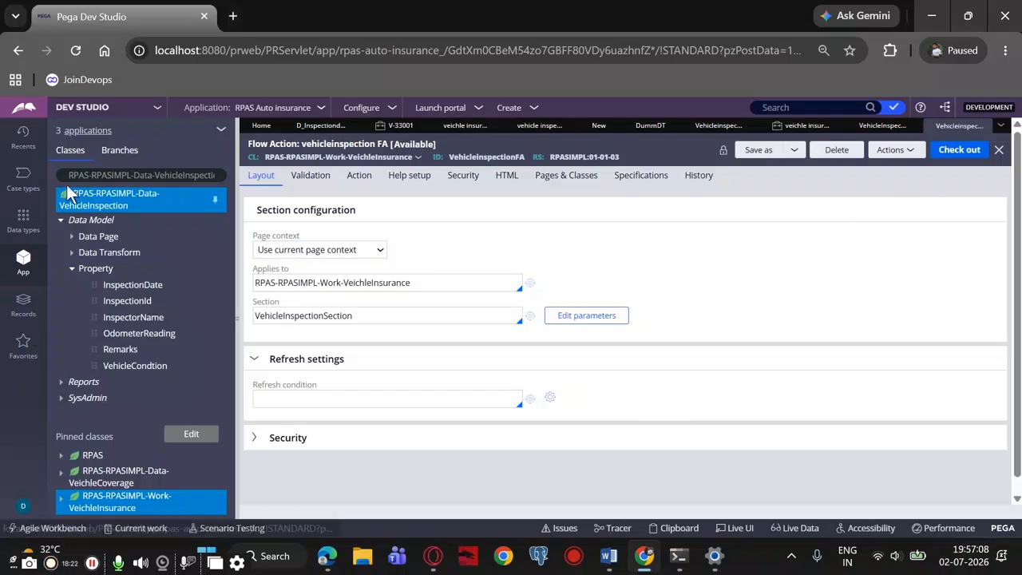
# Add a new process named Vehicleinspection to the Vehicle info stage of the veichle insurance case type
pyautogui.click(29, 192)
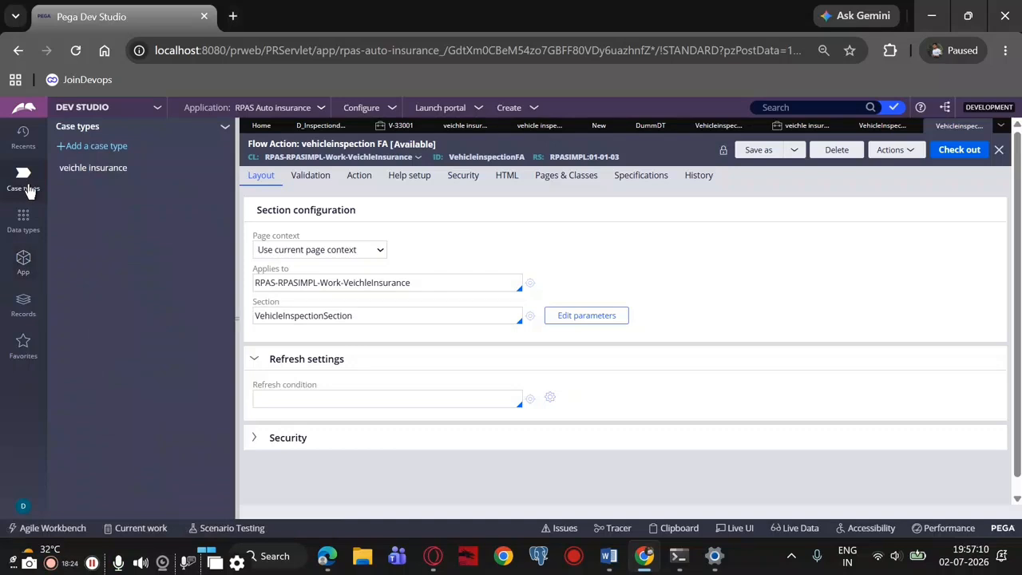
pyautogui.click(64, 169)
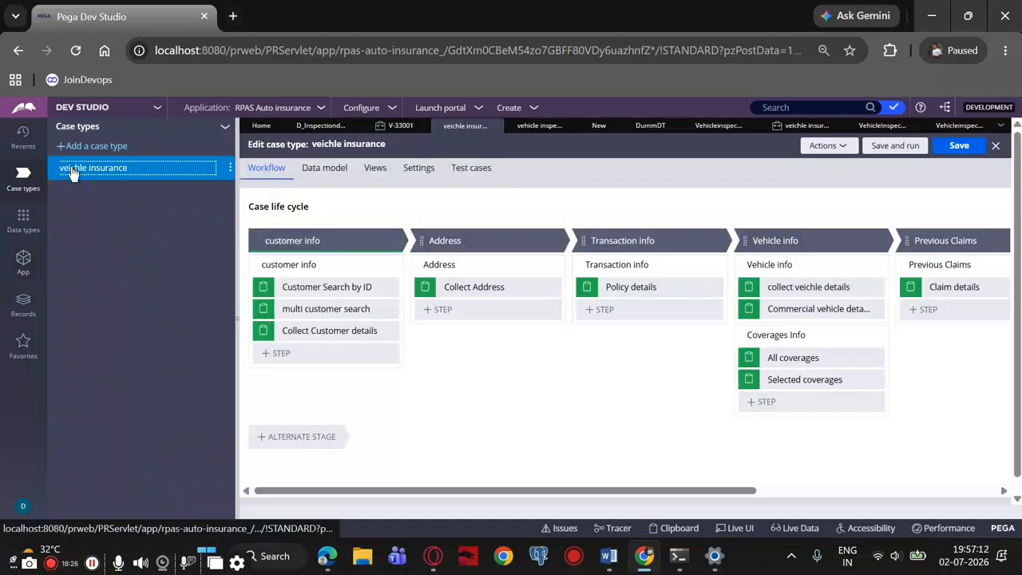
pyautogui.scroll(-1, 823, 257)
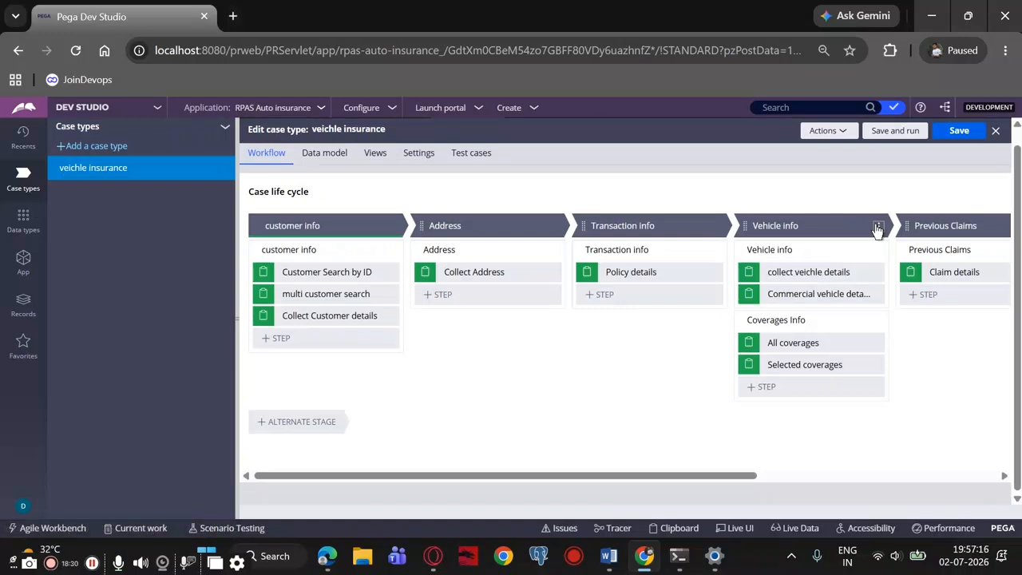
pyautogui.click(878, 229)
pyautogui.moveTo(847, 239)
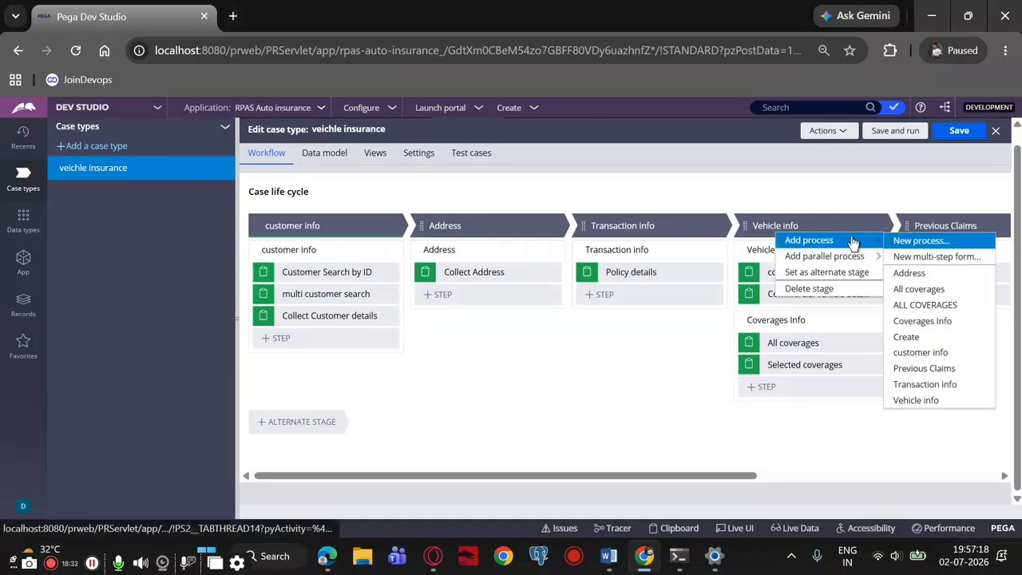
pyautogui.click(901, 241)
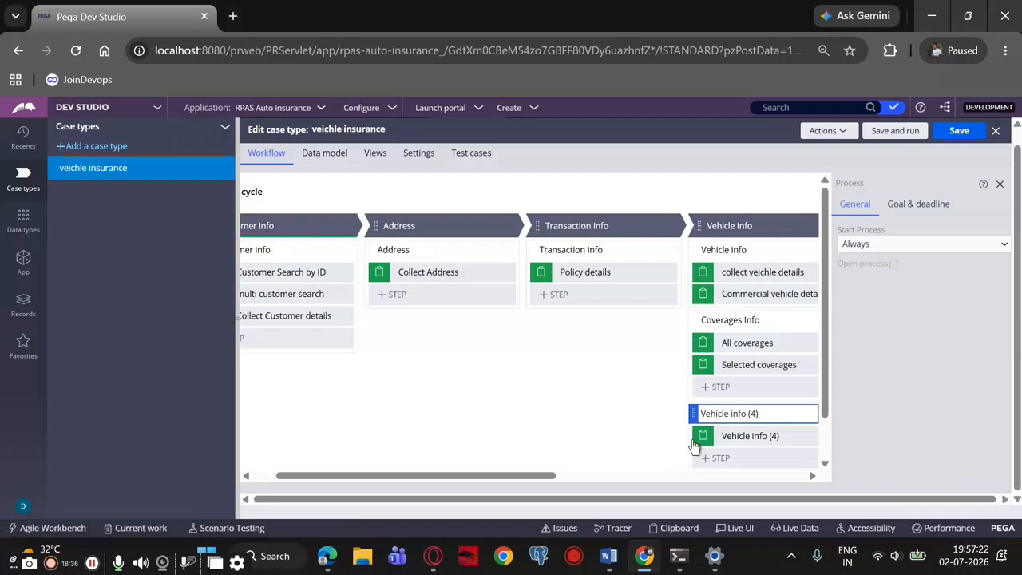
pyautogui.moveTo(762, 413); pyautogui.dragTo(735, 413)
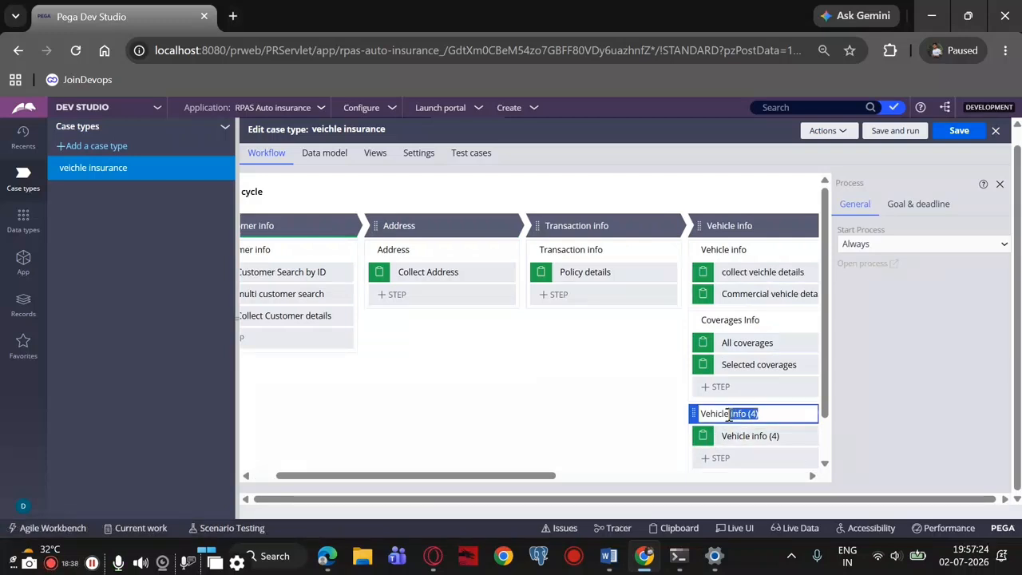
pyautogui.press('BackSpace')
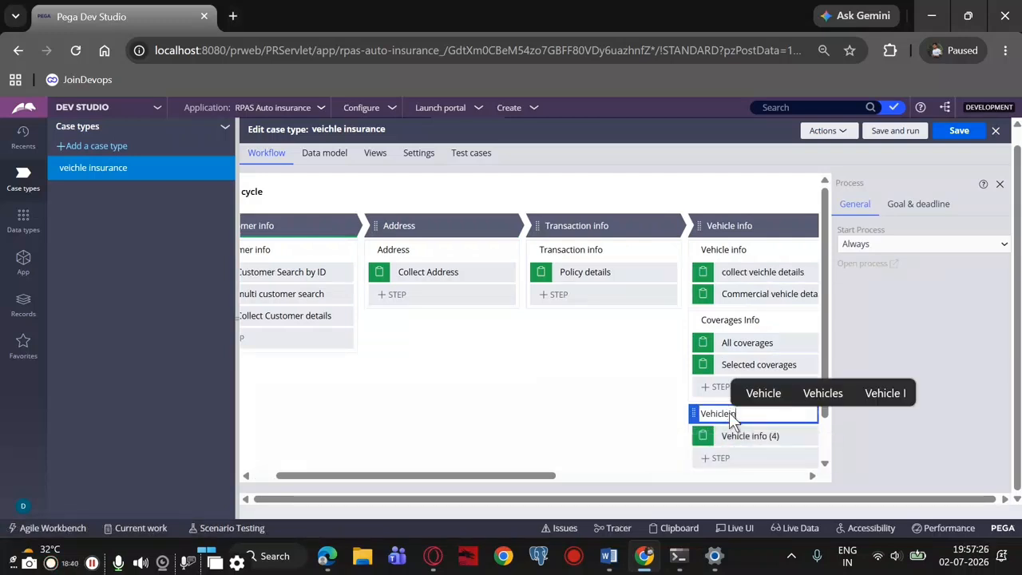
pyautogui.write('spection')
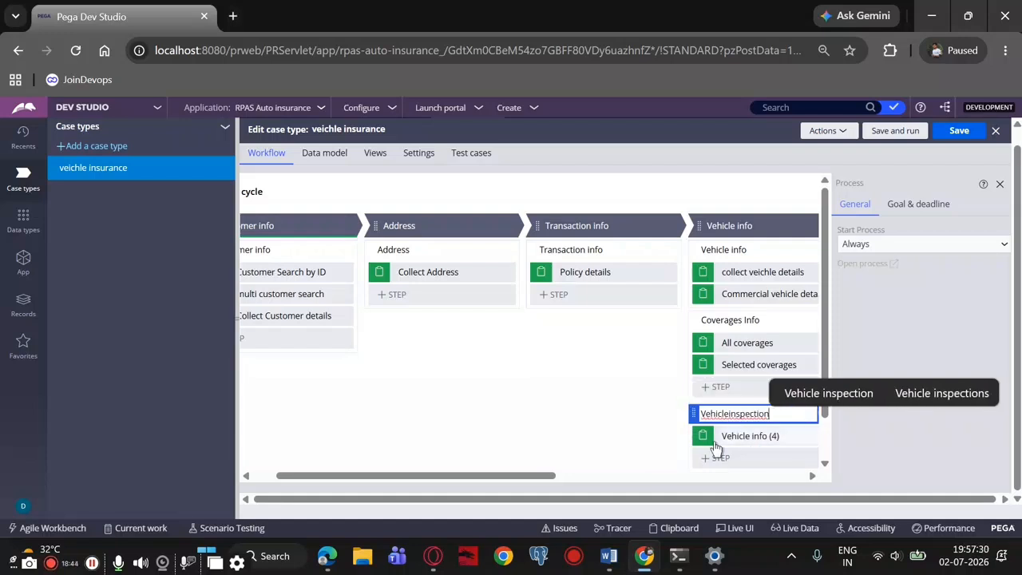
# Rename the step under the Vehicleinspection process as Vehicle inspection details
pyautogui.click(726, 441)
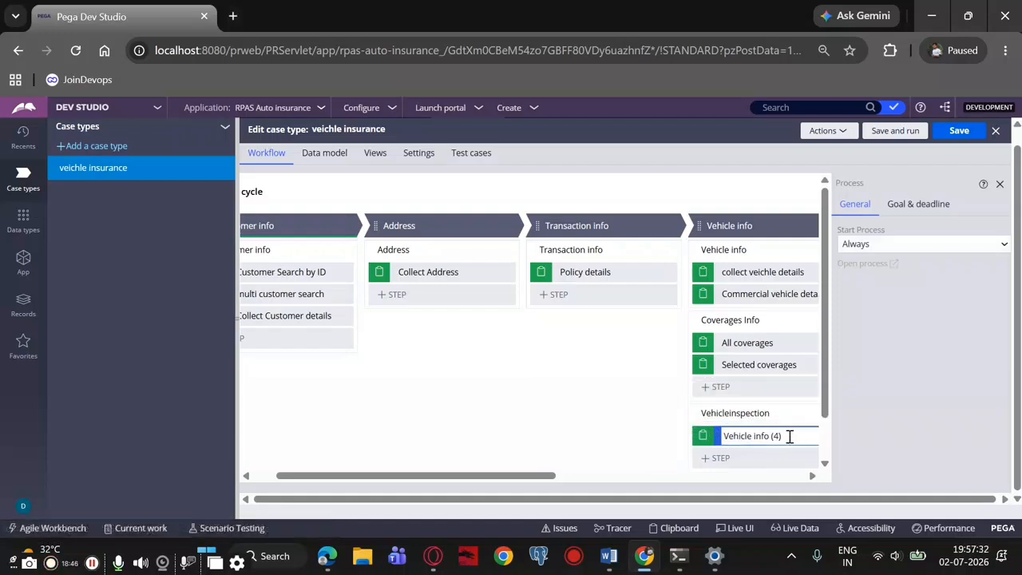
pyautogui.moveTo(791, 437); pyautogui.dragTo(757, 441)
pyautogui.write('v')
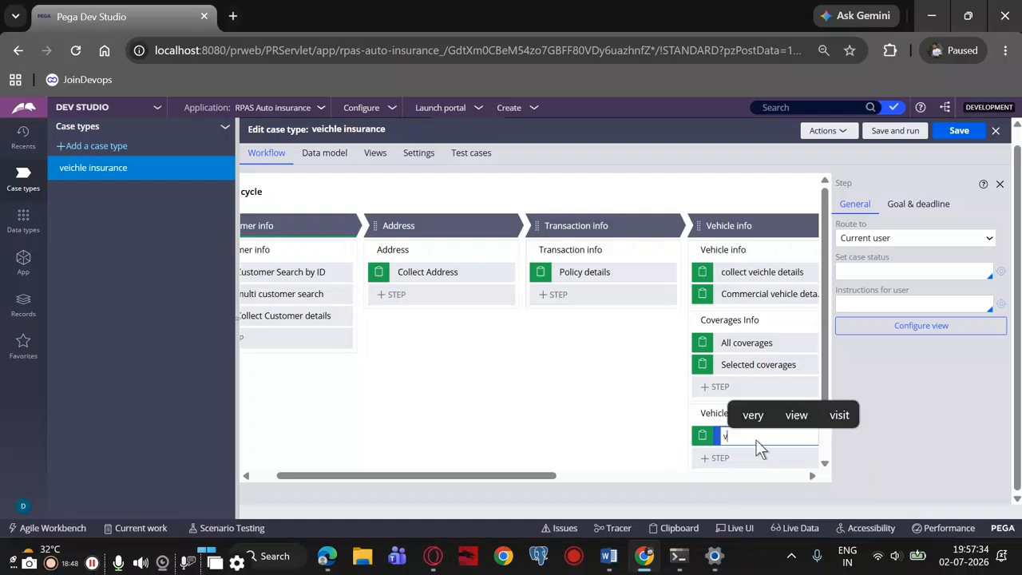
pyautogui.press('BackSpace')
pyautogui.write('Ve')
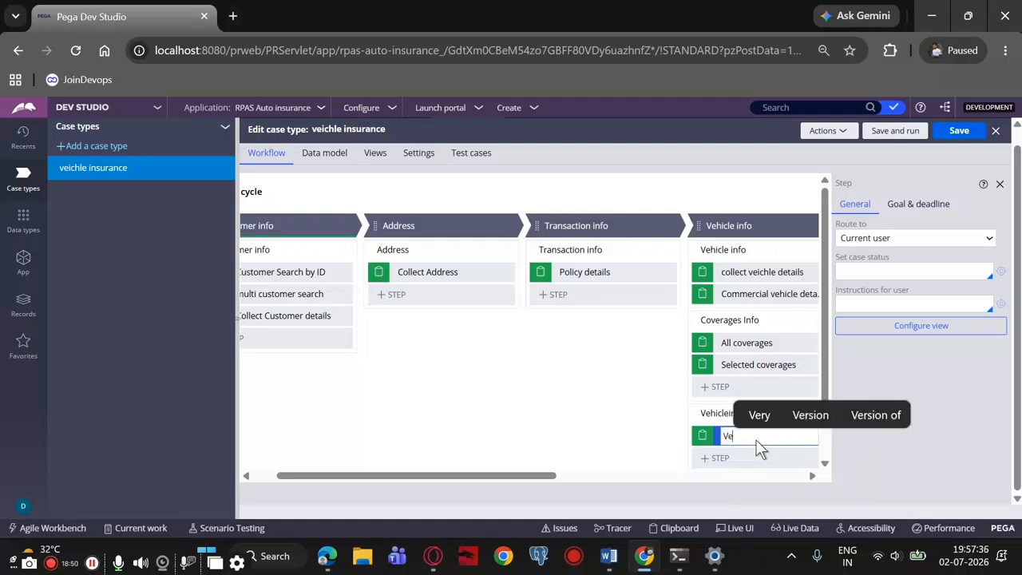
pyautogui.write('hicle i')
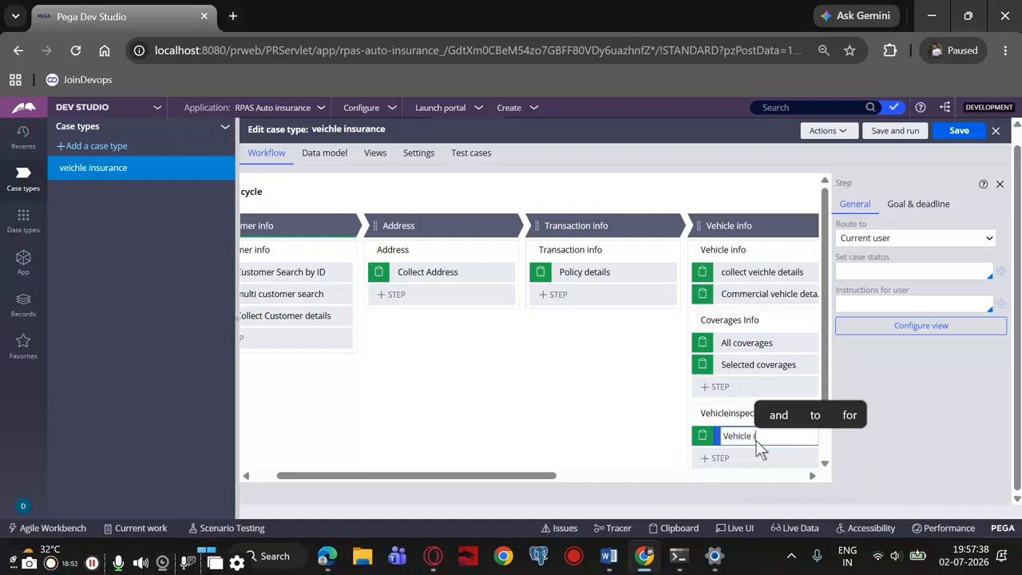
pyautogui.write('nspecti')
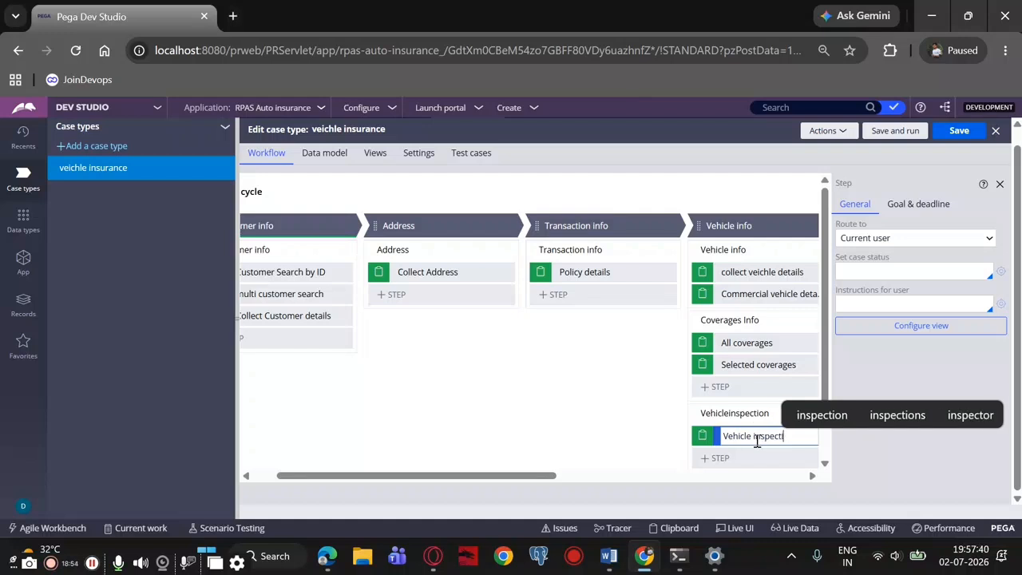
pyautogui.write('on details')
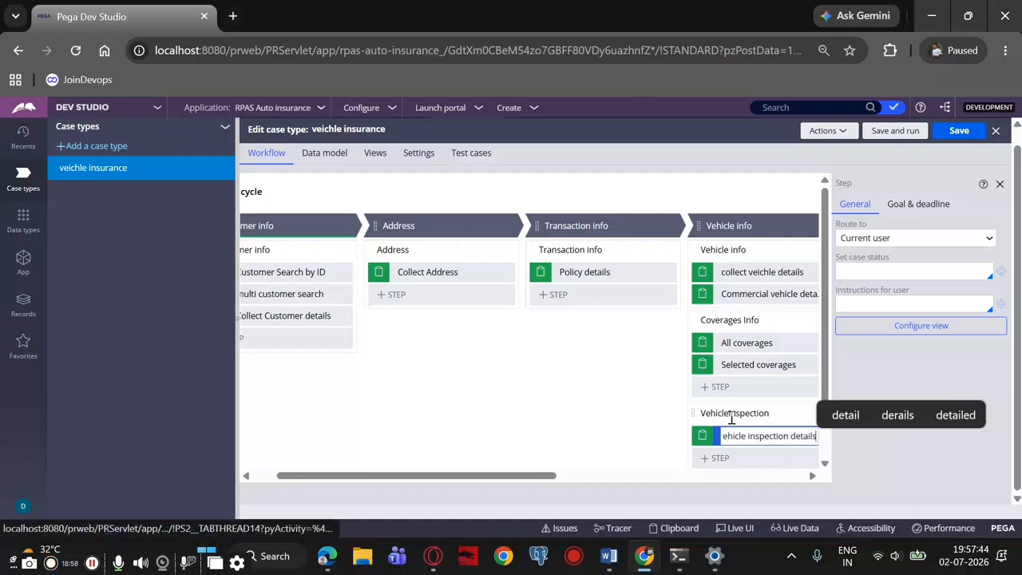
pyautogui.scroll(-1, 758, 439)
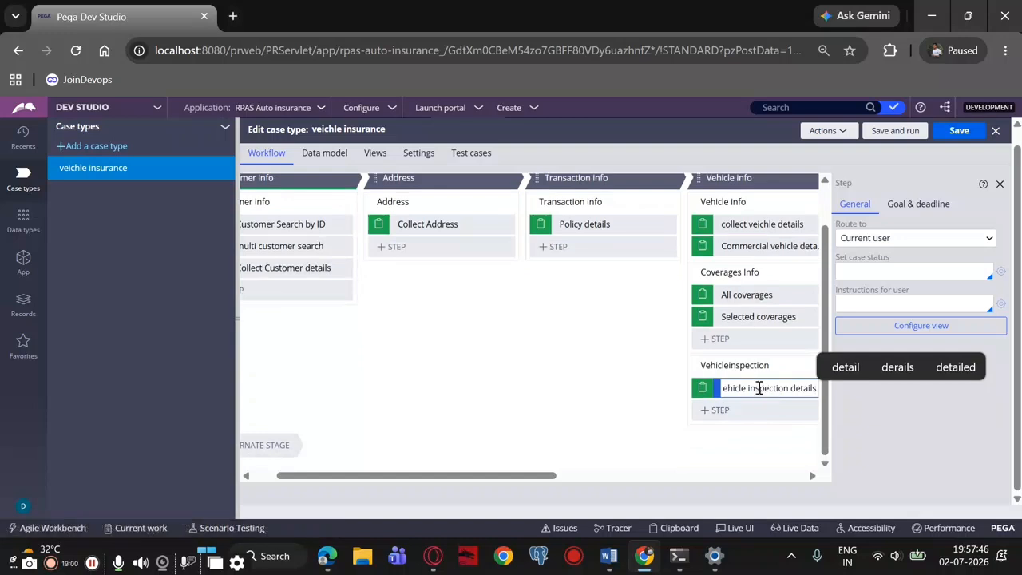
pyautogui.click(906, 433)
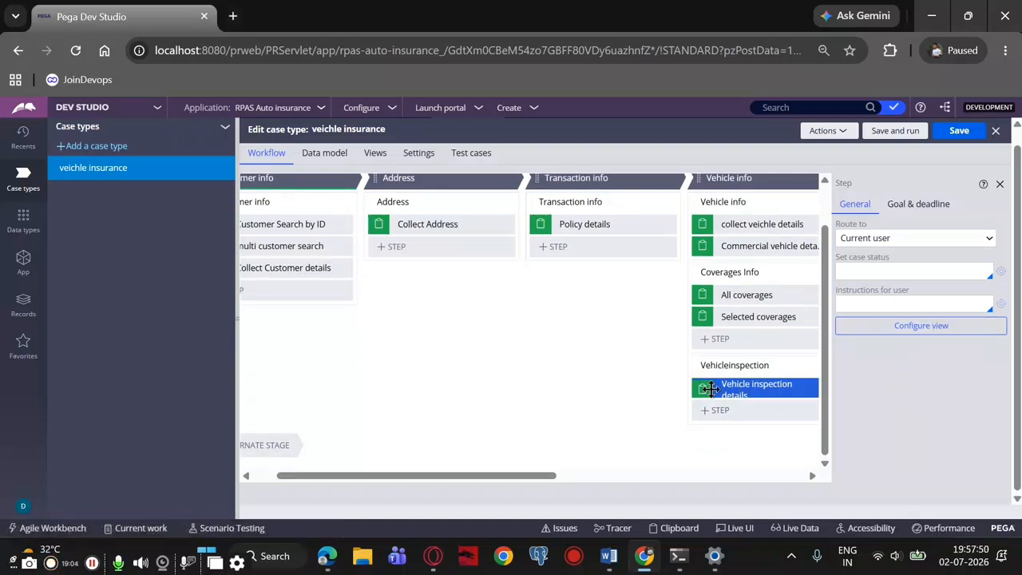
# Examine the start conditions available for the Vehicleinspection process and the view configuration of its Vehicle inspection details step
pyautogui.click(735, 365)
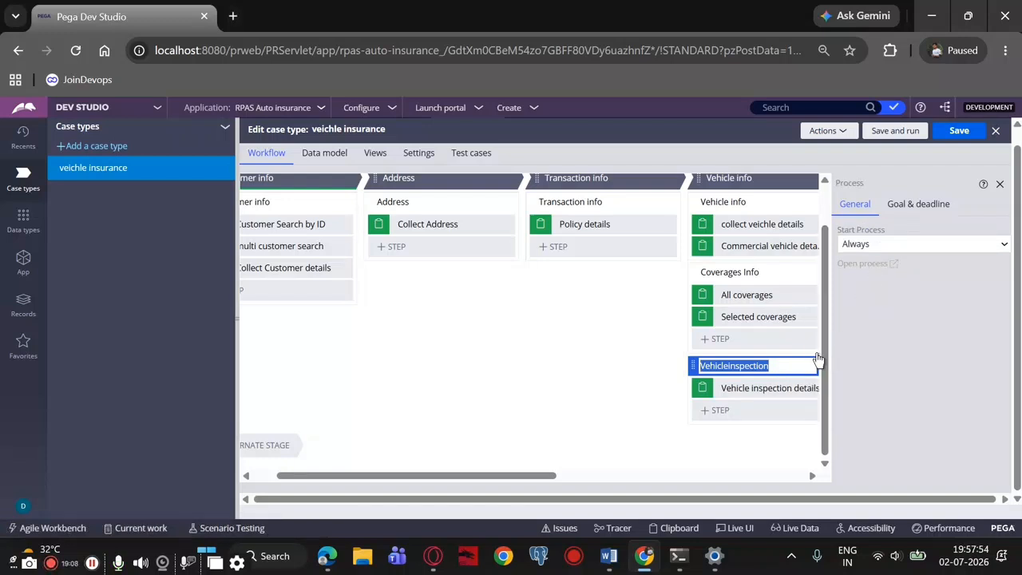
pyautogui.moveTo(529, 477); pyautogui.dragTo(587, 478)
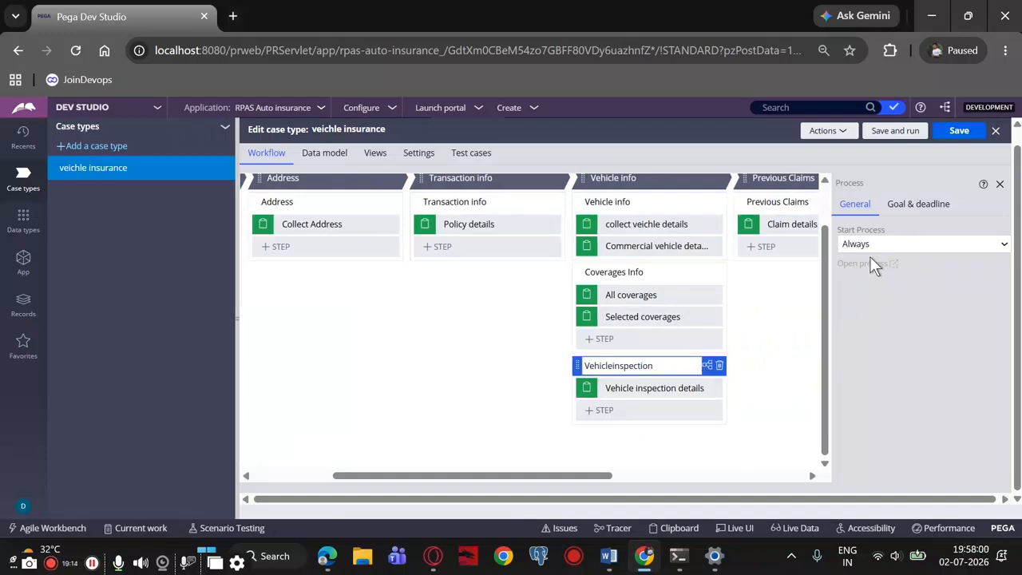
pyautogui.click(677, 389)
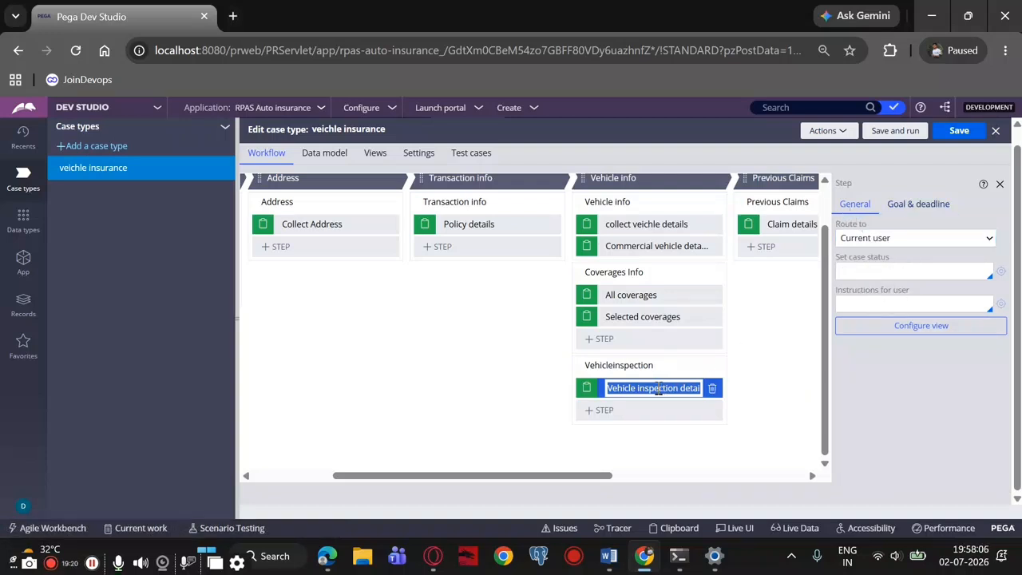
pyautogui.click(700, 366)
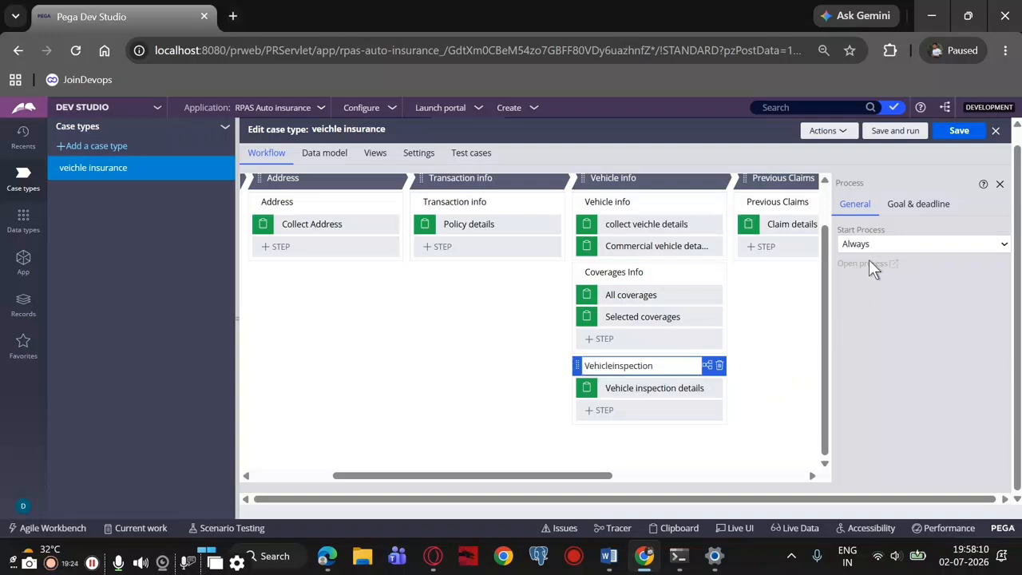
pyautogui.click(919, 246)
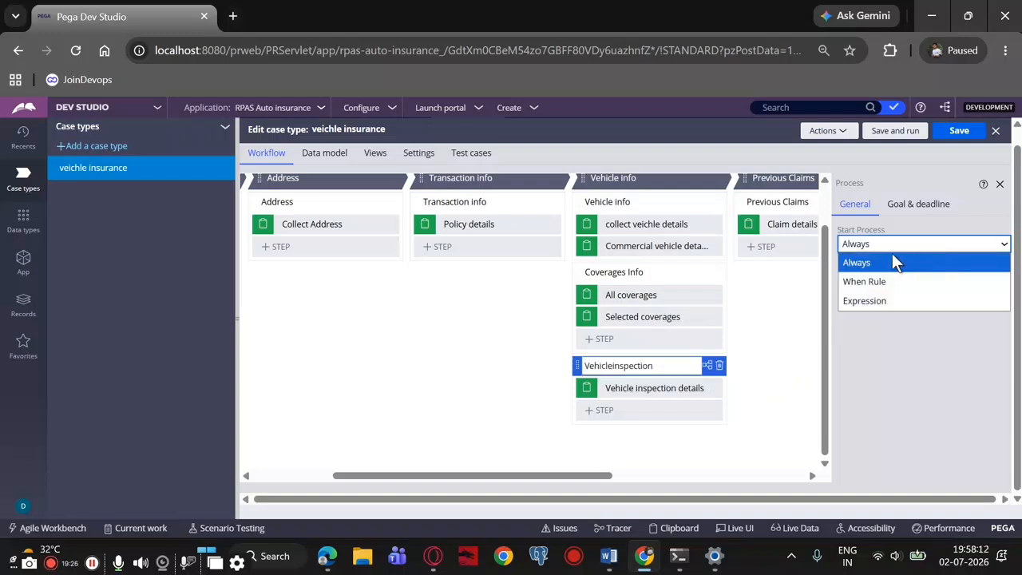
pyautogui.click(885, 242)
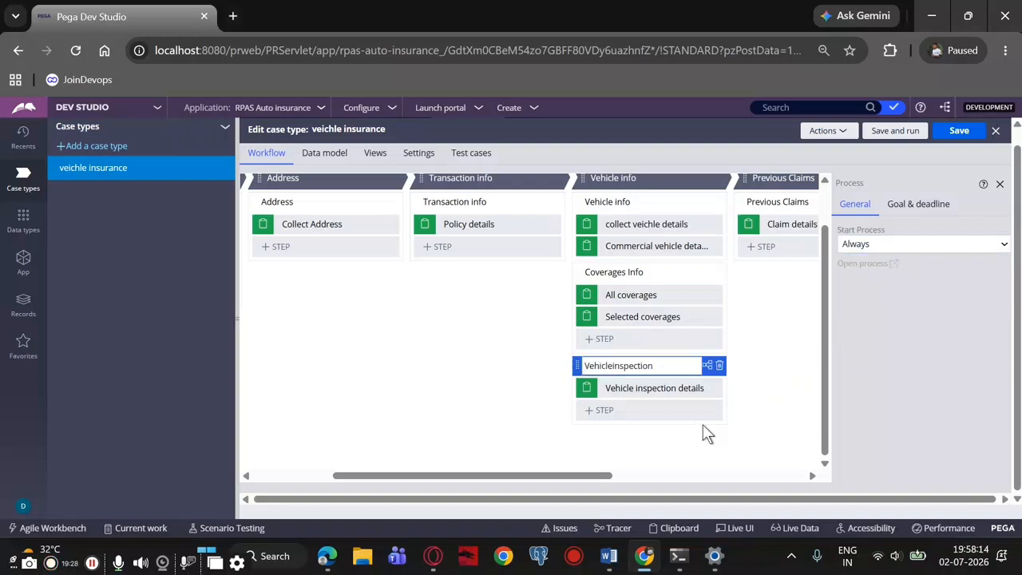
pyautogui.doubleClick(647, 388)
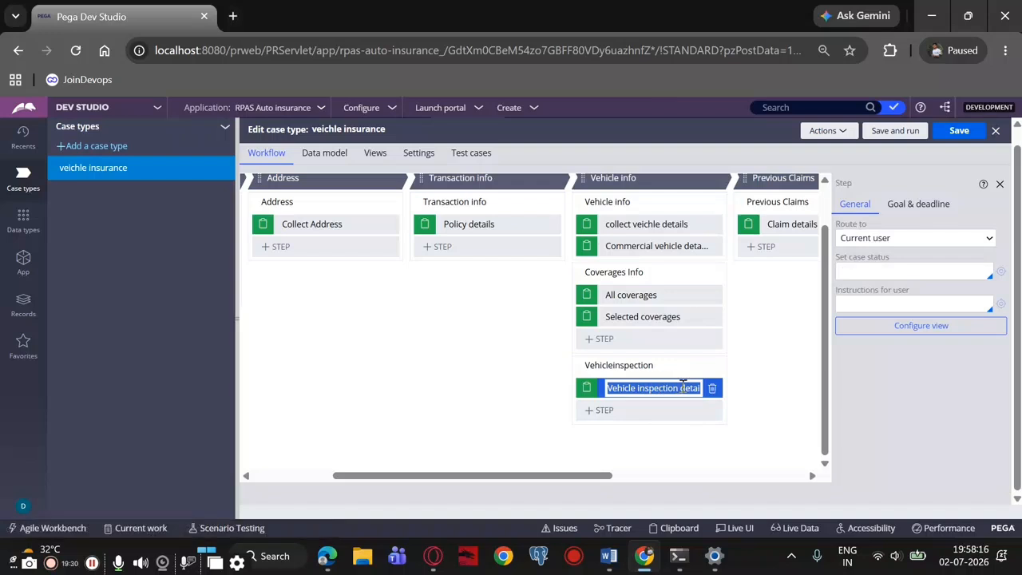
pyautogui.click(884, 328)
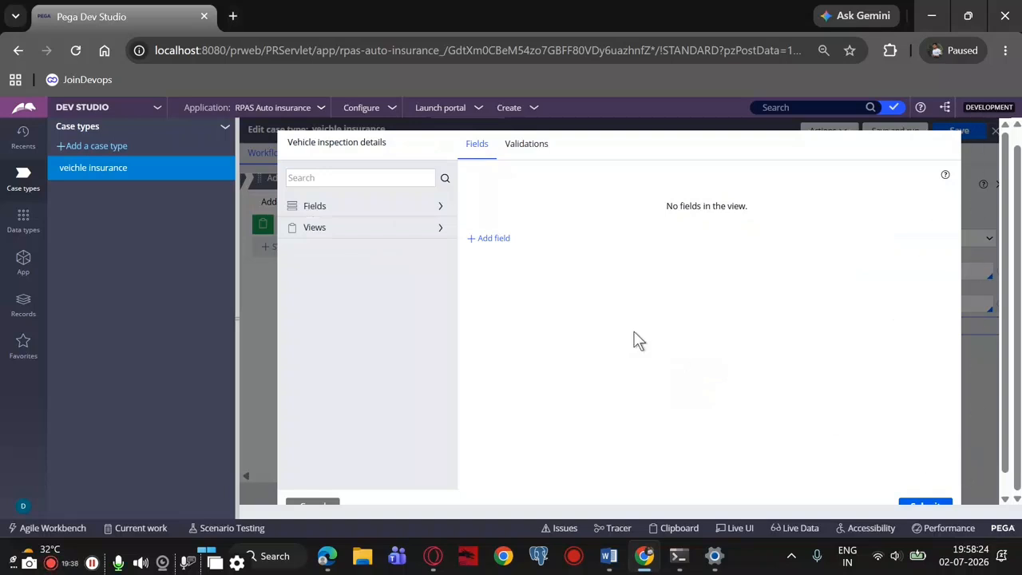
pyautogui.scroll(-1, 635, 335)
pyautogui.click(308, 486)
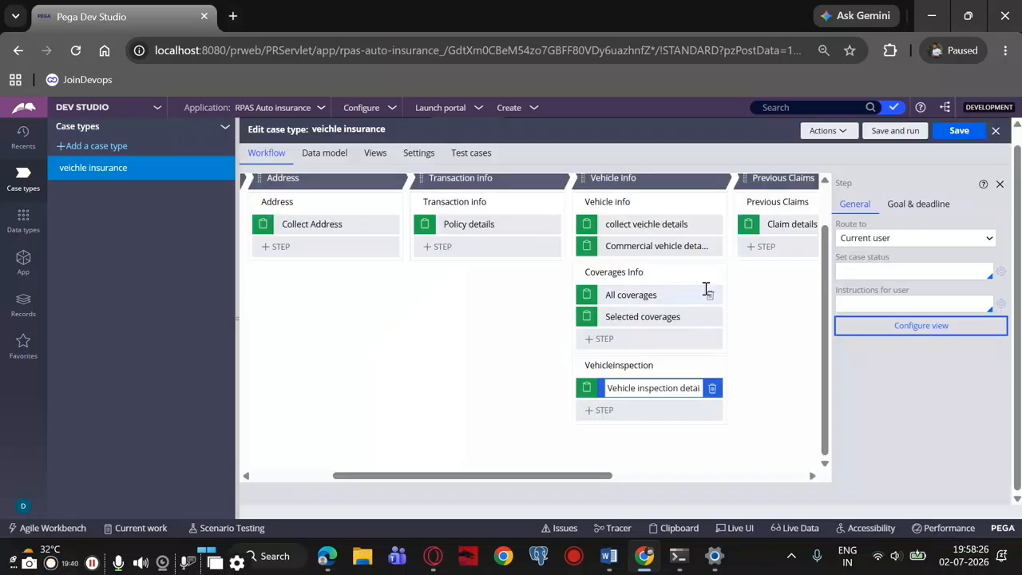
# Open the flow diagram of the Vehicleinspection process and select the connector leading from Vehicle inspection details to the end shape
pyautogui.click(648, 365)
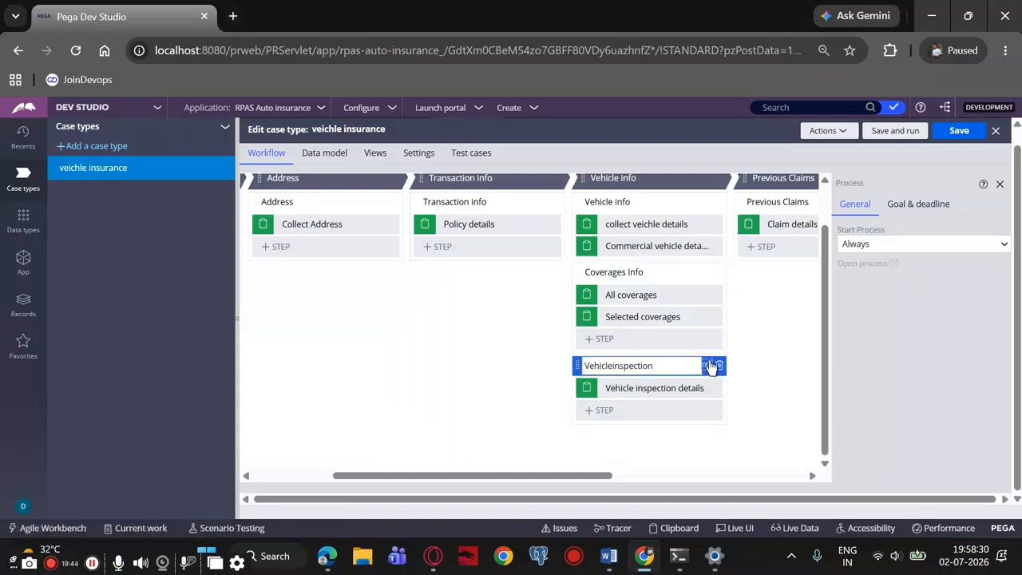
pyautogui.click(707, 365)
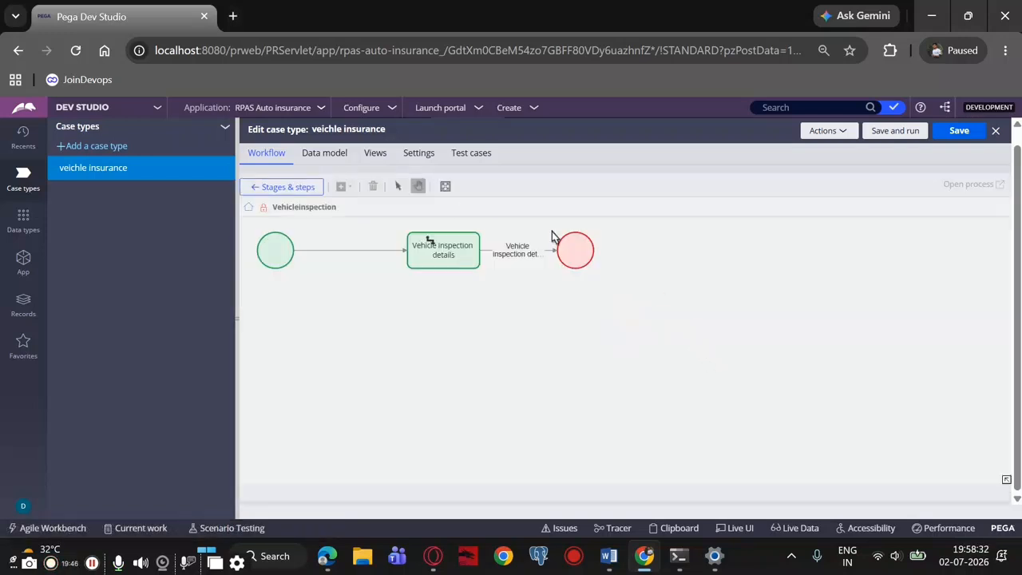
pyautogui.click(513, 252)
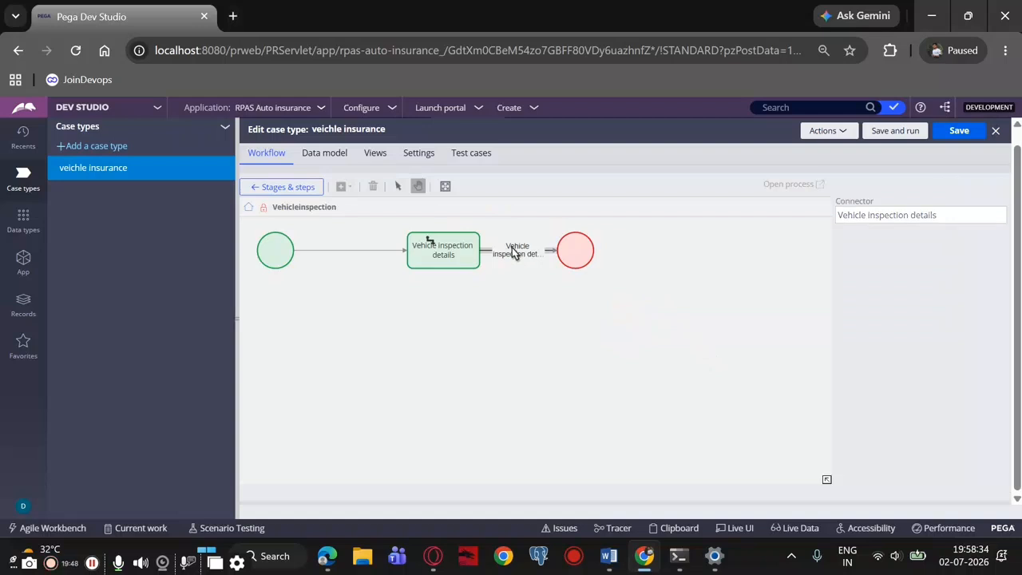
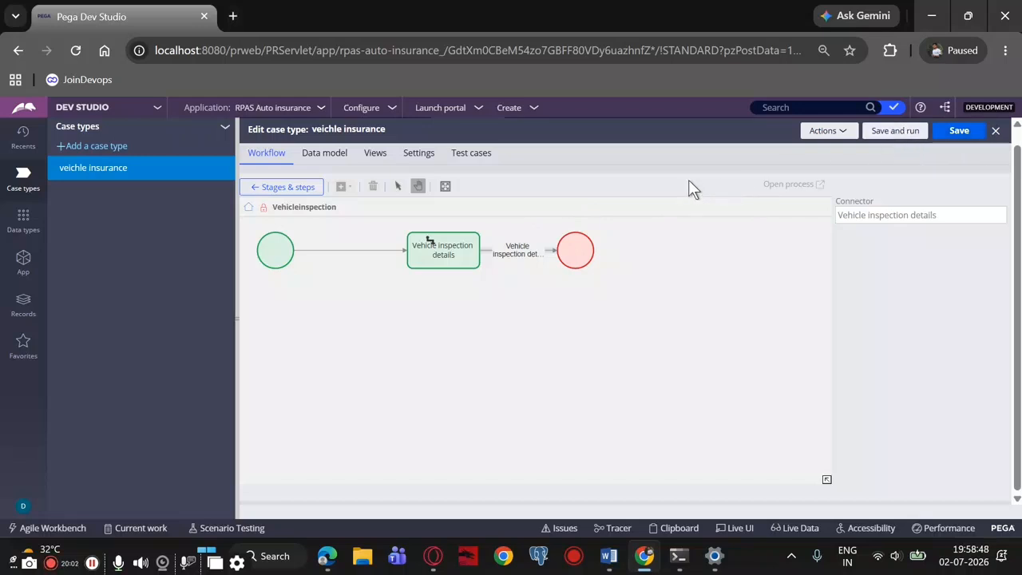
# Review the settings of the Vehicle inspection details shape and its outgoing connector, and close the case type without saving
pyautogui.scroll(4, 708, 262)
pyautogui.scroll(-4, 709, 266)
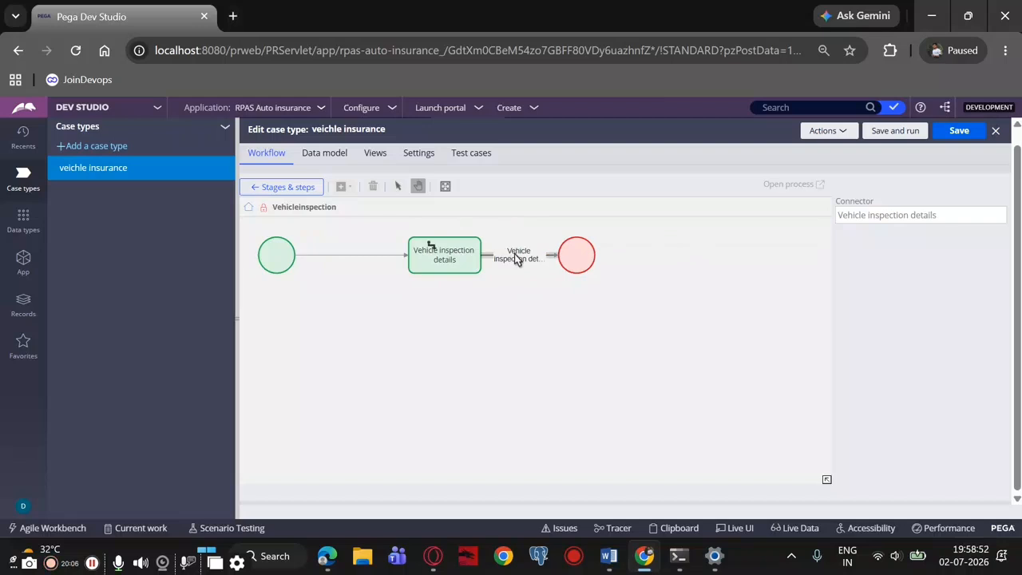
pyautogui.click(463, 257)
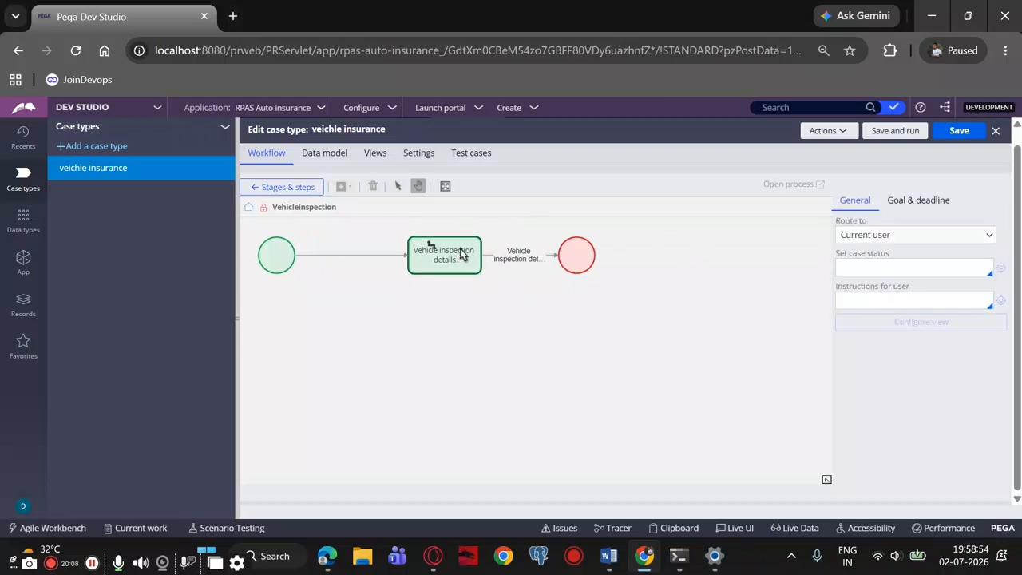
pyautogui.click(510, 260)
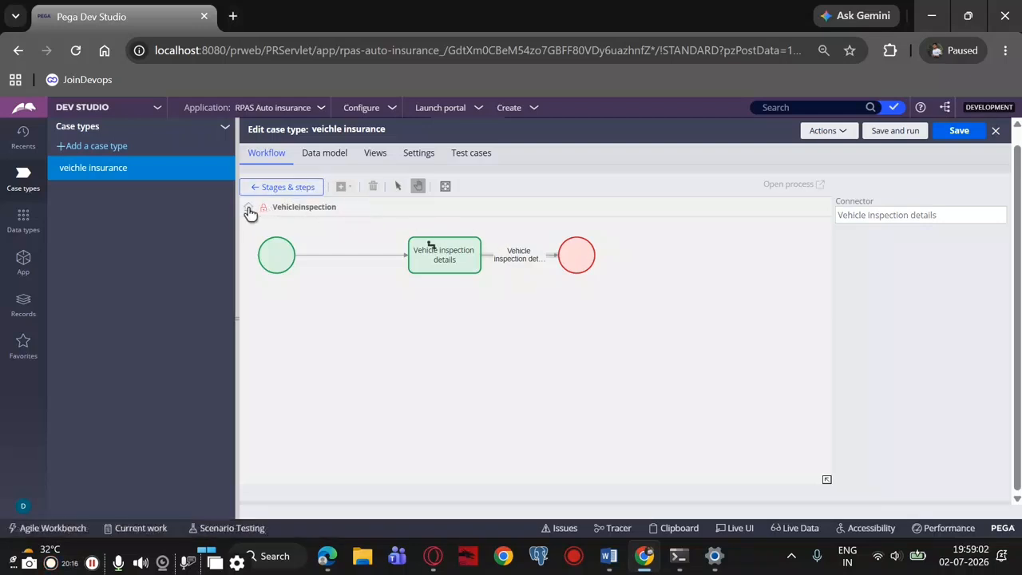
pyautogui.click(995, 131)
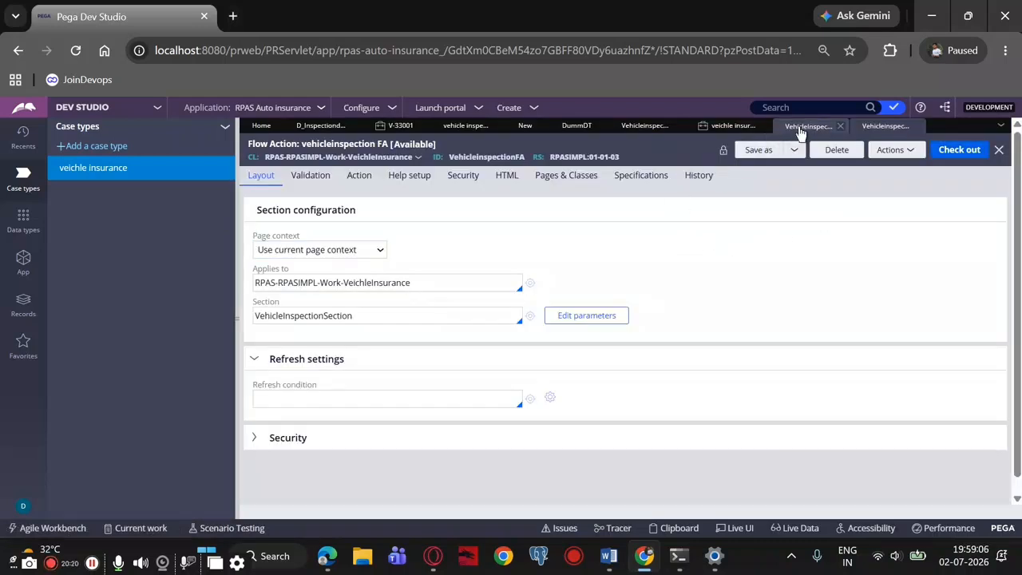
# Reopen the veichle insurance case type and add a process named Vehicle inspection to its Vehicle info stage
pyautogui.click(73, 174)
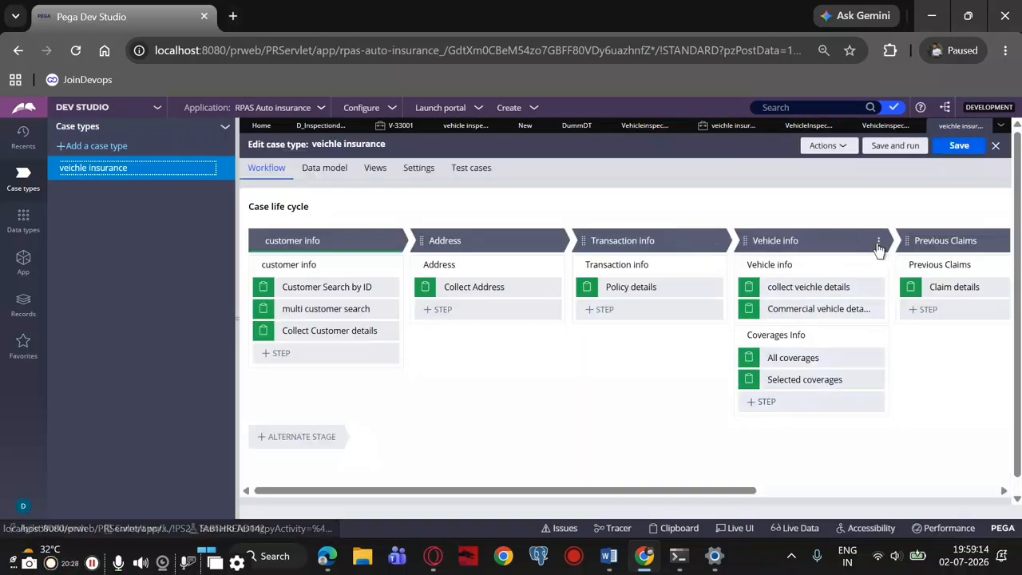
pyautogui.click(879, 248)
pyautogui.moveTo(835, 264)
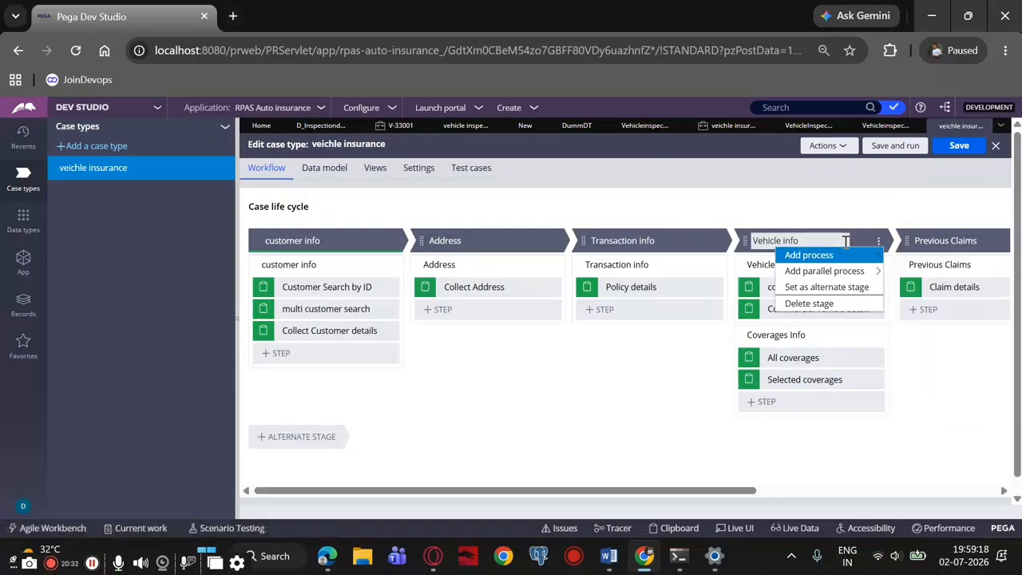
pyautogui.click(903, 256)
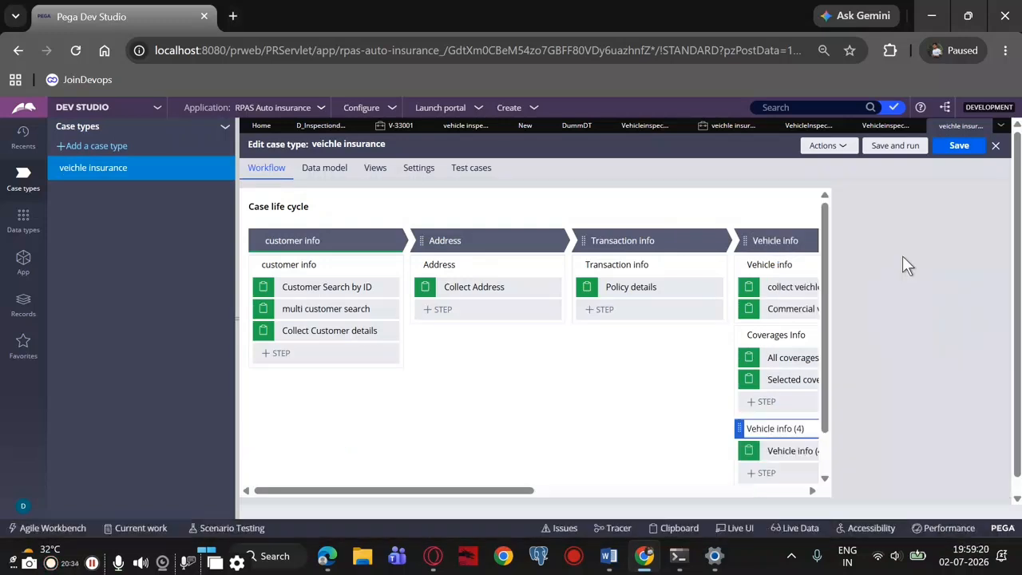
pyautogui.moveTo(759, 429); pyautogui.dragTo(742, 429)
pyautogui.click(763, 429)
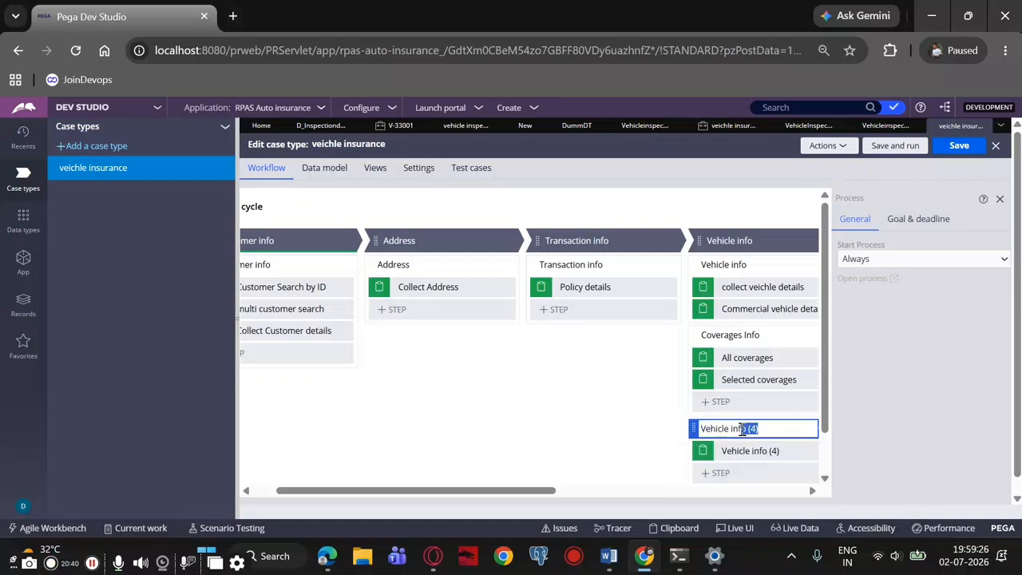
pyautogui.press('BackSpace')
pyautogui.press('BackSpace')
pyautogui.press('BackSpace')
pyautogui.write('nspection')
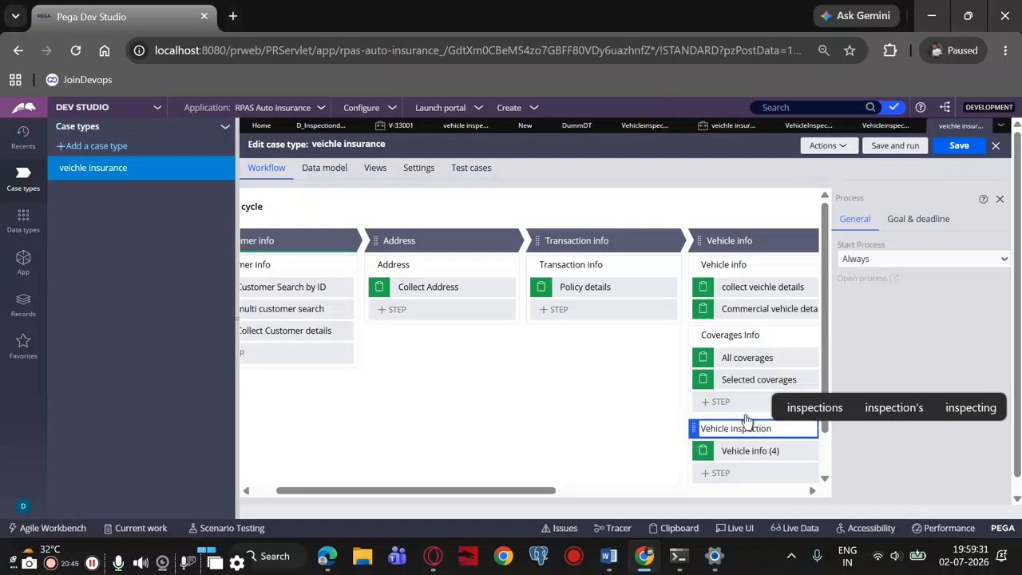
# Rename the step under the Vehicle inspection process as Vehicle inspection details
pyautogui.doubleClick(769, 451)
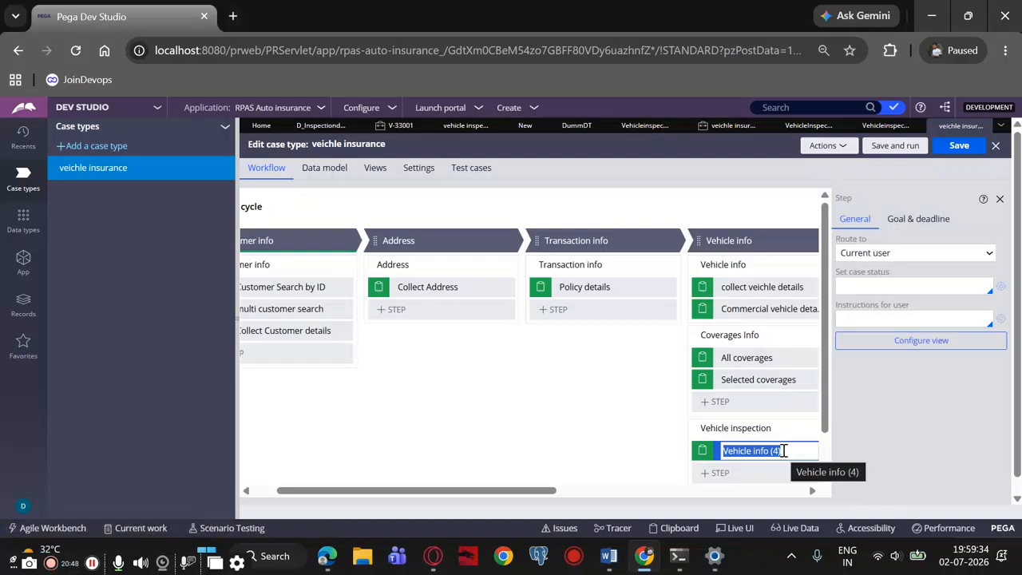
pyautogui.click(769, 451)
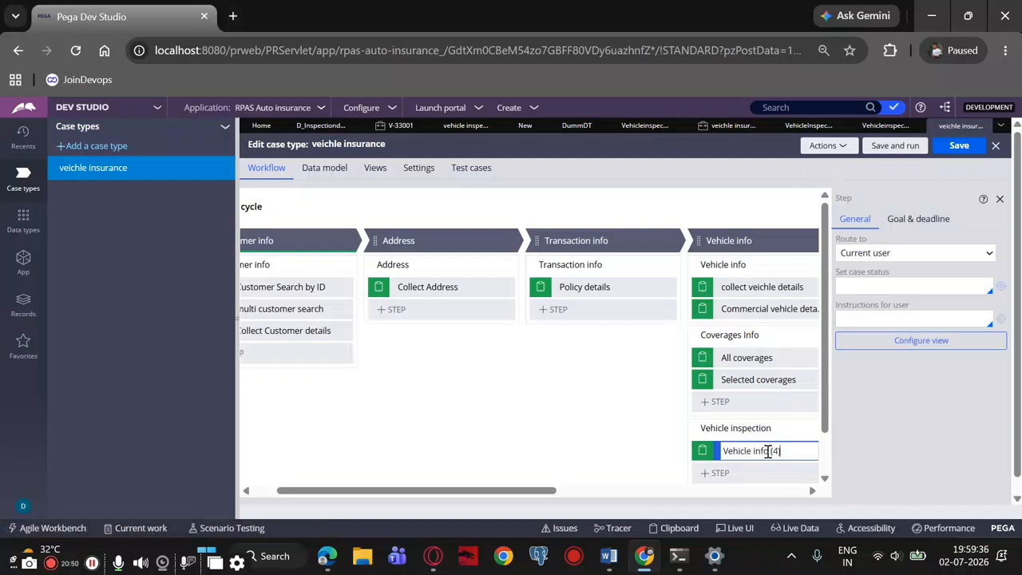
pyautogui.moveTo(763, 451); pyautogui.dragTo(782, 451)
pyautogui.write('sp')
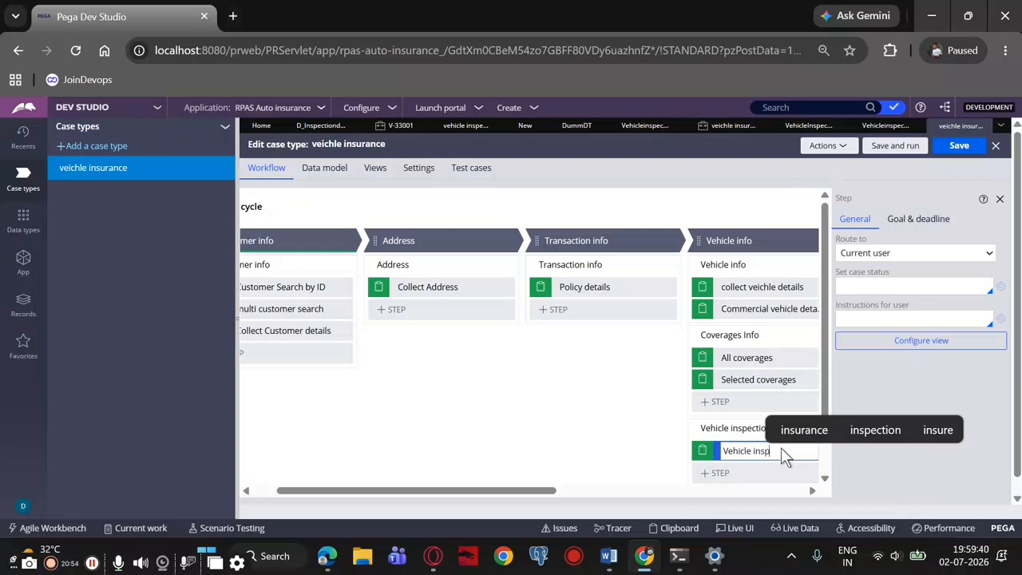
pyautogui.write('ection ')
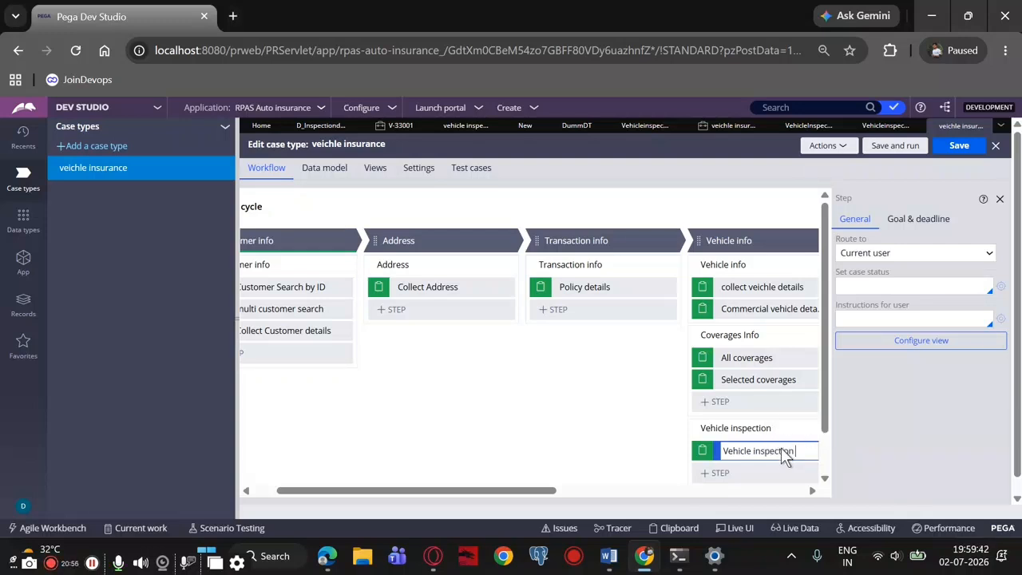
pyautogui.write('details')
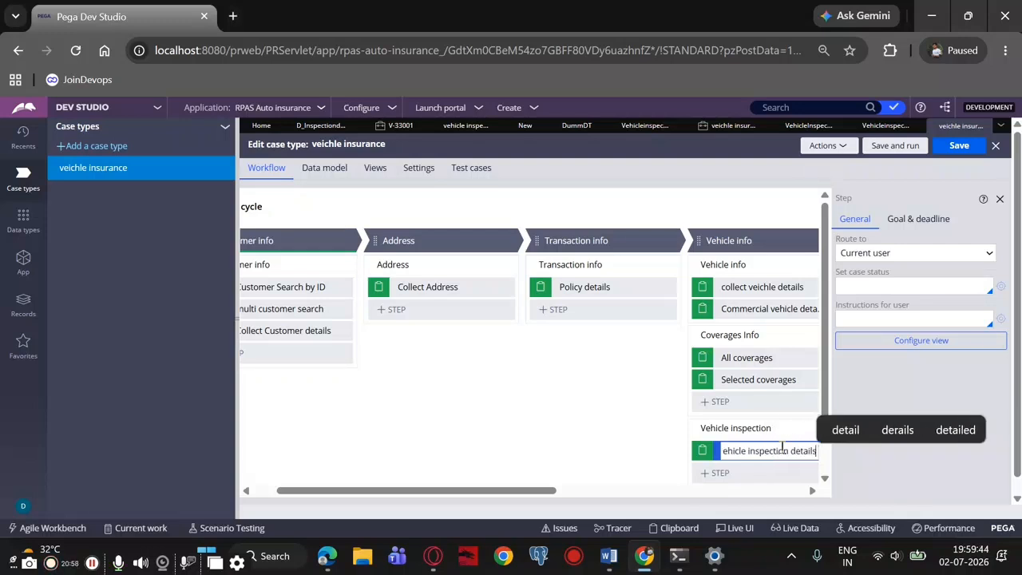
pyautogui.scroll(-1, 781, 444)
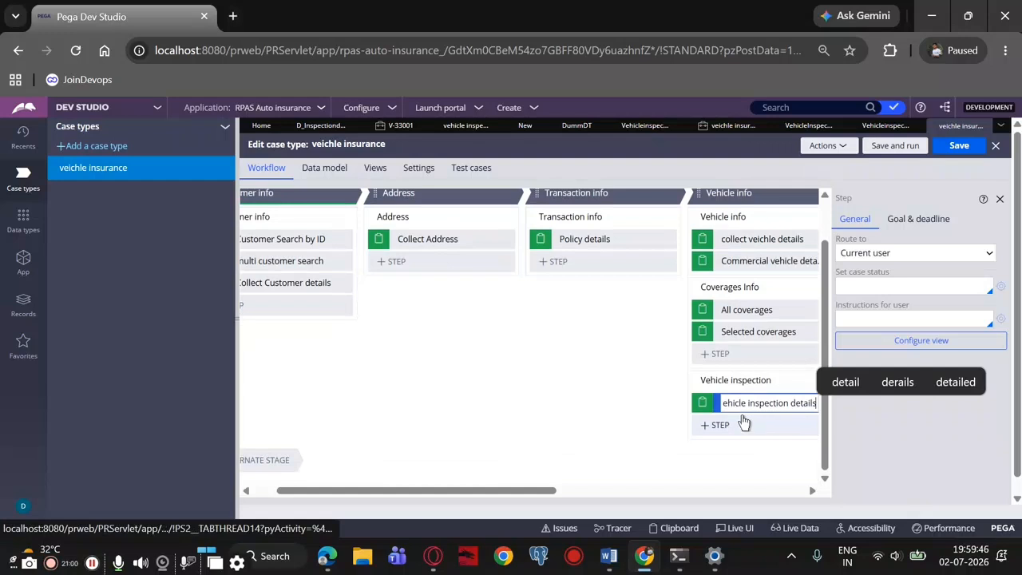
pyautogui.click(710, 425)
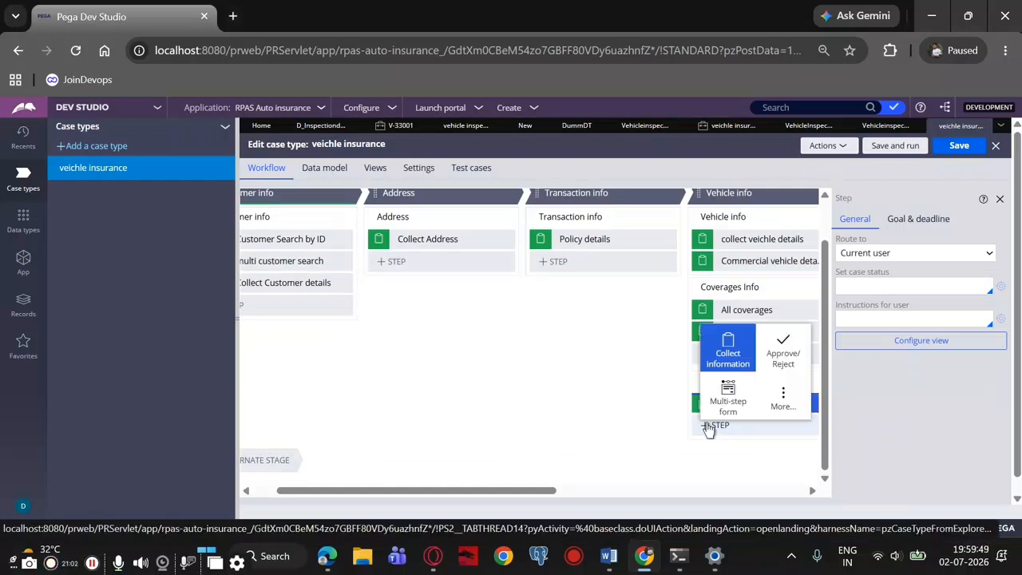
pyautogui.click(718, 352)
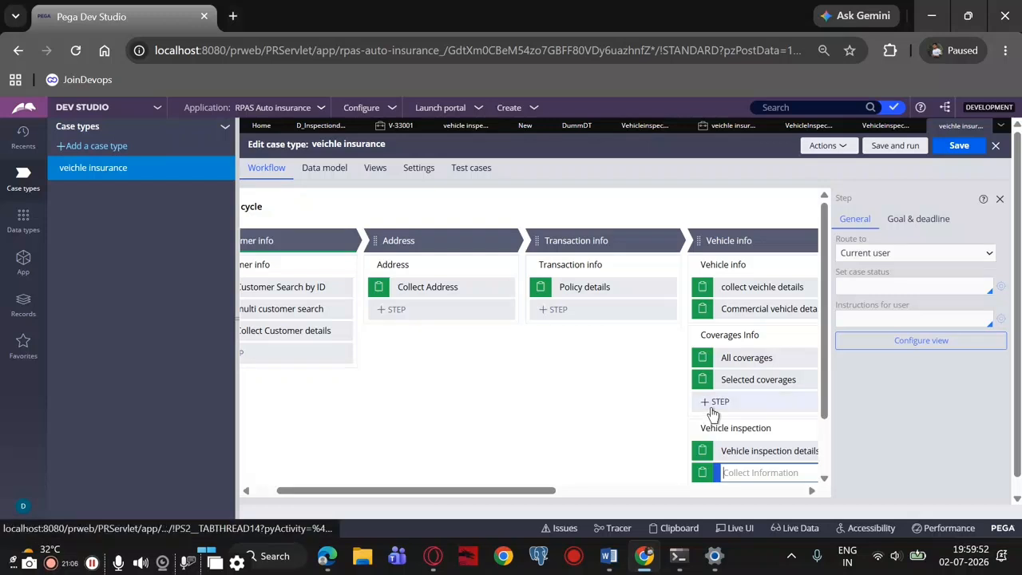
pyautogui.rightClick(721, 400)
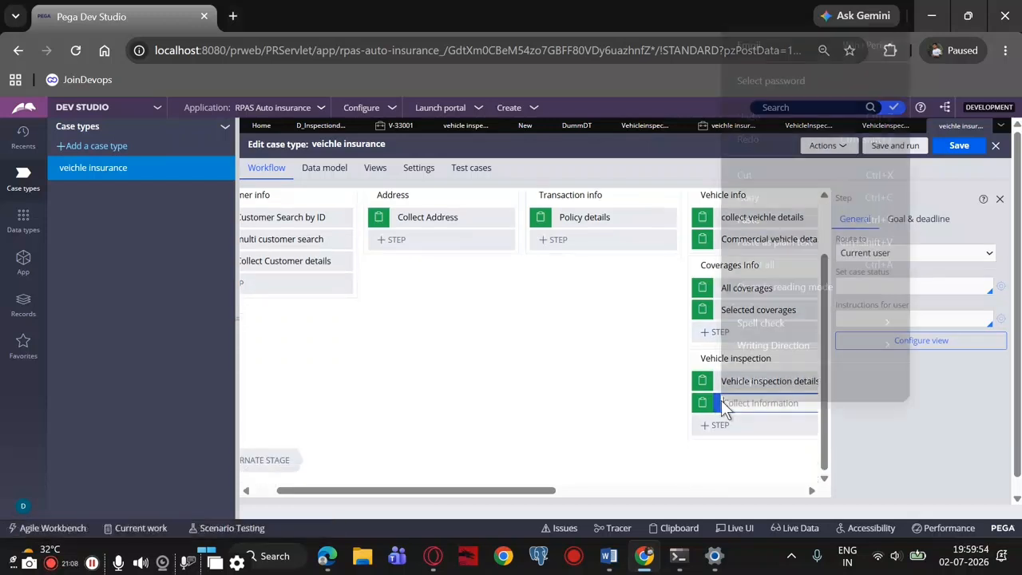
pyautogui.click(694, 400)
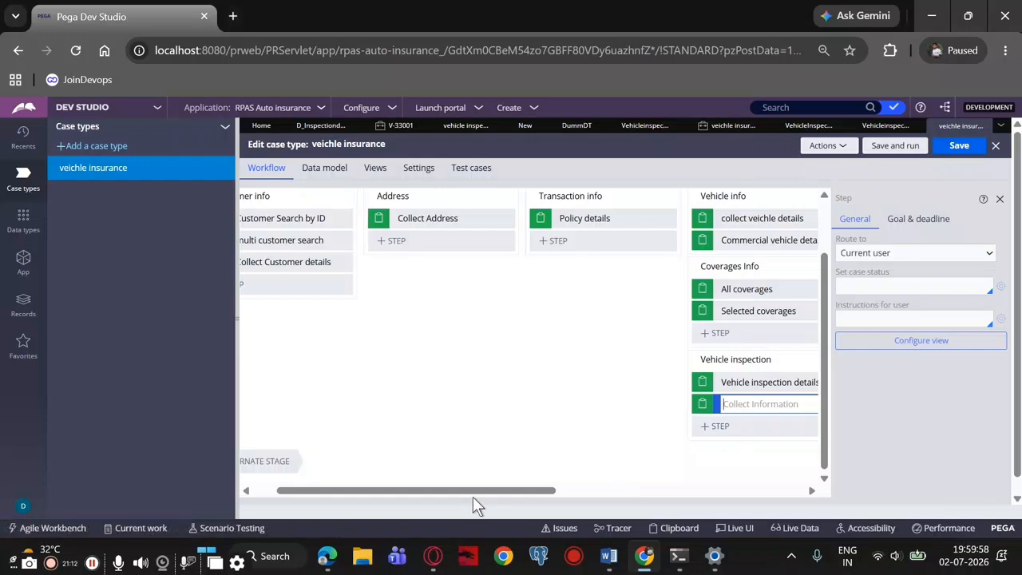
pyautogui.moveTo(473, 492); pyautogui.dragTo(560, 492)
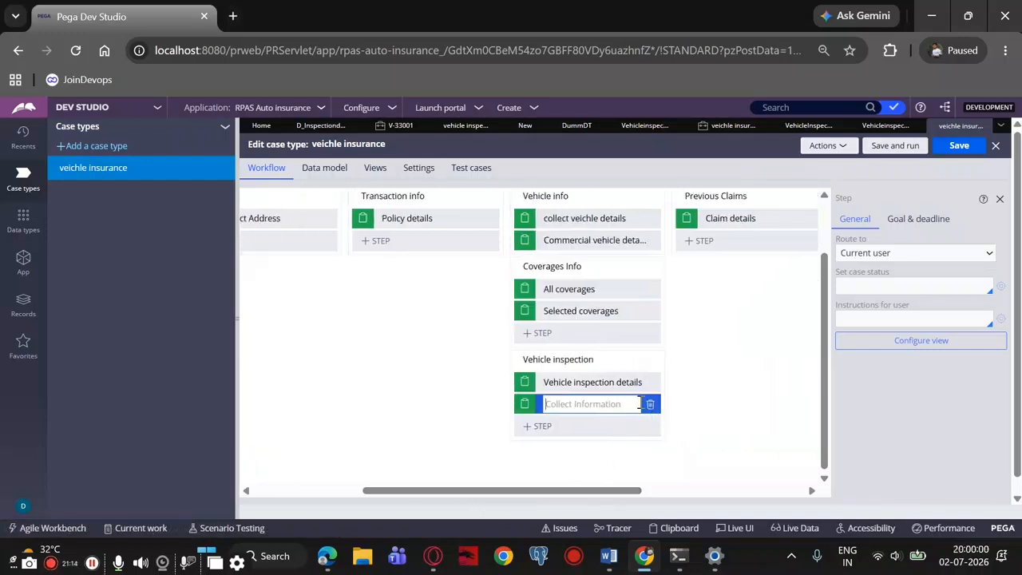
pyautogui.click(651, 407)
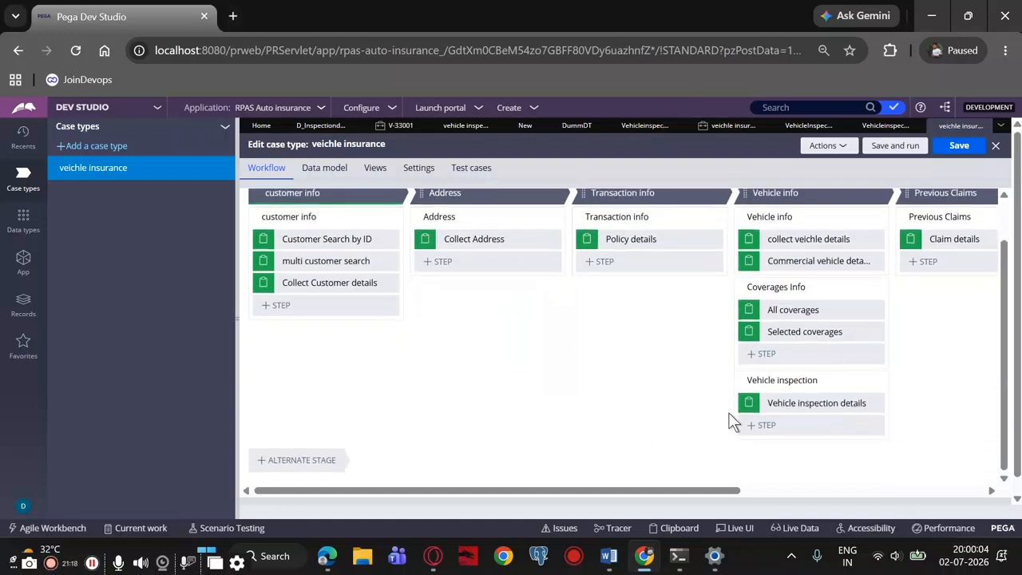
# Select the Vehicle inspection process and save the veichle insurance case type
pyautogui.click(779, 403)
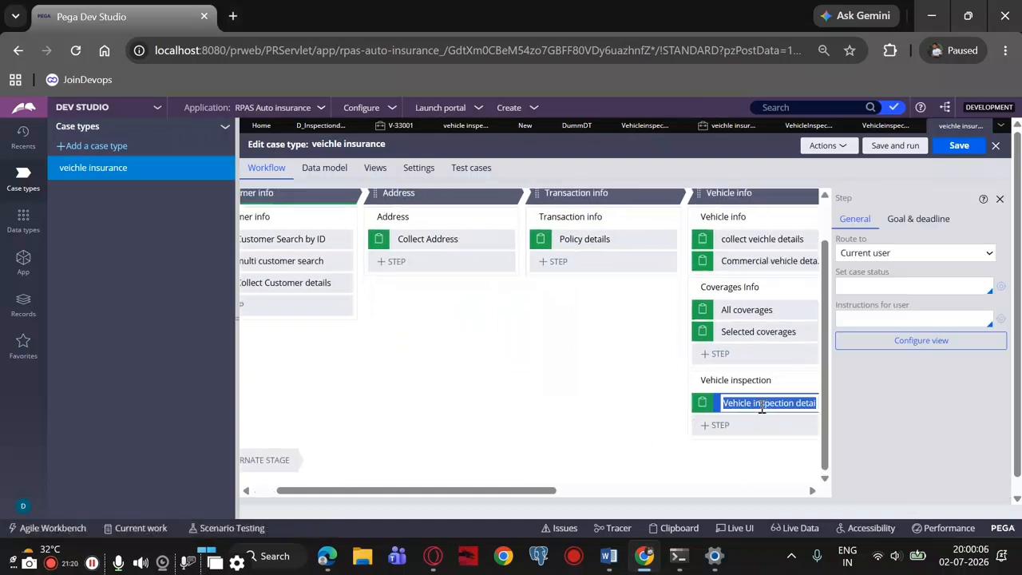
pyautogui.click(739, 381)
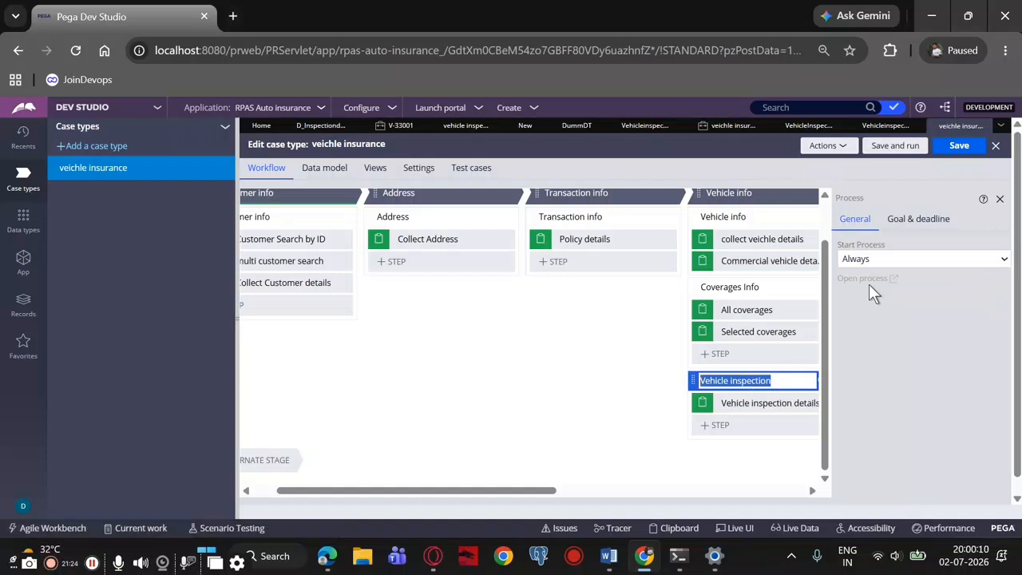
pyautogui.click(955, 147)
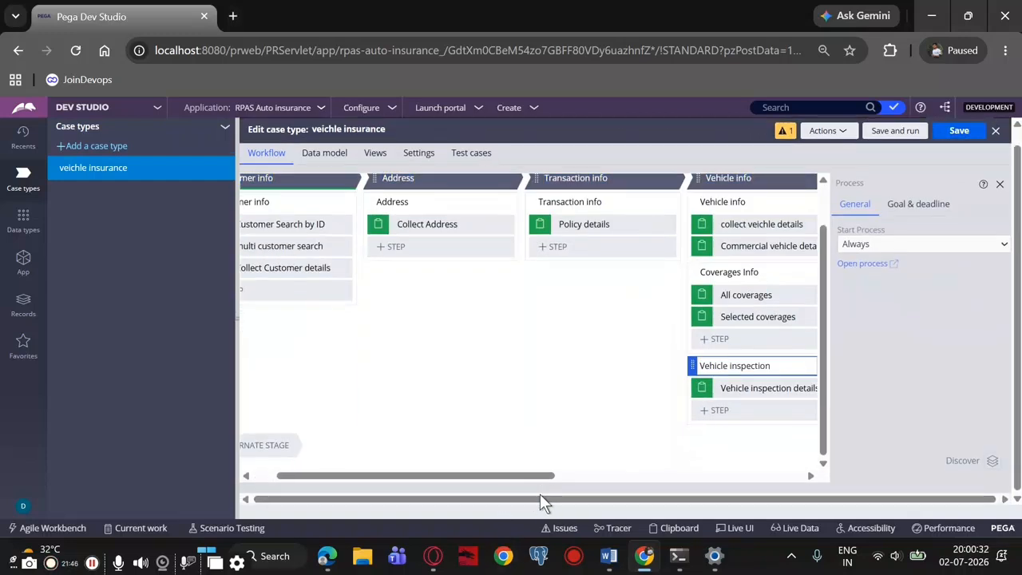
# Open the Vehicle inspection flow and examine its Vehicle inspection details connector's flow action, set properties and specification
pyautogui.click(855, 263)
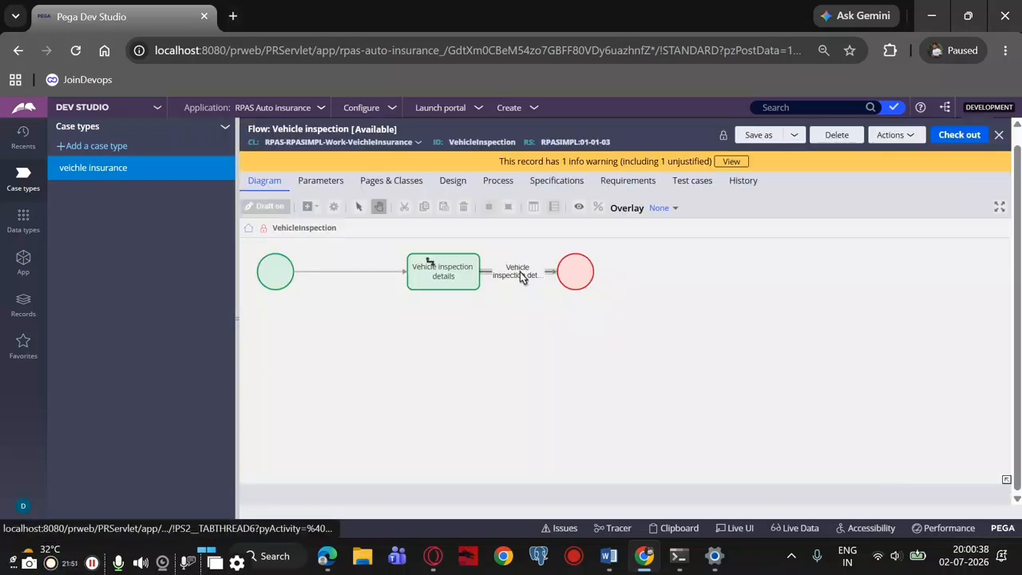
pyautogui.doubleClick(520, 274)
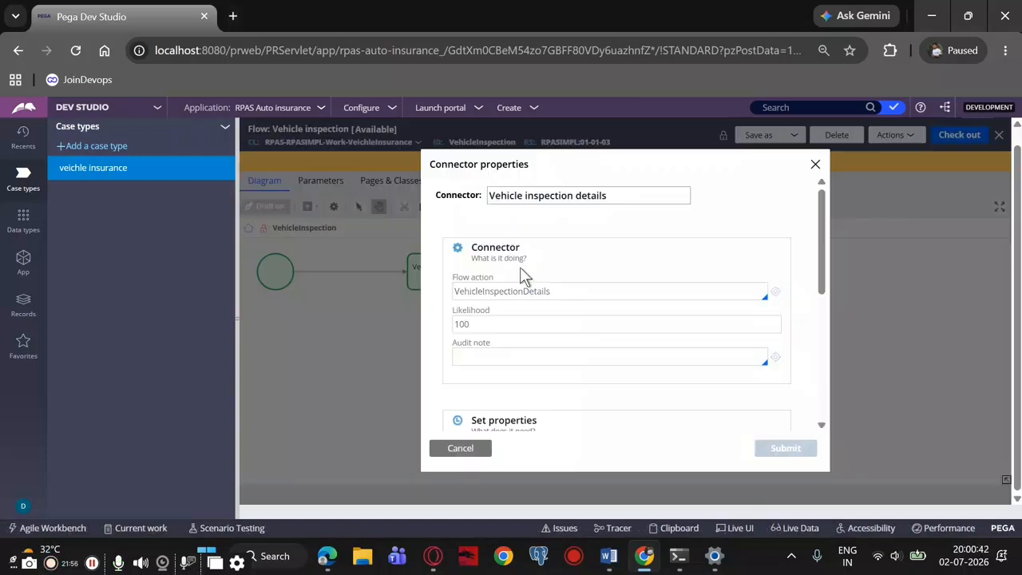
pyautogui.scroll(-3, 523, 359)
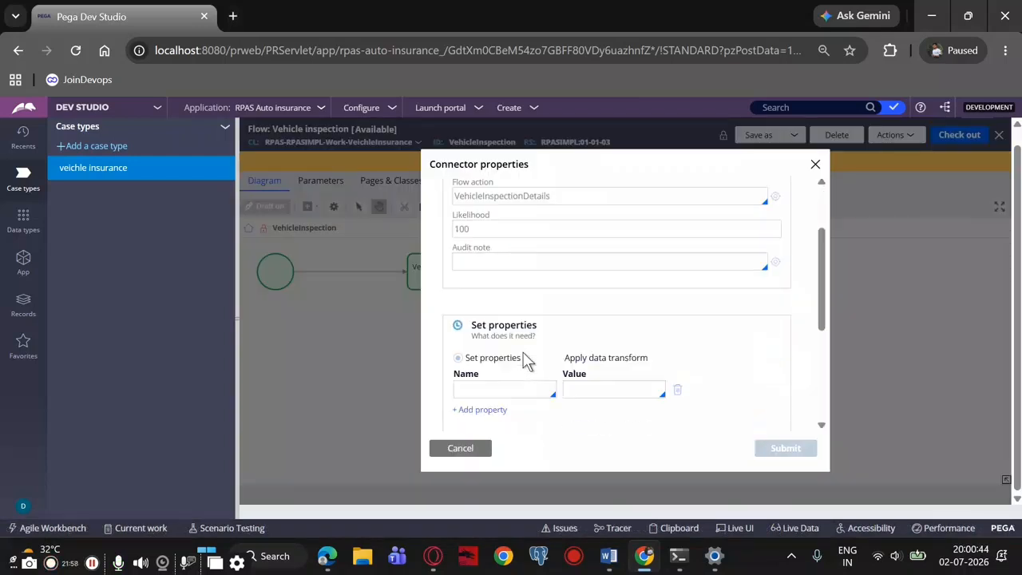
pyautogui.scroll(3, 524, 359)
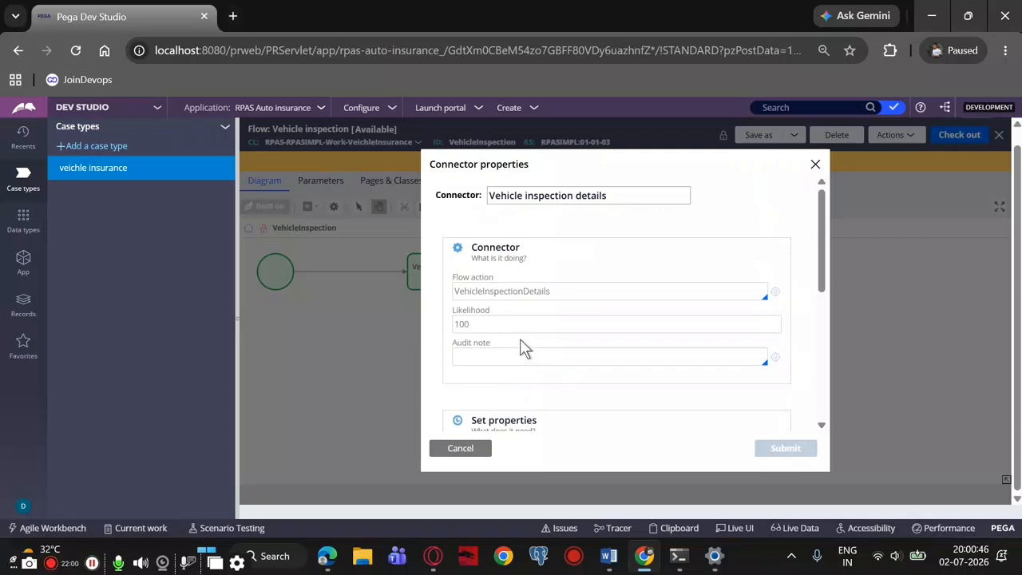
pyautogui.doubleClick(562, 293)
pyautogui.scroll(-1, 562, 292)
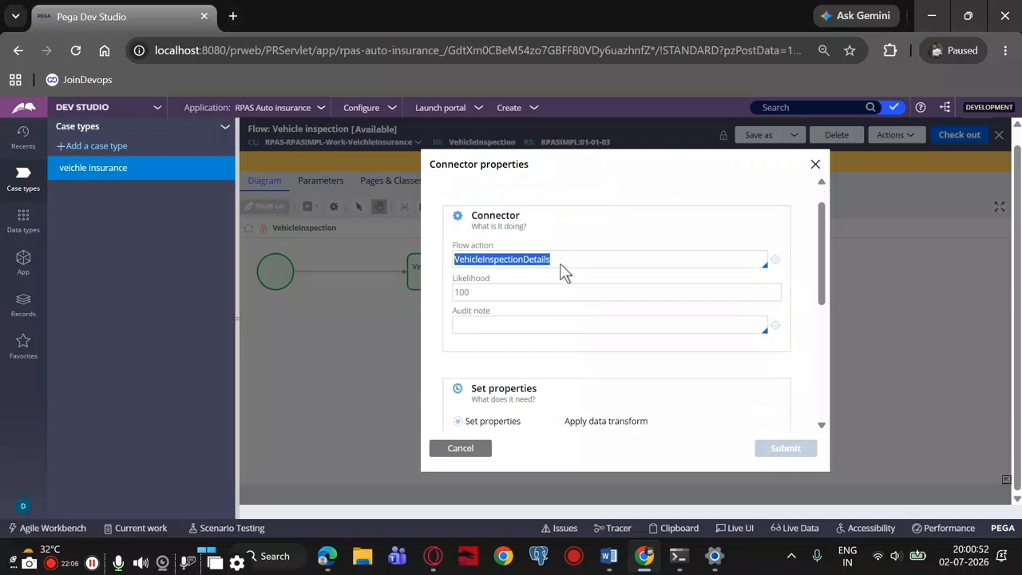
pyautogui.scroll(1, 565, 258)
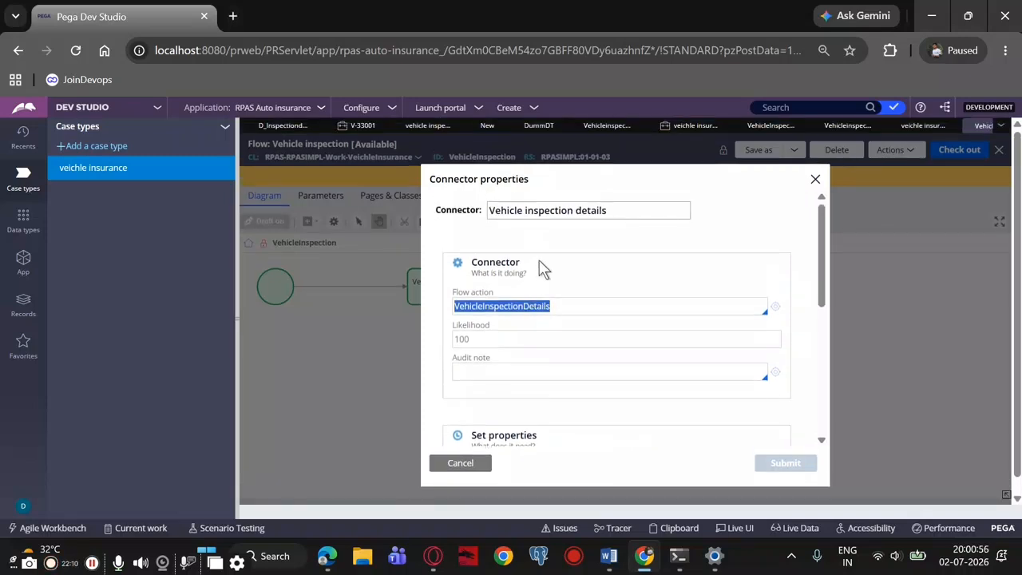
pyautogui.click(572, 213)
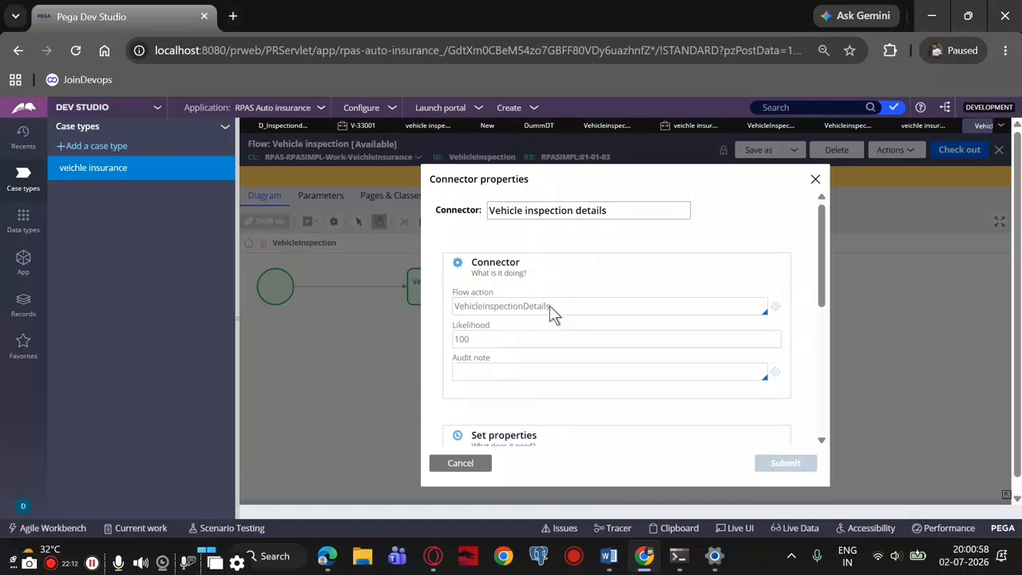
pyautogui.scroll(-4, 550, 303)
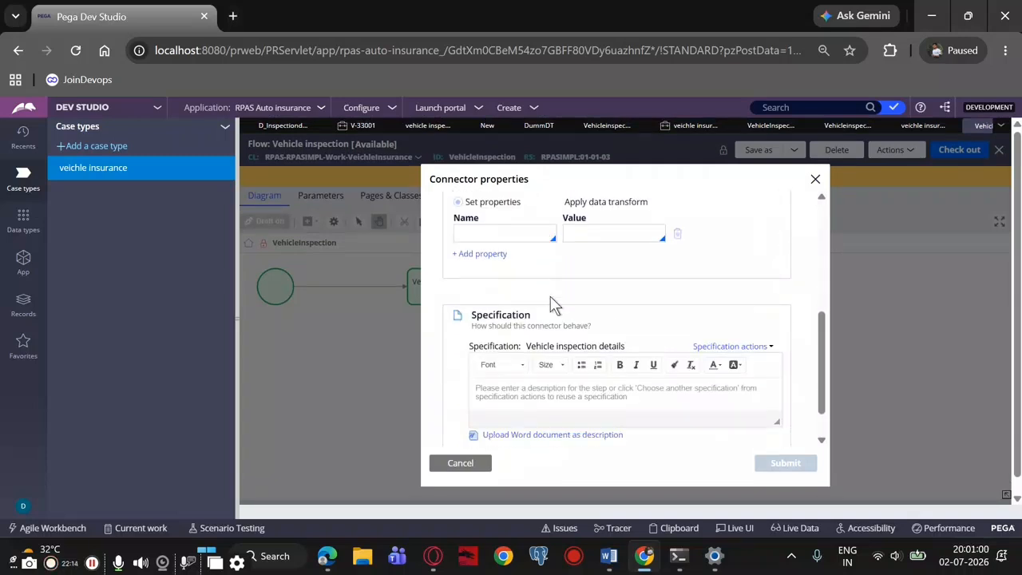
pyautogui.scroll(5, 550, 305)
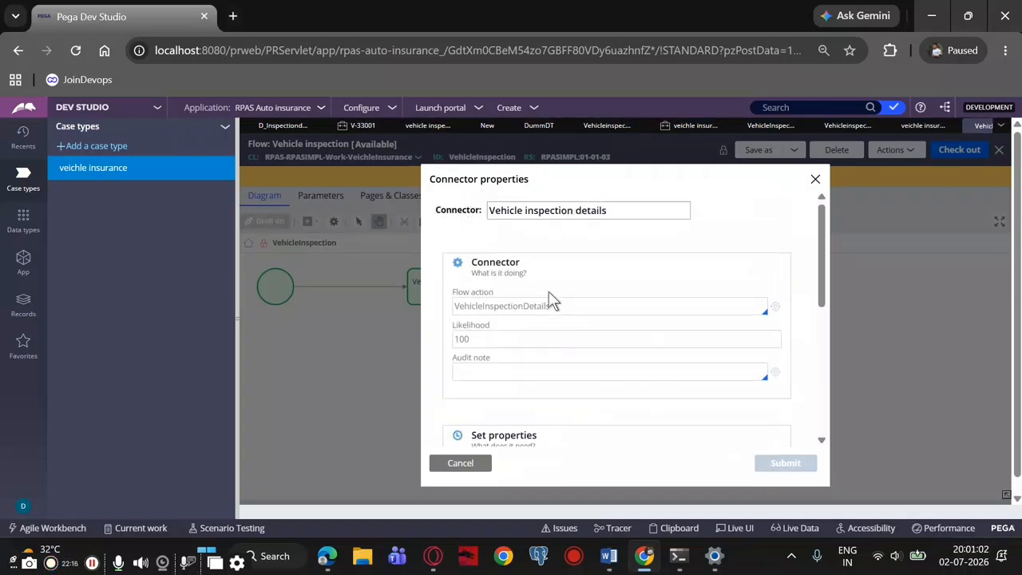
pyautogui.scroll(-4, 531, 311)
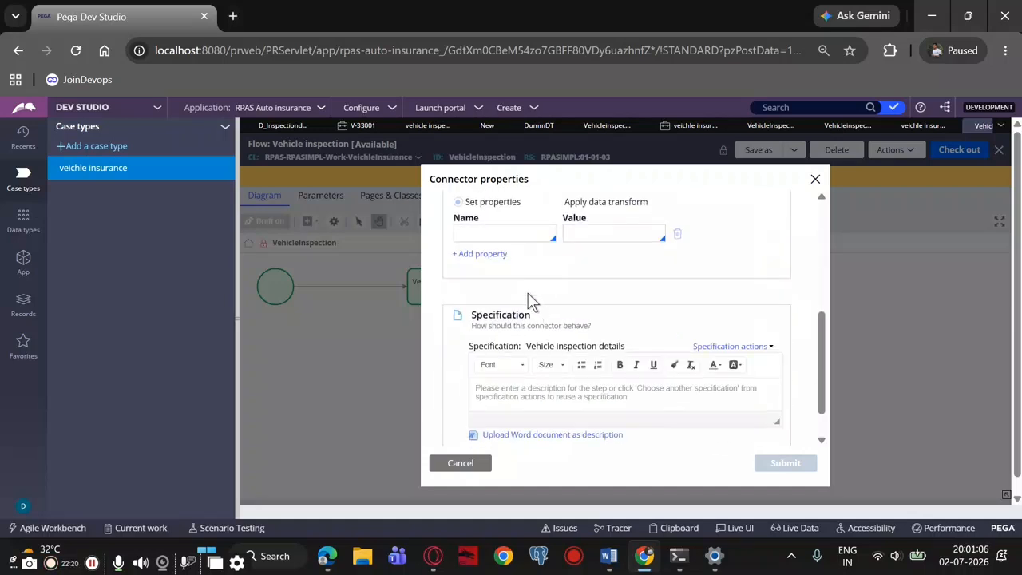
pyautogui.scroll(5, 488, 259)
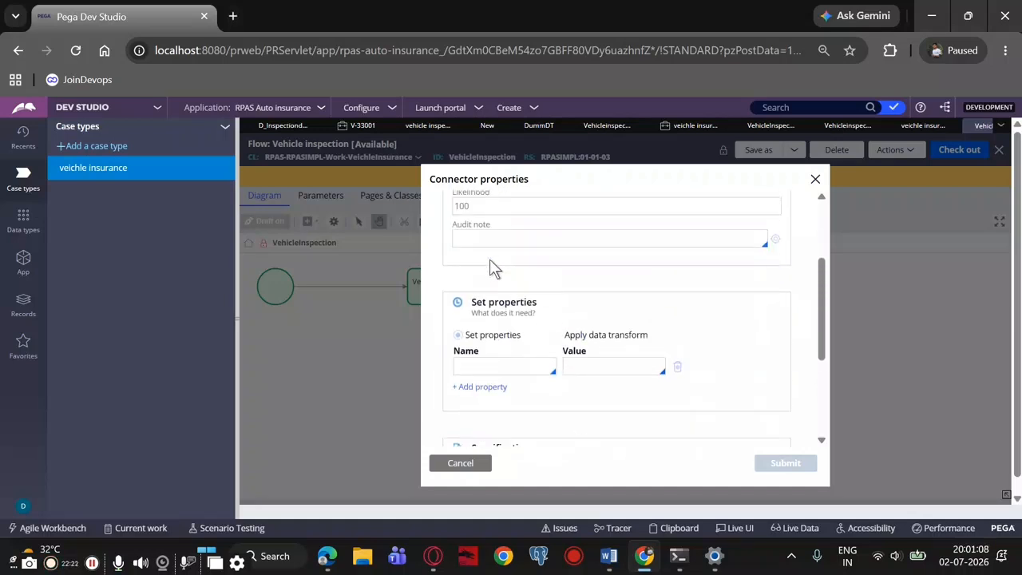
# Open the VehicleInspectionDetails flow action referenced by the connector, and return to the Vehicle inspection flow with the connector properties closed
pyautogui.doubleClick(502, 307)
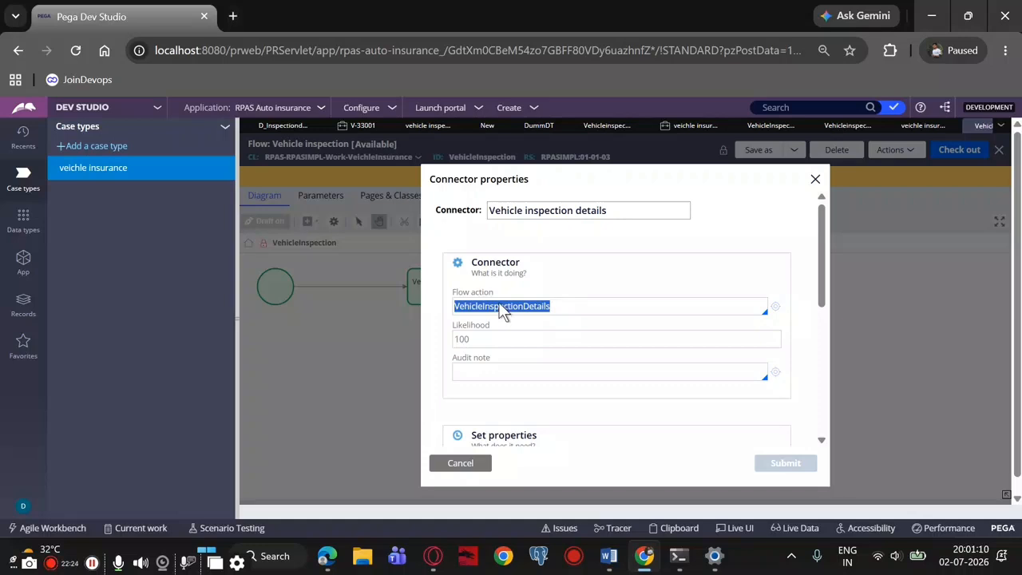
pyautogui.click(773, 307)
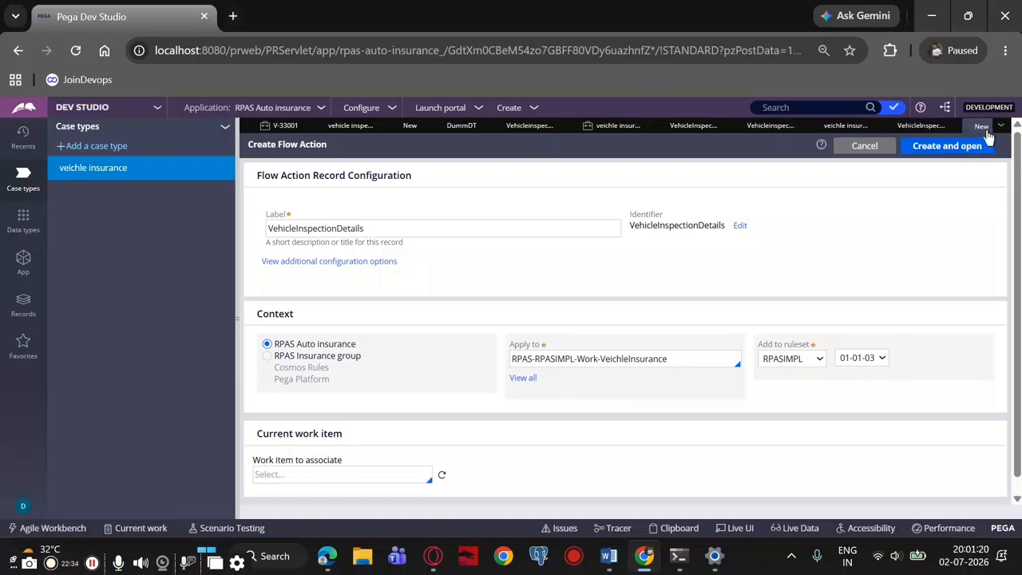
pyautogui.click(911, 126)
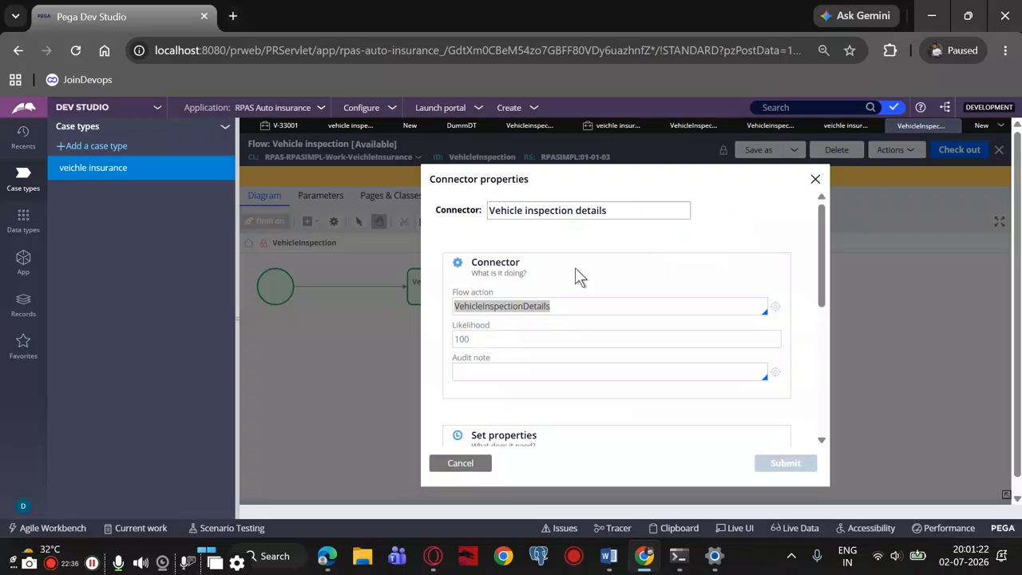
pyautogui.click(812, 178)
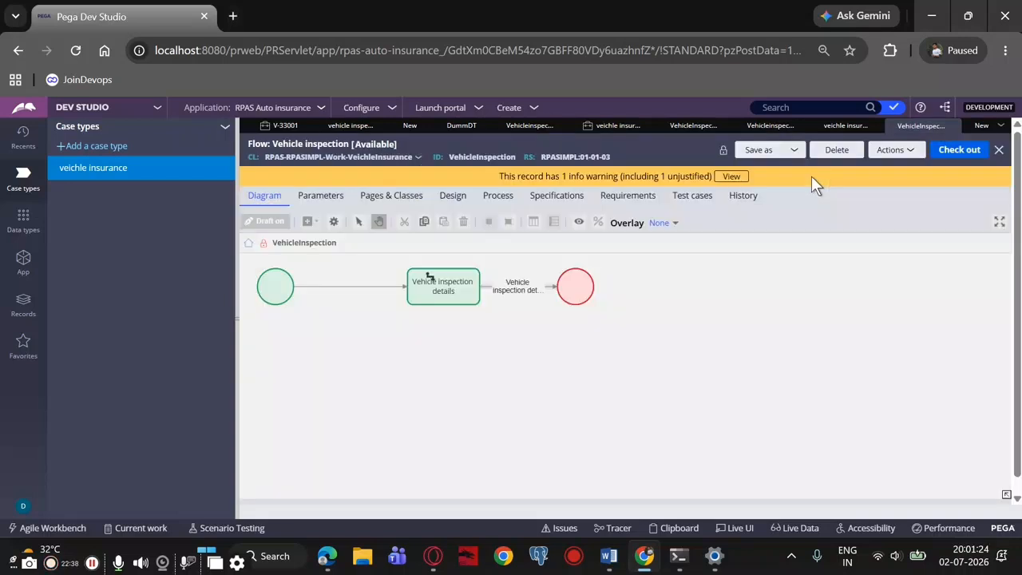
pyautogui.doubleClick(517, 286)
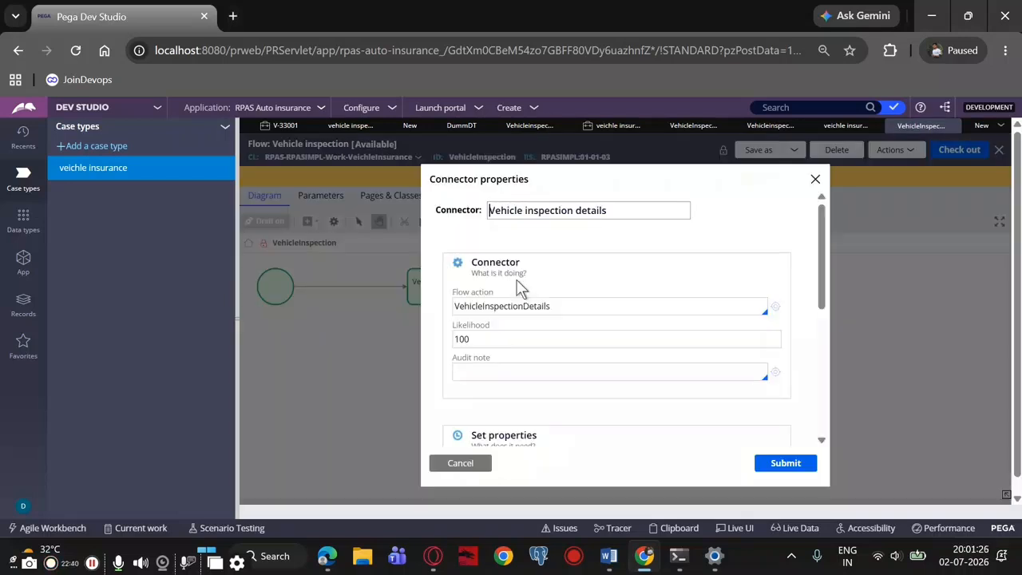
pyautogui.click(816, 179)
# Examine the Vehicle inspection details assignment's routing, service level and advanced settings, and review the properties of its outgoing connector
pyautogui.doubleClick(453, 286)
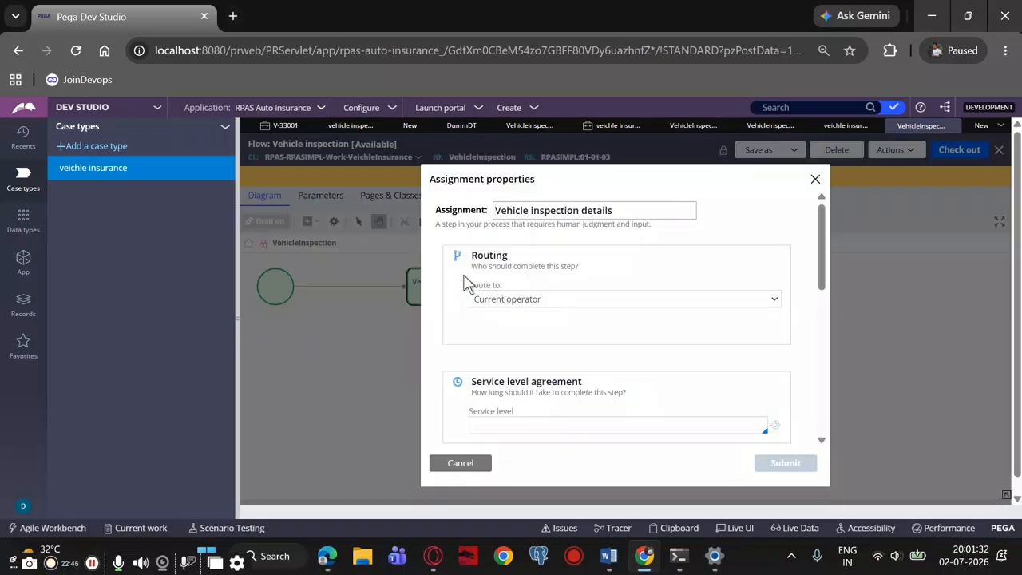
pyautogui.scroll(-10, 468, 286)
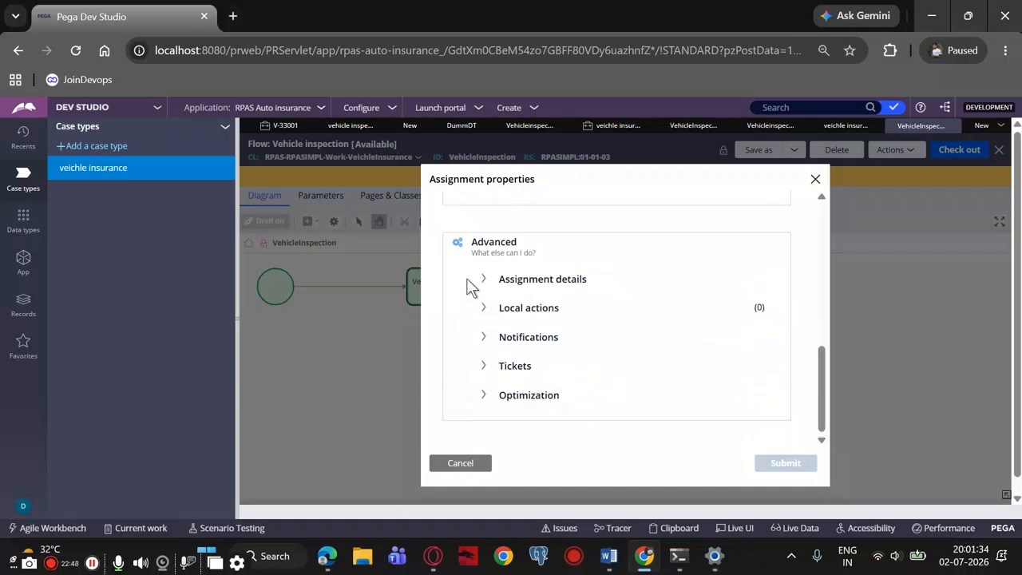
pyautogui.scroll(10, 468, 285)
pyautogui.click(815, 179)
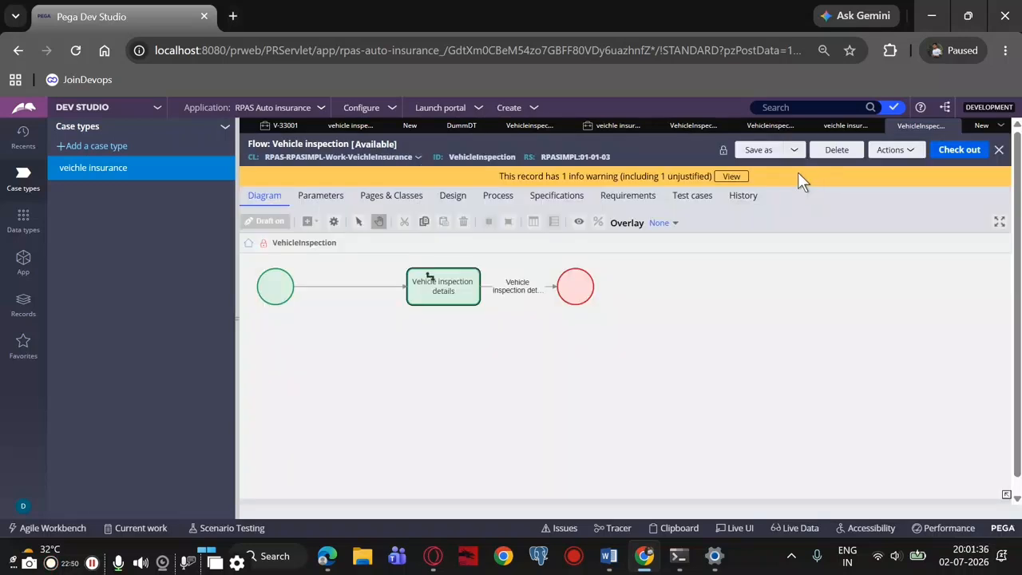
pyautogui.doubleClick(523, 288)
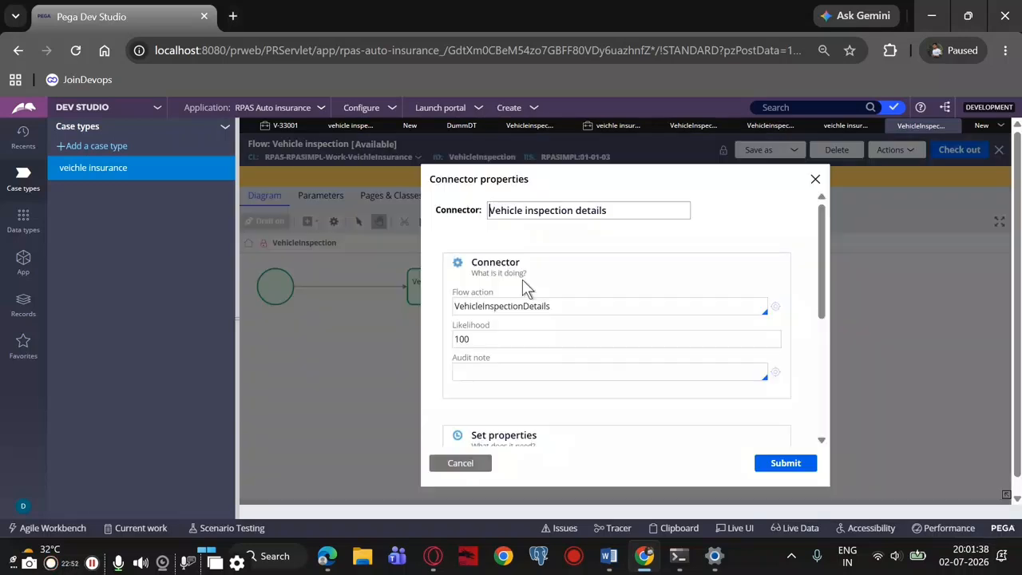
pyautogui.scroll(-5, 523, 283)
pyautogui.scroll(5, 525, 284)
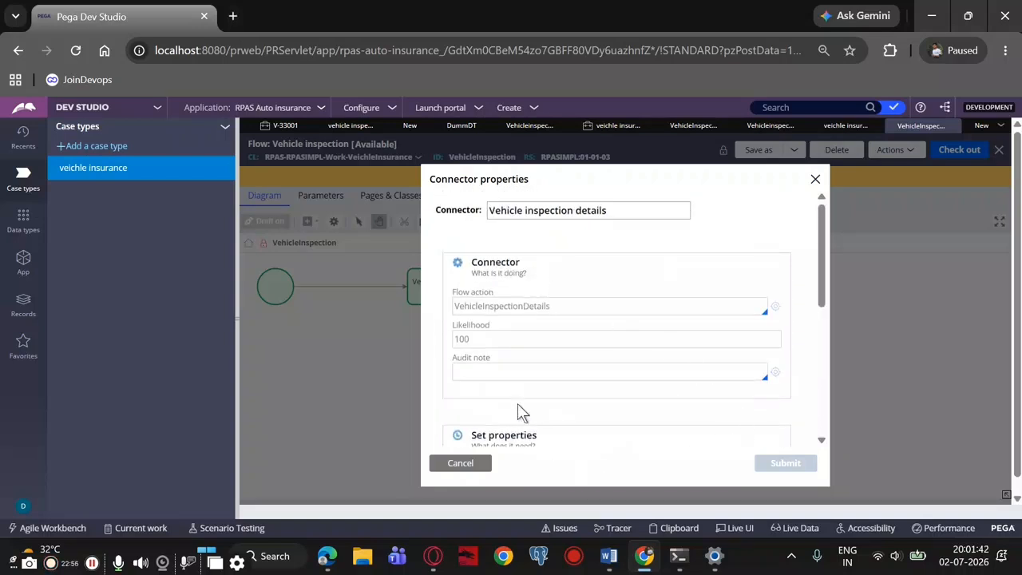
pyautogui.scroll(-5, 518, 405)
pyautogui.click(815, 181)
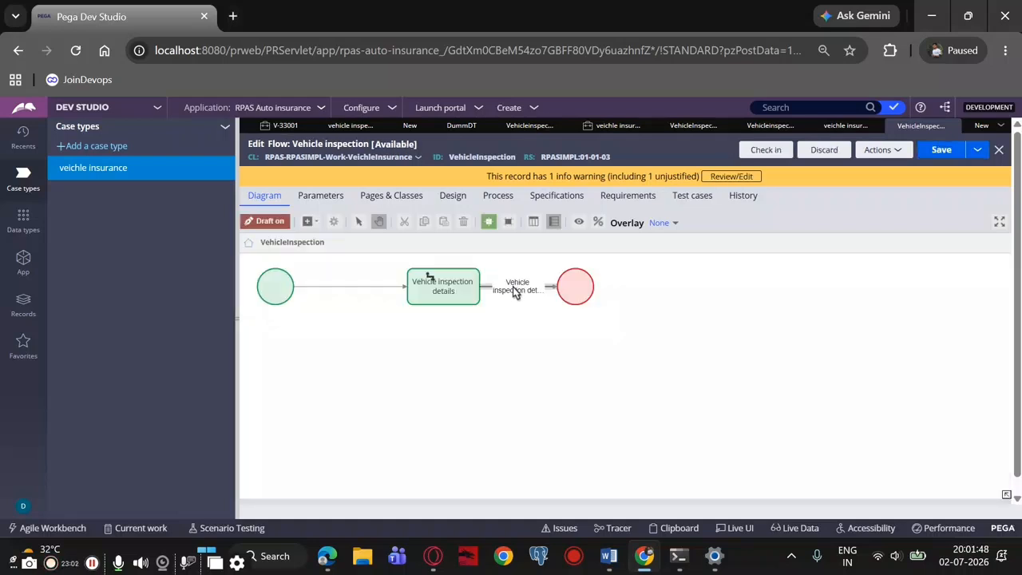
# Replace the Vehicle inspection details connector's flow action with VehicleinspectionFA and save the Vehicle inspection flow
pyautogui.doubleClick(515, 289)
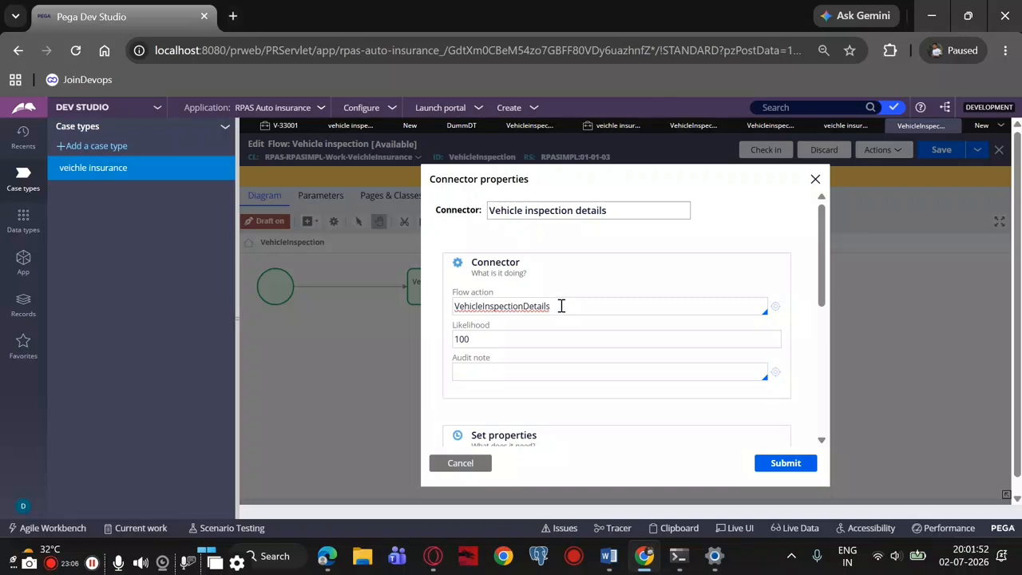
pyautogui.press('BackSpace')
pyautogui.press('BackSpace')
pyautogui.press('BackSpace')
pyautogui.press('BackSpace')
pyautogui.press('BackSpace')
pyautogui.press('BackSpace')
pyautogui.press('BackSpace')
pyautogui.press('BackSpace')
pyautogui.press('BackSpace')
pyautogui.press('BackSpace')
pyautogui.press('BackSpace')
pyautogui.press('BackSpace')
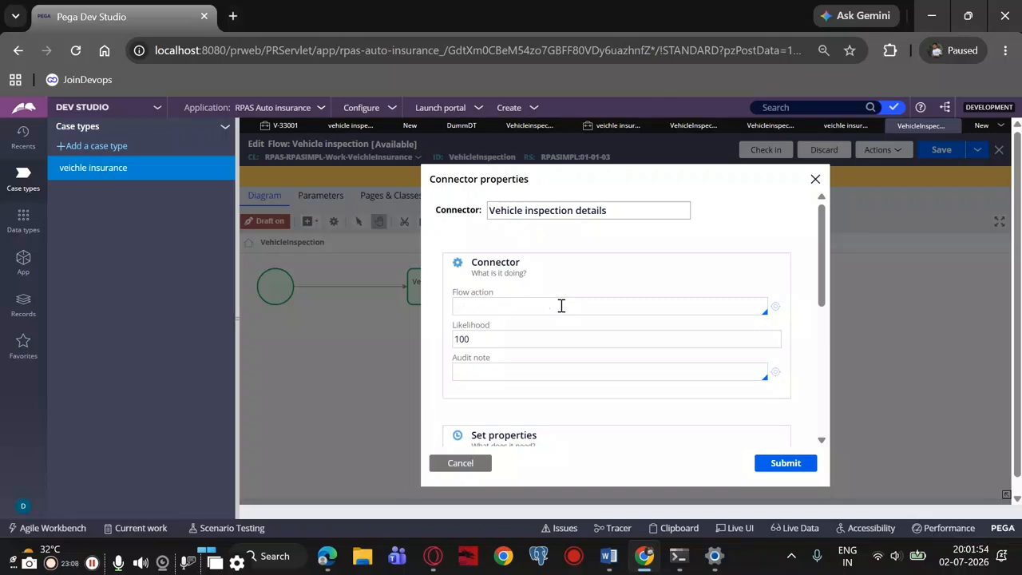
pyautogui.click(561, 306)
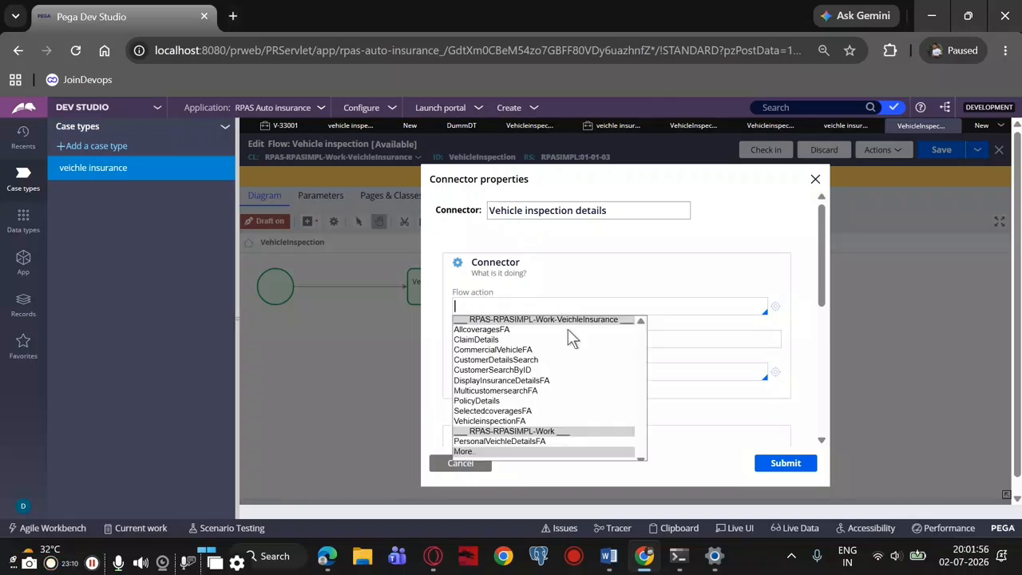
pyautogui.scroll(-1, 568, 337)
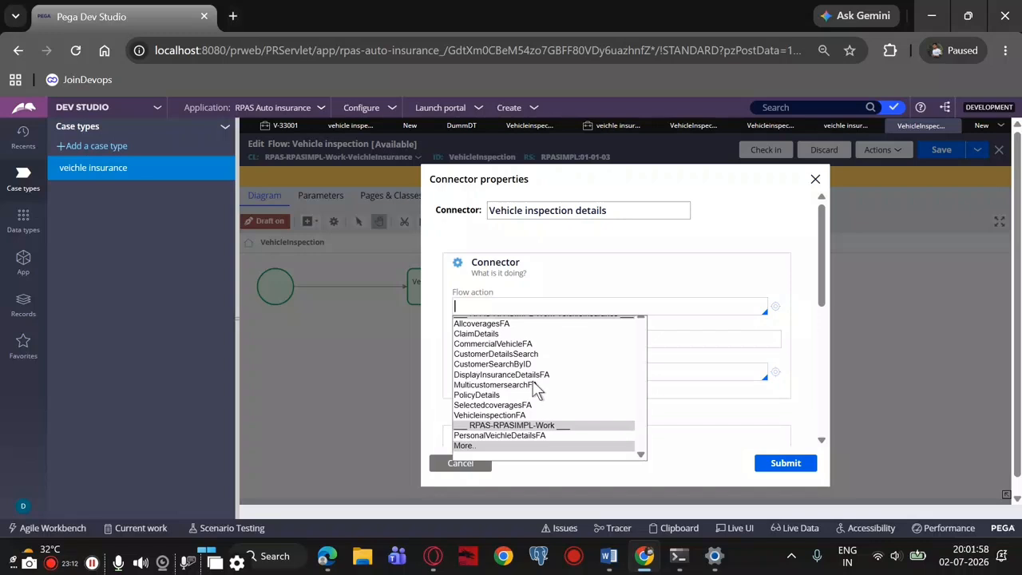
pyautogui.click(480, 422)
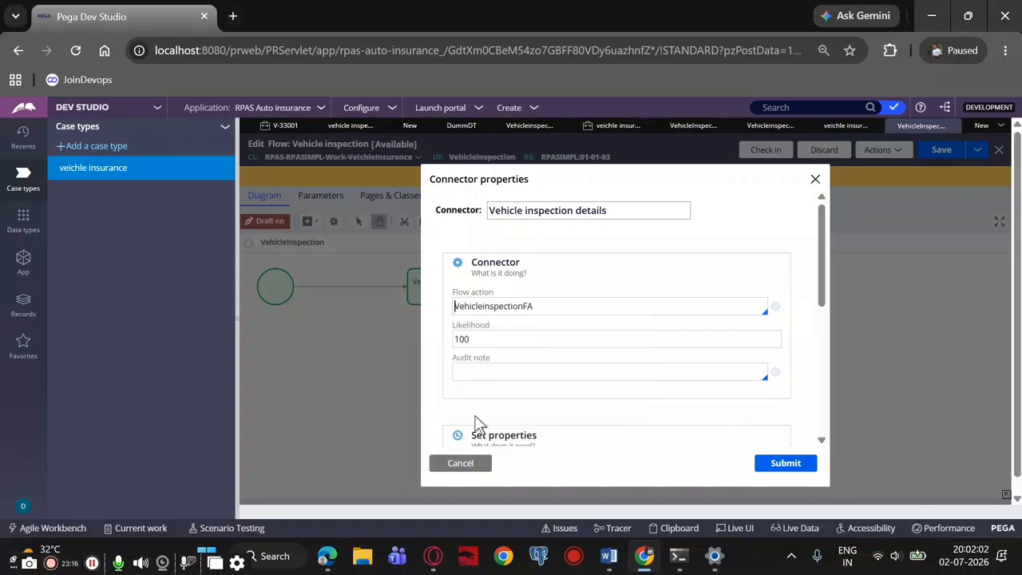
pyautogui.click(786, 464)
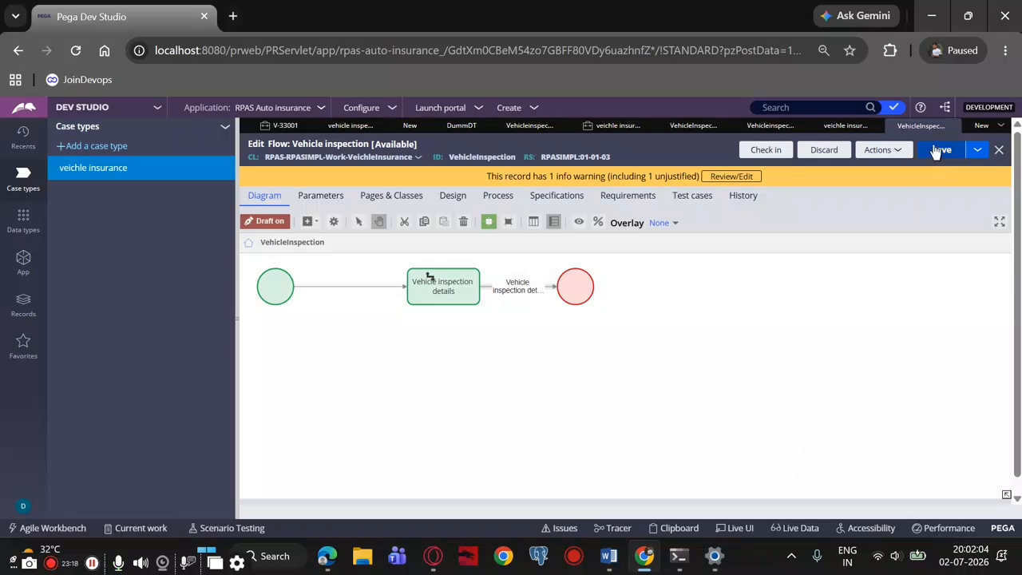
pyautogui.click(926, 152)
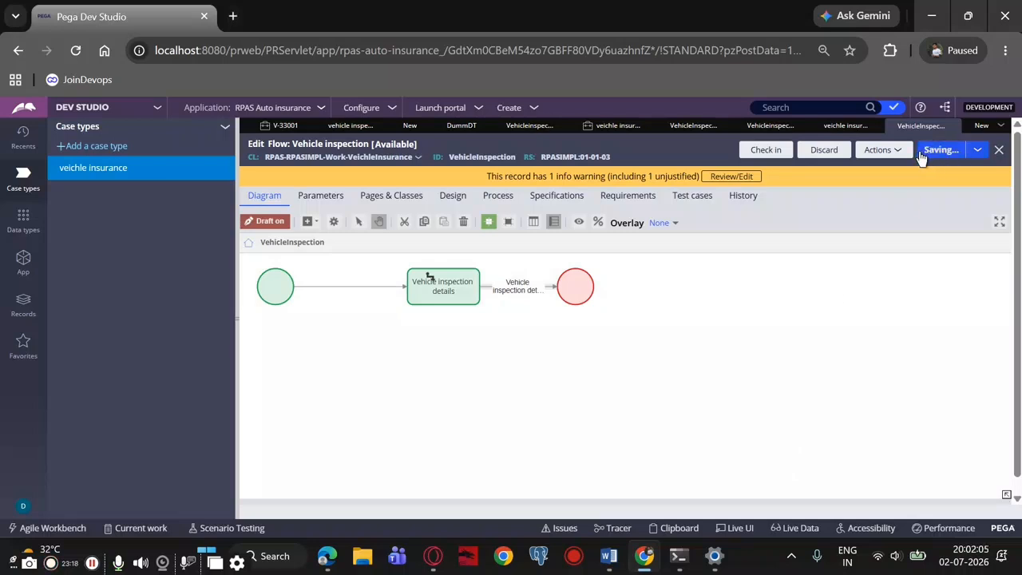
# Create a new veichle insurance case and change it to the next stage, Address
pyautogui.click(534, 108)
pyautogui.moveTo(550, 128)
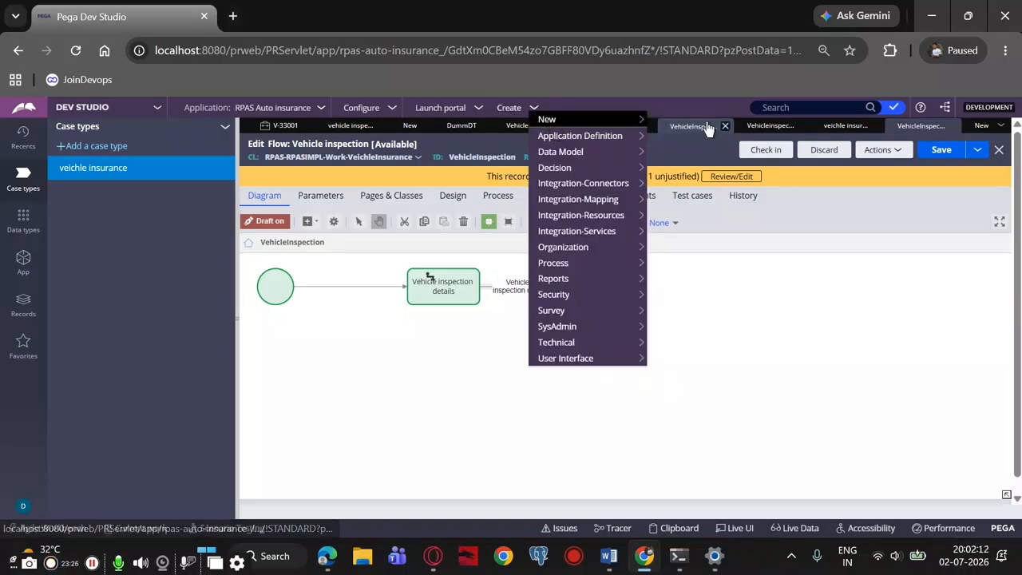
pyautogui.click(660, 120)
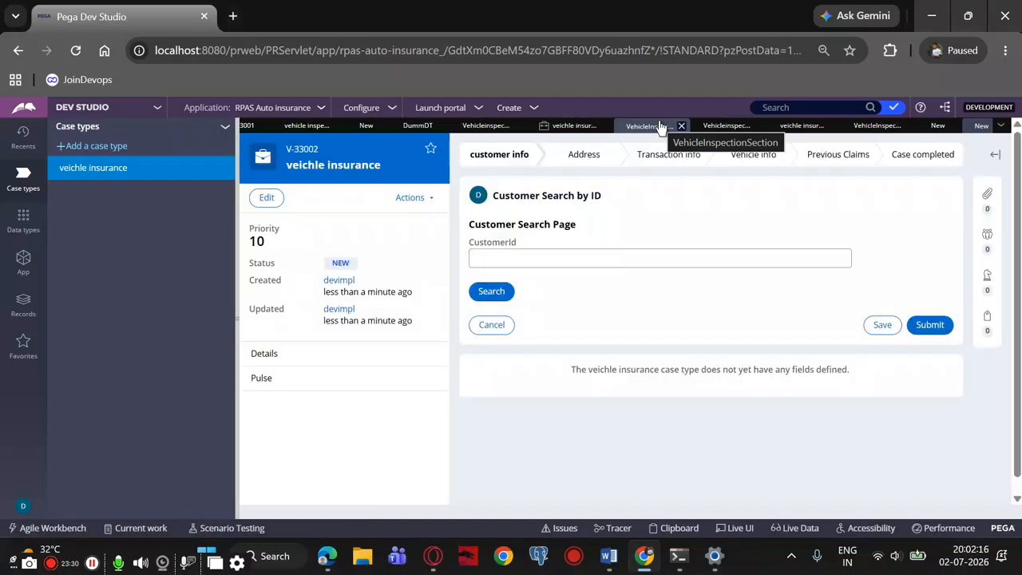
pyautogui.click(407, 199)
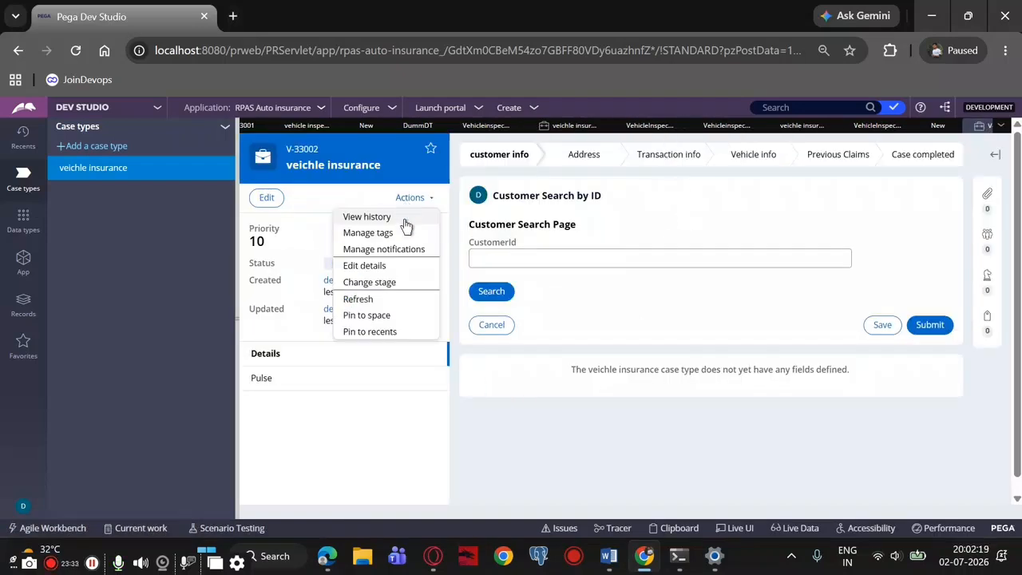
pyautogui.click(379, 284)
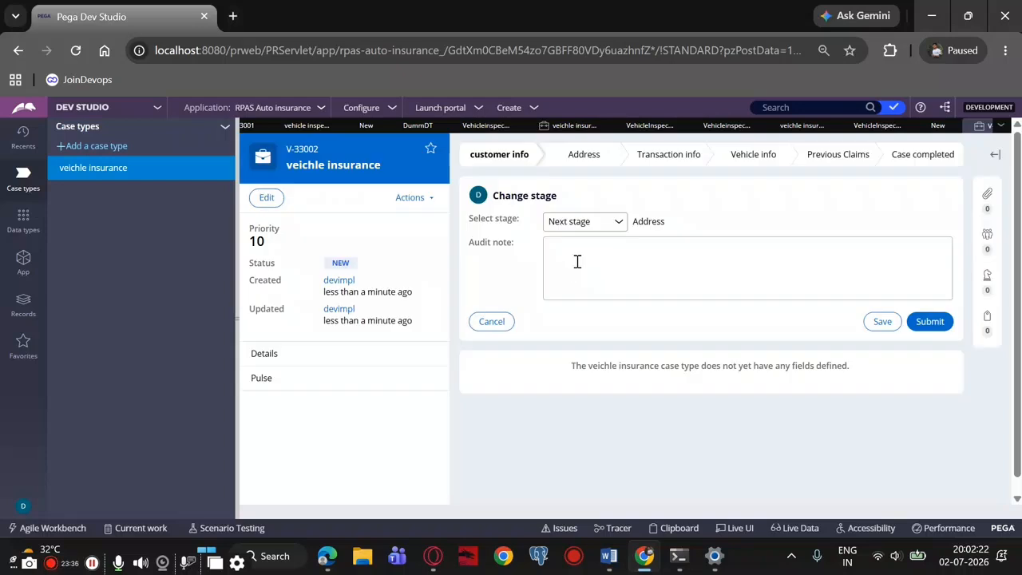
pyautogui.click(930, 321)
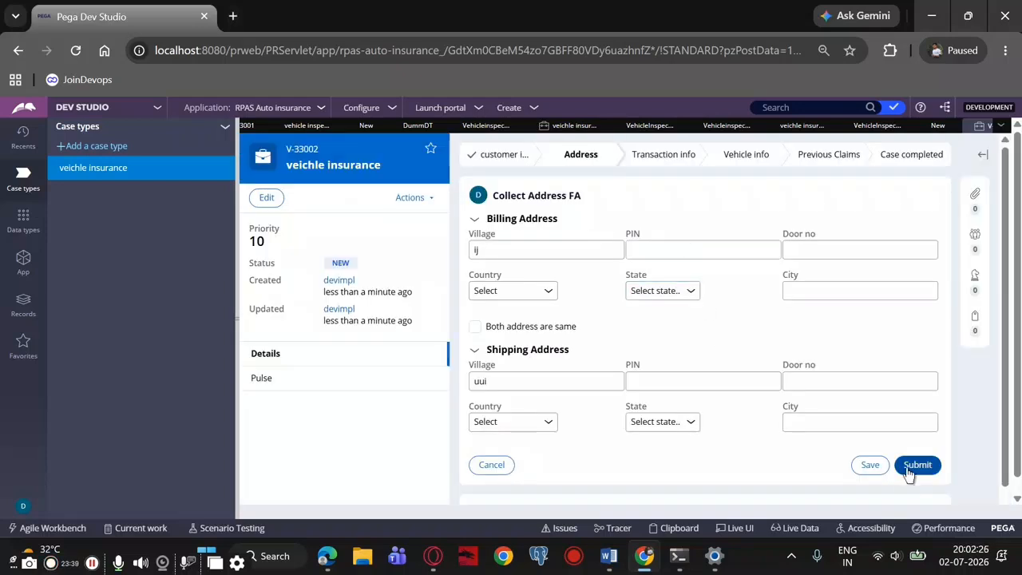
# Advance the case to the vehicle inspection form by submitting the address, policy, vehicle and coverage forms without entering data
pyautogui.click(910, 470)
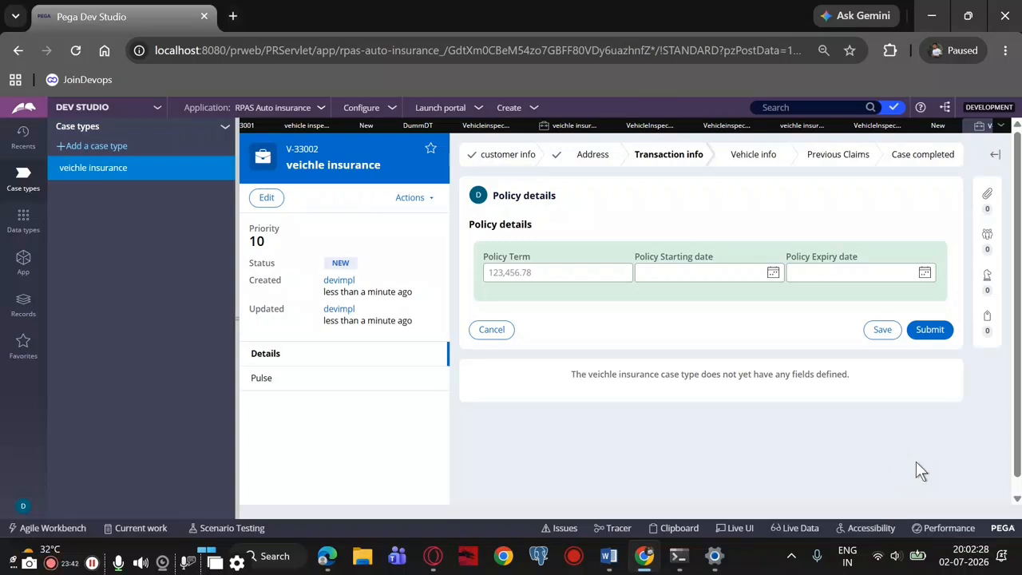
pyautogui.click(931, 330)
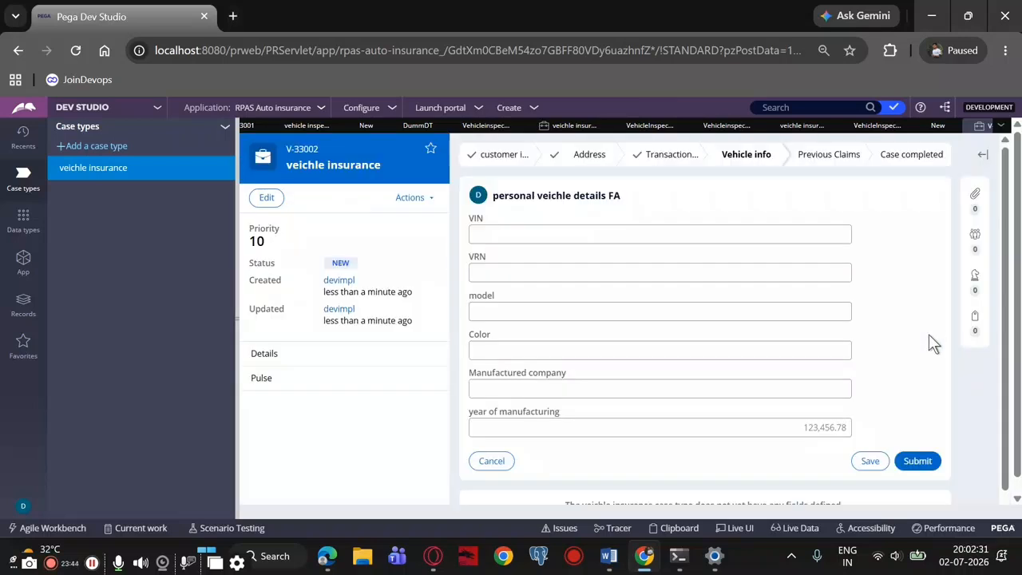
pyautogui.click(927, 462)
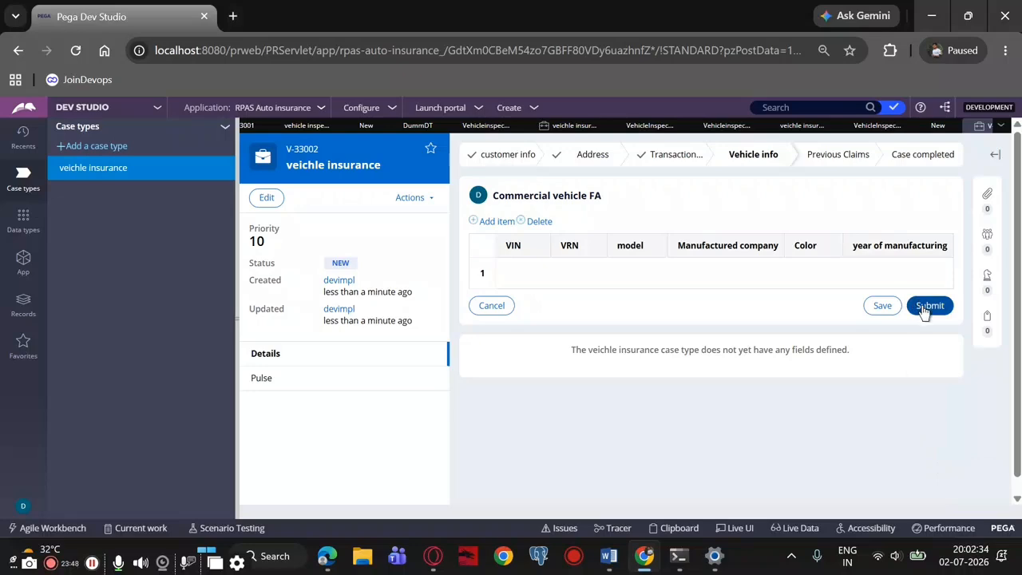
pyautogui.click(927, 307)
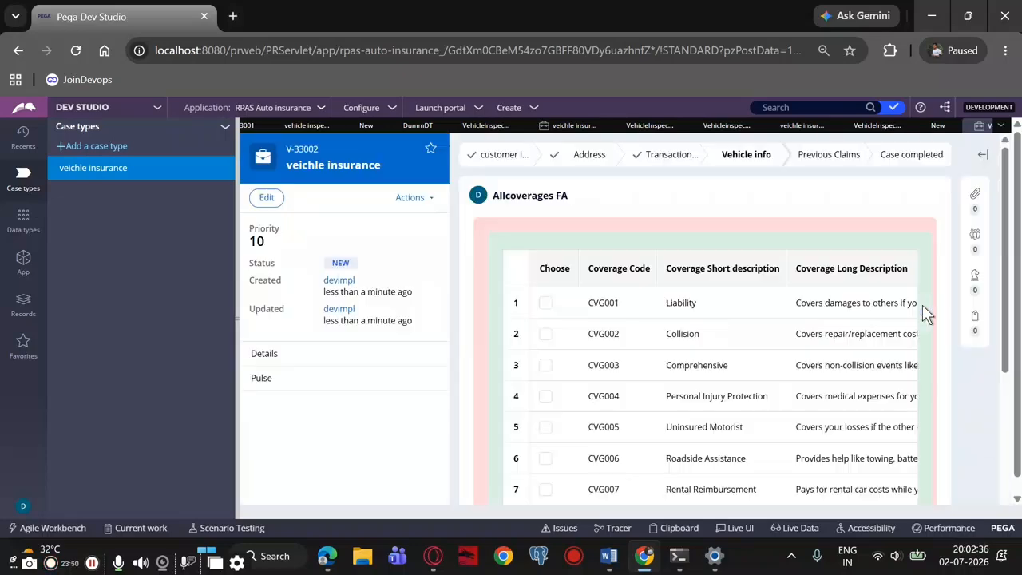
pyautogui.scroll(-3, 913, 348)
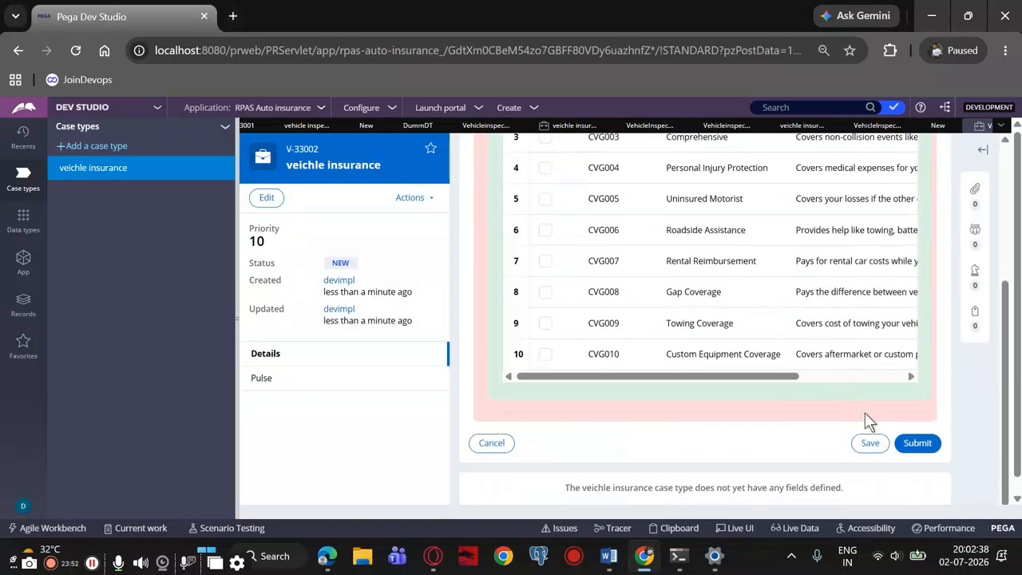
pyautogui.click(916, 442)
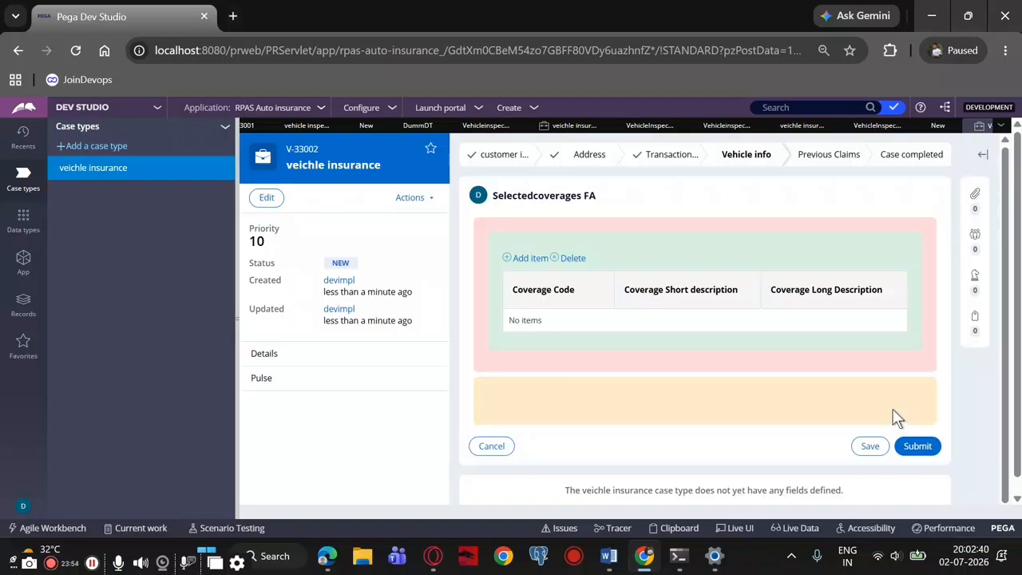
pyautogui.click(910, 447)
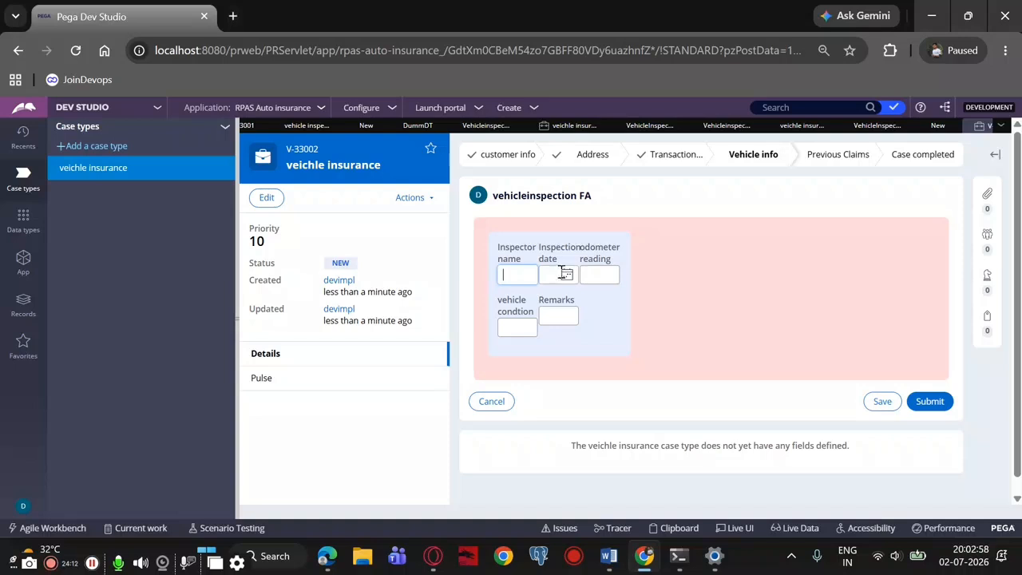
# Enter the inspector's name and pick an inspection date in the vehicle inspection form
pyautogui.write('rsje')
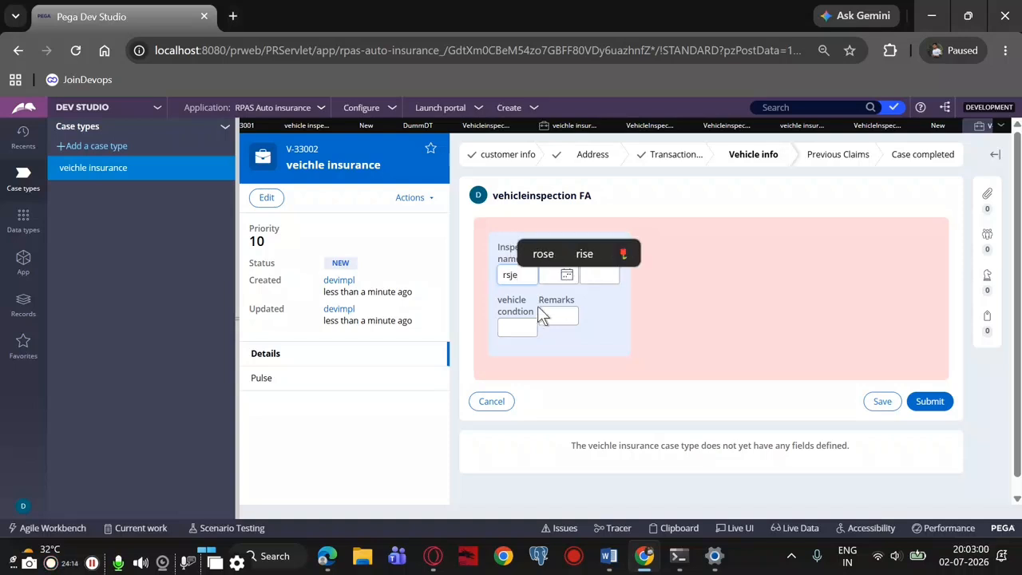
pyautogui.press('BackSpace')
pyautogui.press('BackSpace')
pyautogui.write('ajesh')
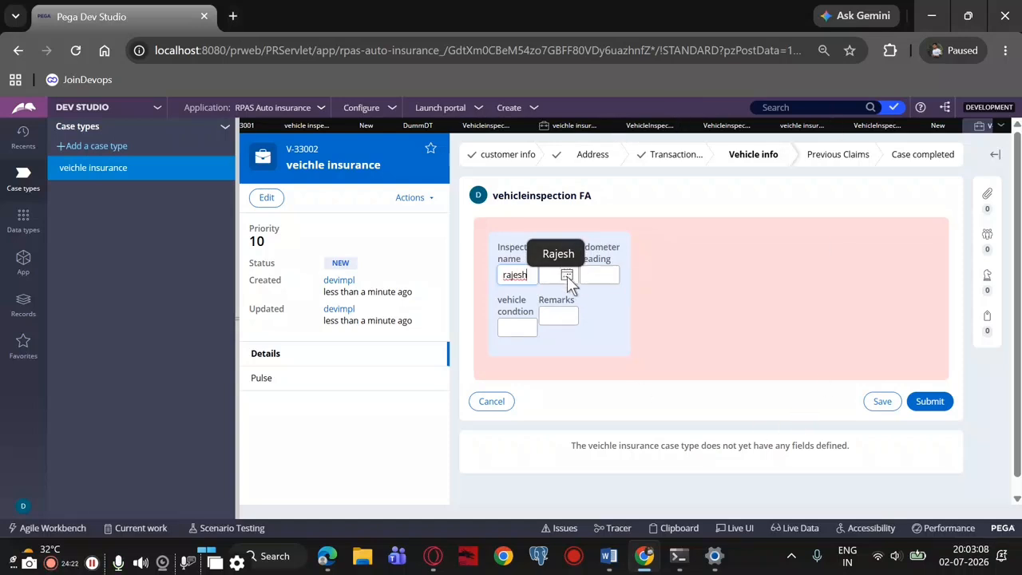
pyautogui.click(503, 272)
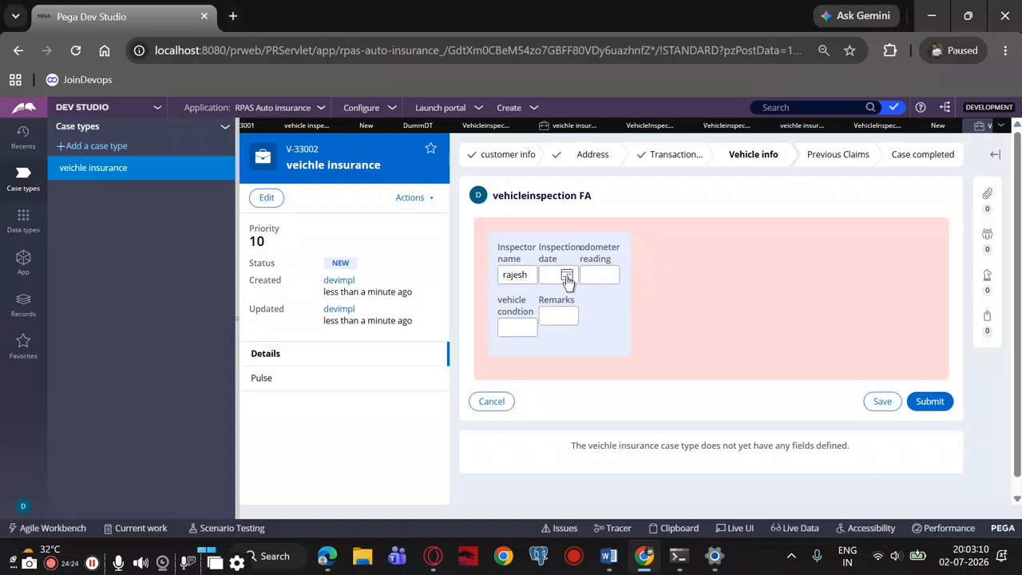
pyautogui.click(568, 275)
pyautogui.click(616, 329)
# Fill in odometer reading 4000, vehicle condition good and remarks ok, and submit the inspection form
pyautogui.click(610, 280)
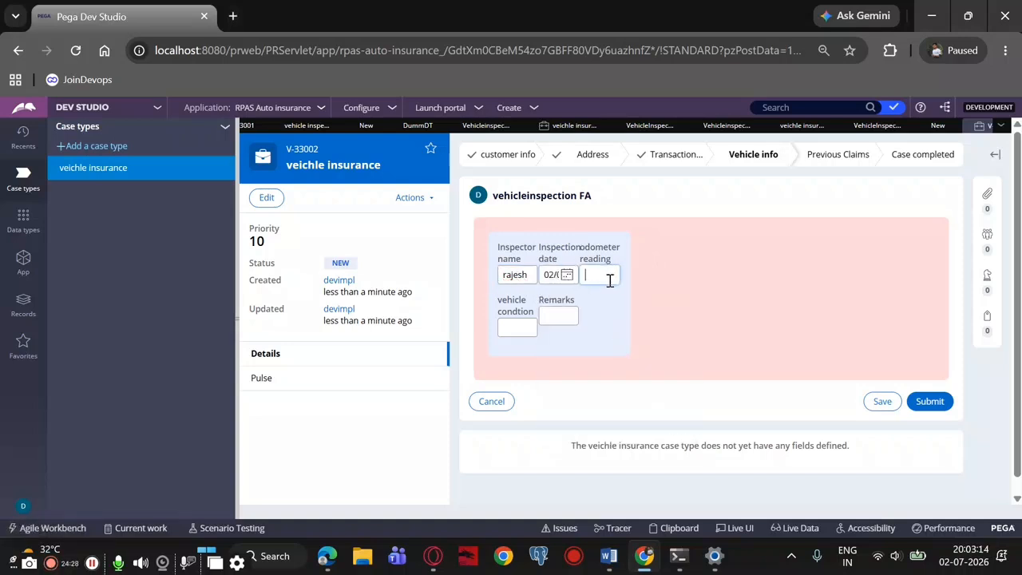
pyautogui.write('4000')
pyautogui.click(522, 329)
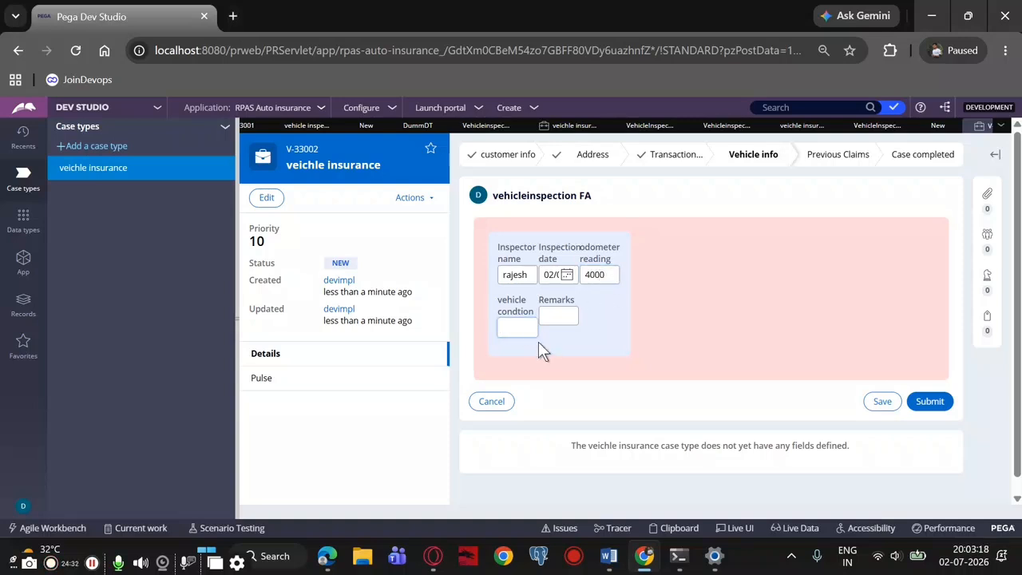
pyautogui.write('goo')
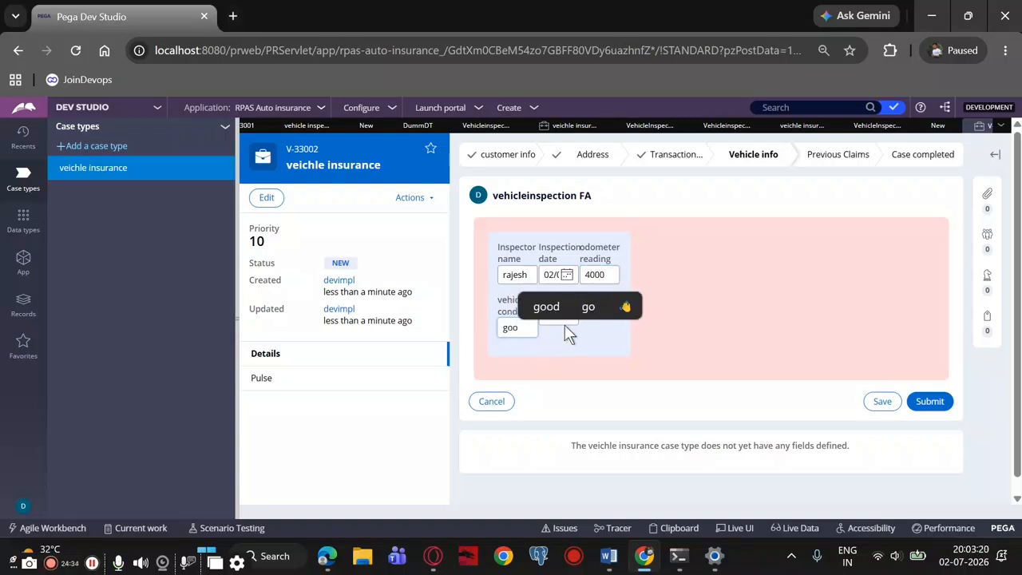
pyautogui.write('d')
pyautogui.click(565, 315)
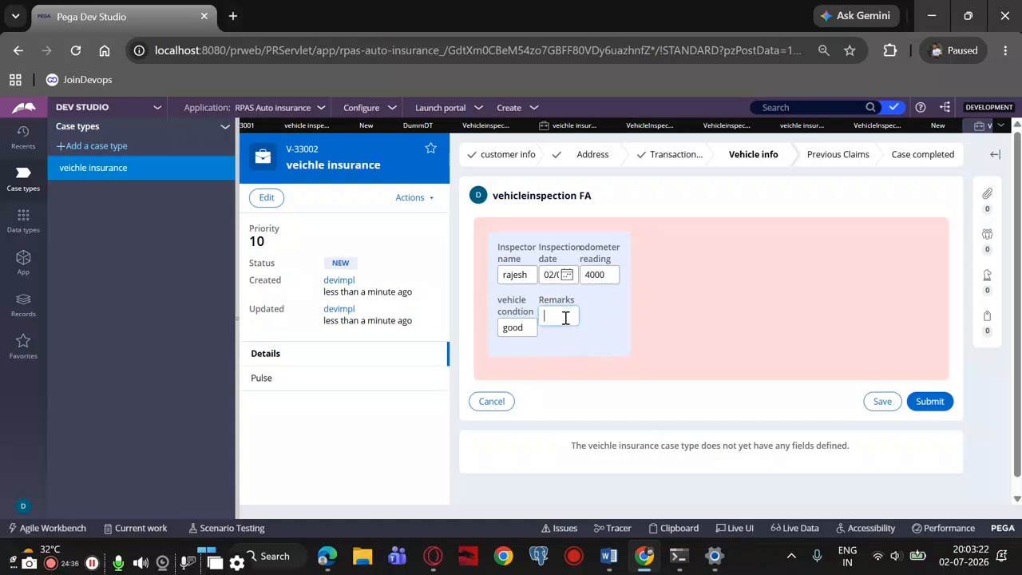
pyautogui.write('ok')
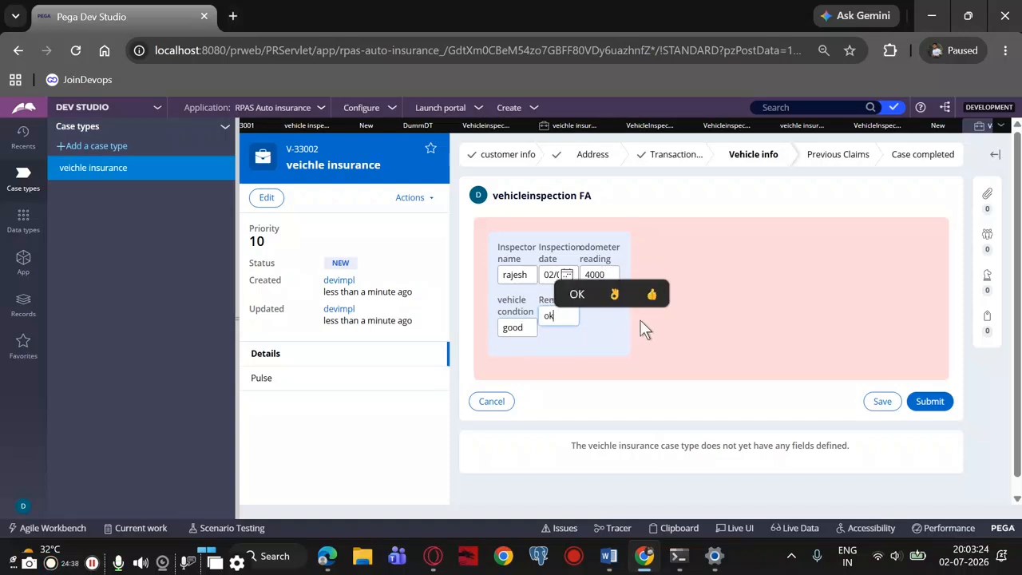
pyautogui.click(939, 401)
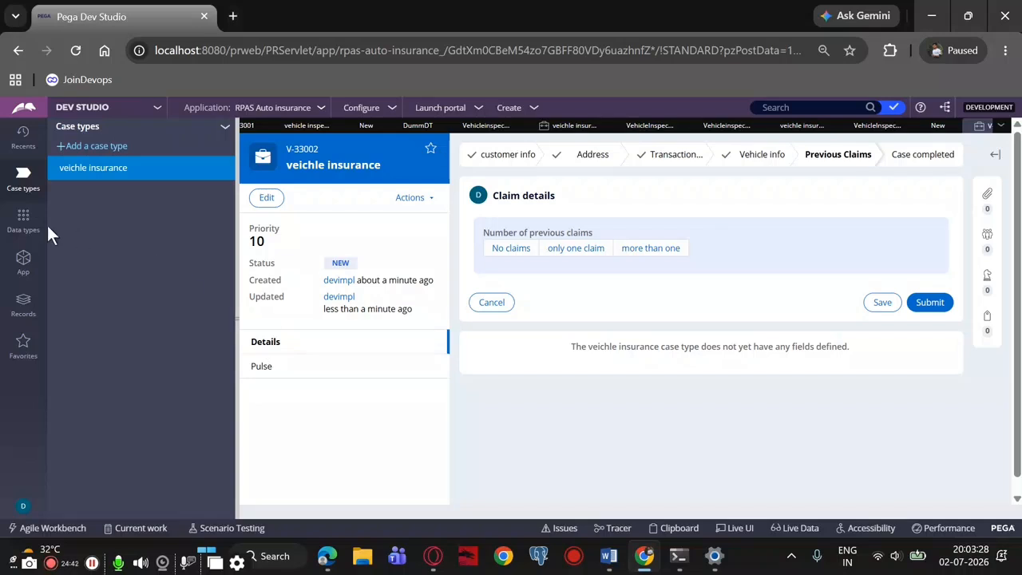
# Open the vehicle inspection data type's records and refresh them to check for the submitted inspection
pyautogui.click(23, 222)
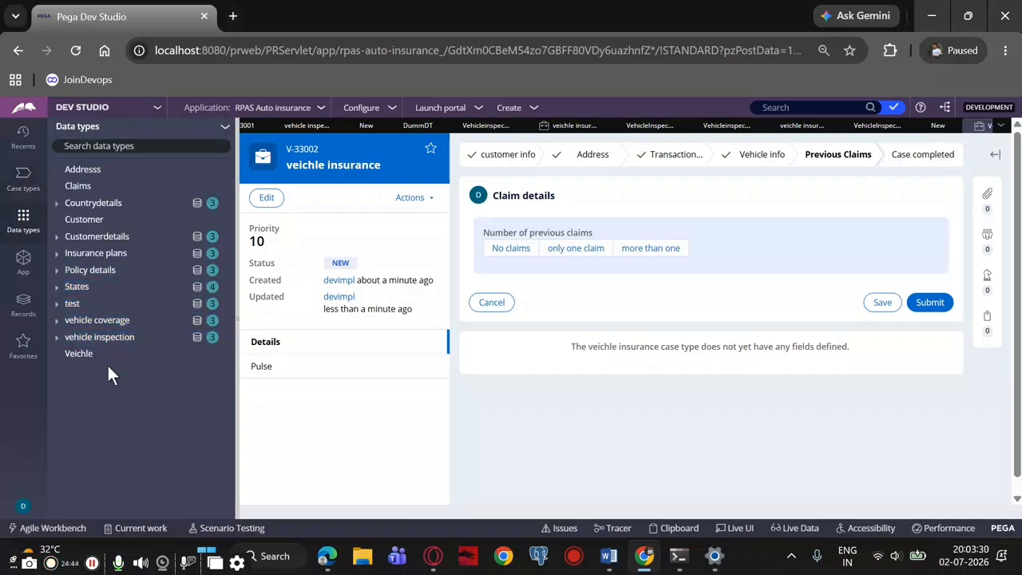
pyautogui.click(102, 338)
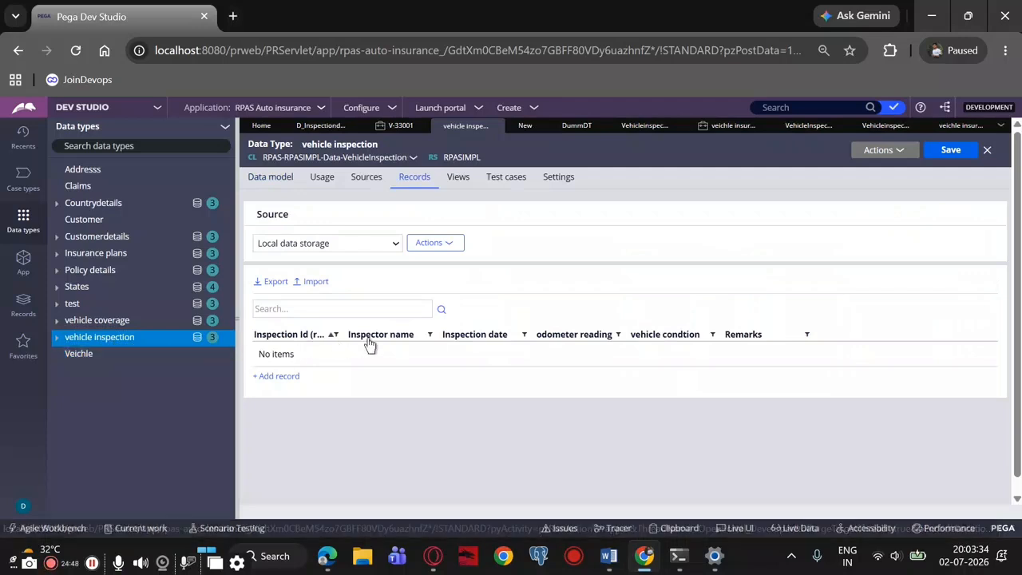
pyautogui.click(887, 151)
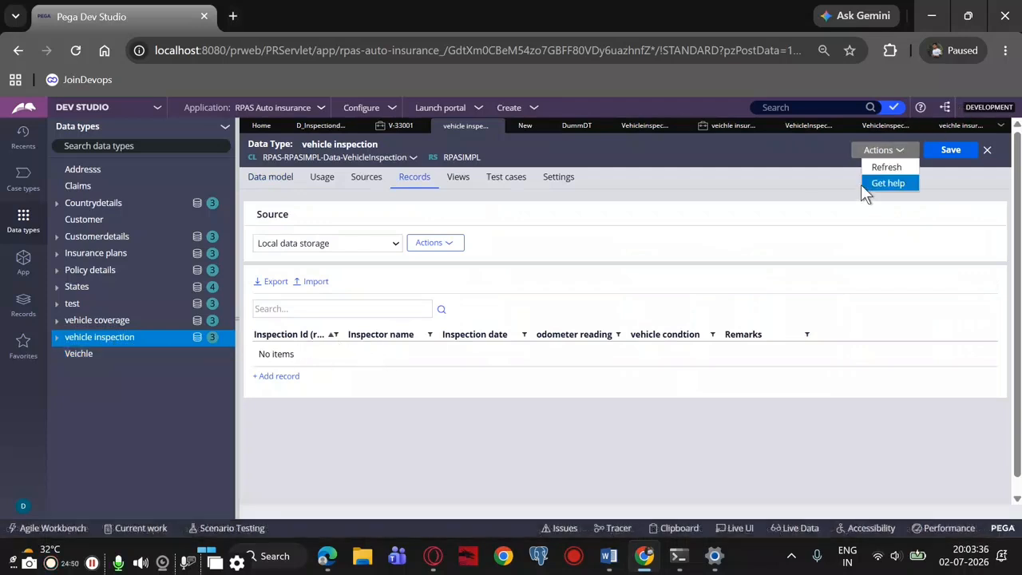
pyautogui.click(868, 183)
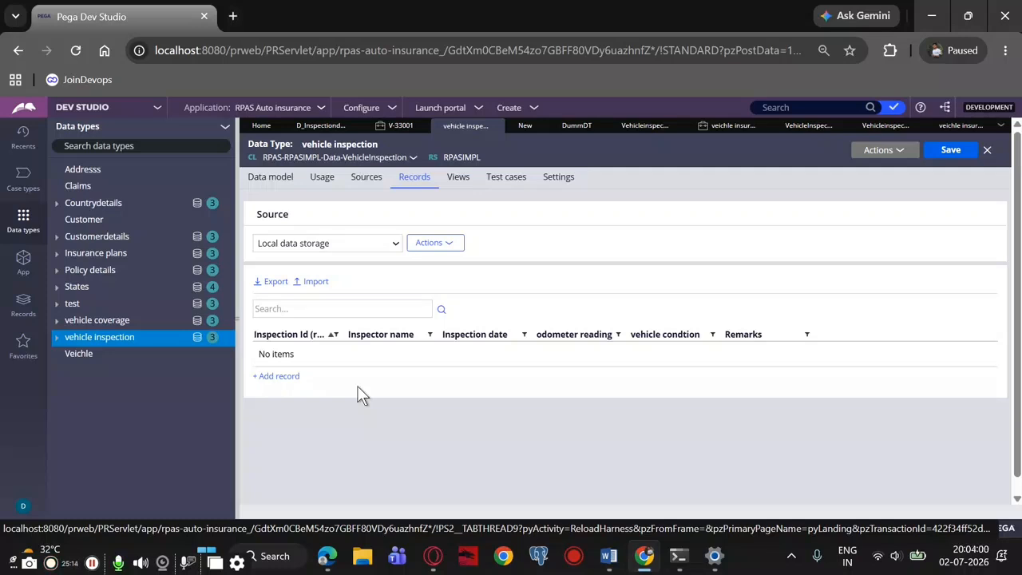
# Examine the vehicleinspection FA flow action's layout, validation, pre-processing and post-processing settings
pyautogui.click(858, 125)
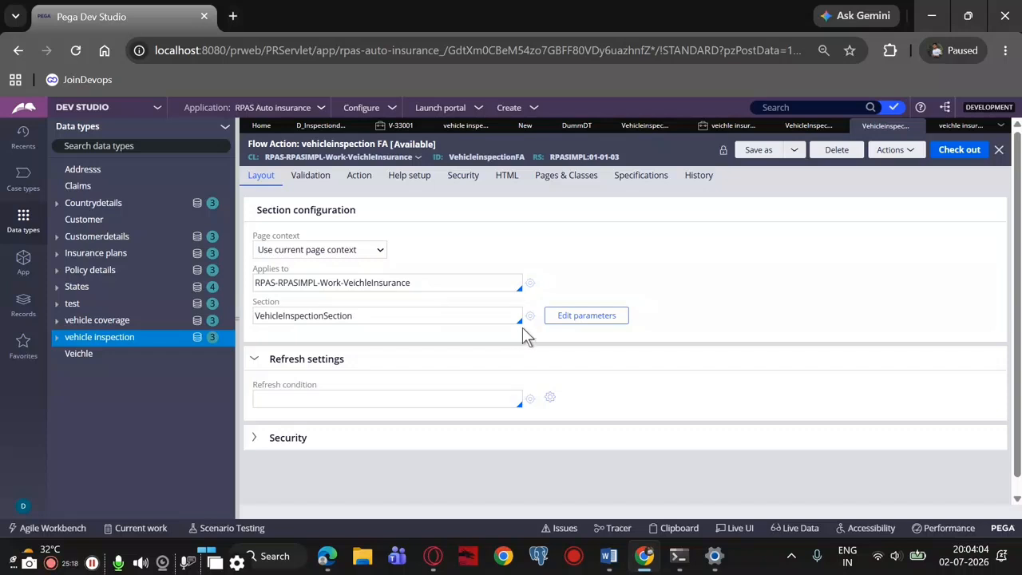
pyautogui.click(355, 177)
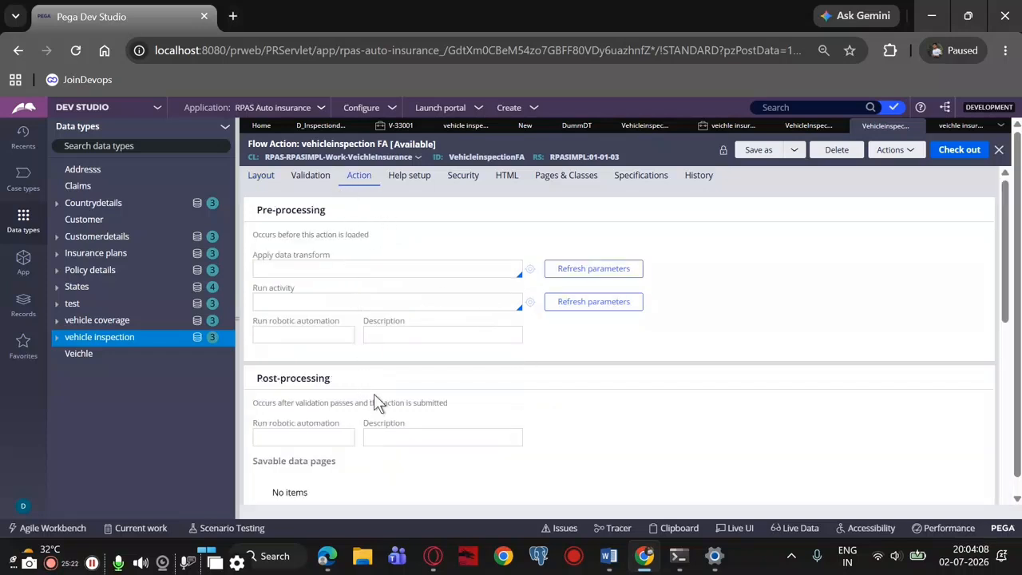
pyautogui.click(319, 177)
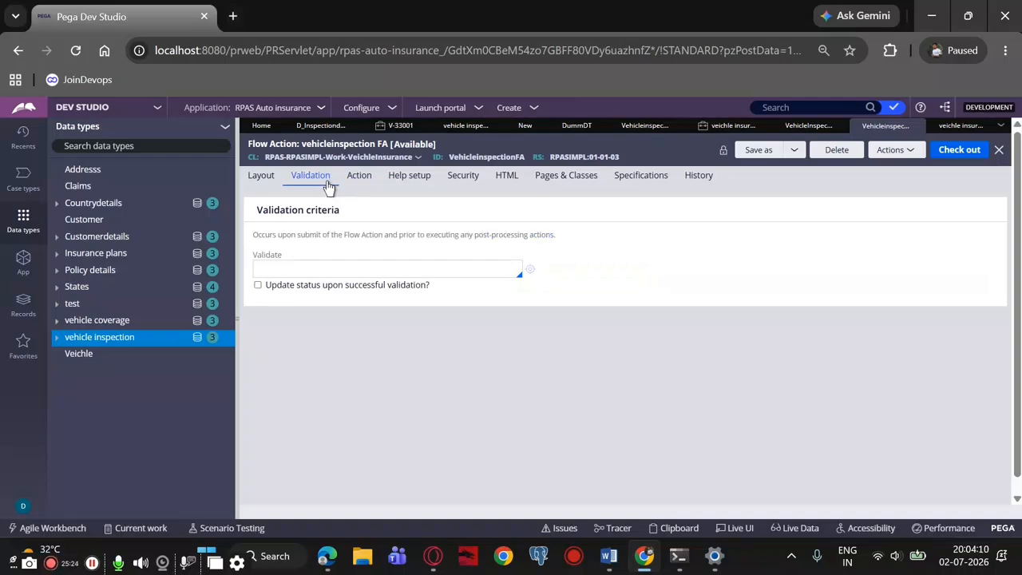
pyautogui.click(357, 176)
pyautogui.click(262, 177)
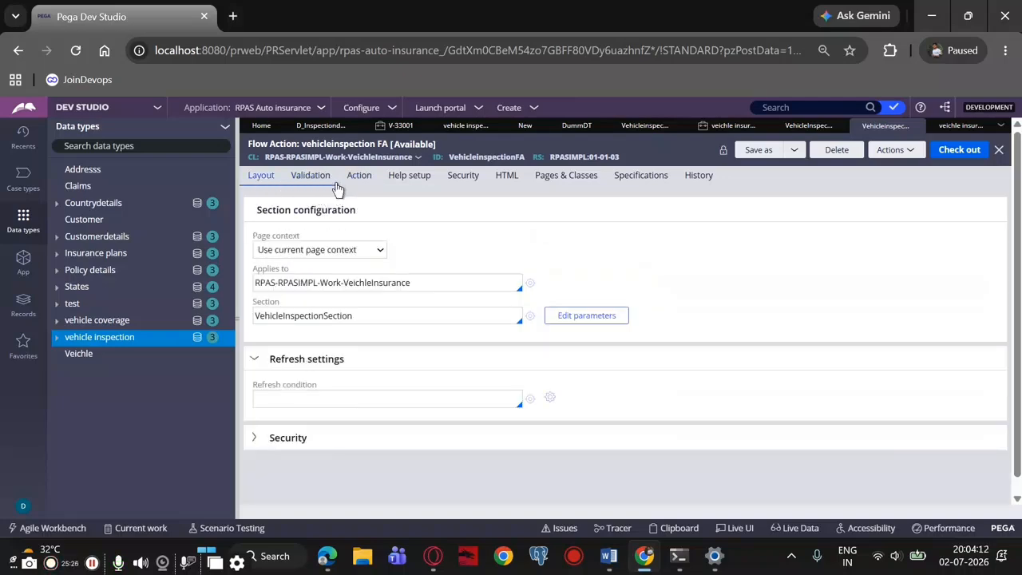
pyautogui.click(358, 175)
pyautogui.scroll(-5, 389, 417)
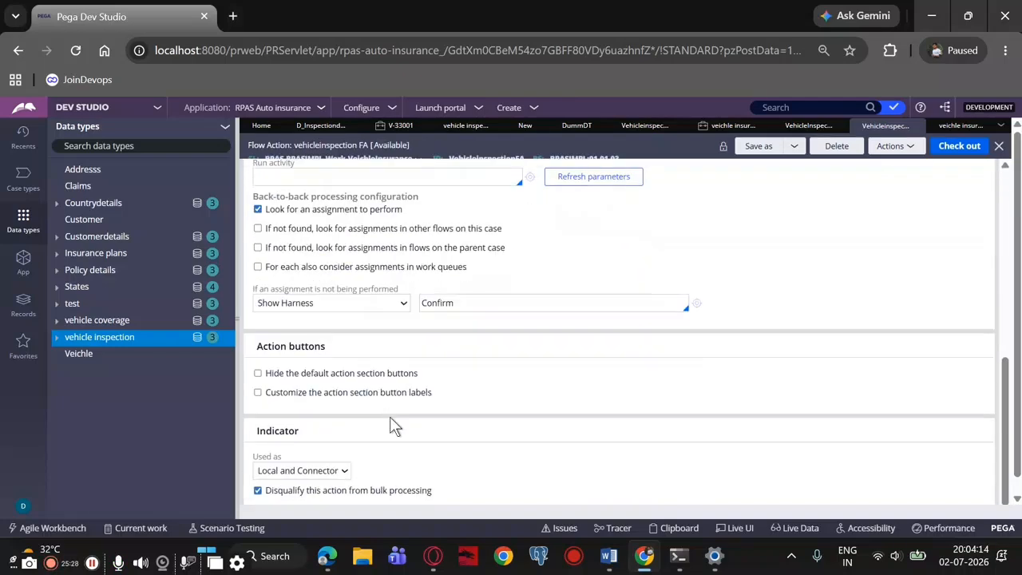
pyautogui.scroll(2, 389, 416)
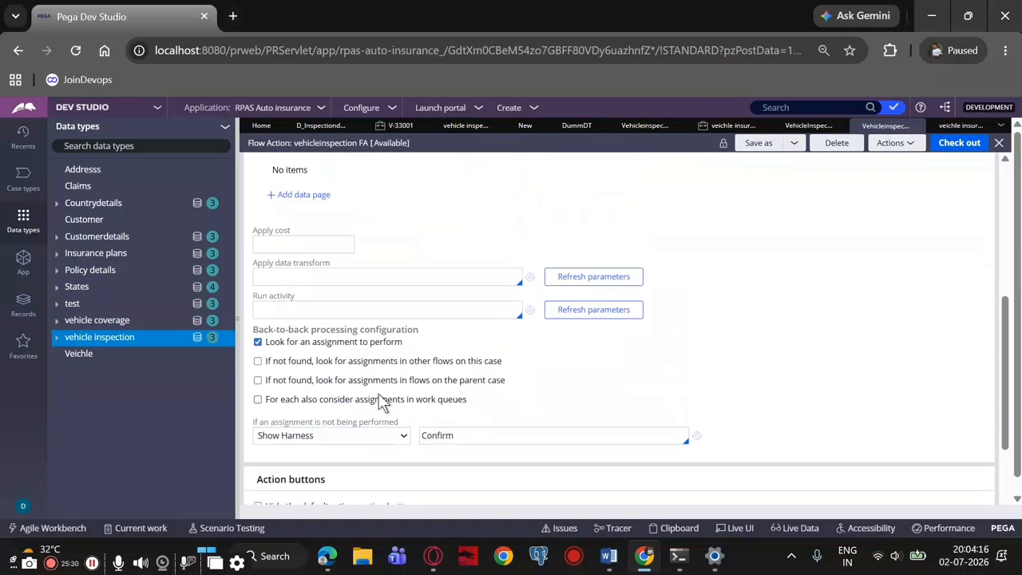
pyautogui.scroll(2, 382, 401)
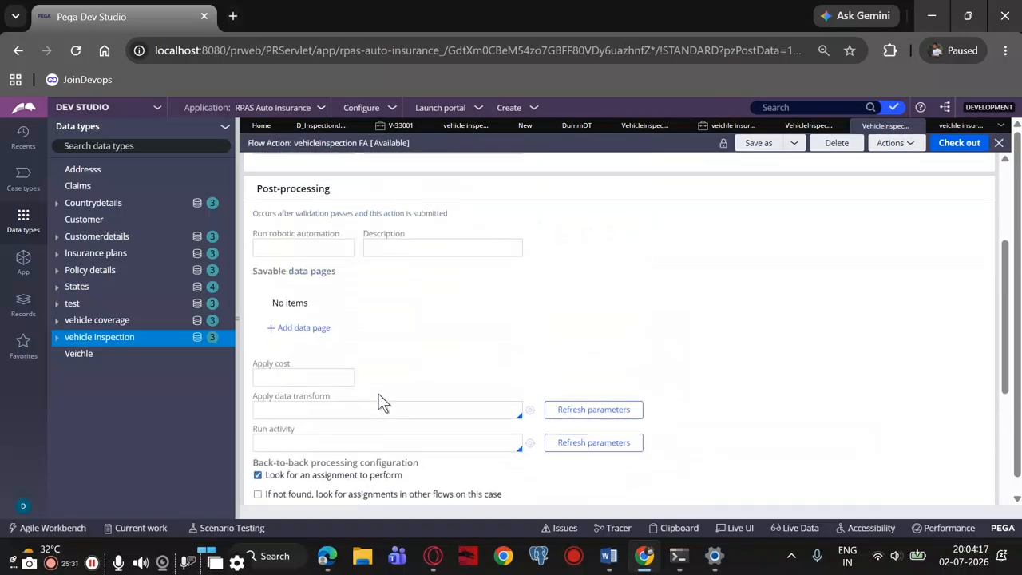
# Add a savable data page entry to the flow action's post-processing and search for its data page with vehicle
pyautogui.click(295, 328)
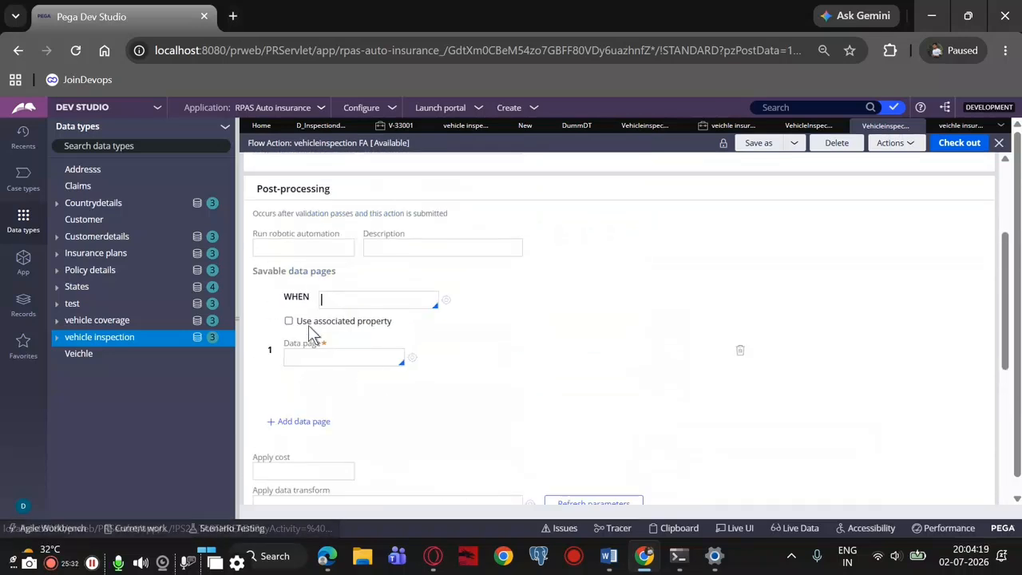
pyautogui.click(351, 355)
pyautogui.write('vehicle')
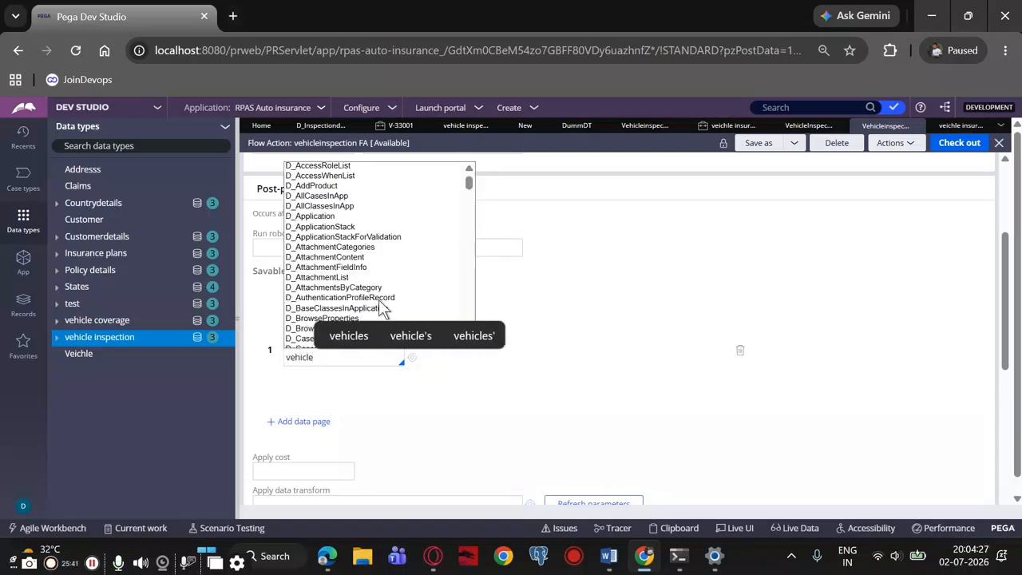
pyautogui.scroll(-10, 380, 302)
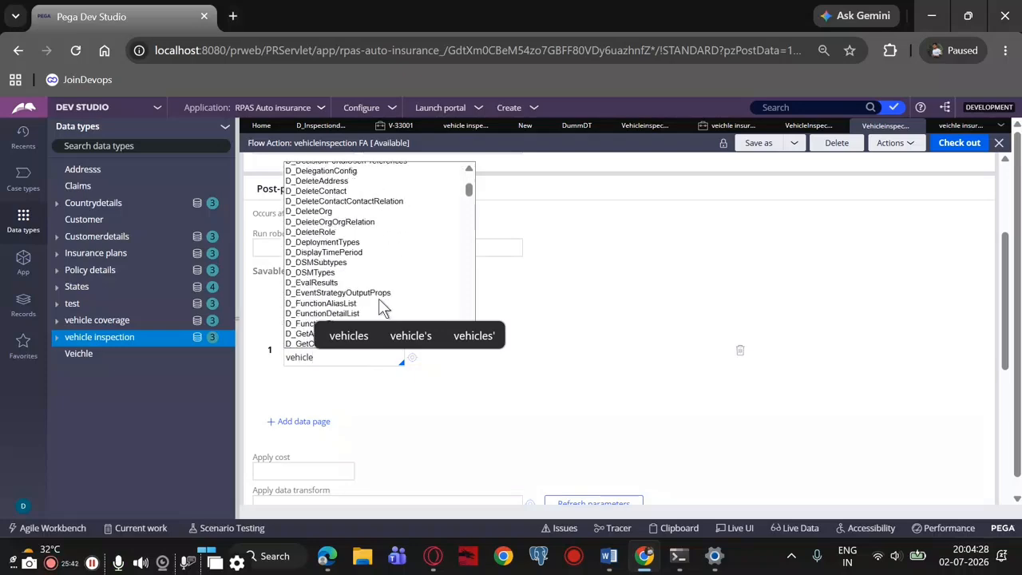
pyautogui.scroll(-12, 380, 302)
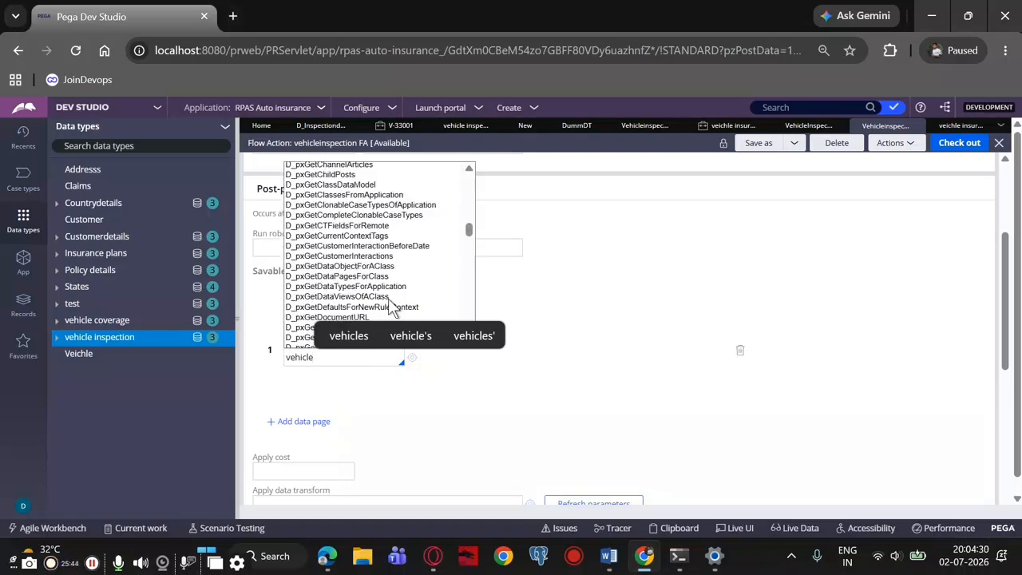
pyautogui.moveTo(469, 238); pyautogui.dragTo(497, 357)
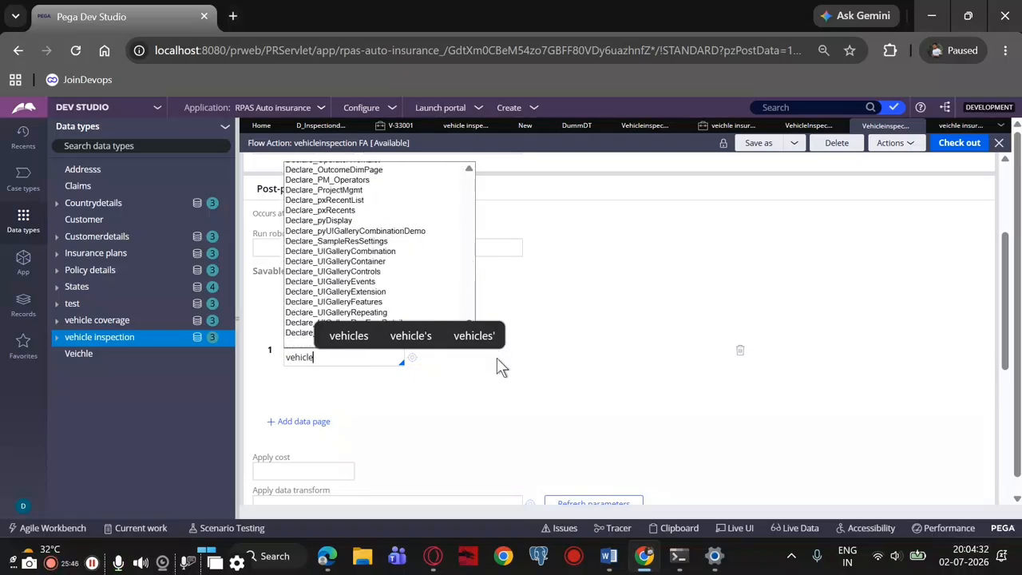
pyautogui.click(599, 306)
# Clear the search text and try to select D_vehicleinspection as the savable data page
pyautogui.click(324, 358)
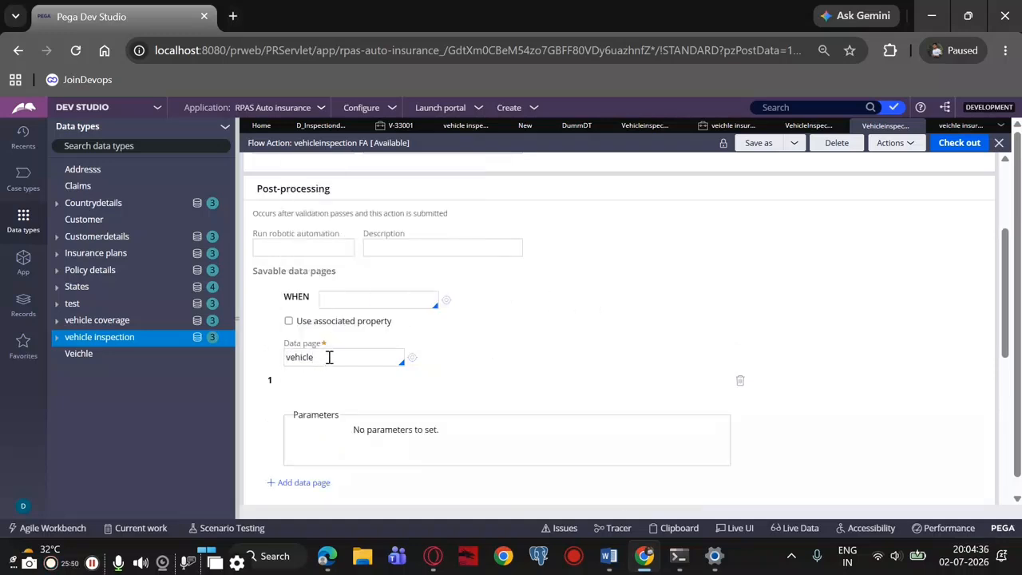
pyautogui.press('BackSpace')
pyautogui.press('BackSpace')
pyautogui.press('BackSpace')
pyautogui.press('BackSpace')
pyautogui.press('BackSpace')
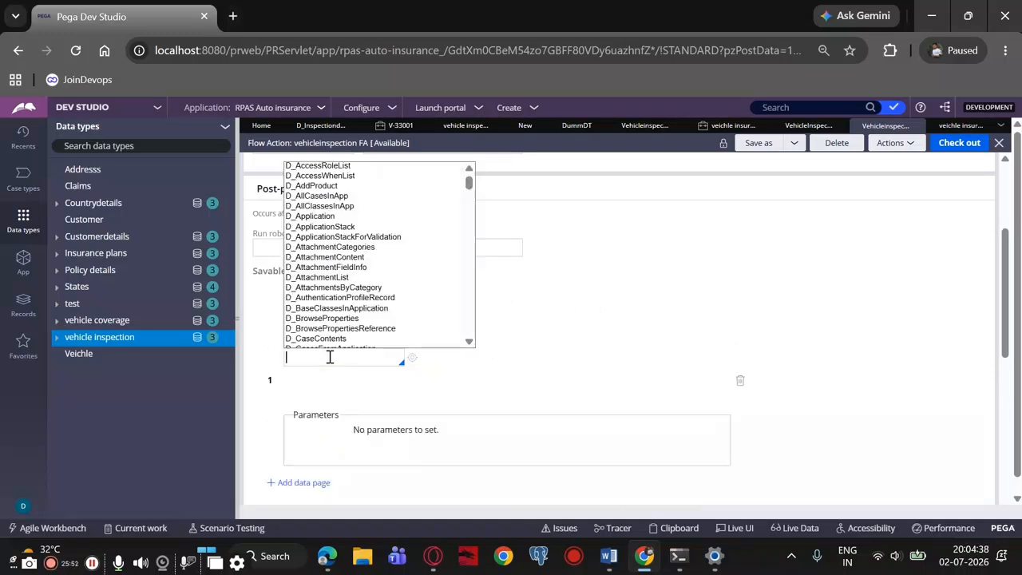
pyautogui.moveTo(473, 184); pyautogui.dragTo(503, 365)
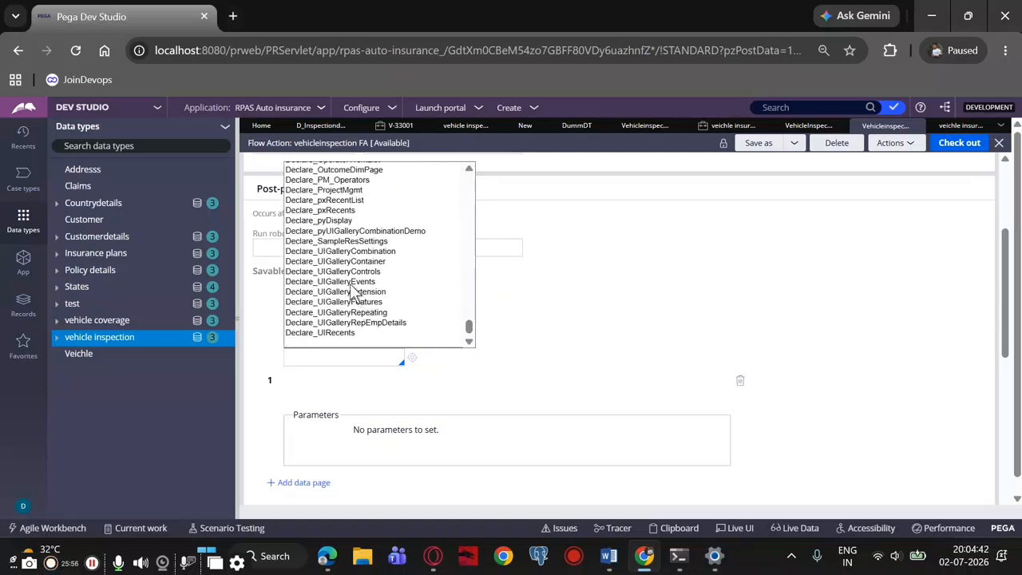
pyautogui.scroll(3, 343, 256)
pyautogui.scroll(3, 343, 254)
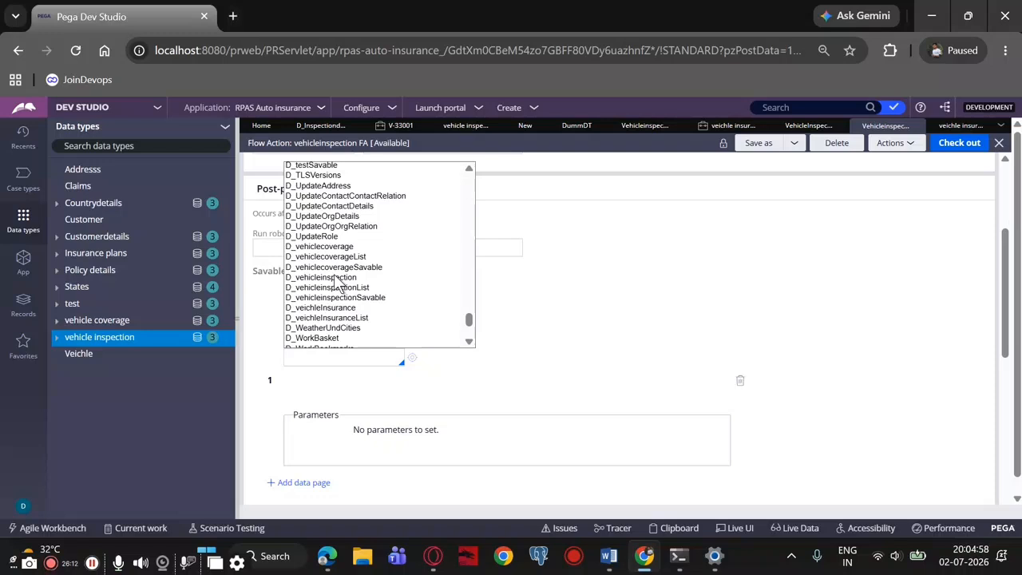
pyautogui.click(334, 276)
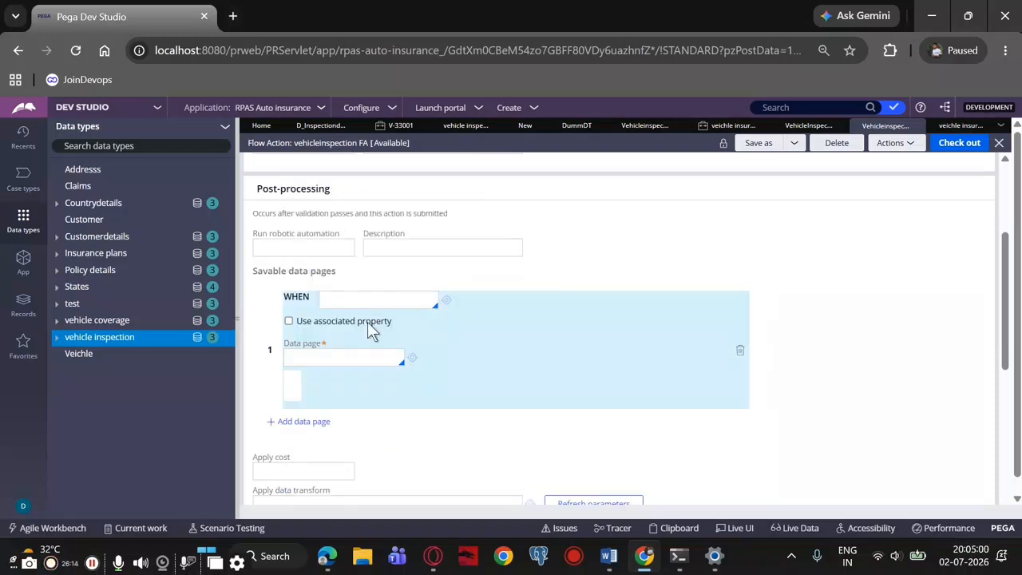
pyautogui.scroll(-2, 452, 388)
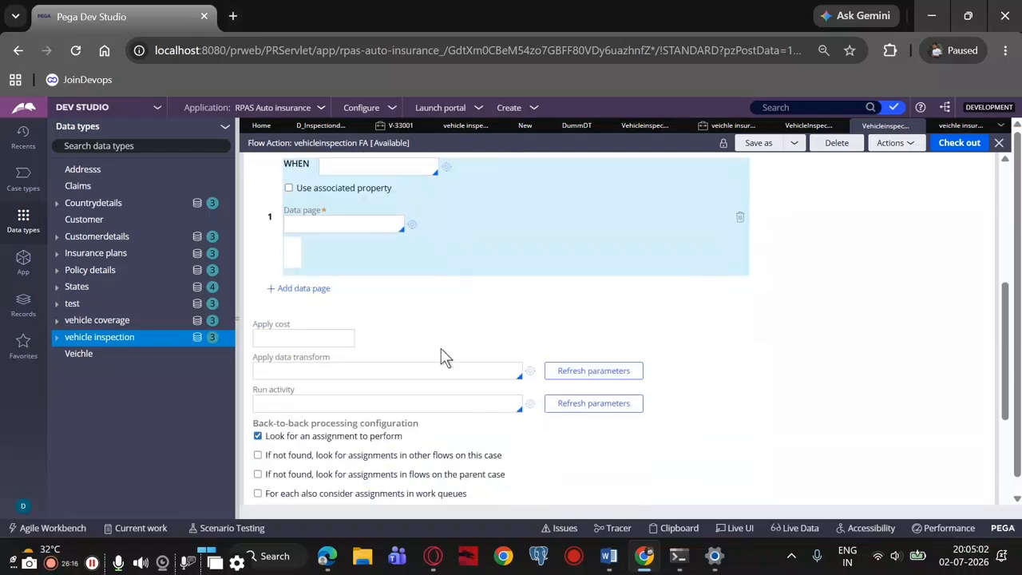
pyautogui.scroll(2, 392, 312)
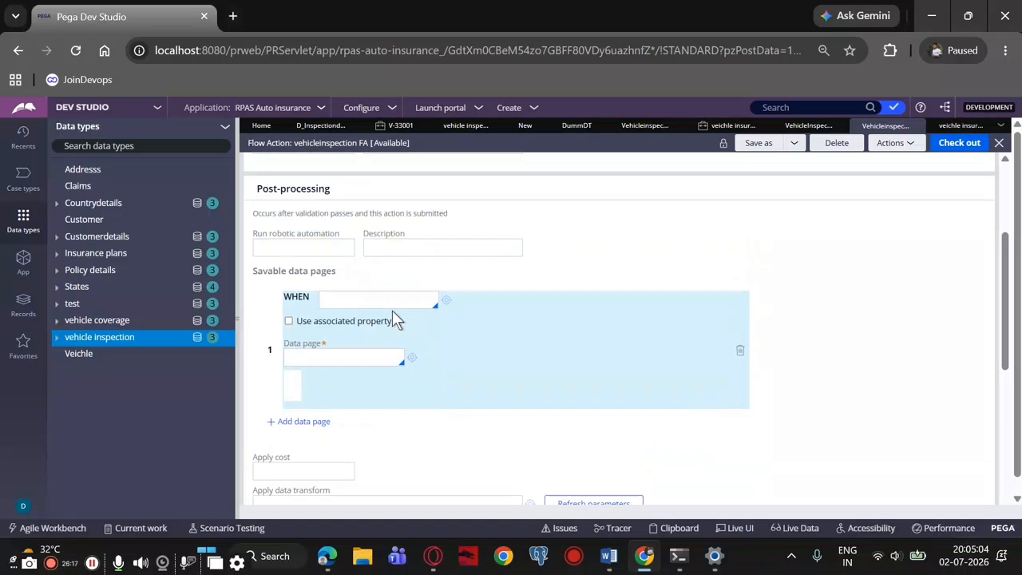
pyautogui.click(343, 354)
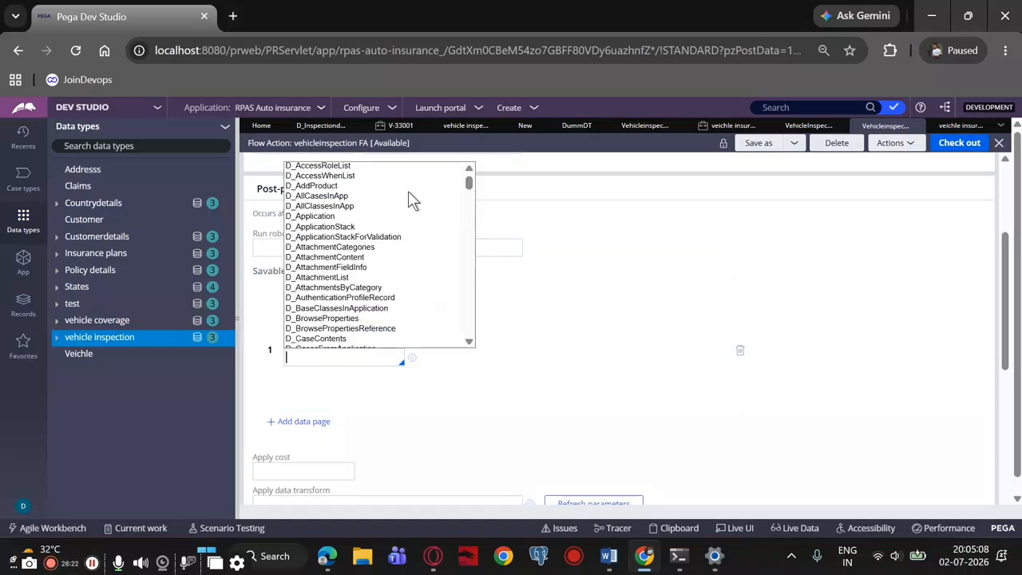
# Review the open dummDT data transform and return to the vehicle inspection data type's records
pyautogui.click(462, 127)
pyautogui.click(565, 128)
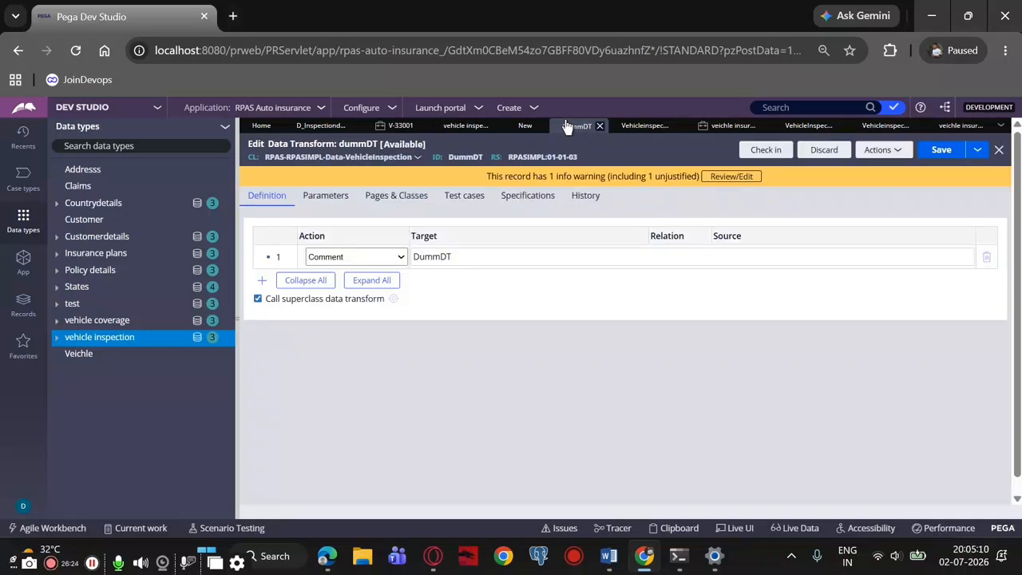
pyautogui.click(464, 126)
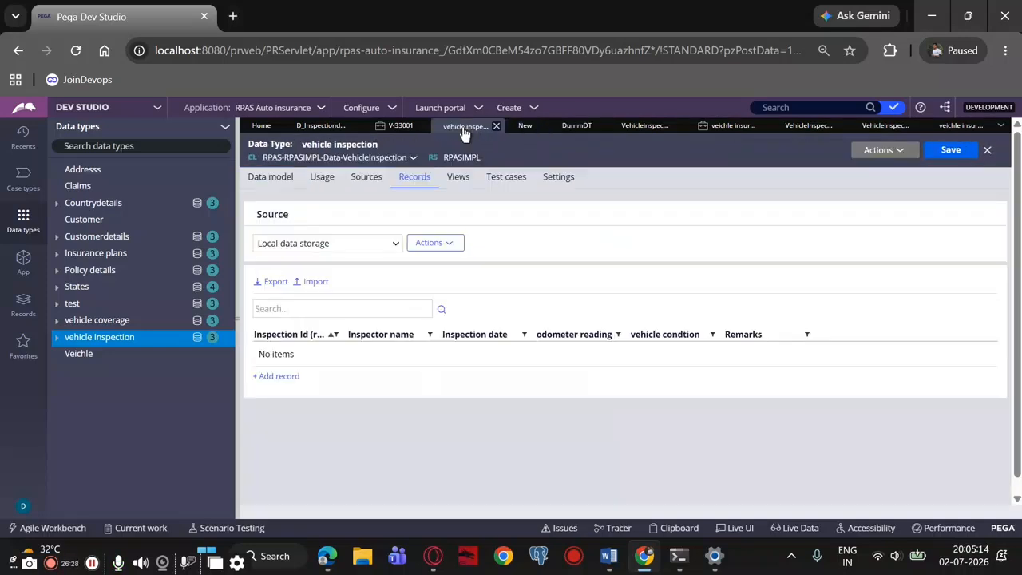
# Look through the open dummDT data transform, vehicleinspection wrapper section and vehicle inspection data type records
pyautogui.click(573, 129)
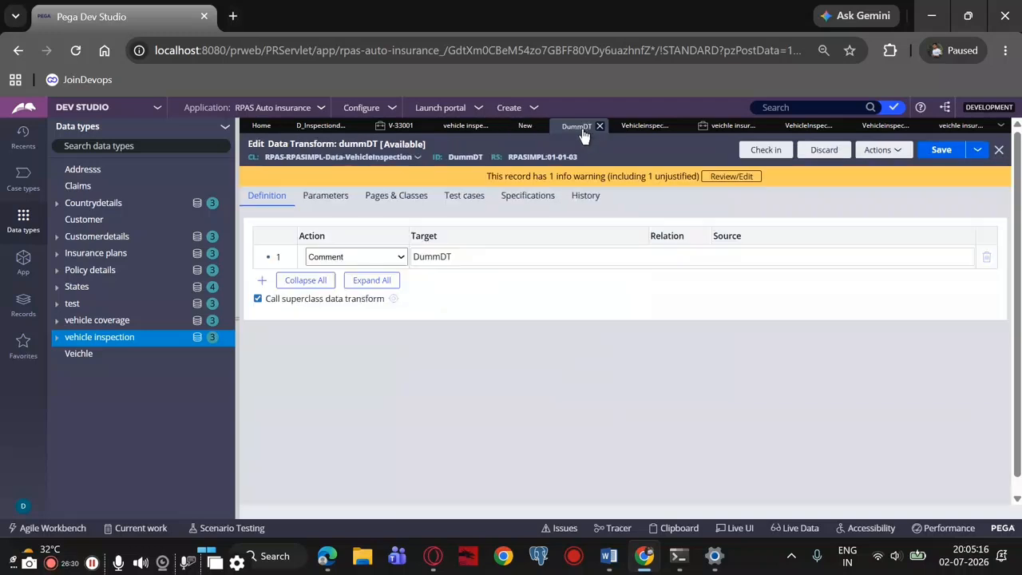
pyautogui.click(639, 130)
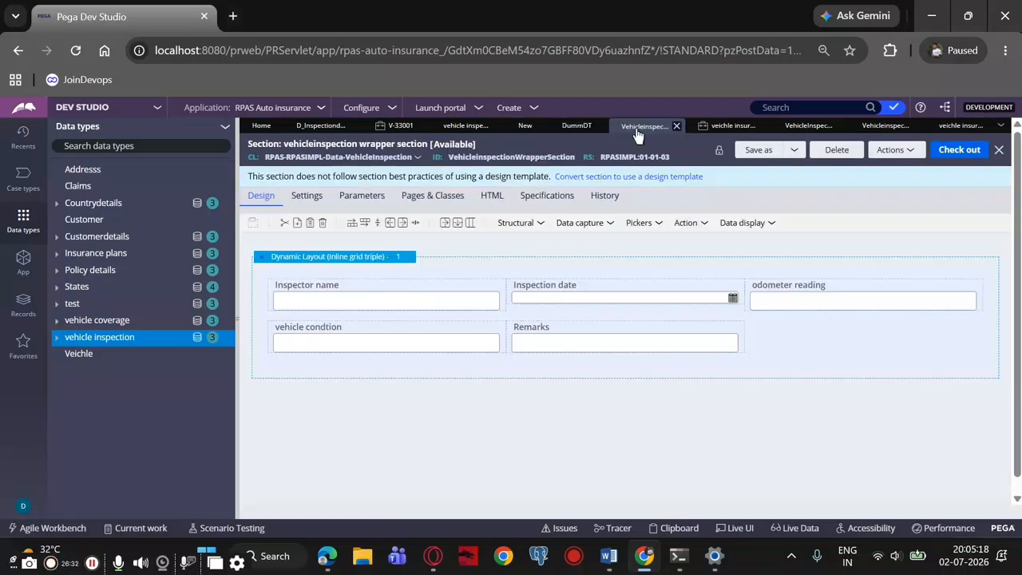
pyautogui.click(467, 128)
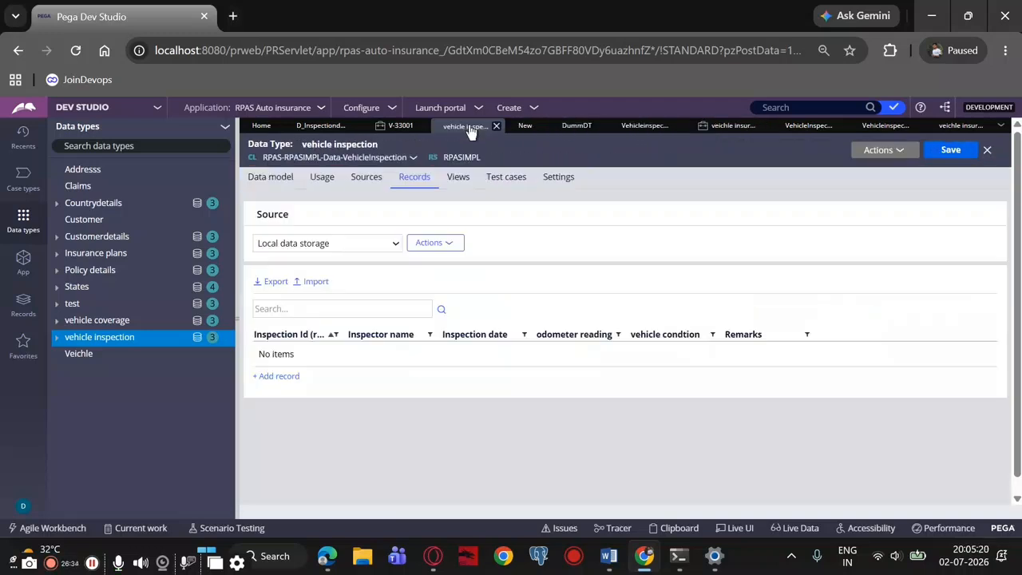
pyautogui.click(316, 128)
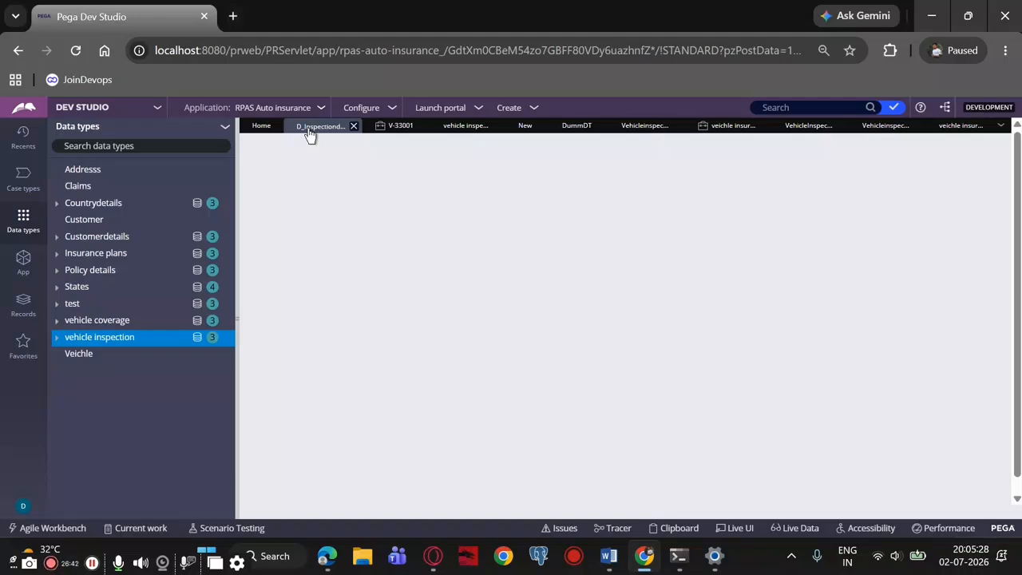
# Browse the available savable data pages in the vehicleinspection FA flow action for the vehicle inspection entries
pyautogui.click(882, 127)
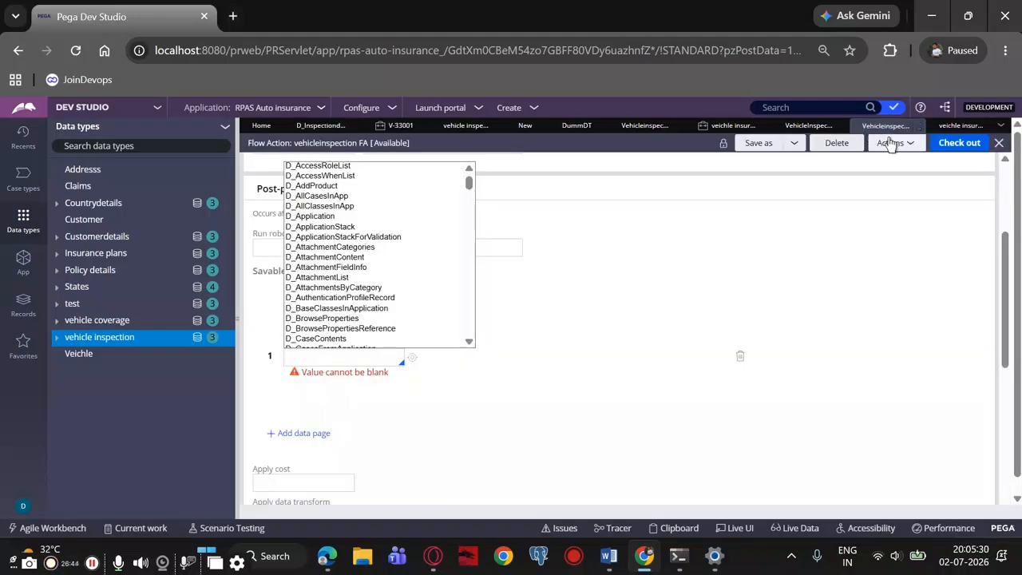
pyautogui.scroll(-10, 370, 257)
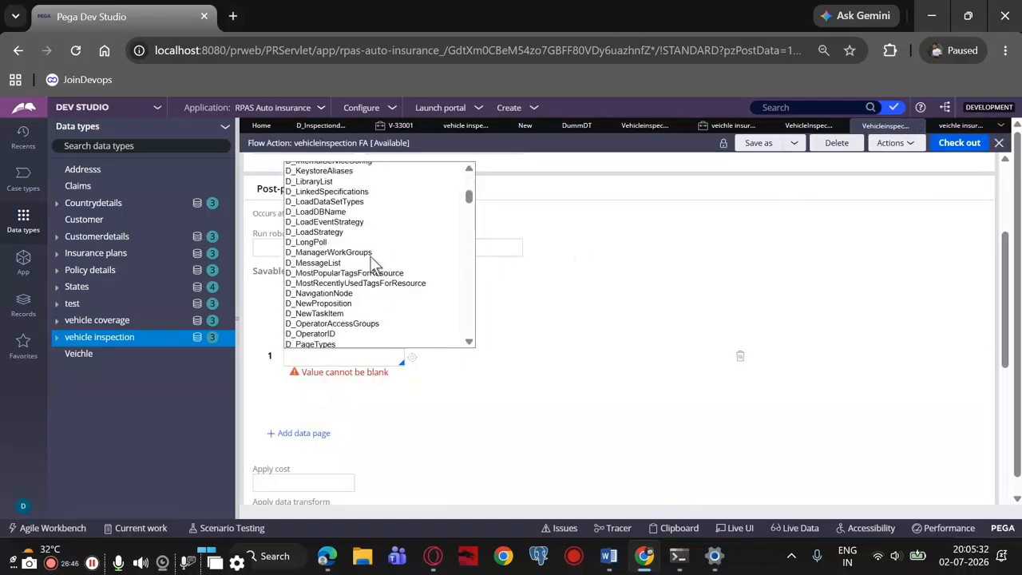
pyautogui.scroll(-10, 375, 261)
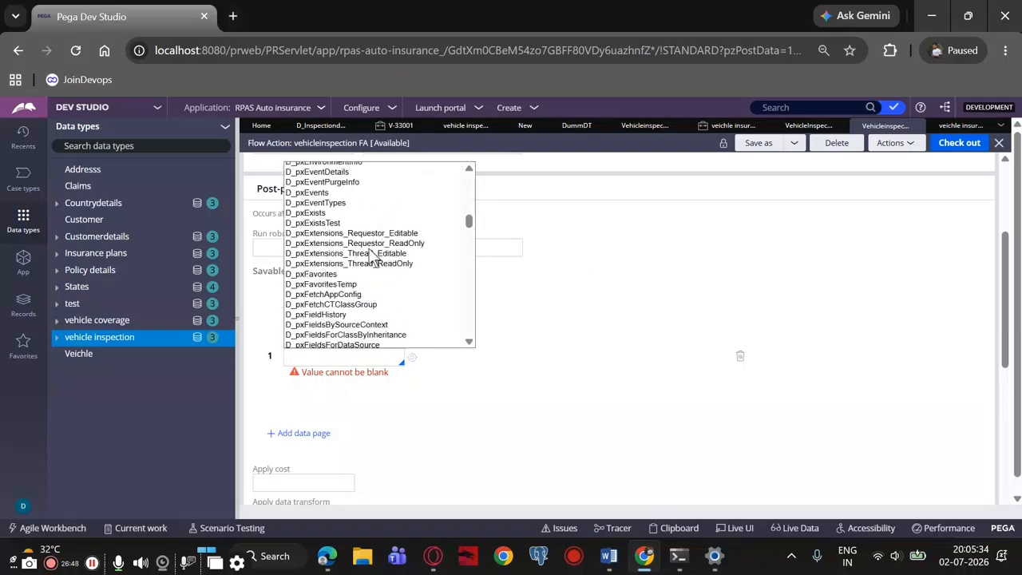
pyautogui.scroll(-10, 376, 253)
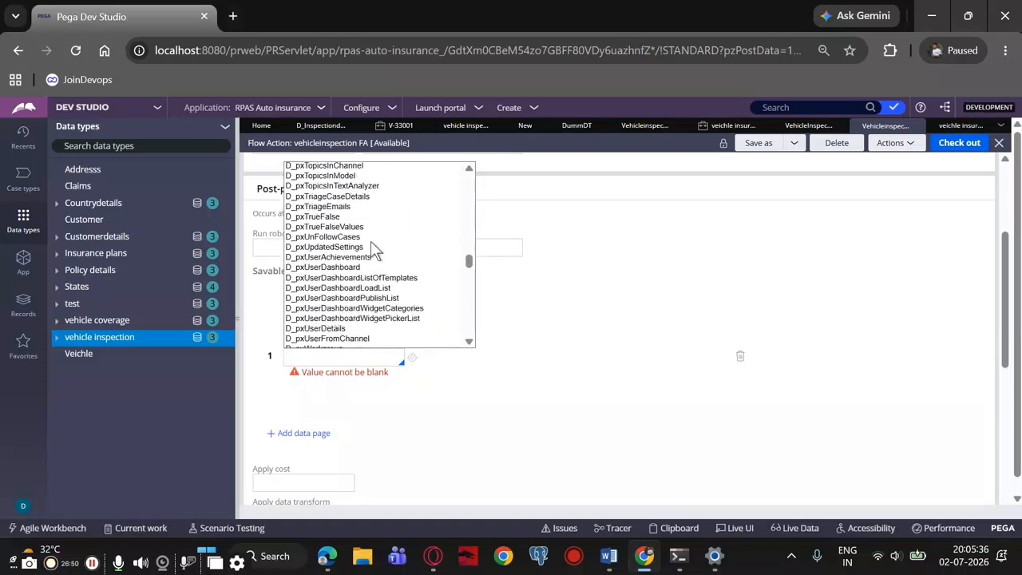
pyautogui.scroll(-5, 376, 251)
pyautogui.scroll(-15, 376, 242)
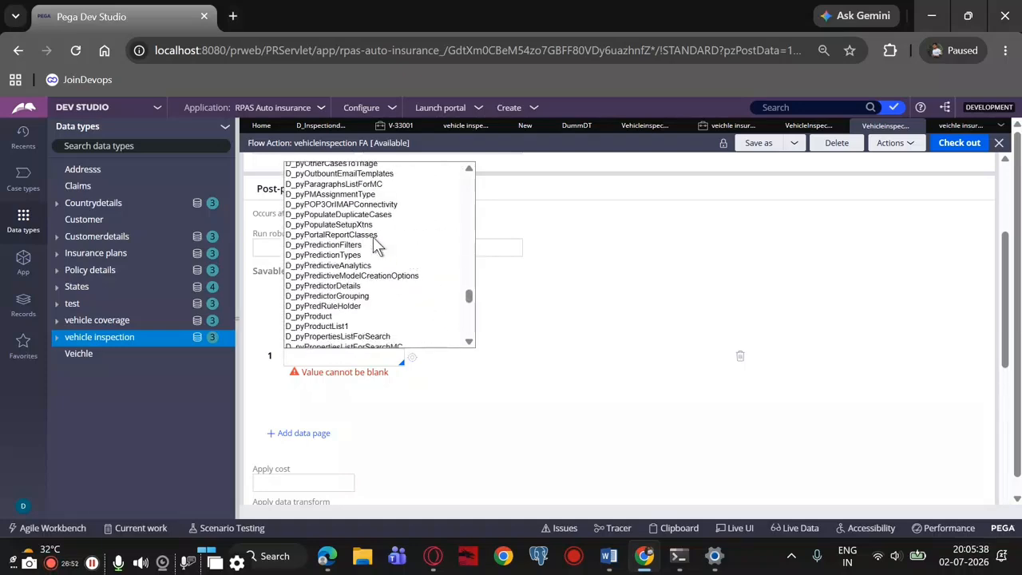
pyautogui.scroll(2, 379, 247)
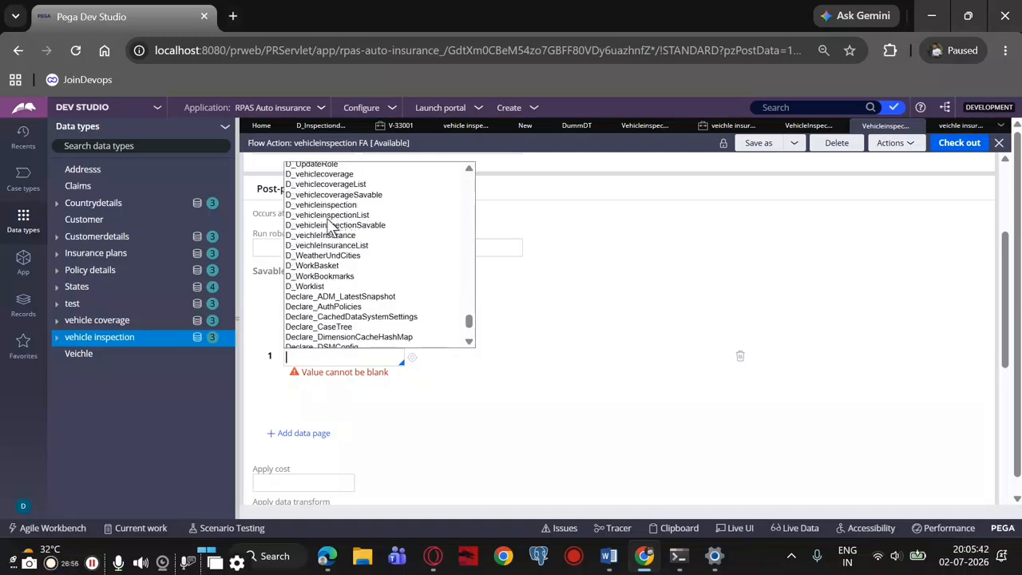
pyautogui.scroll(1, 332, 227)
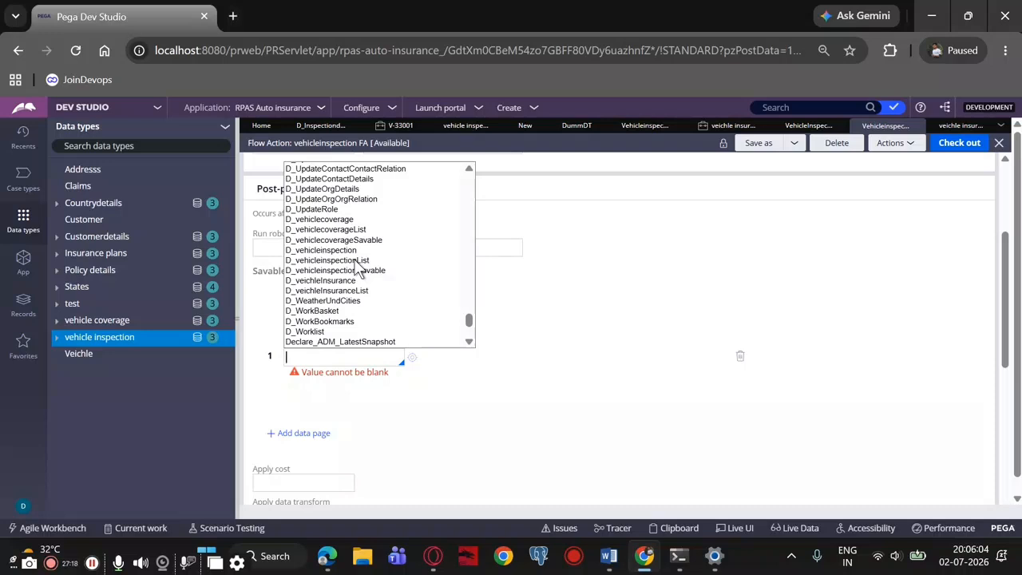
# Review the inspectiondetails data page's definition, data source and save options, and check it out for editing
pyautogui.click(572, 128)
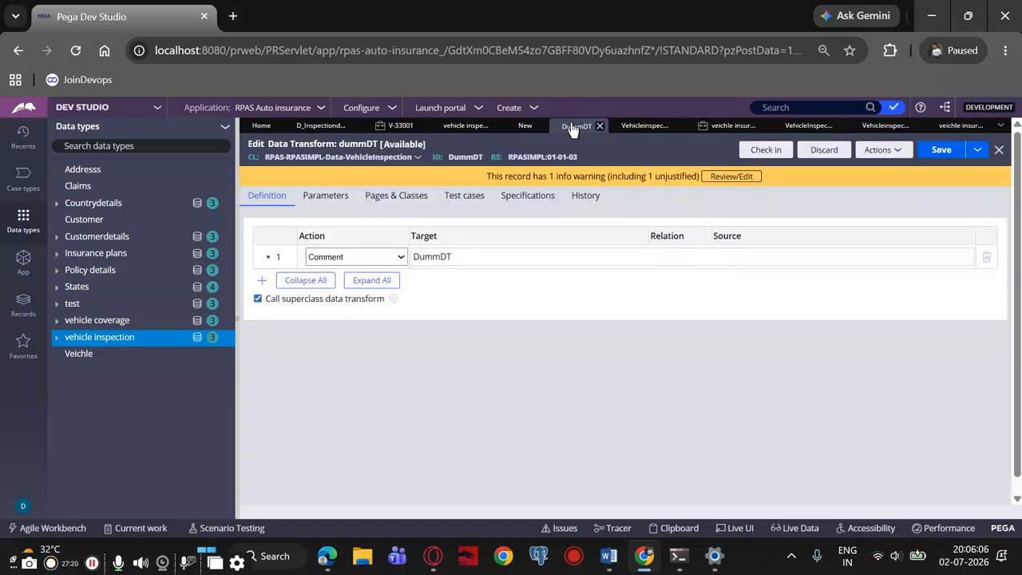
pyautogui.click(523, 128)
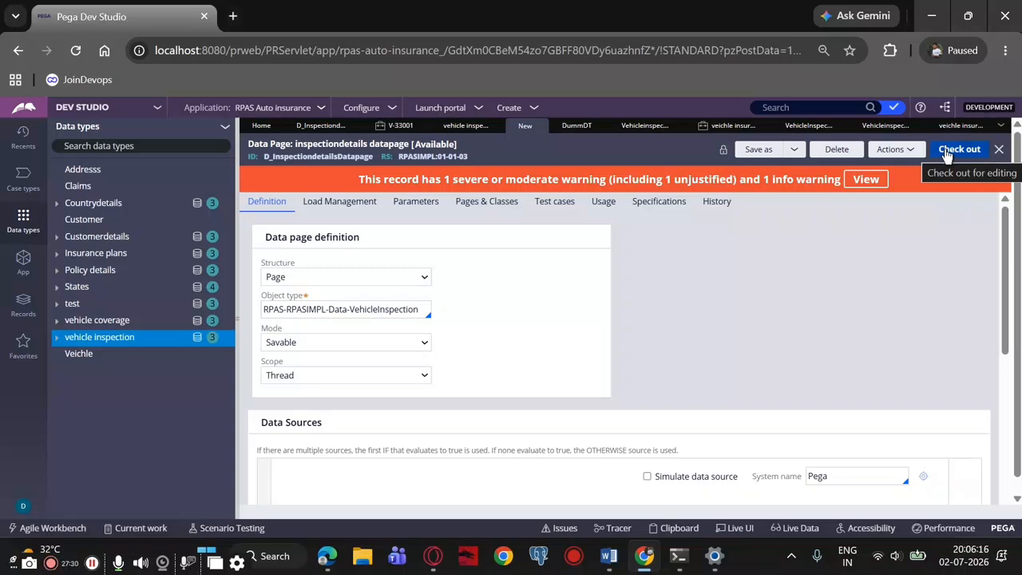
pyautogui.scroll(-5, 401, 412)
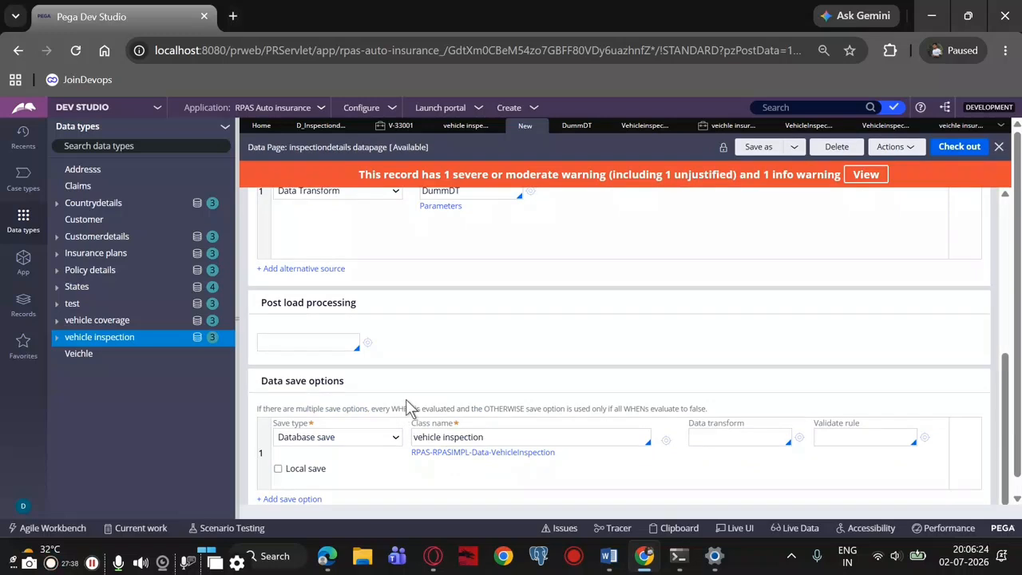
pyautogui.scroll(4, 409, 407)
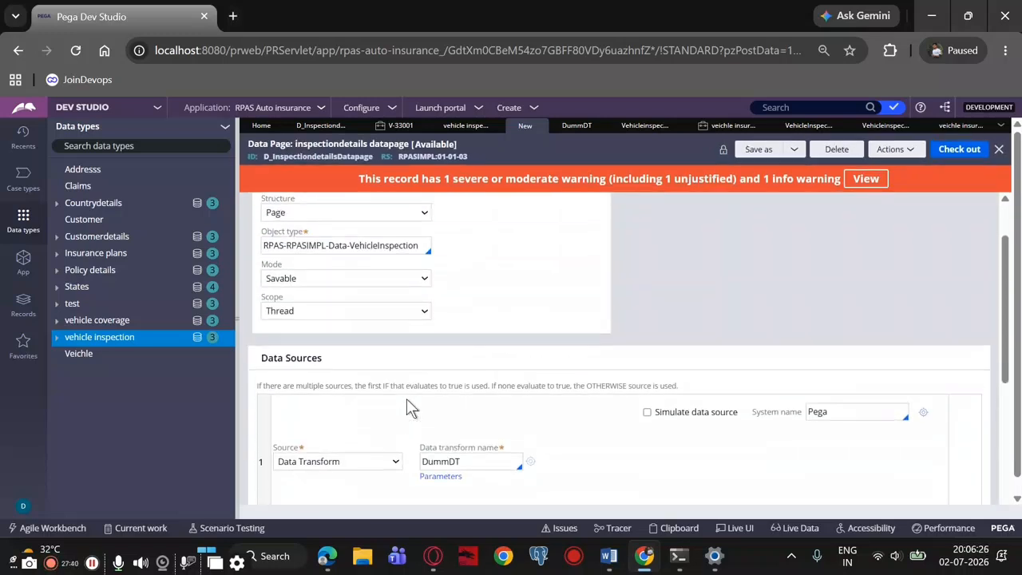
pyautogui.scroll(1, 424, 404)
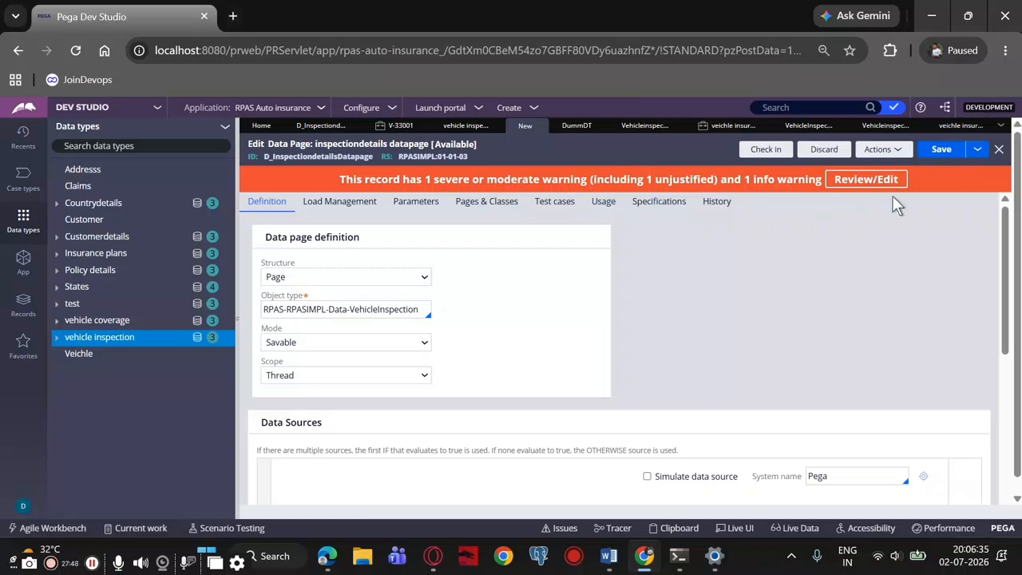
pyautogui.click(939, 151)
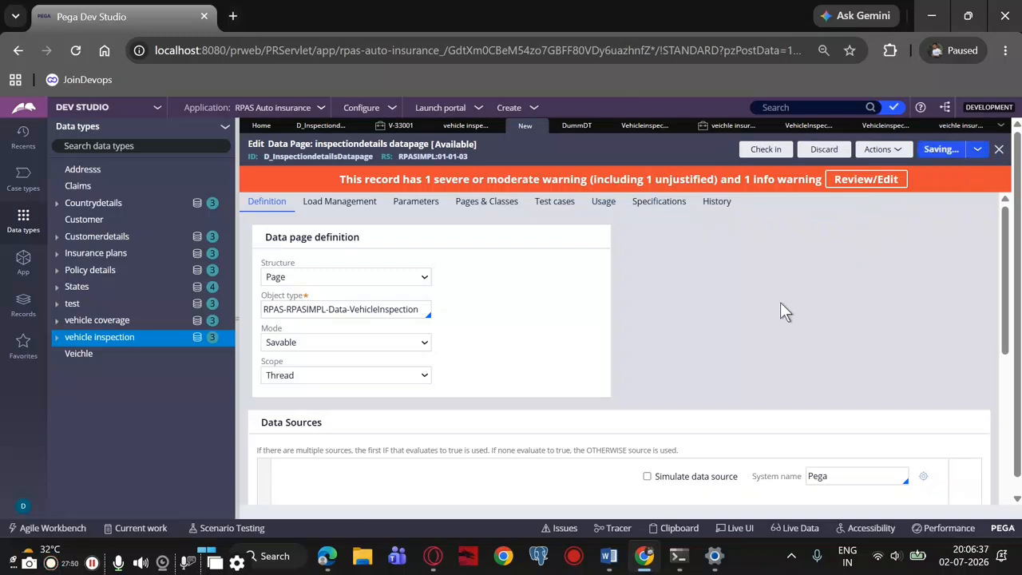
pyautogui.click(601, 360)
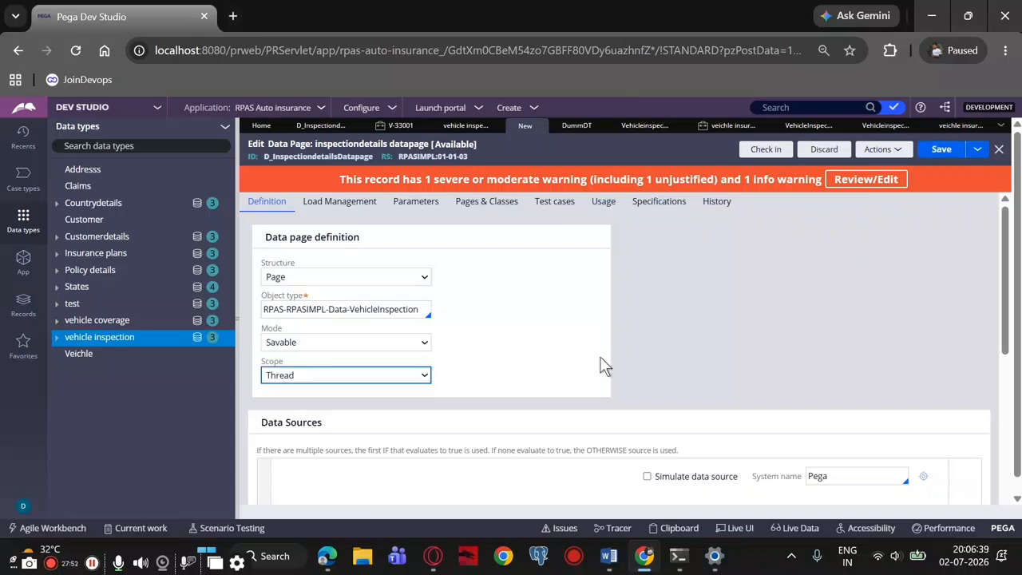
pyautogui.click(601, 358)
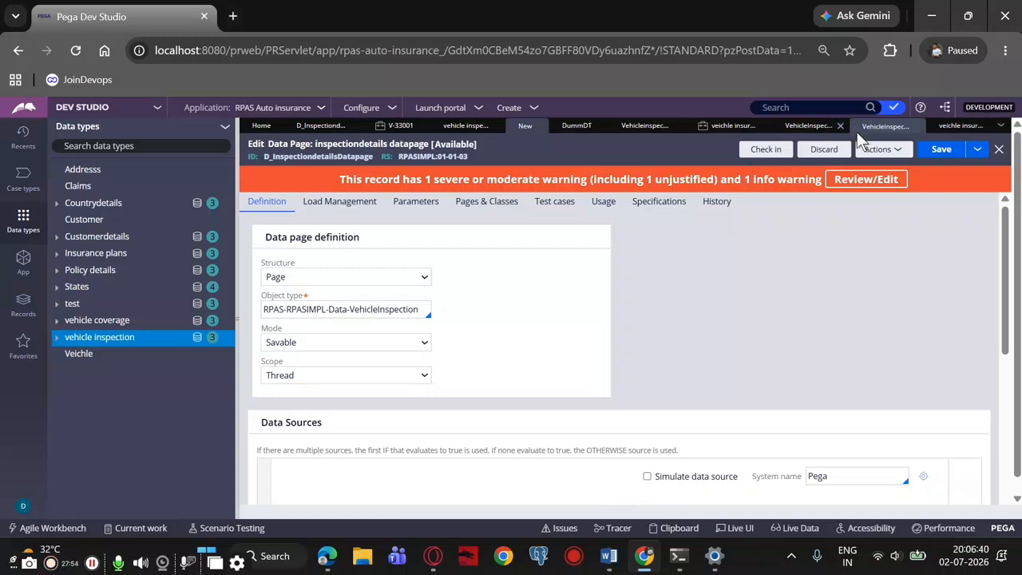
# Select D_InspectiondetailsDatapage as the vehicleinspection FA flow action's post-processing savable data page, and check out and save the flow action
pyautogui.click(954, 128)
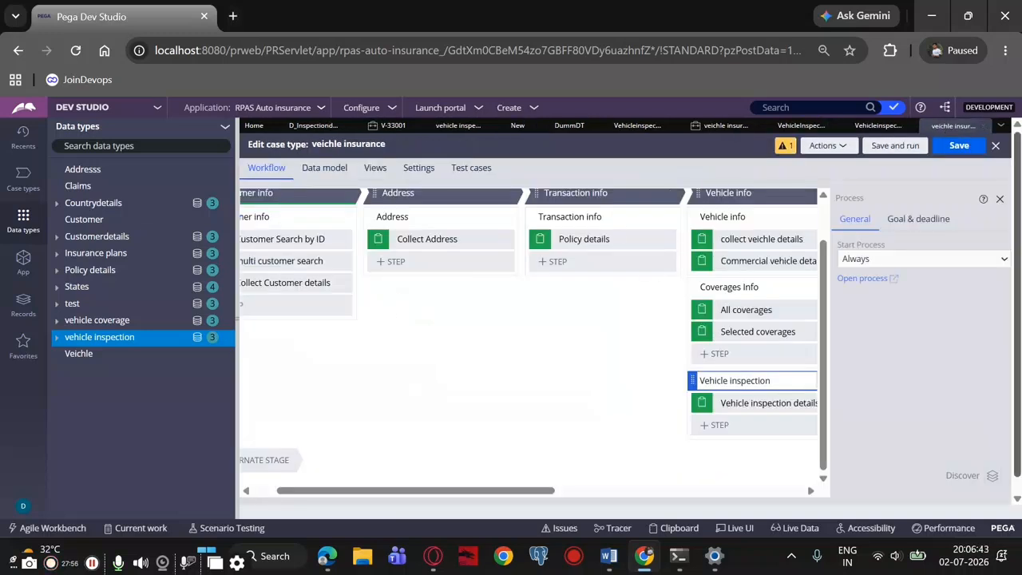
pyautogui.click(870, 128)
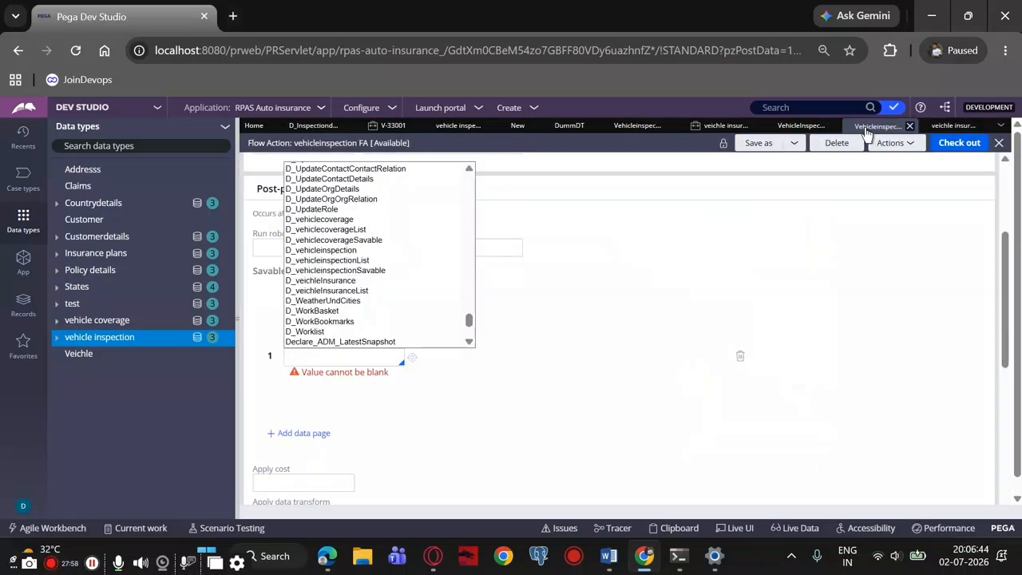
pyautogui.scroll(3, 359, 289)
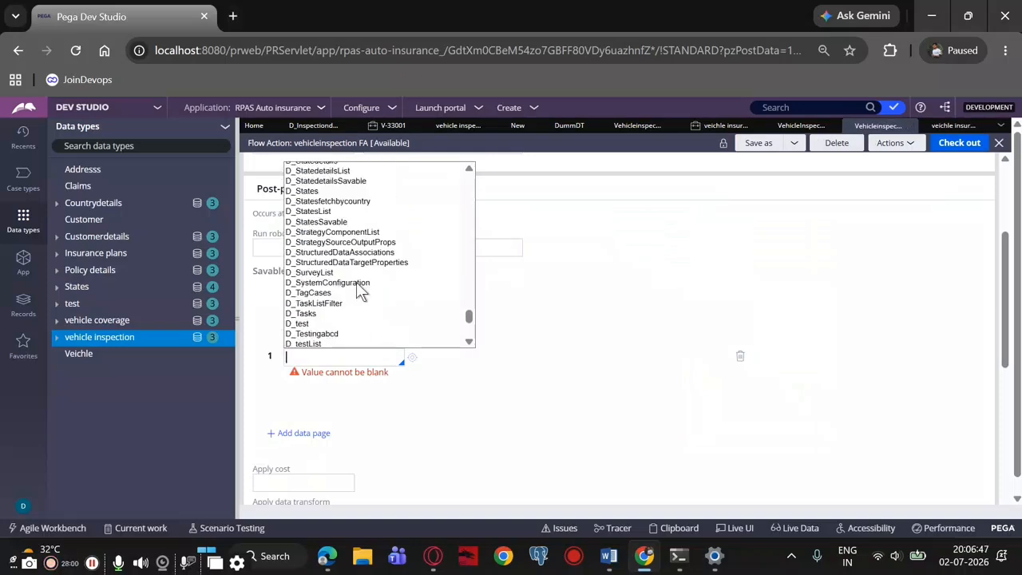
pyautogui.scroll(10, 358, 288)
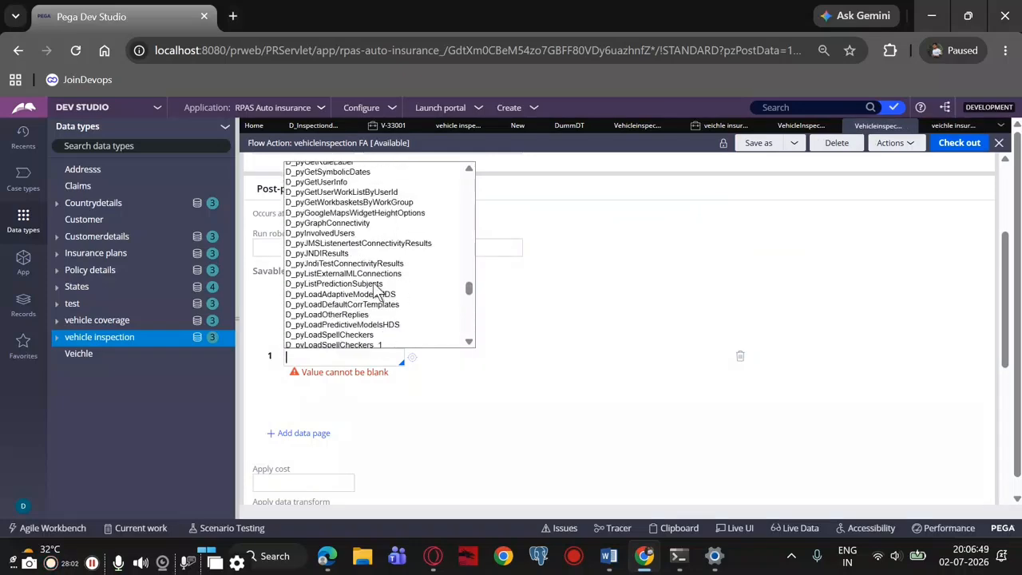
pyautogui.scroll(10, 376, 289)
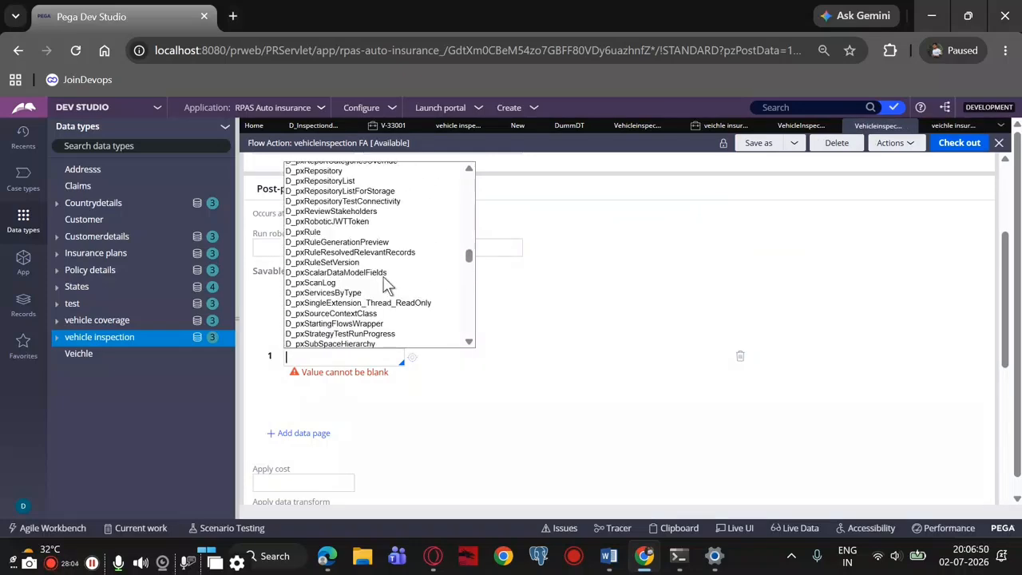
pyautogui.scroll(10, 383, 279)
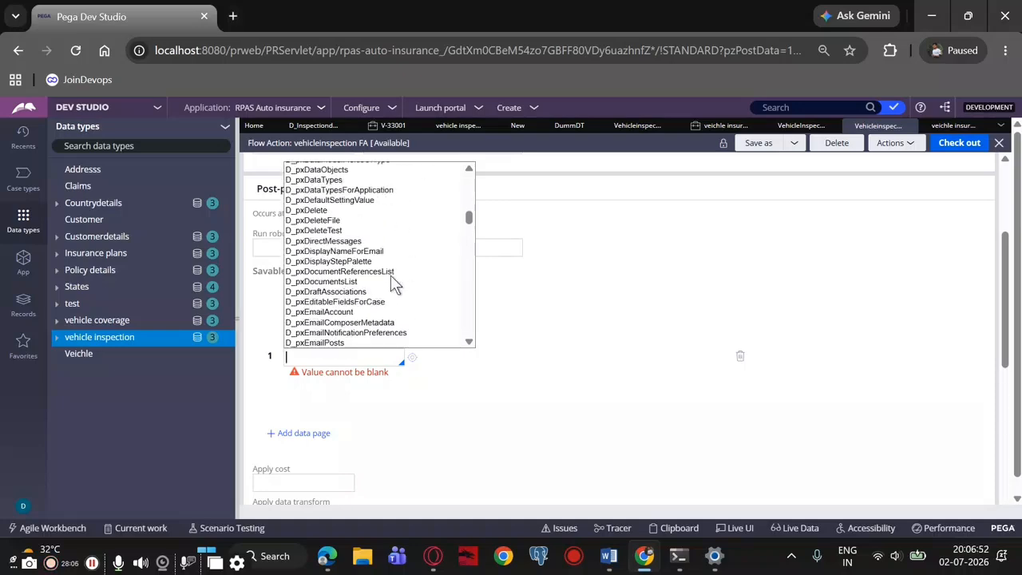
pyautogui.scroll(10, 393, 284)
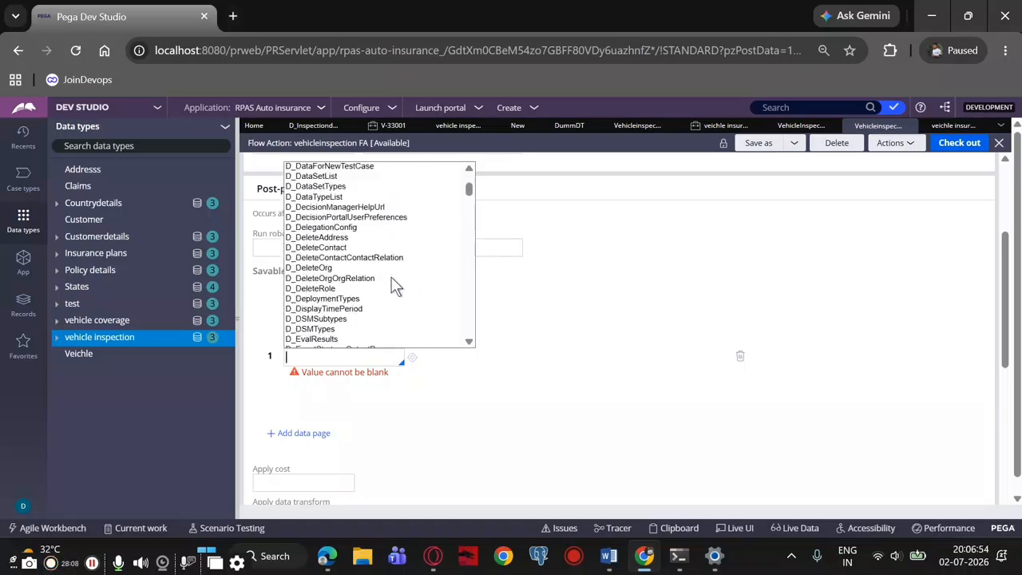
pyautogui.scroll(-3, 392, 277)
pyautogui.scroll(-3, 361, 297)
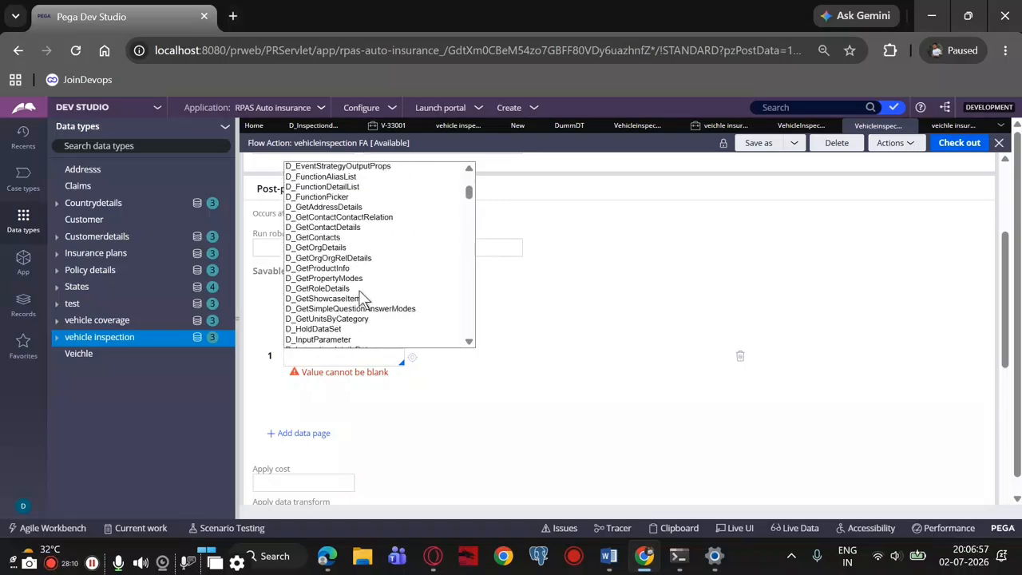
pyautogui.scroll(-3, 361, 297)
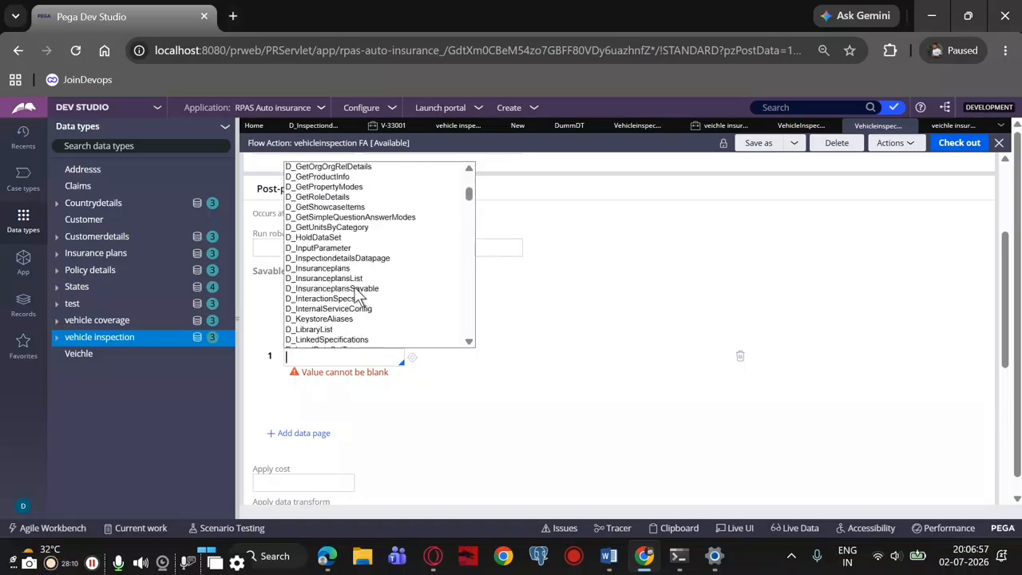
pyautogui.click(319, 257)
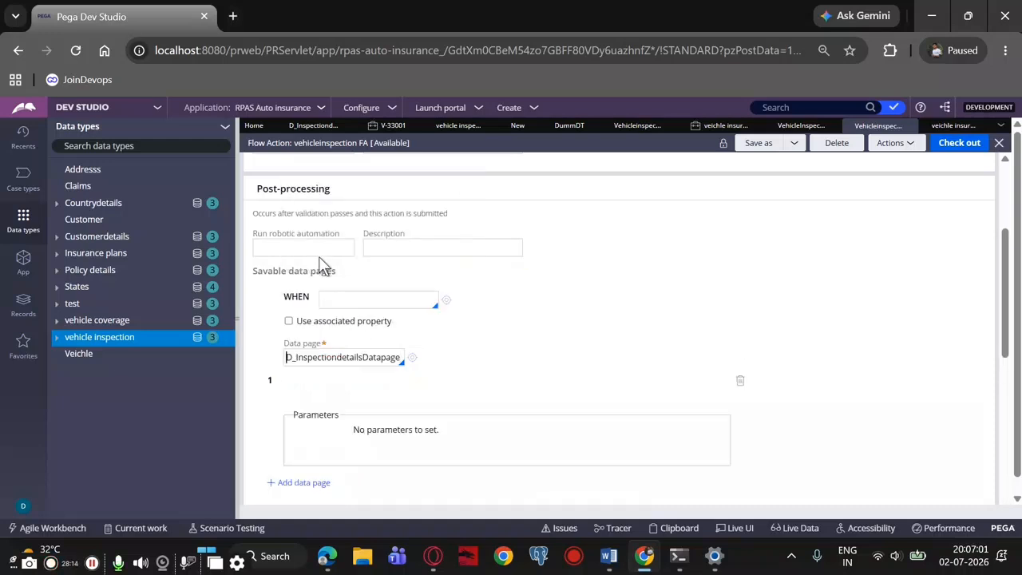
pyautogui.click(940, 150)
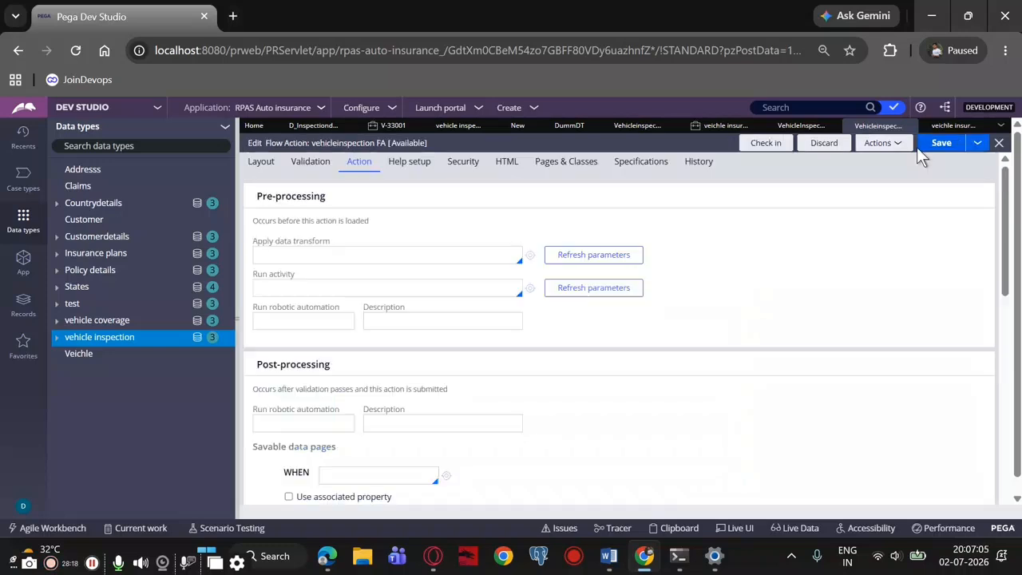
pyautogui.click(934, 143)
# Create a new veichle insurance case
pyautogui.click(535, 107)
pyautogui.moveTo(564, 124)
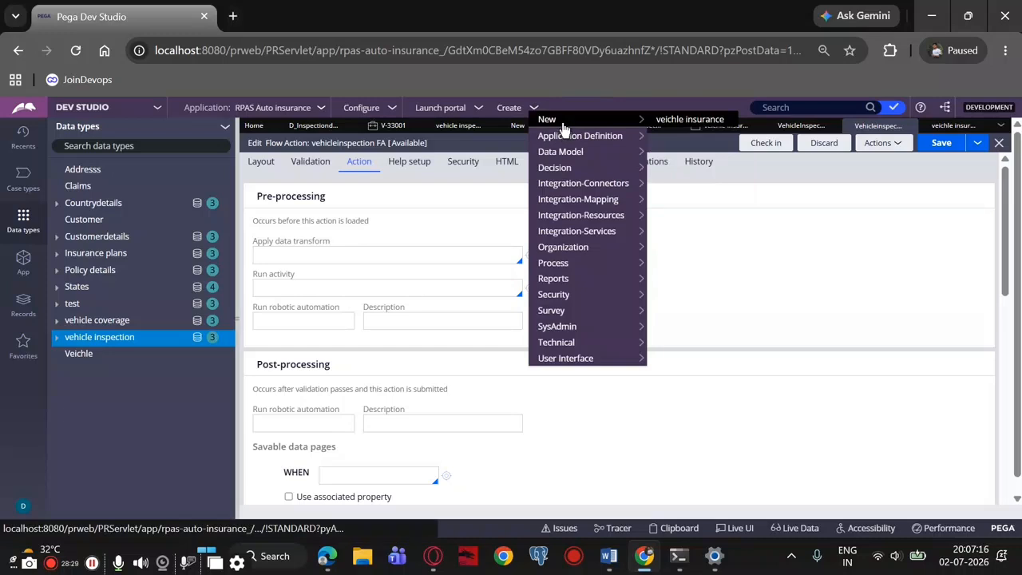
pyautogui.click(658, 119)
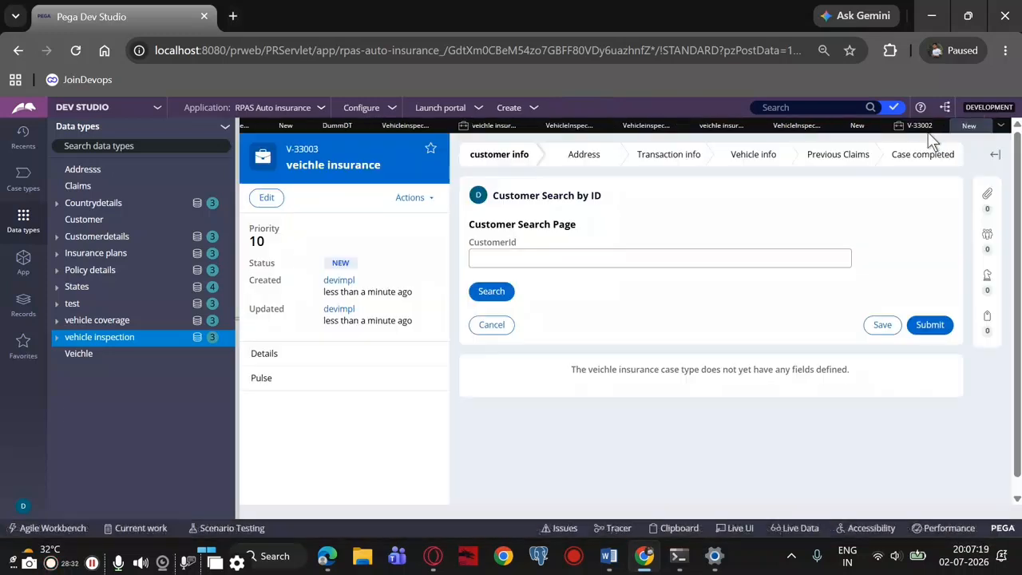
# Change the new veichle insurance case's stage to the chosen stage Vehicle info
pyautogui.click(397, 204)
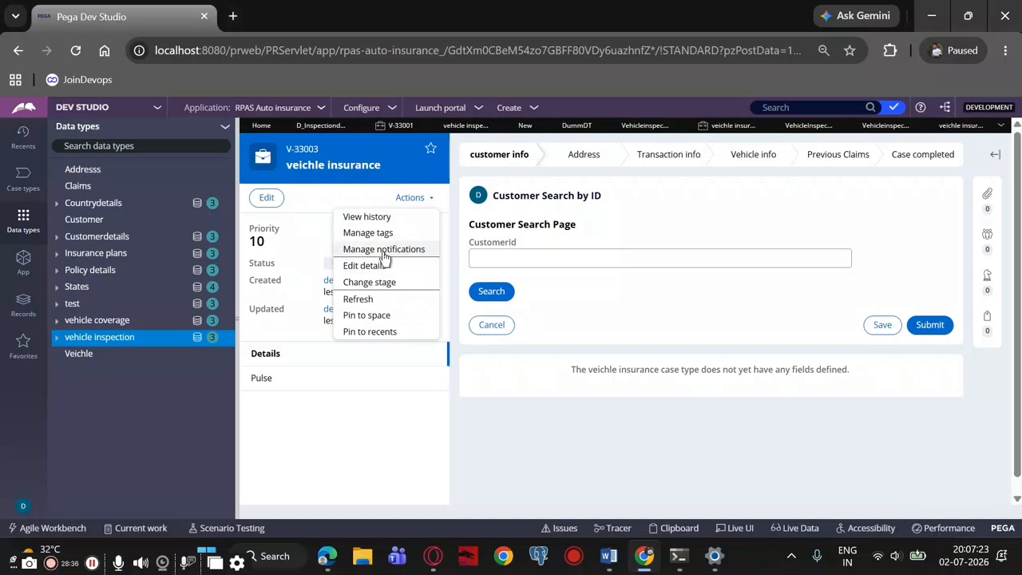
pyautogui.click(382, 282)
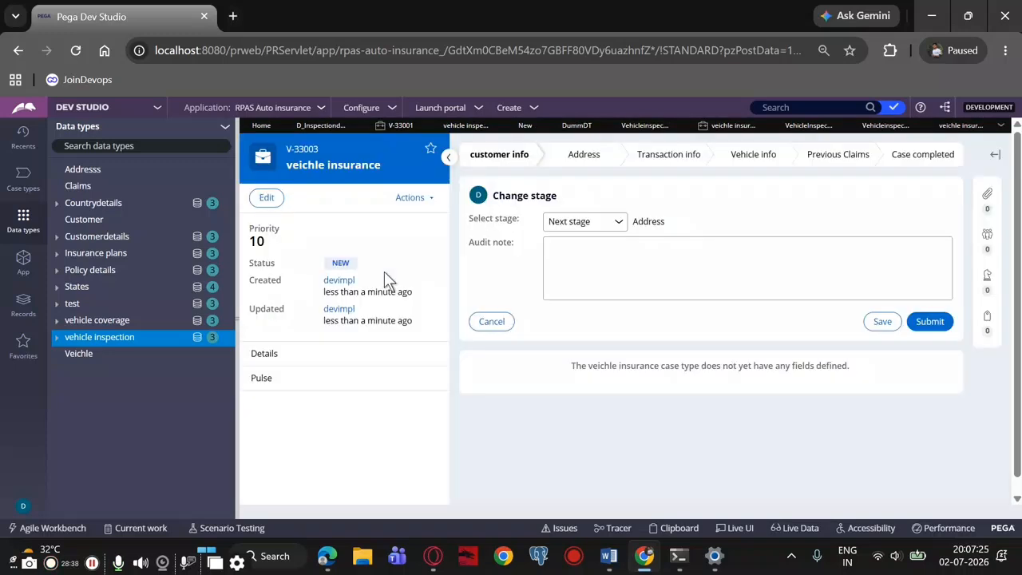
pyautogui.click(616, 223)
pyautogui.click(600, 261)
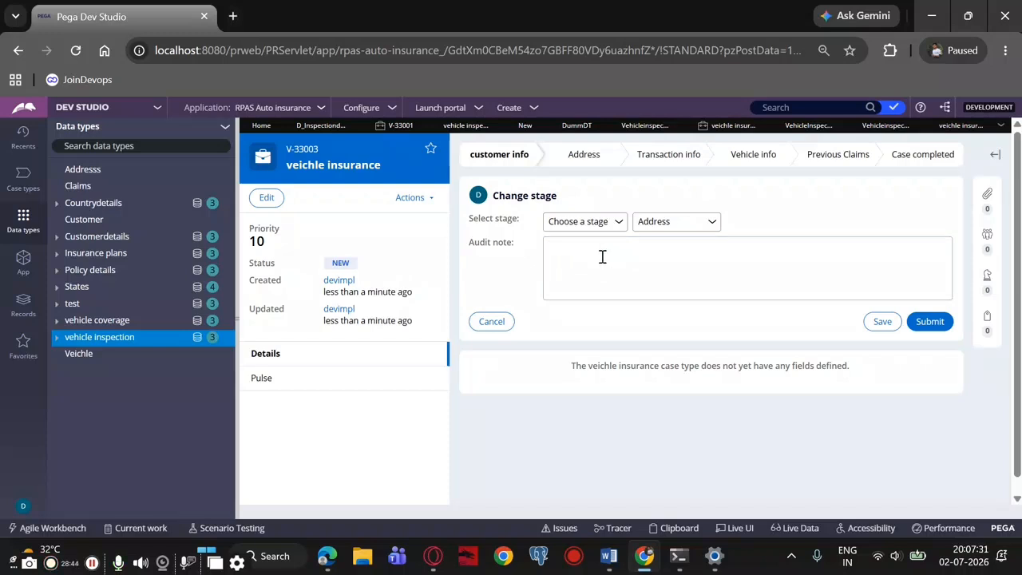
pyautogui.click(711, 221)
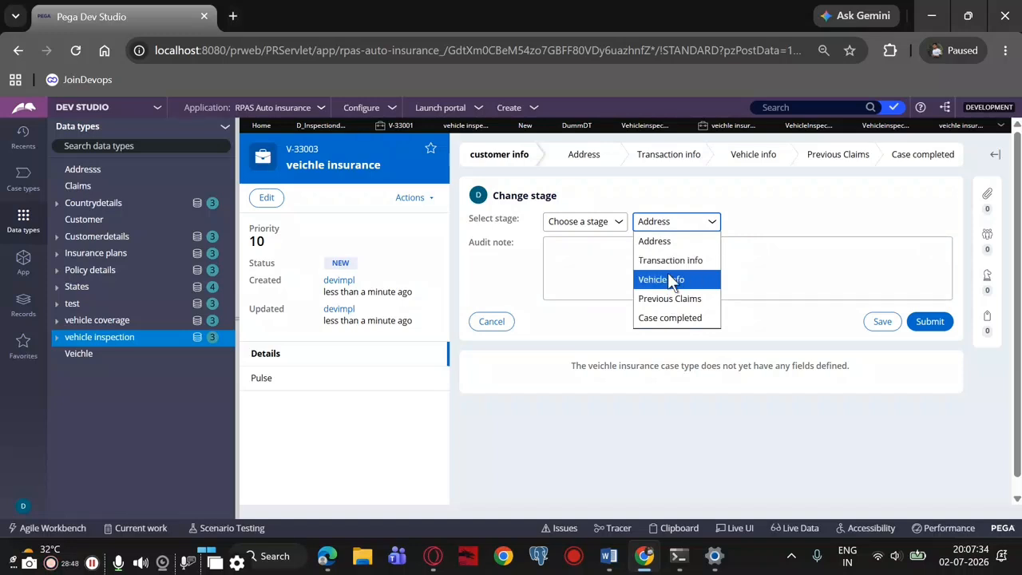
pyautogui.click(668, 277)
pyautogui.click(919, 324)
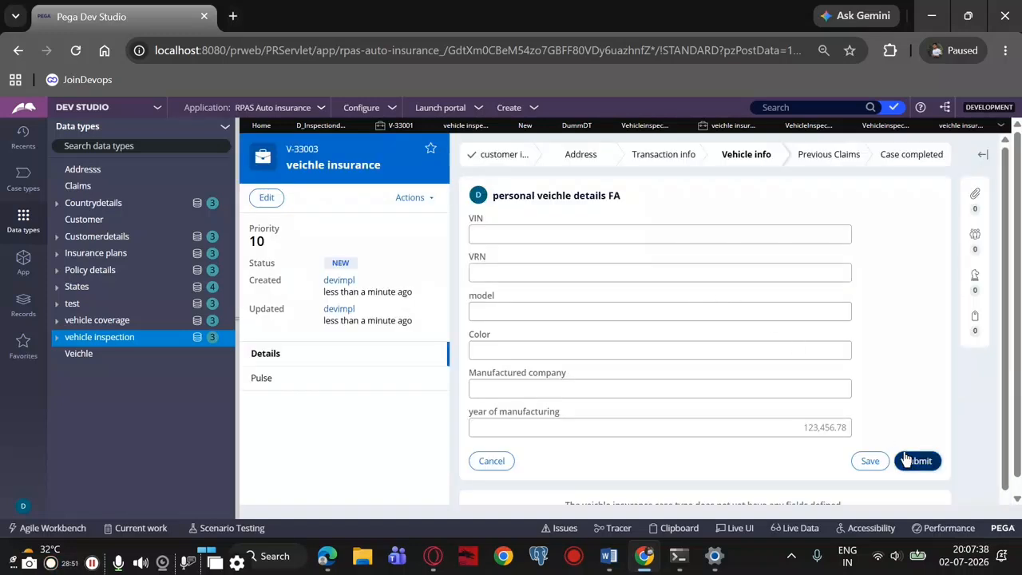
# Submit the personal vehicle, commercial vehicle, coverage and selected coverages forms without entries to reach the vehicleinspection FA form
pyautogui.click(907, 457)
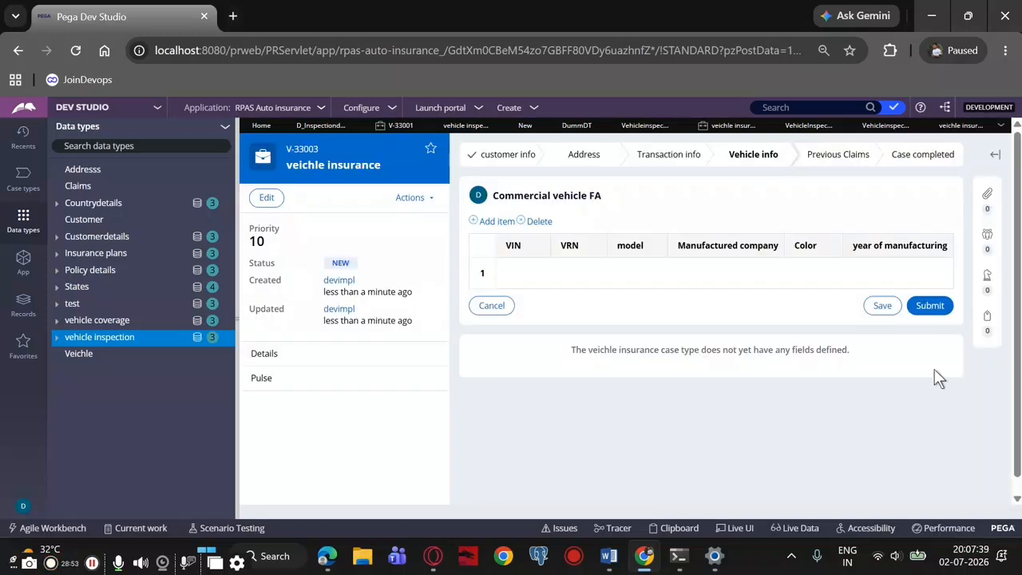
pyautogui.click(943, 306)
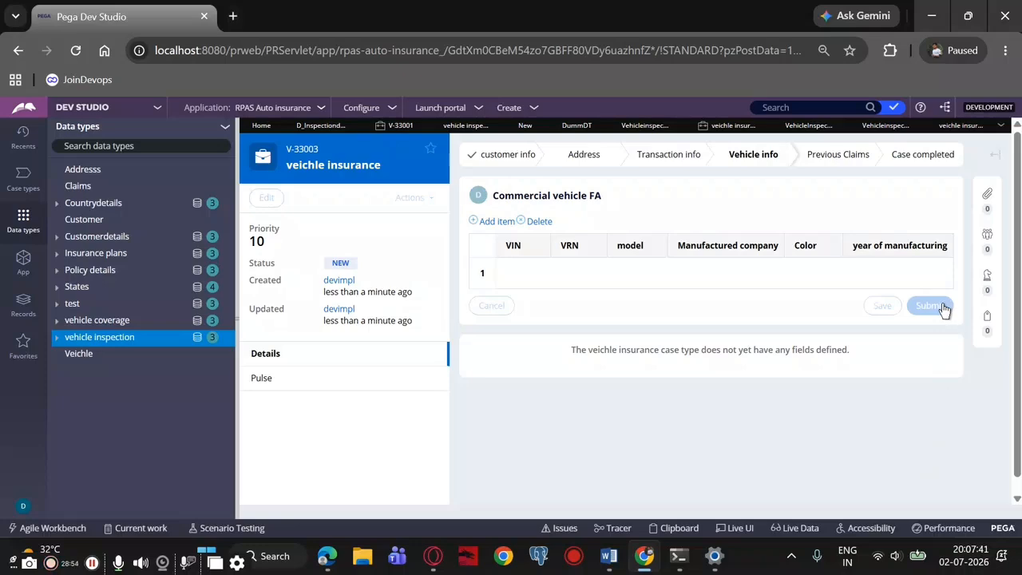
pyautogui.scroll(-3, 915, 381)
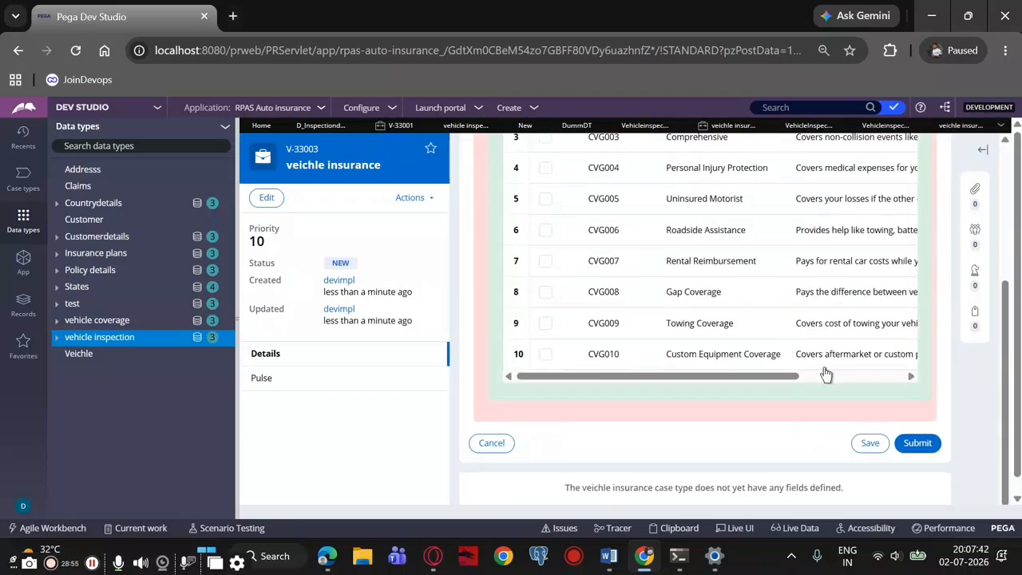
pyautogui.click(917, 444)
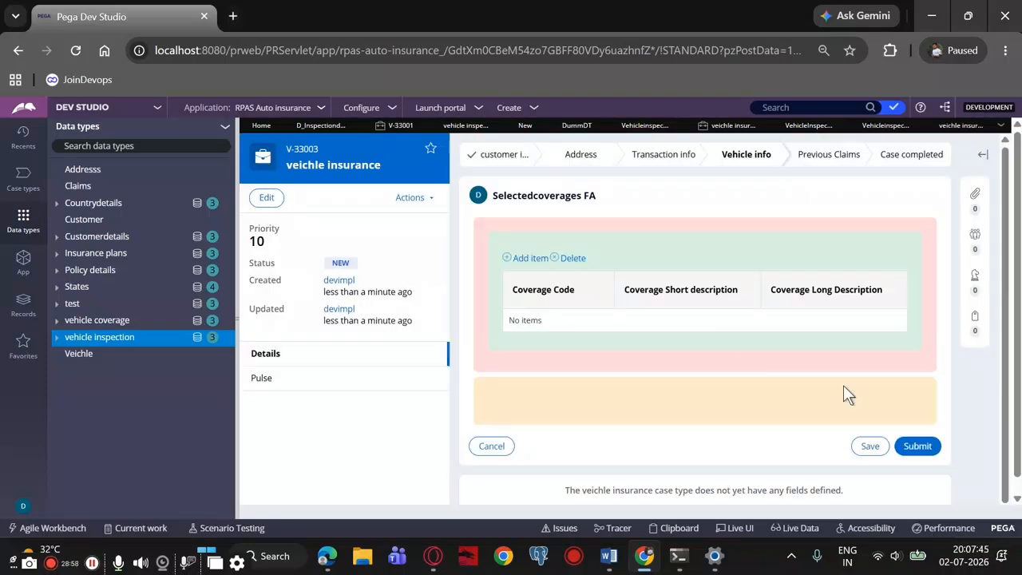
pyautogui.click(926, 446)
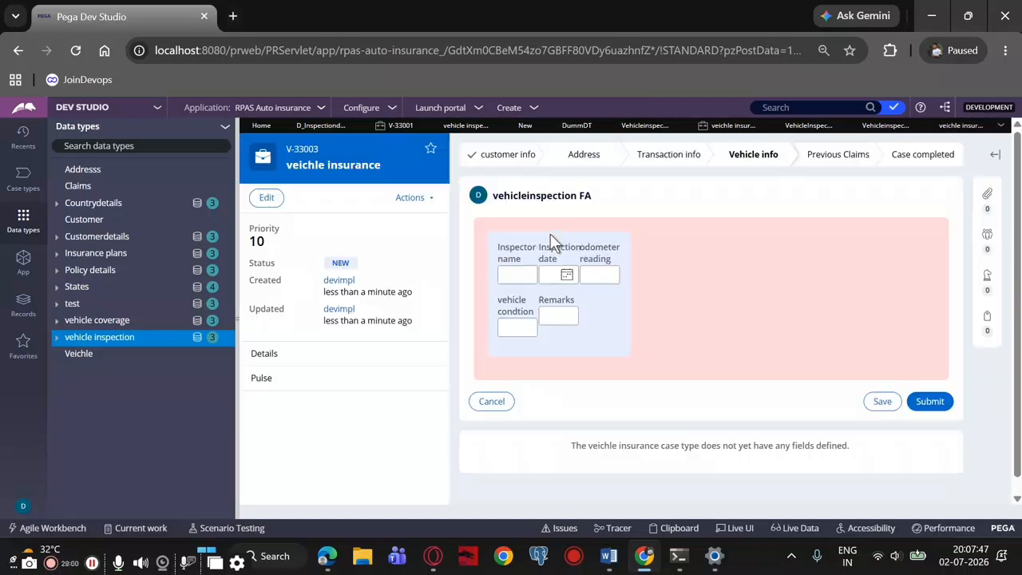
# Enter the inspector's name in the vehicleinspection FA form, submit it and read the submission message
pyautogui.click(515, 277)
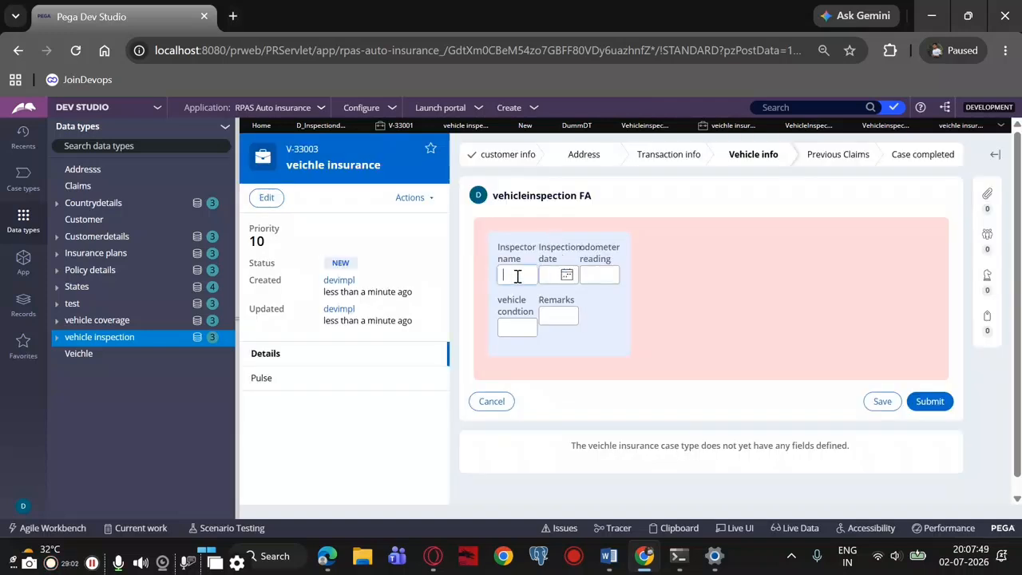
pyautogui.write('raj')
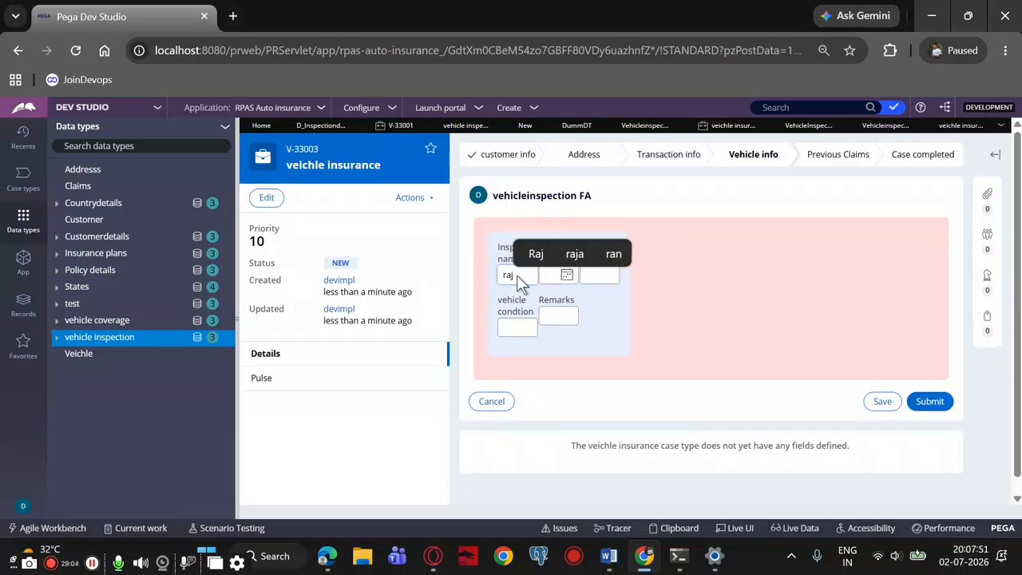
pyautogui.write('i')
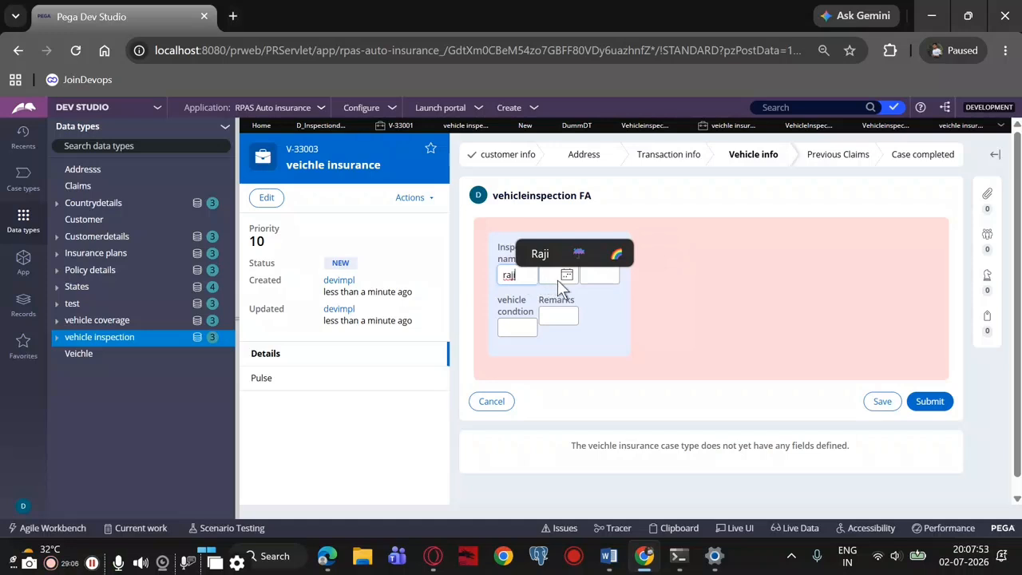
pyautogui.click(931, 400)
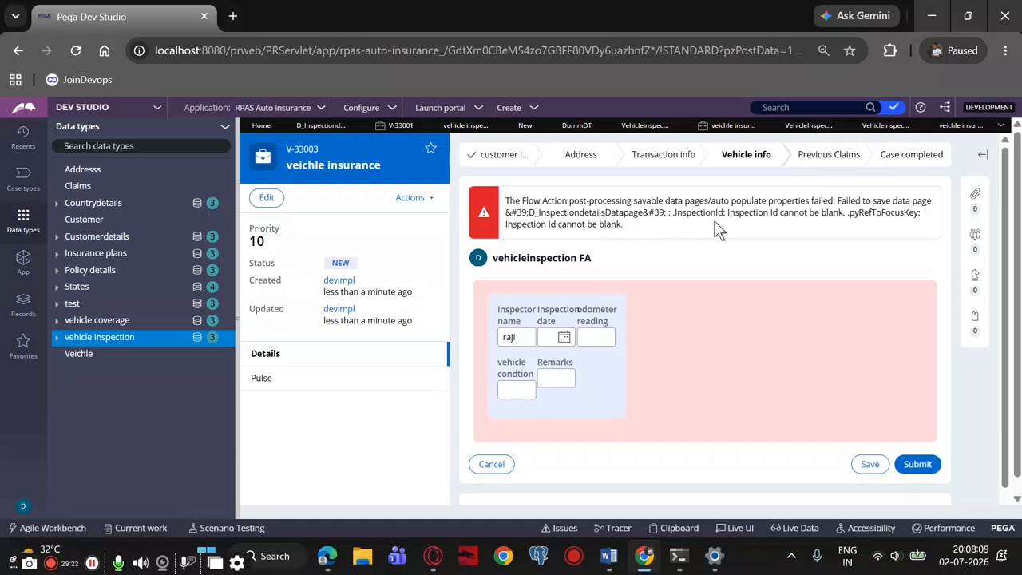
pyautogui.moveTo(754, 219); pyautogui.dragTo(811, 228)
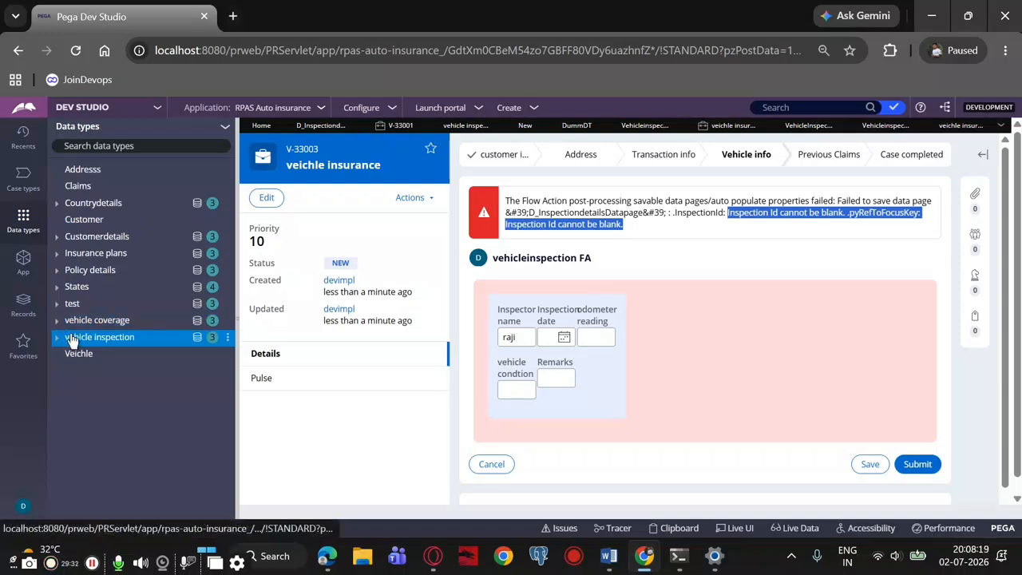
# Check the vehicle inspection data type's records for the submitted entry and close the open inspection data page and V-33001 case
pyautogui.click(72, 338)
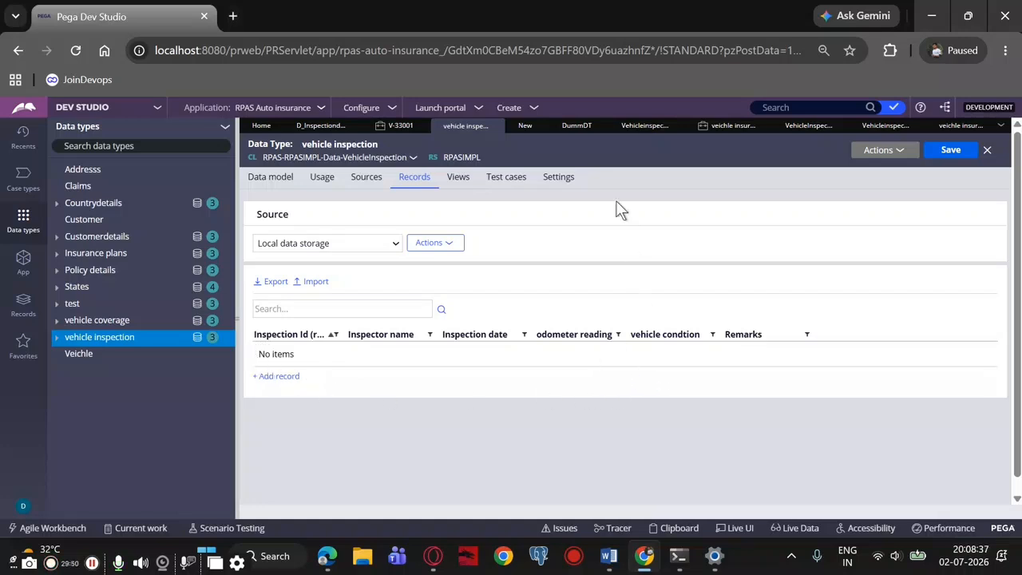
pyautogui.click(575, 126)
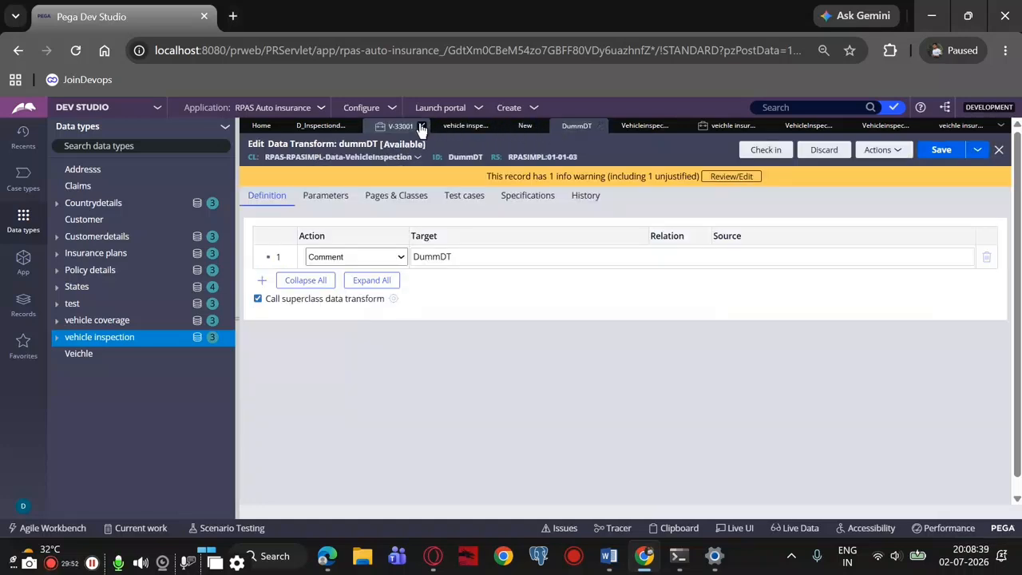
pyautogui.click(466, 134)
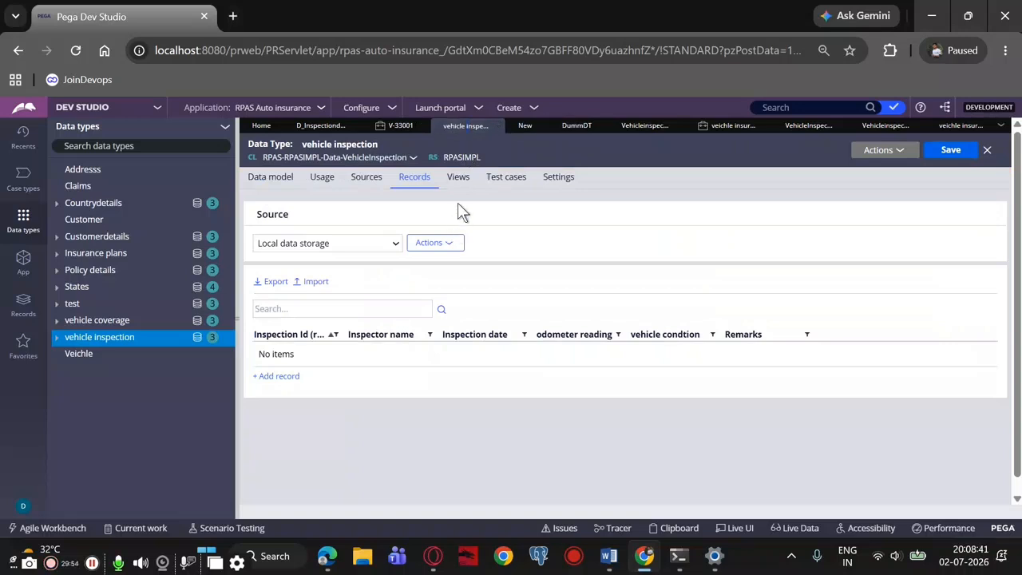
pyautogui.click(320, 126)
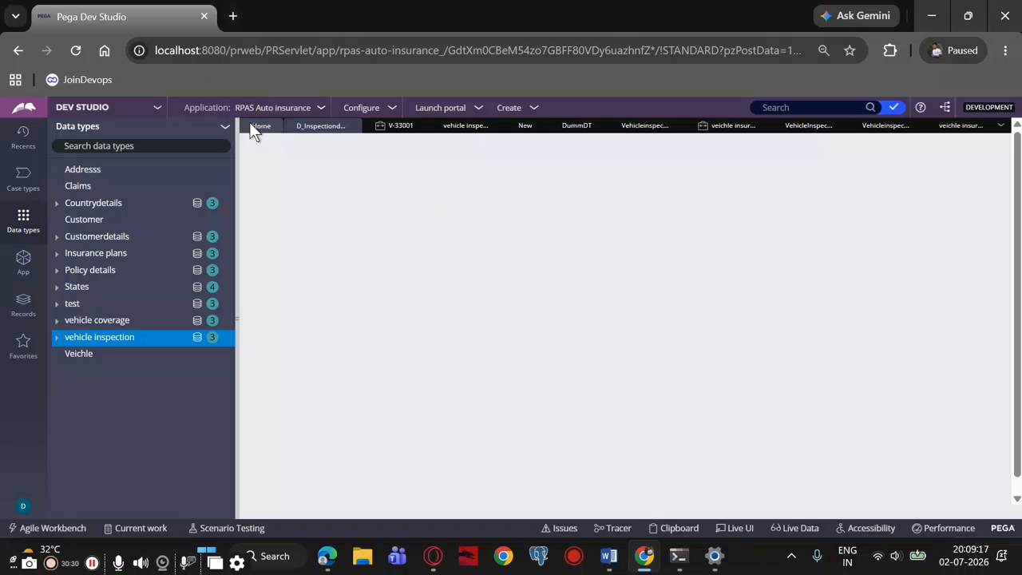
pyautogui.click(394, 128)
pyautogui.click(304, 130)
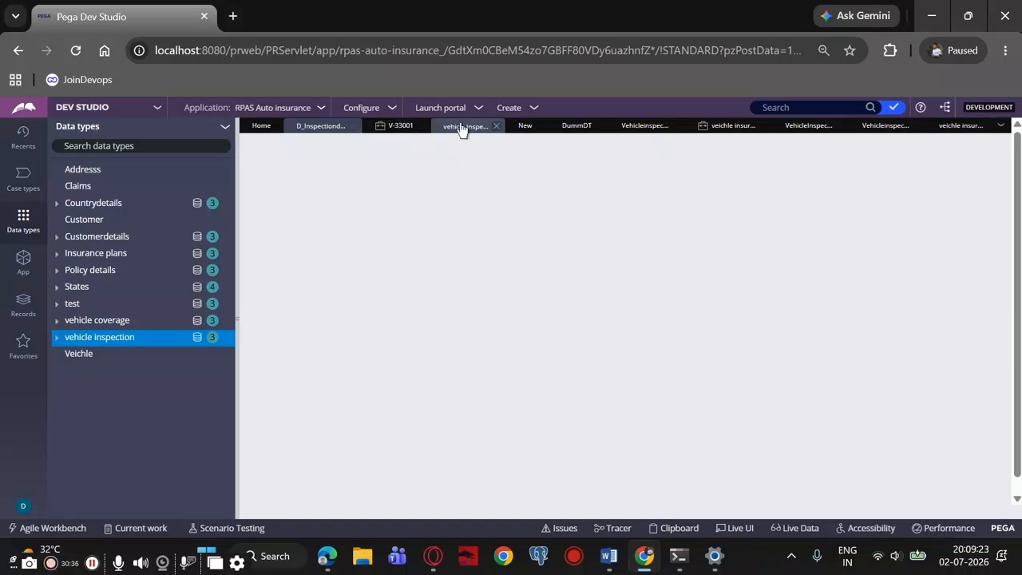
pyautogui.click(423, 128)
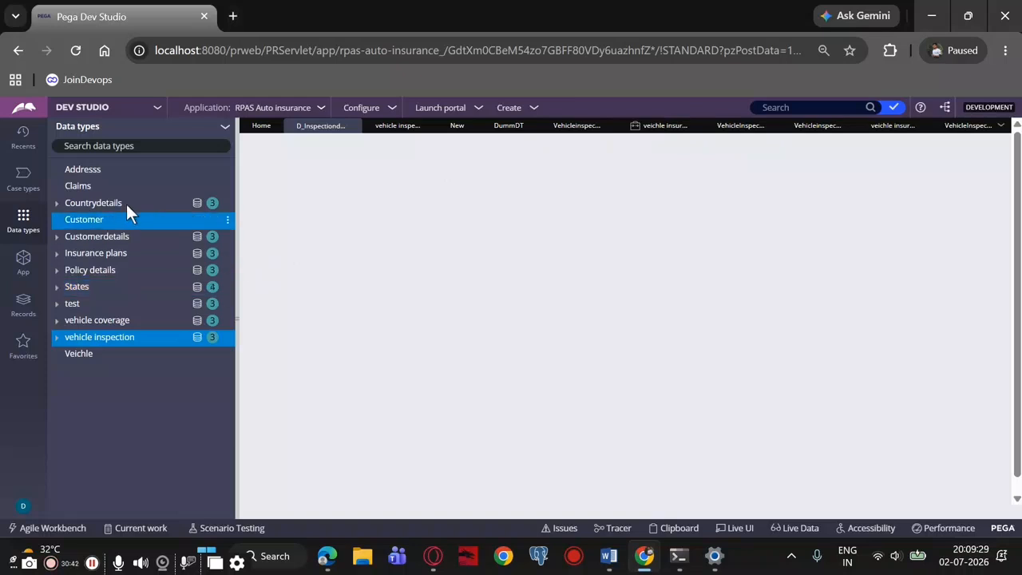
pyautogui.click(353, 126)
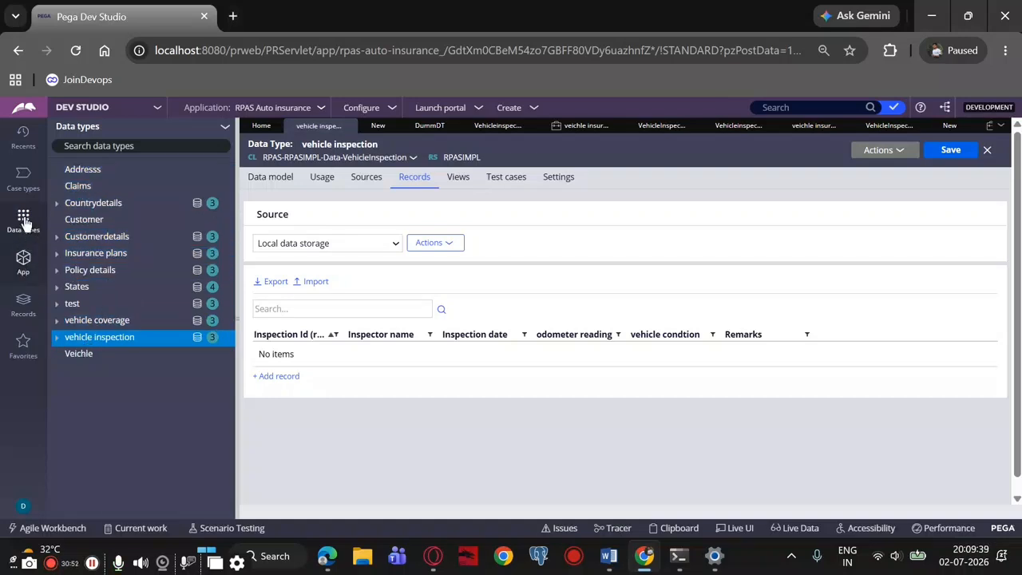
# Open the D_vehicleinspection data page from the VehicleInspection class and review its definition and lookup source
pyautogui.click(23, 260)
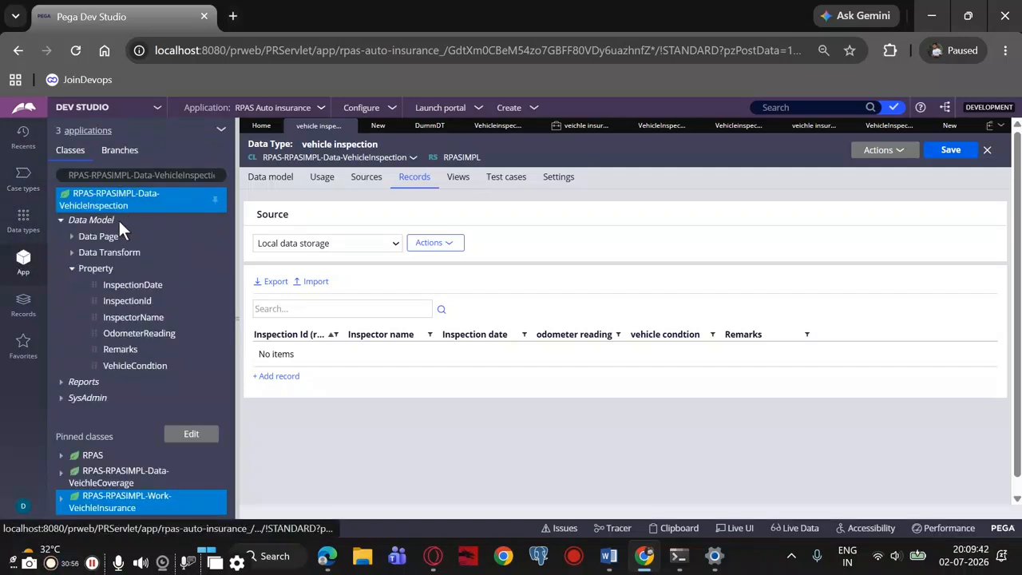
pyautogui.click(73, 242)
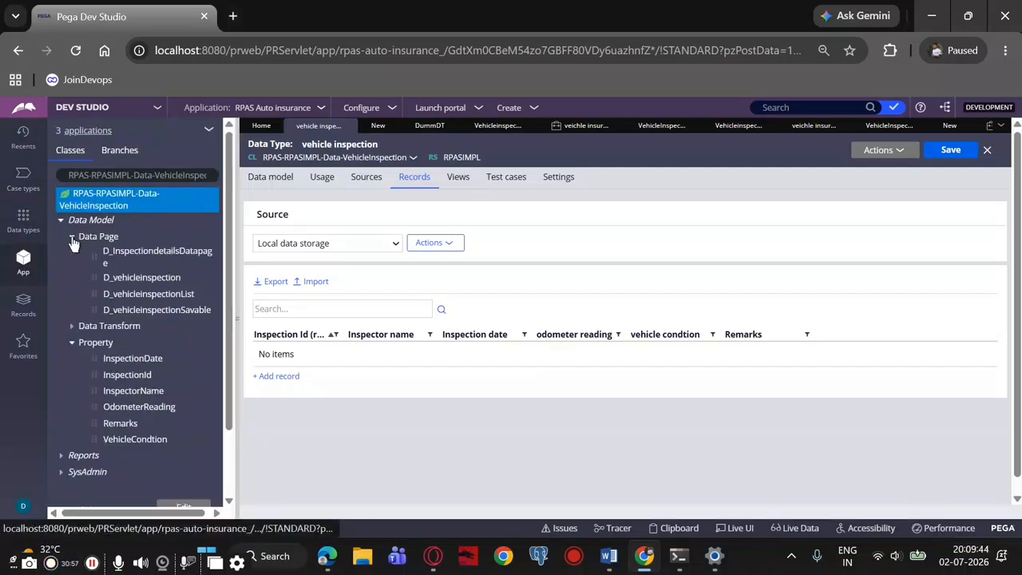
pyautogui.click(142, 277)
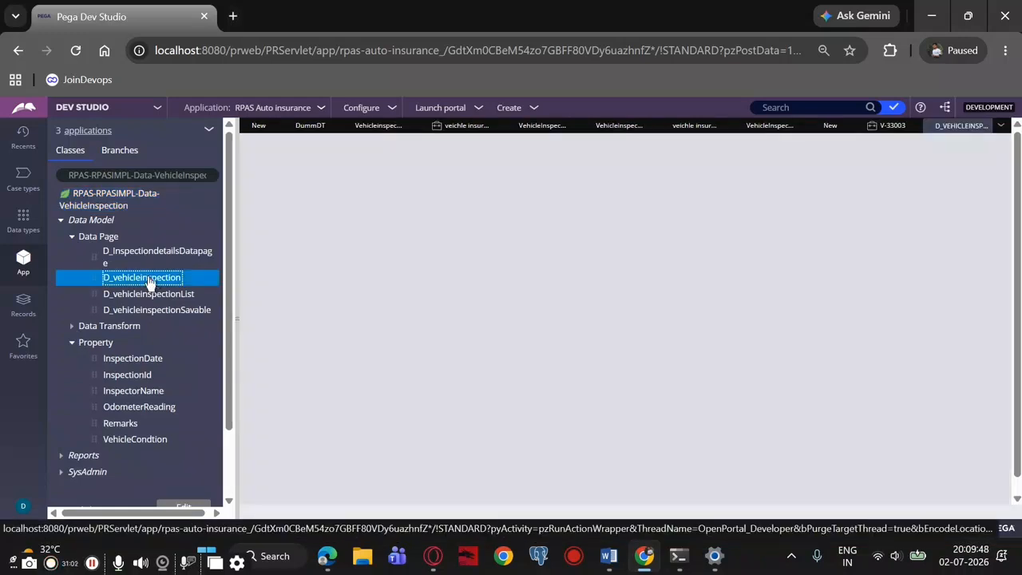
pyautogui.scroll(-3, 365, 264)
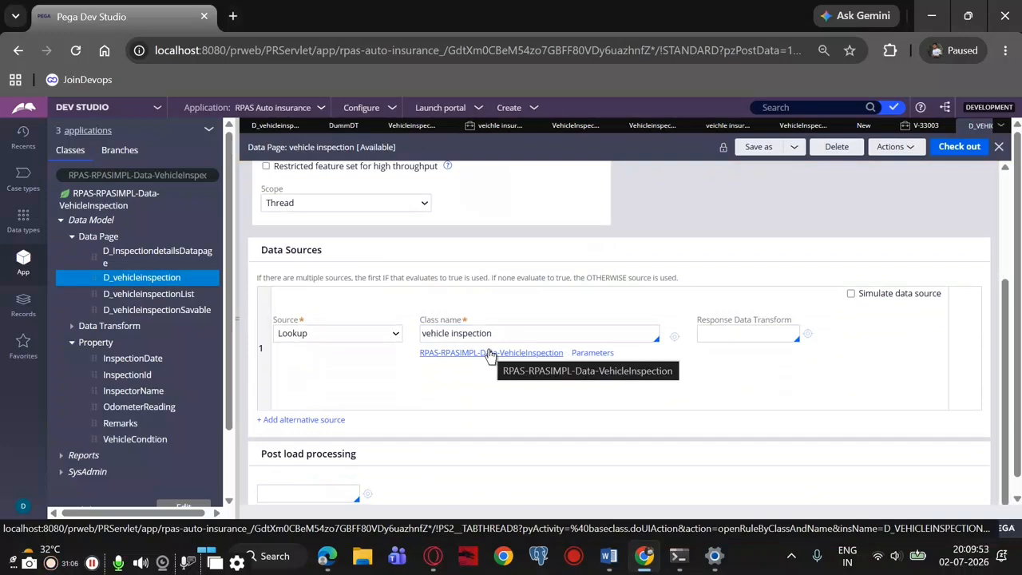
pyautogui.scroll(3, 423, 343)
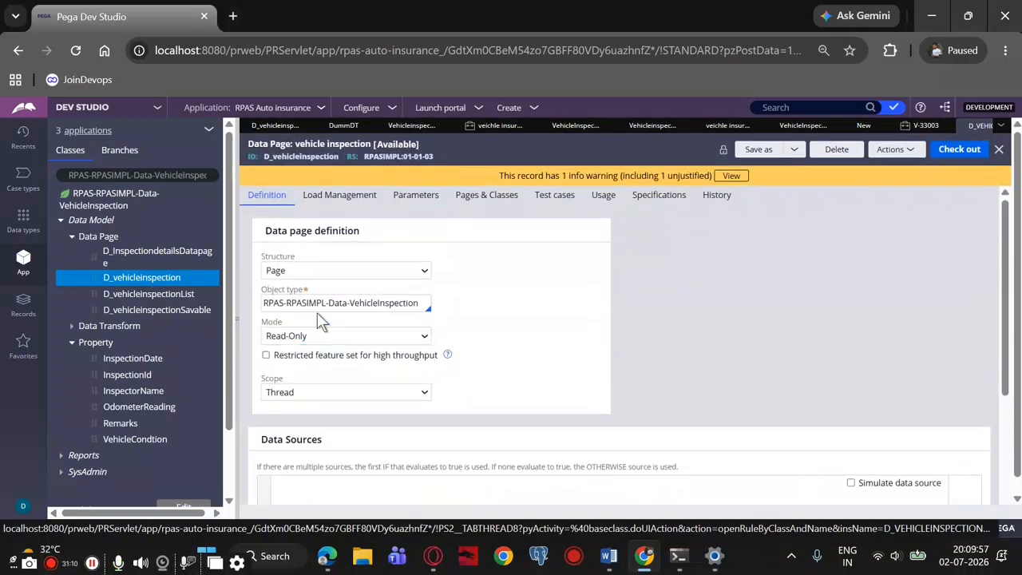
# Review D_InspectiondetailsDatapage's mode, data source and save options, including its DummDT source data transform
pyautogui.click(162, 255)
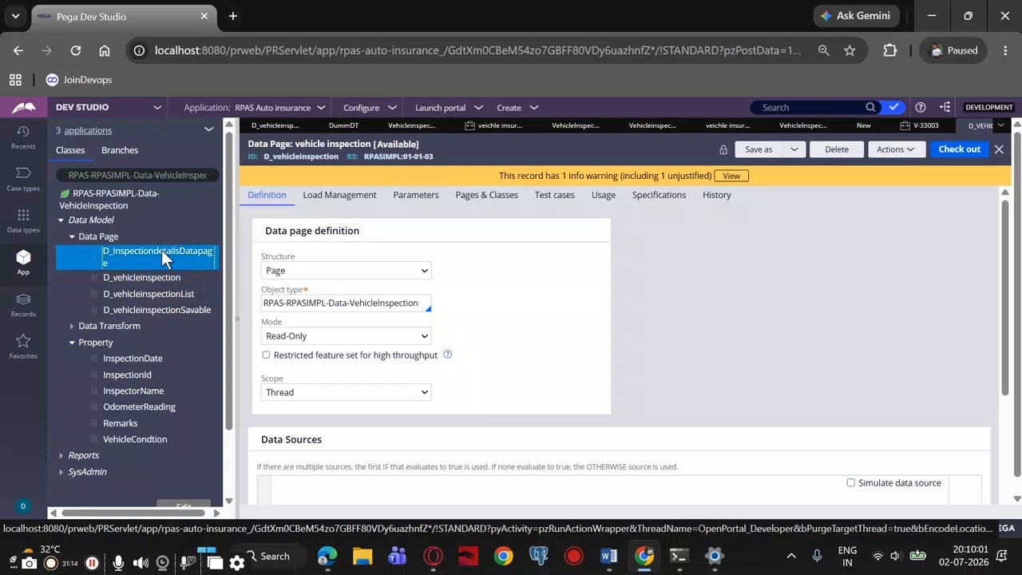
pyautogui.scroll(-2, 402, 271)
pyautogui.scroll(-3, 401, 289)
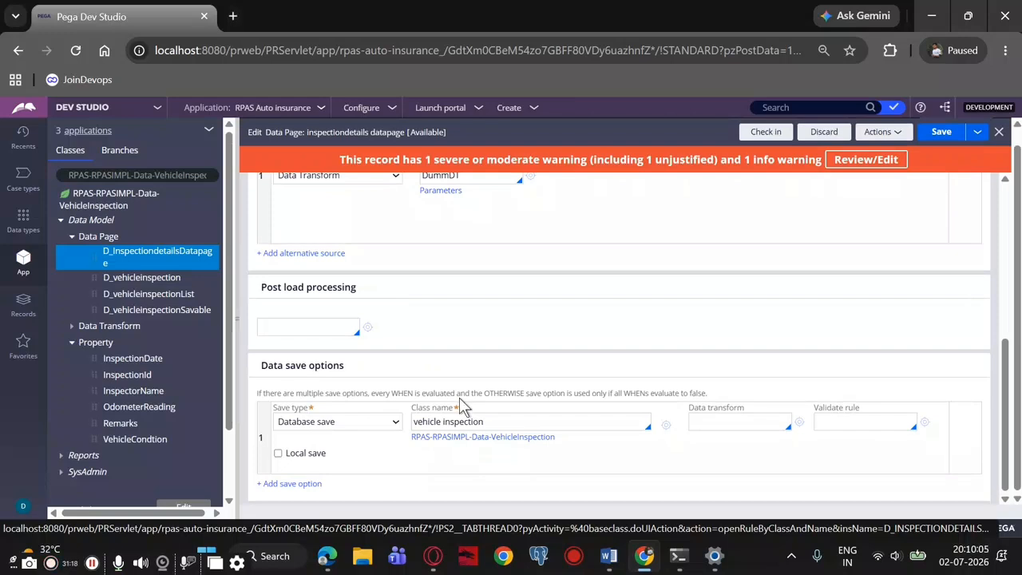
pyautogui.scroll(5, 468, 399)
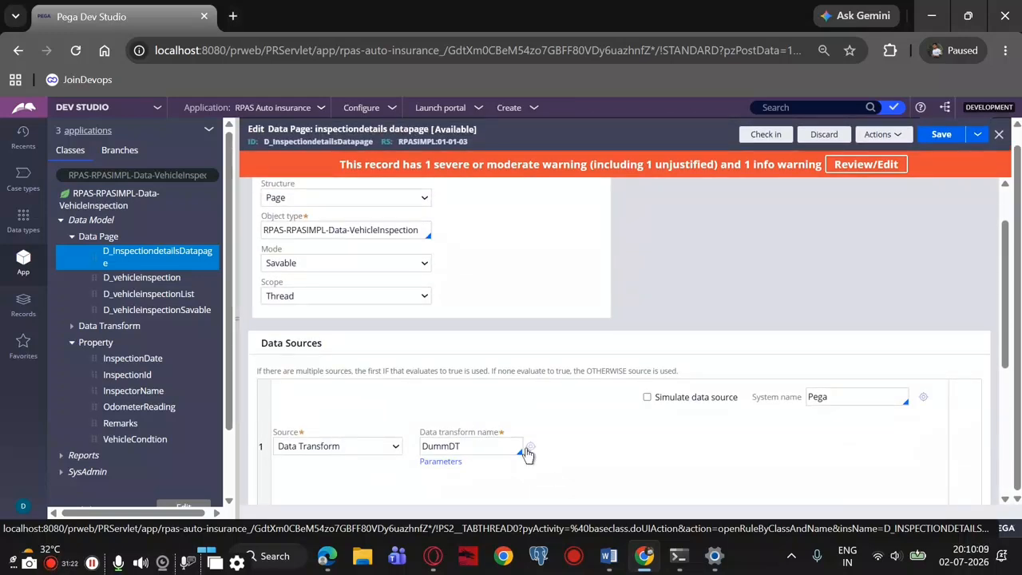
pyautogui.click(531, 446)
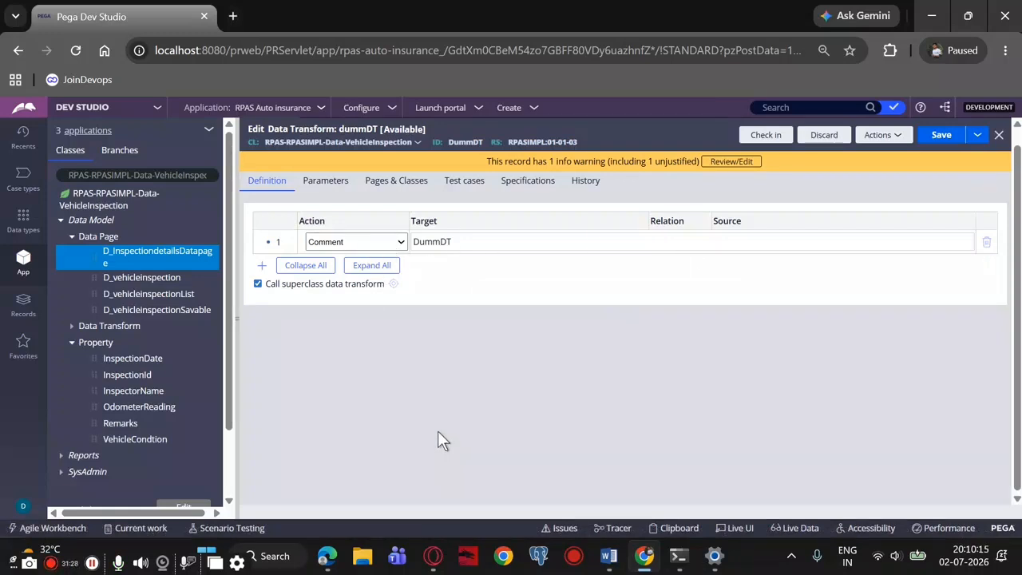
pyautogui.click(393, 243)
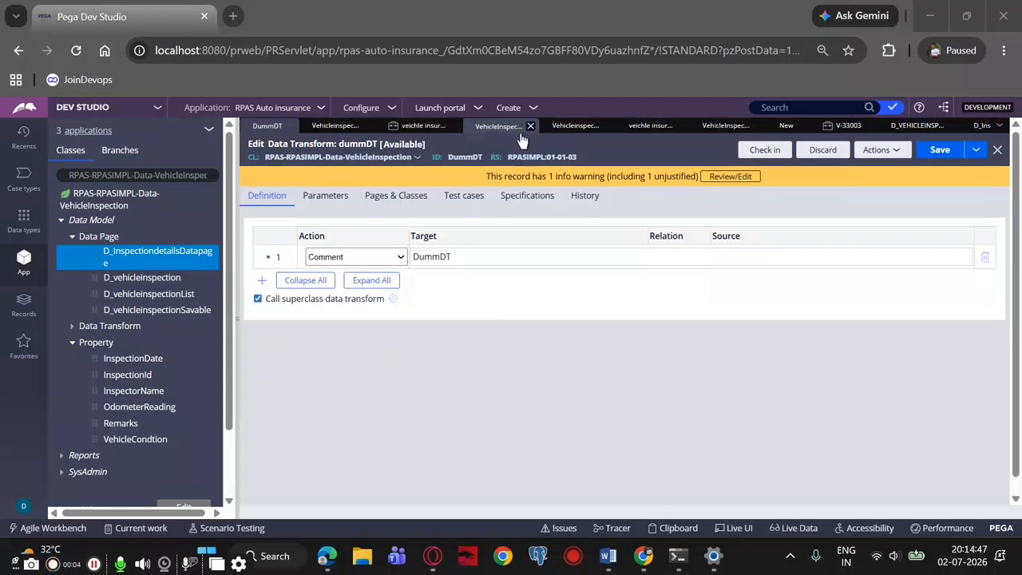
pyautogui.click(981, 126)
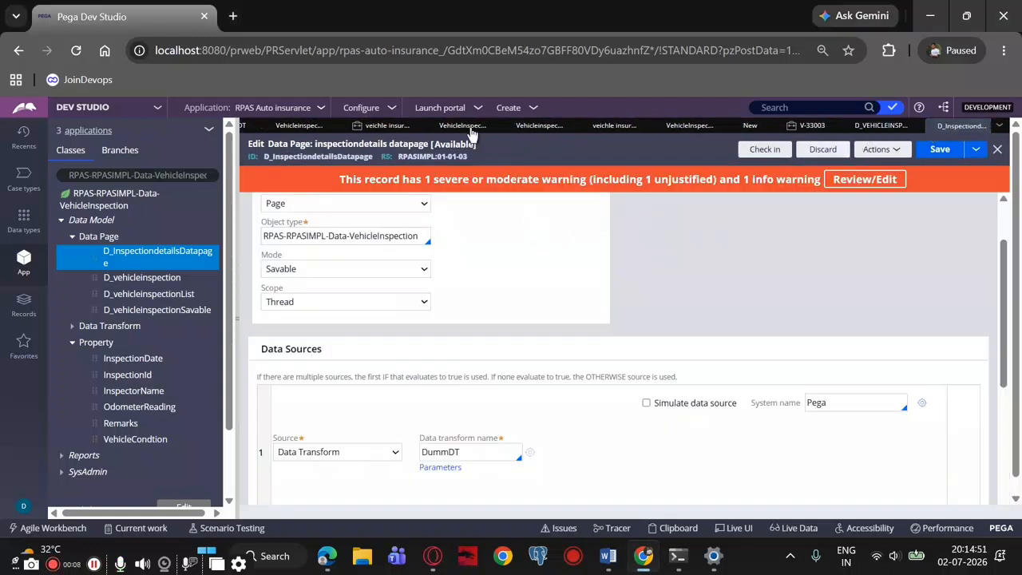
# Close the D_vehicleinspection data page, the vehicle inspection section records and the D_VEHICLEINSP preview
pyautogui.click(416, 126)
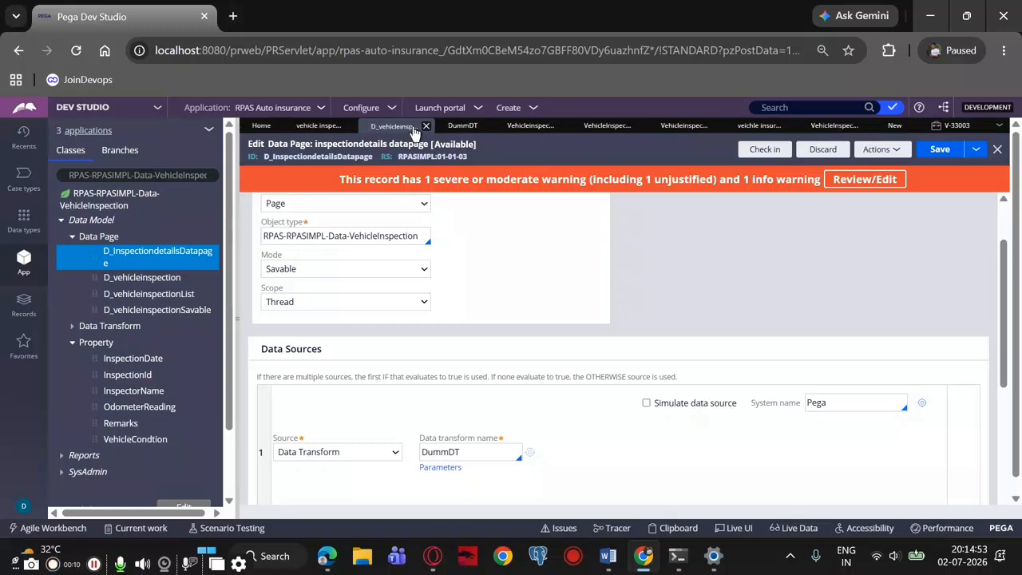
pyautogui.click(427, 127)
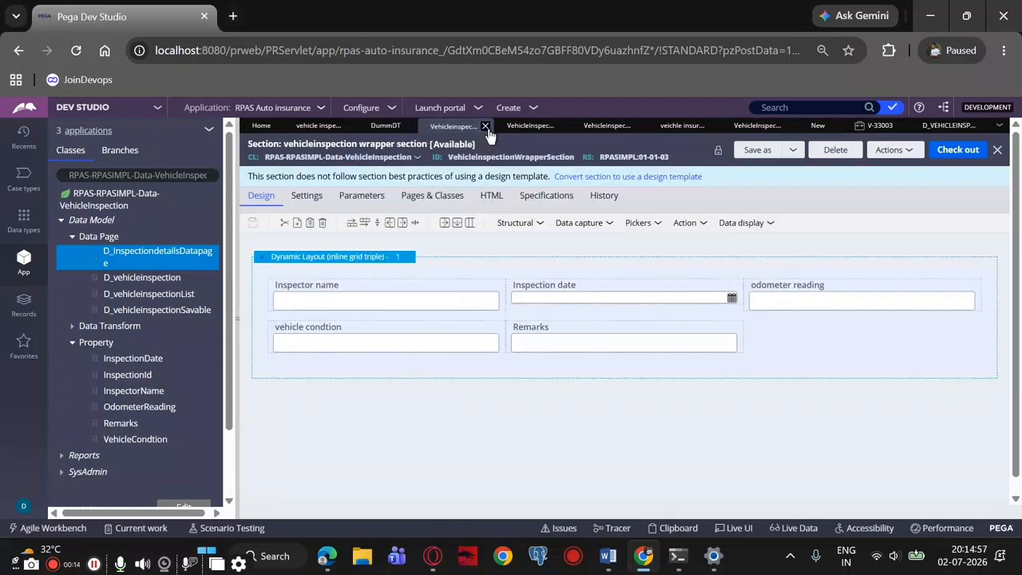
pyautogui.click(484, 126)
pyautogui.click(485, 127)
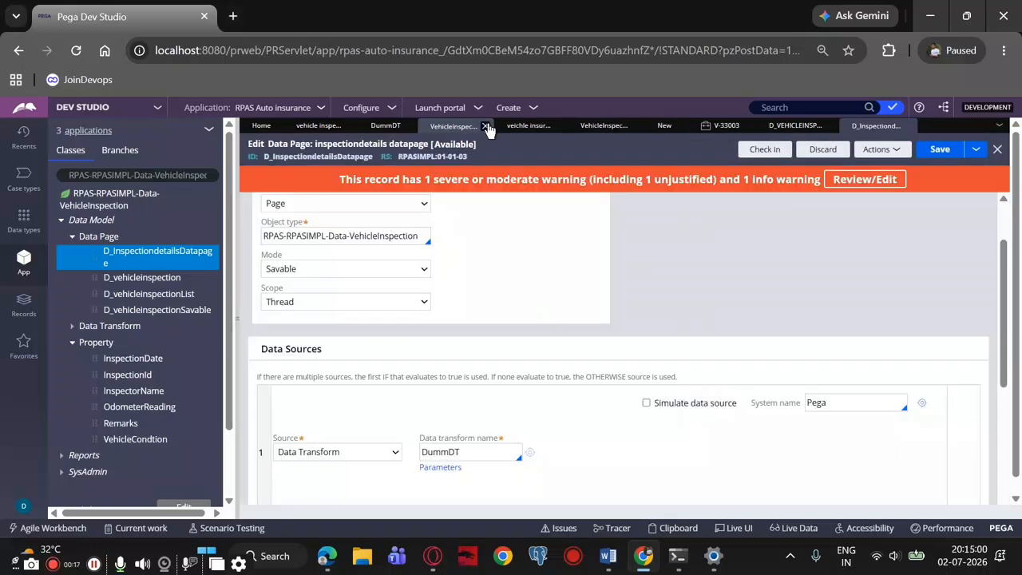
pyautogui.click(485, 126)
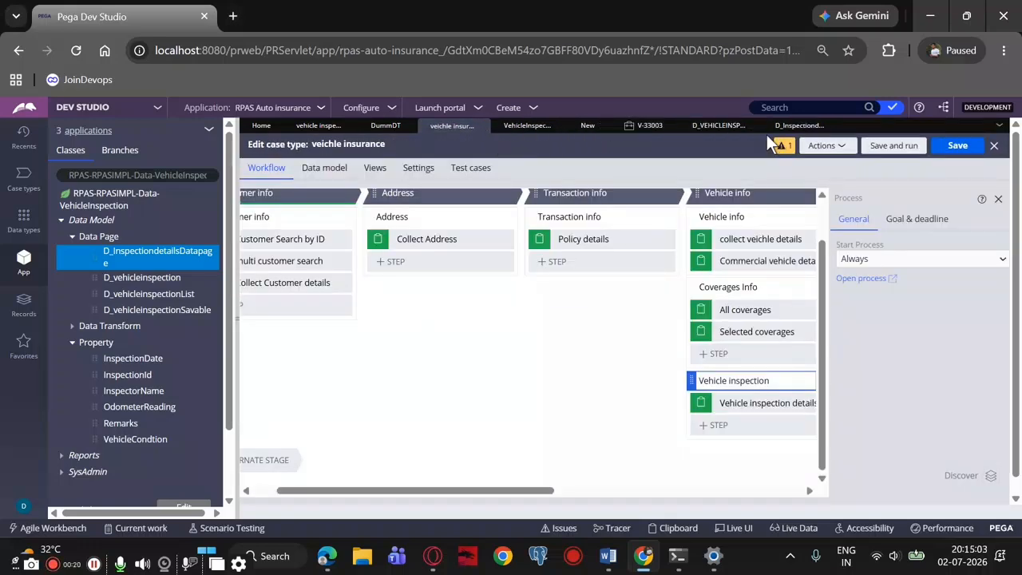
pyautogui.click(723, 128)
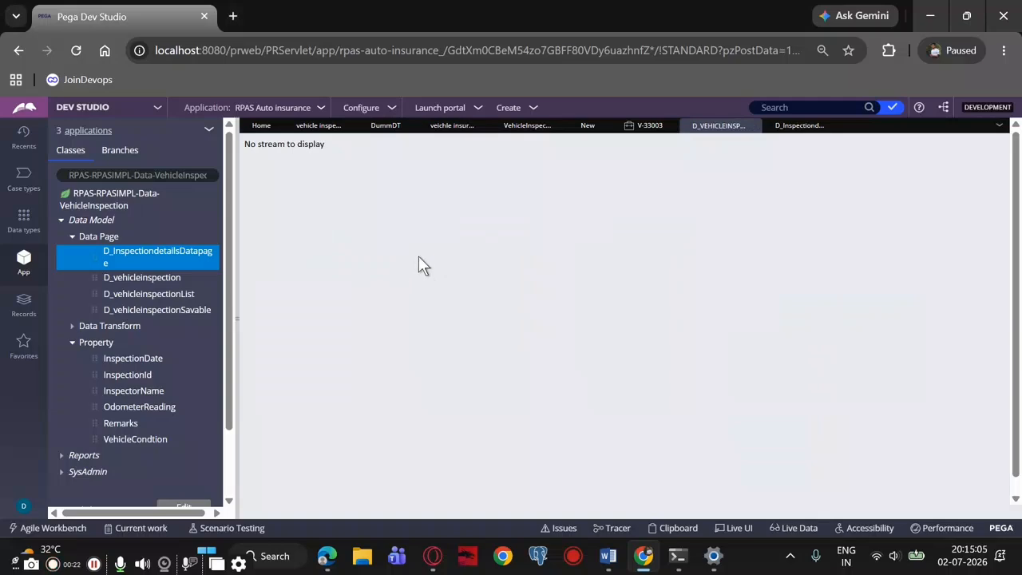
pyautogui.click(752, 125)
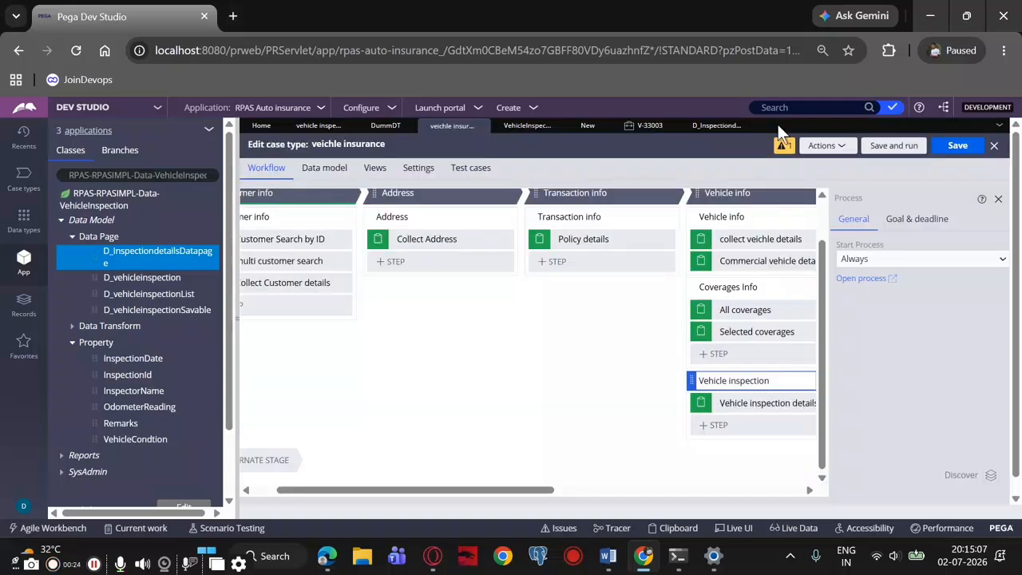
# Return to D_InspectiondetailsDatapage and open its DummDT source data transform
pyautogui.click(715, 125)
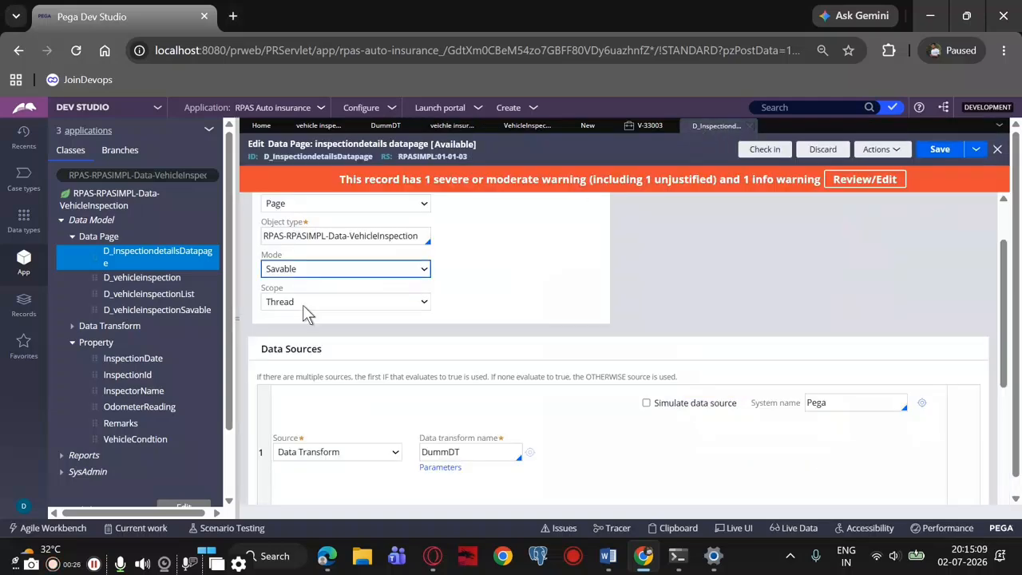
pyautogui.scroll(-3, 307, 311)
pyautogui.scroll(-1, 314, 320)
pyautogui.scroll(3, 485, 440)
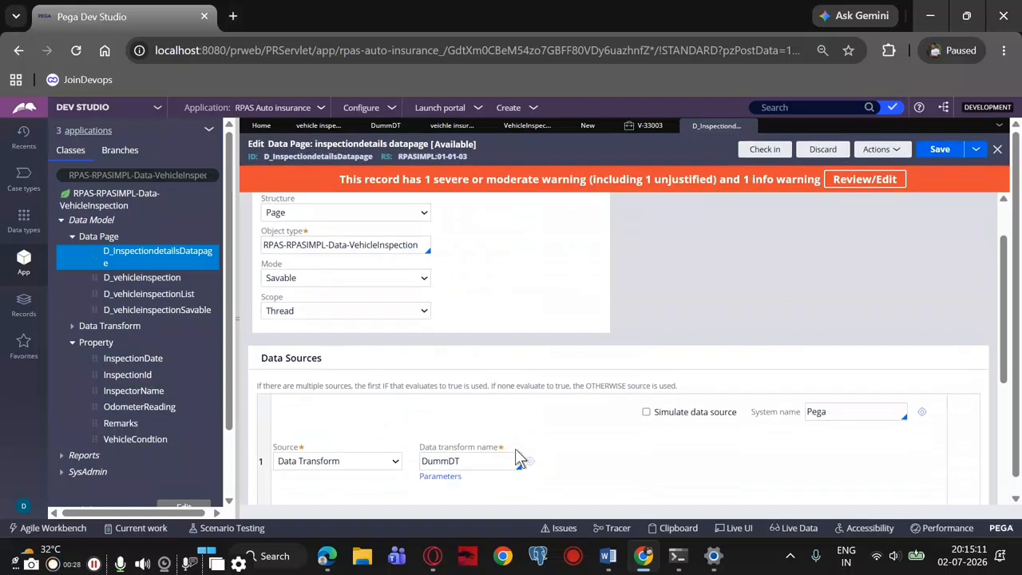
pyautogui.click(527, 467)
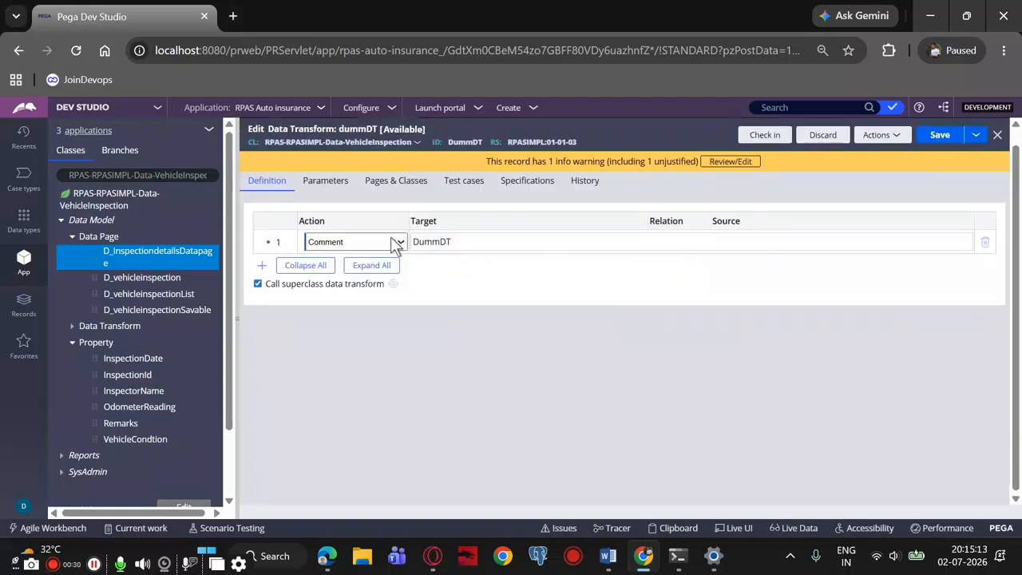
# Change the data transform's first row to a Set action with Primary.InspectionId as the target
pyautogui.click(369, 242)
pyautogui.click(328, 261)
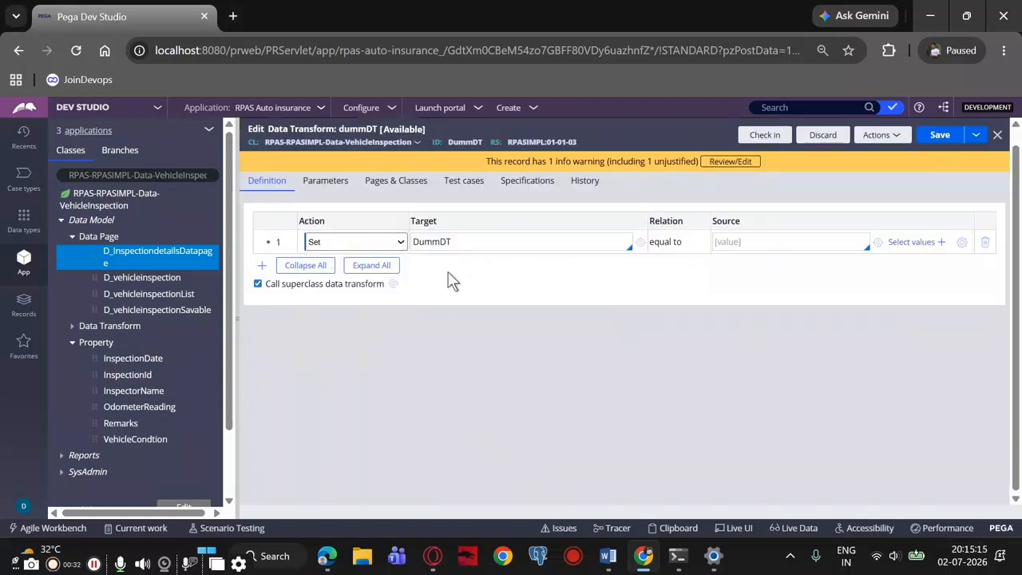
pyautogui.click(507, 241)
pyautogui.write('Primar')
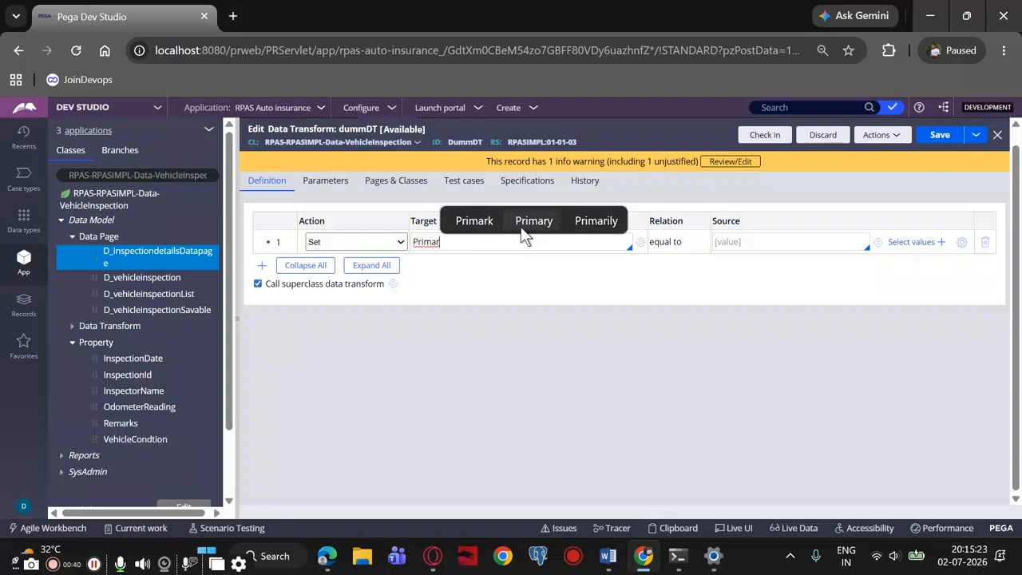
pyautogui.click(522, 228)
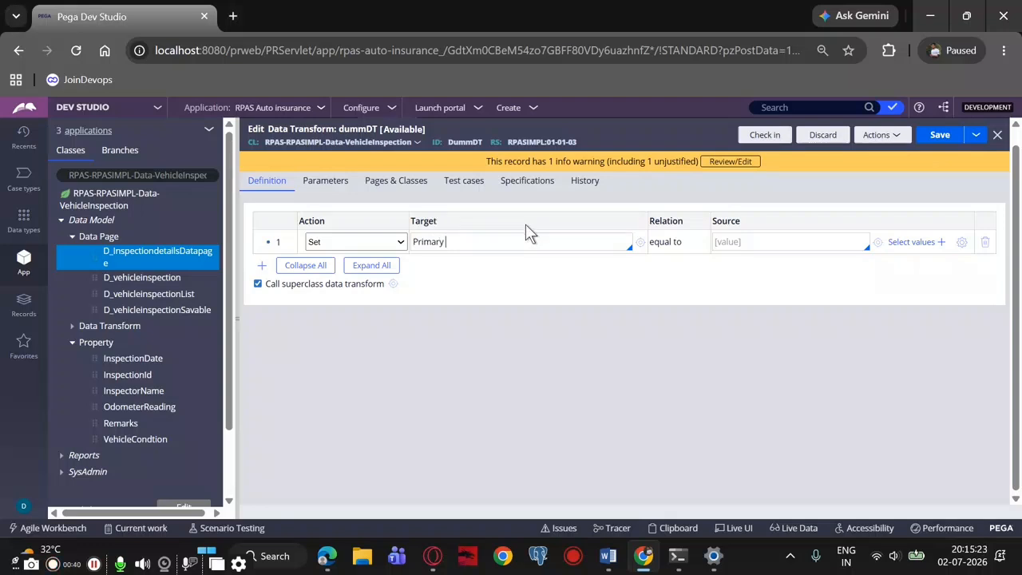
pyautogui.write('.')
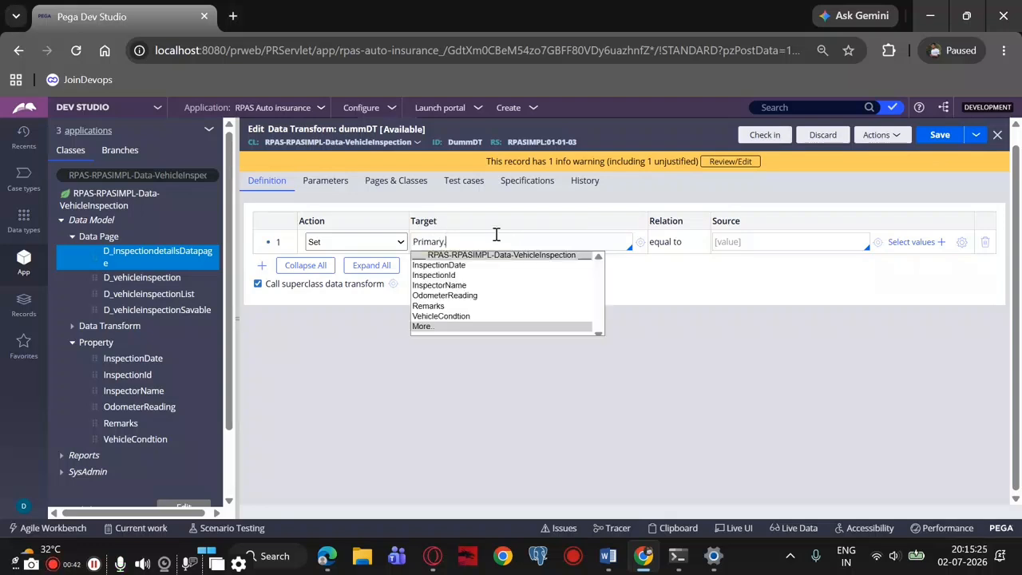
pyautogui.click(448, 277)
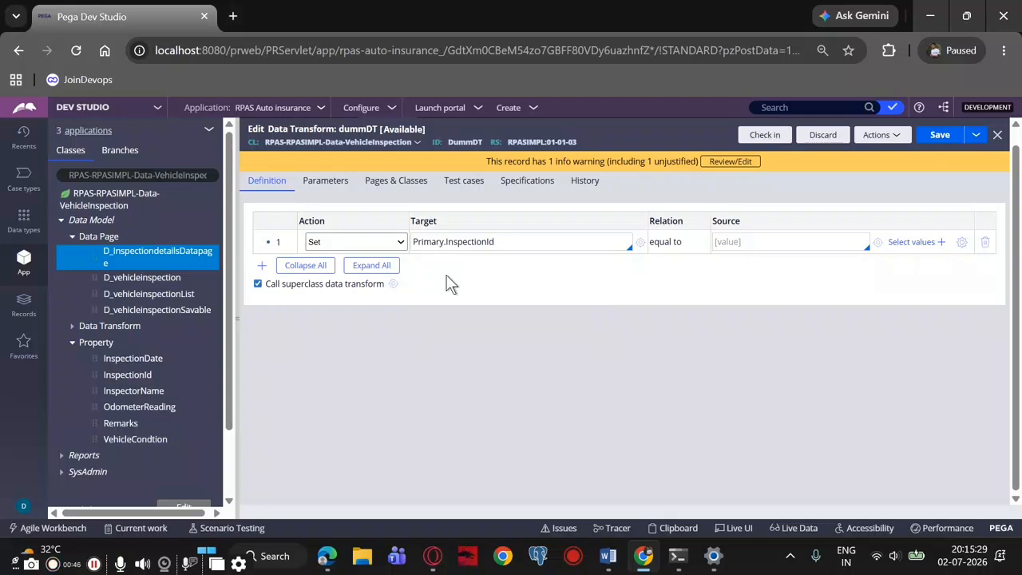
# Open the expression builder for the InspectionId source and check the ID function names noted in the Word document
pyautogui.click(761, 239)
pyautogui.click(960, 242)
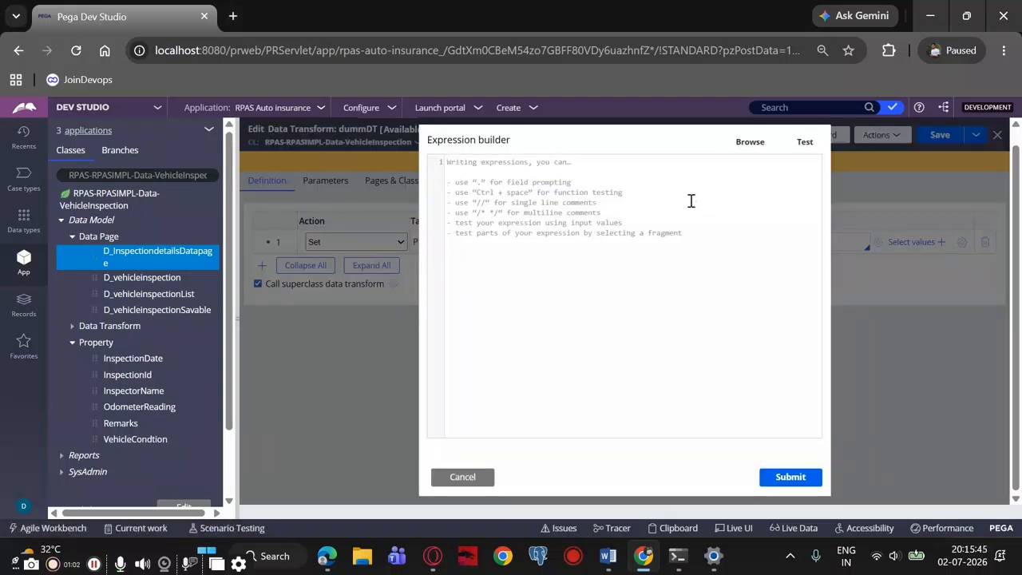
pyautogui.click(751, 143)
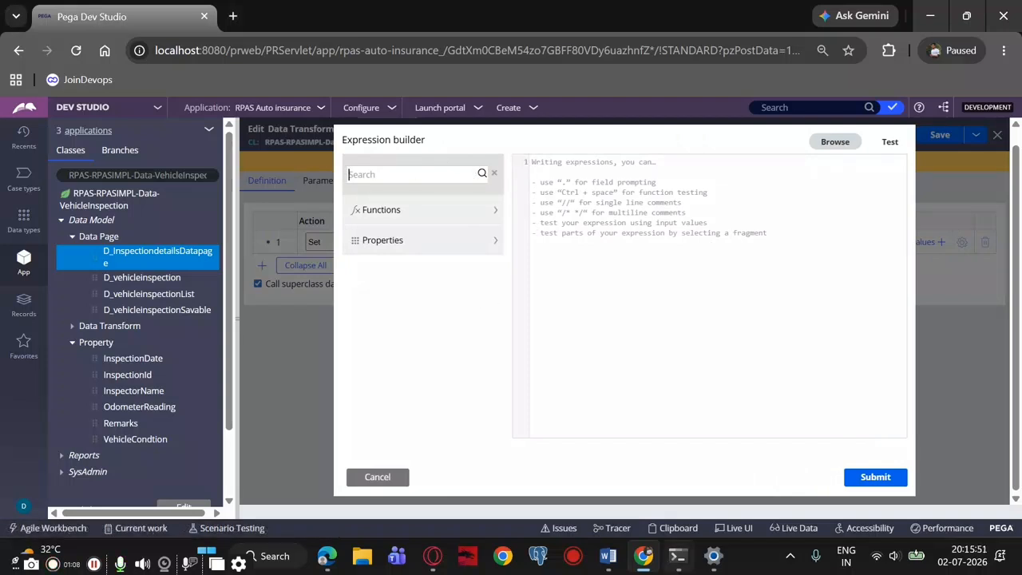
pyautogui.click(608, 556)
pyautogui.scroll(-7, 476, 320)
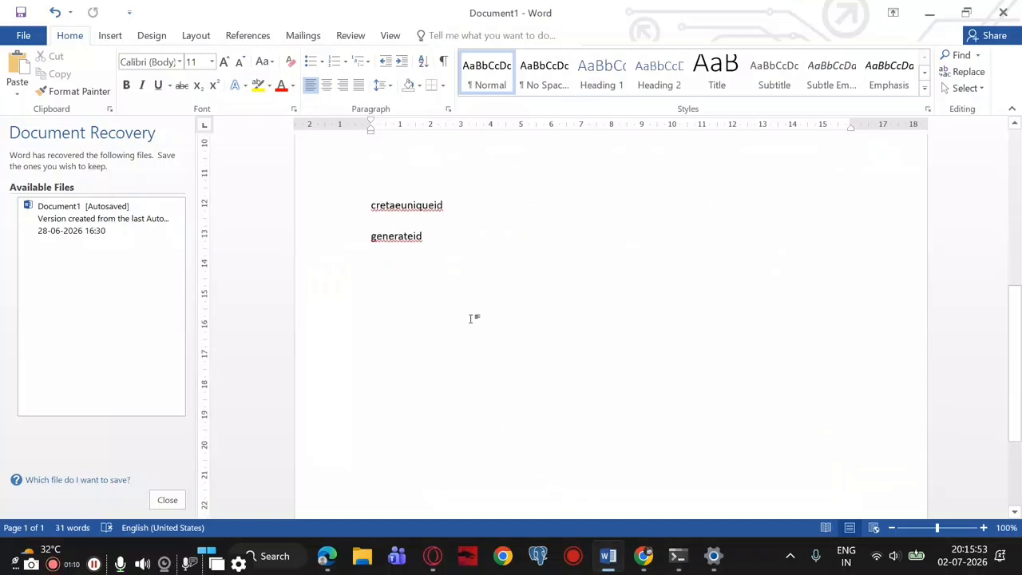
pyautogui.click(644, 556)
# Try the CreateUniqueID function as the source expression, test it and discard the expression
pyautogui.write('cre')
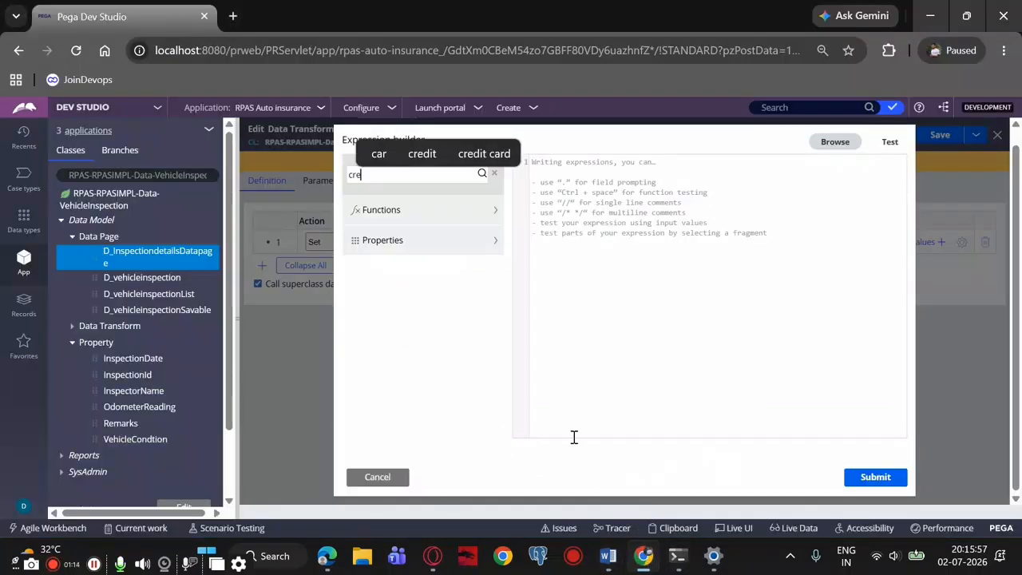
pyautogui.click(496, 210)
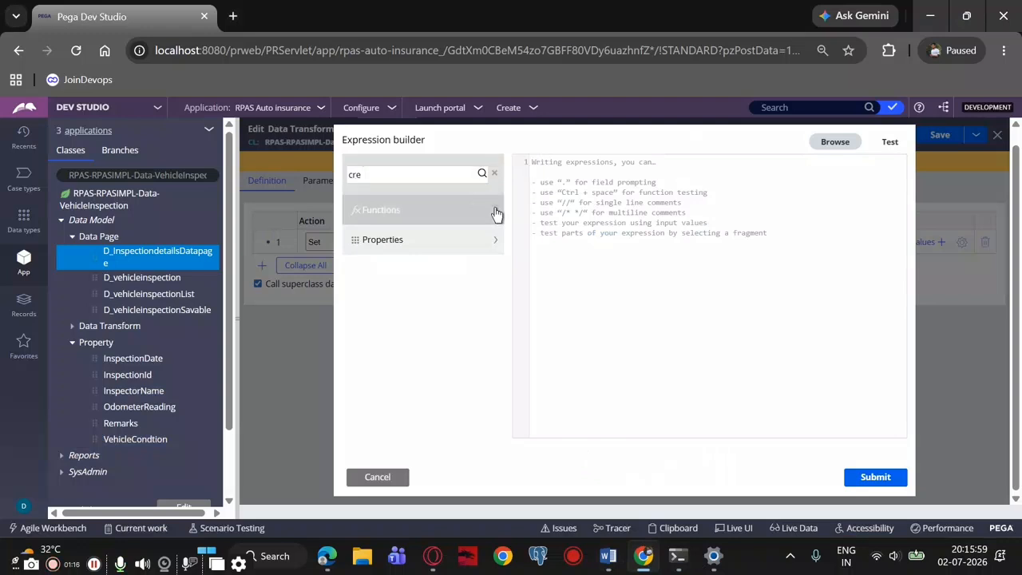
pyautogui.scroll(-5, 434, 278)
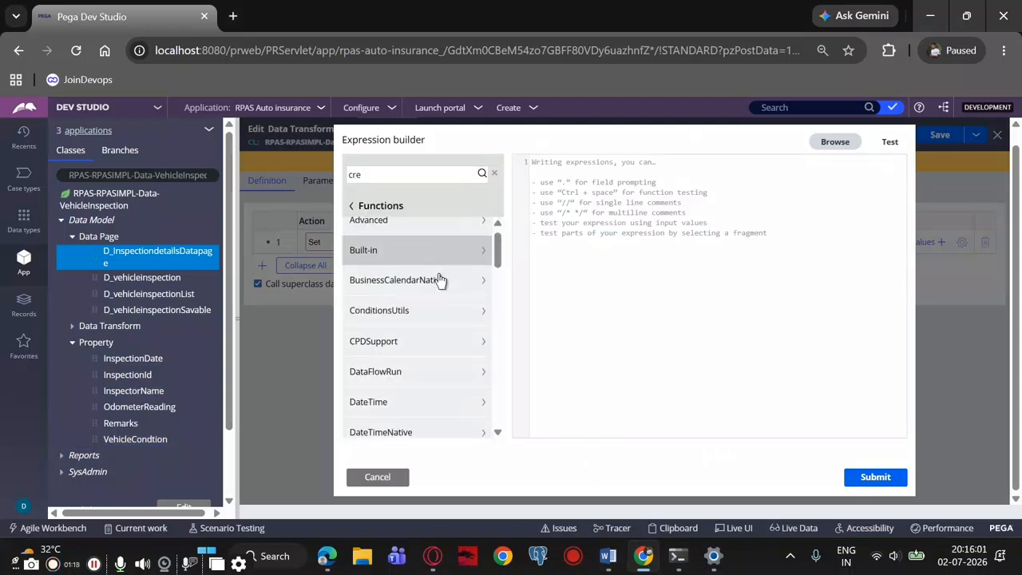
pyautogui.scroll(5, 435, 256)
pyautogui.click(392, 180)
pyautogui.write('cre')
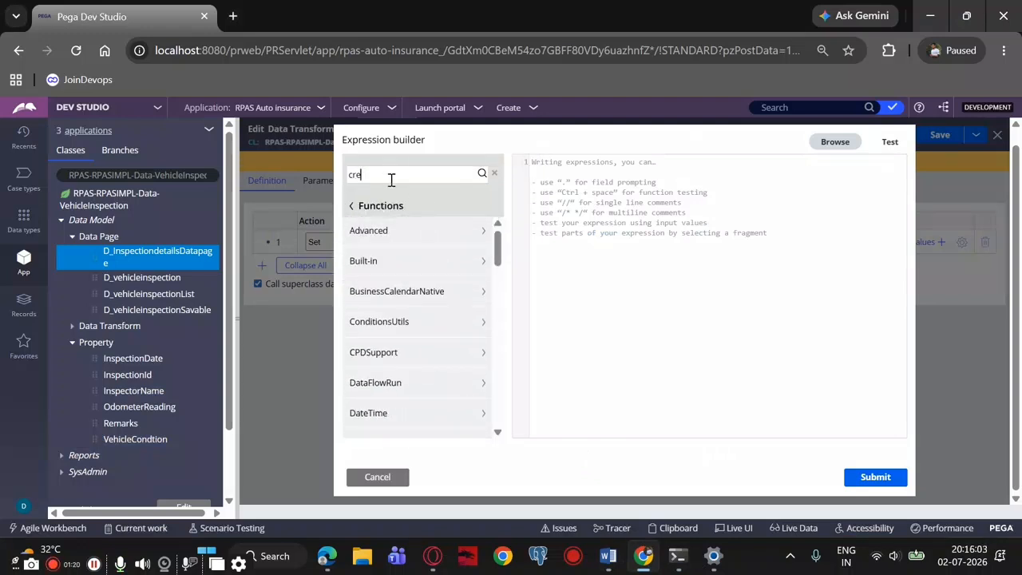
pyautogui.write('ate')
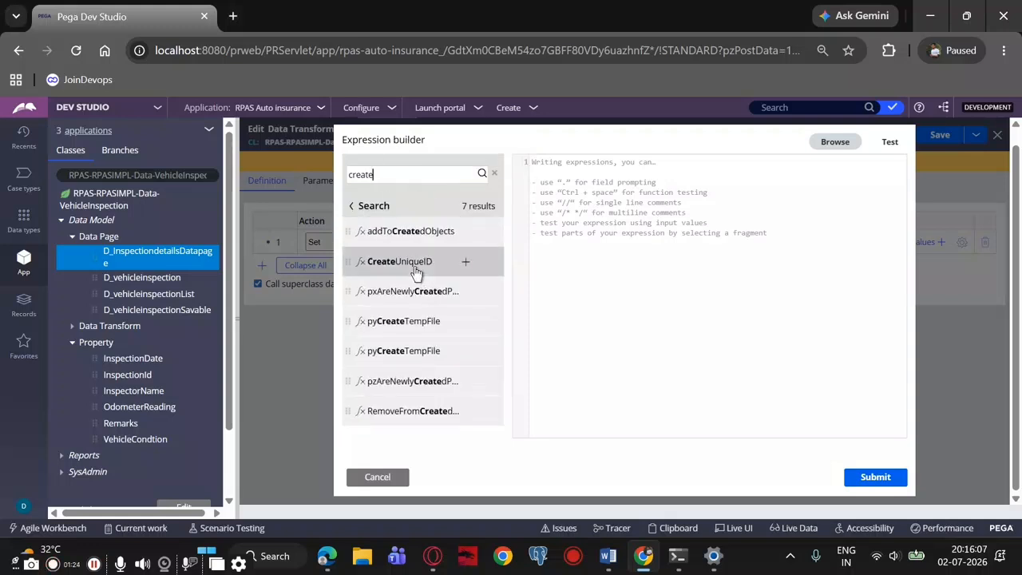
pyautogui.click(415, 266)
pyautogui.click(466, 263)
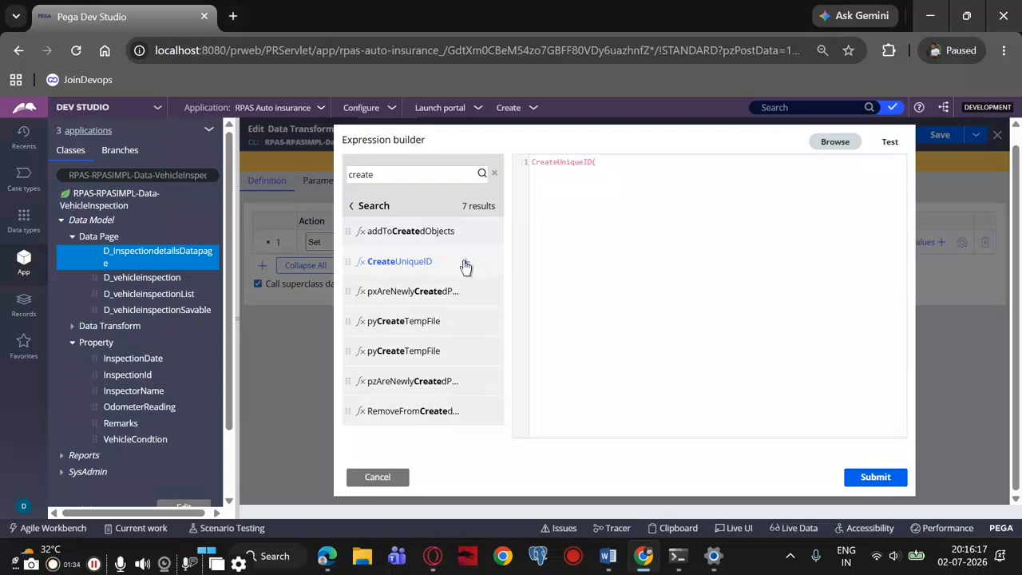
pyautogui.click(891, 145)
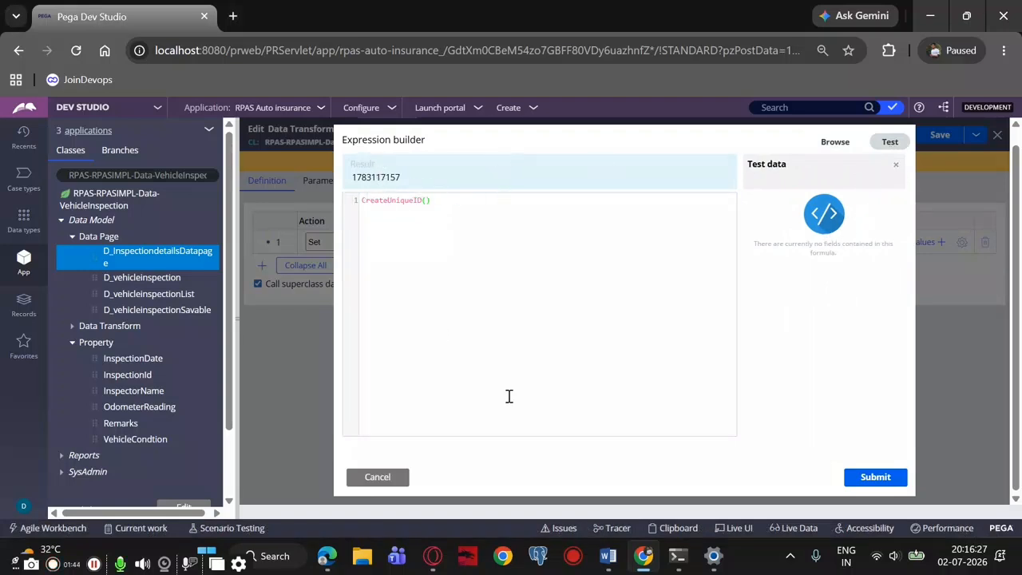
pyautogui.click(374, 477)
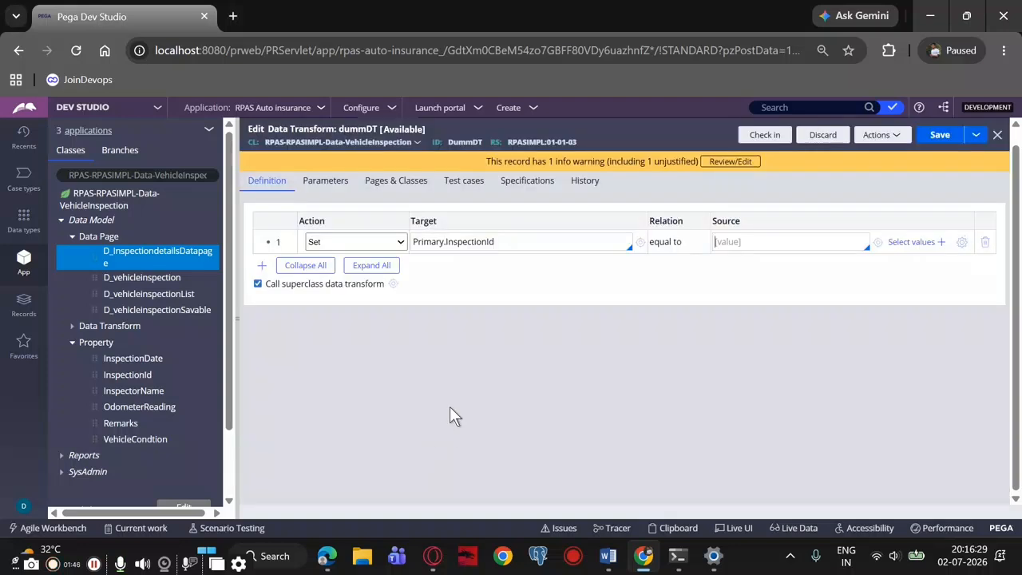
# Reopen the expression builder for the InspectionId source, search the functions for "gen" and insert GenerateID
pyautogui.click(962, 242)
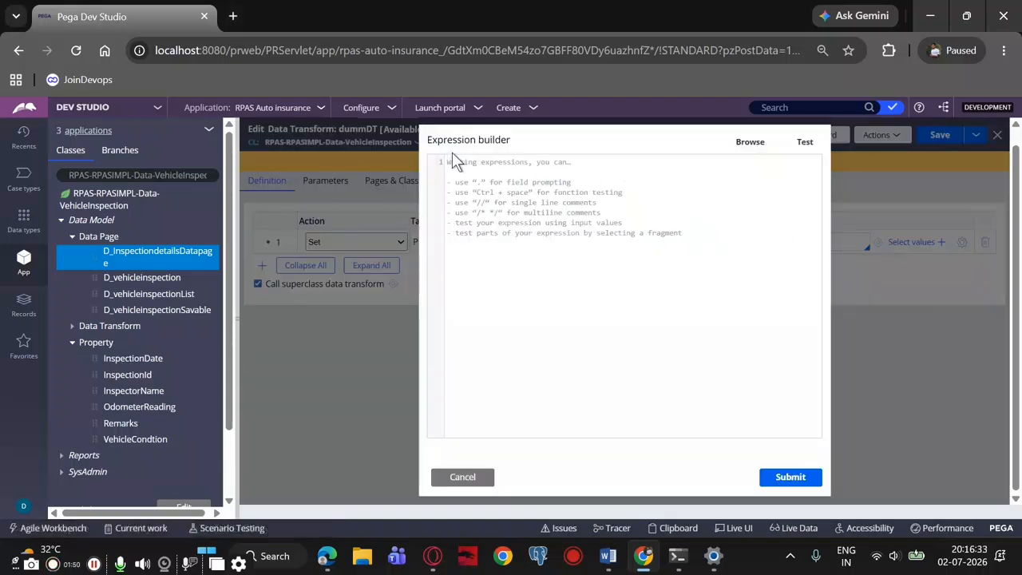
pyautogui.click(748, 145)
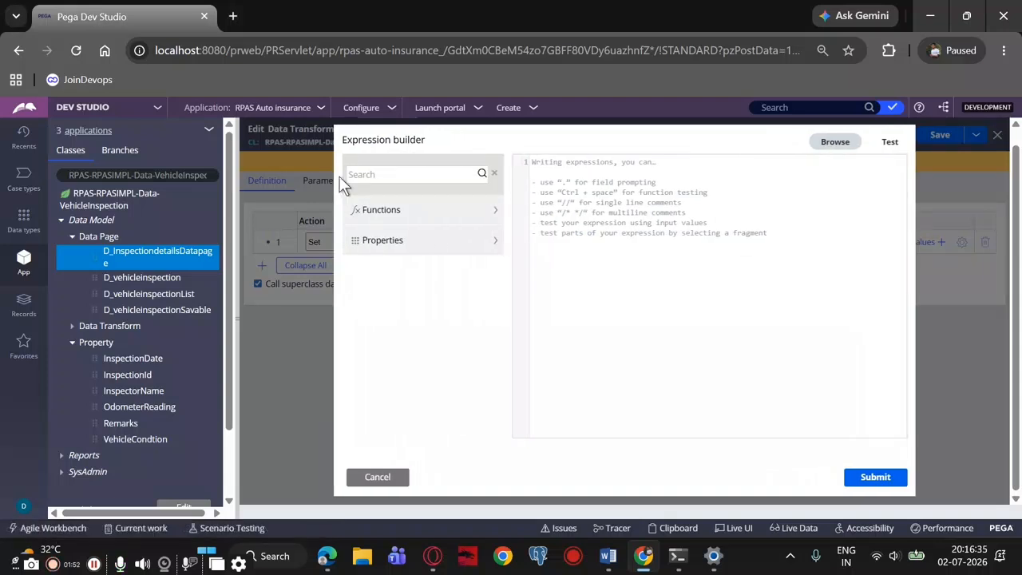
pyautogui.write('gener')
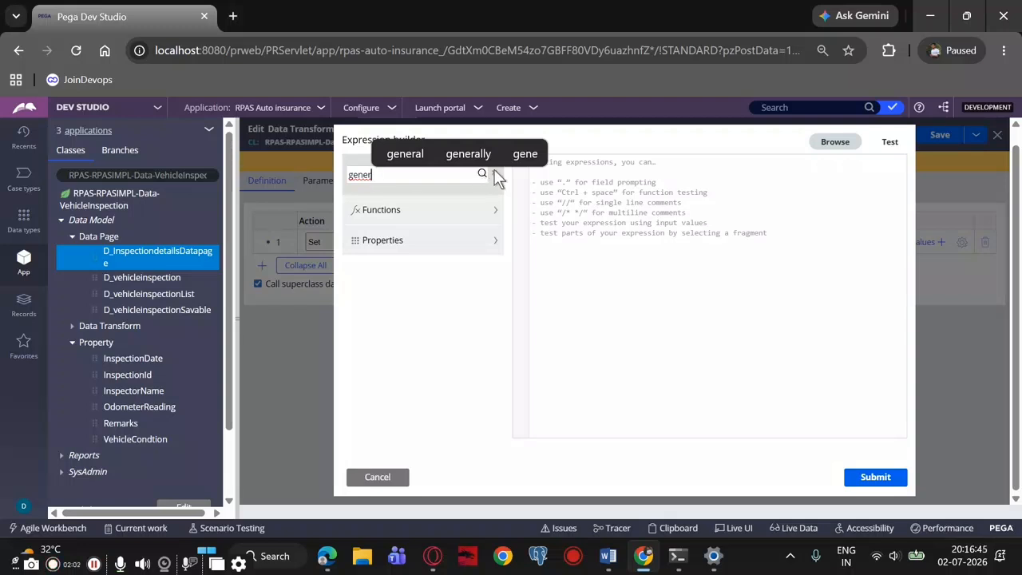
pyautogui.press('BackSpace')
pyautogui.press('BackSpace')
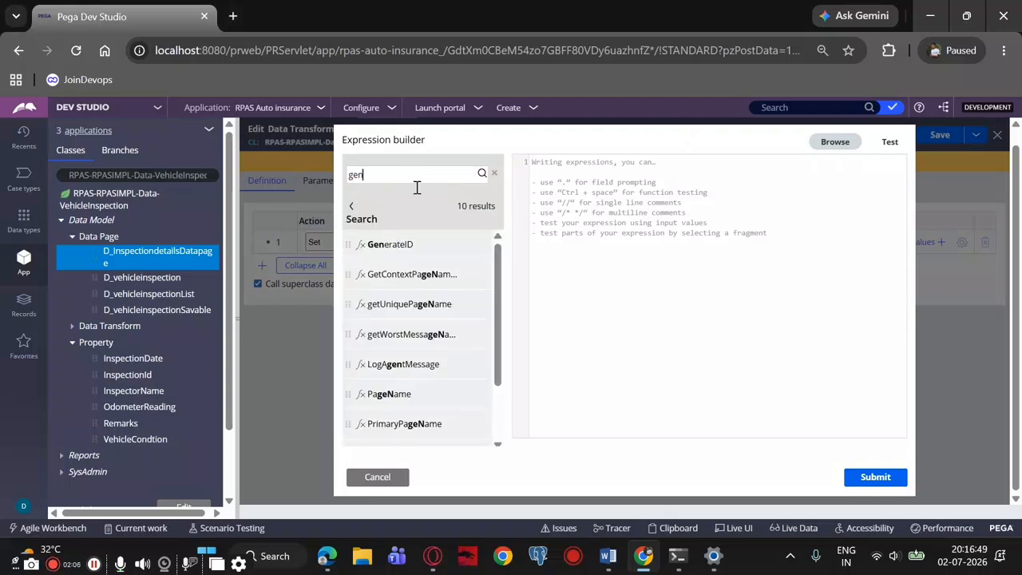
pyautogui.moveTo(415, 244)
pyautogui.click(465, 245)
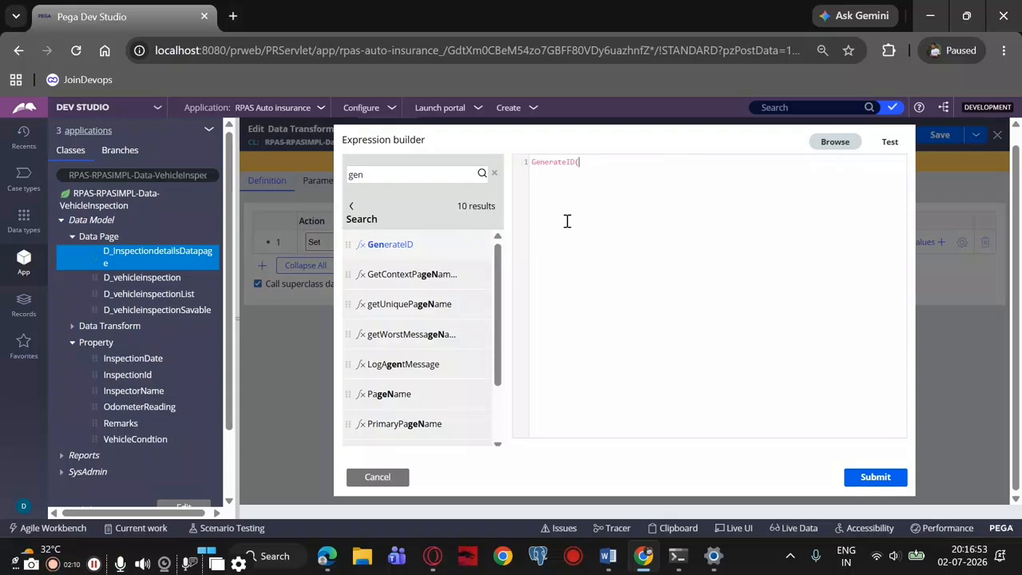
# Complete the InspectionId source expression as GenerateID("inspect")
pyautogui.write('"In')
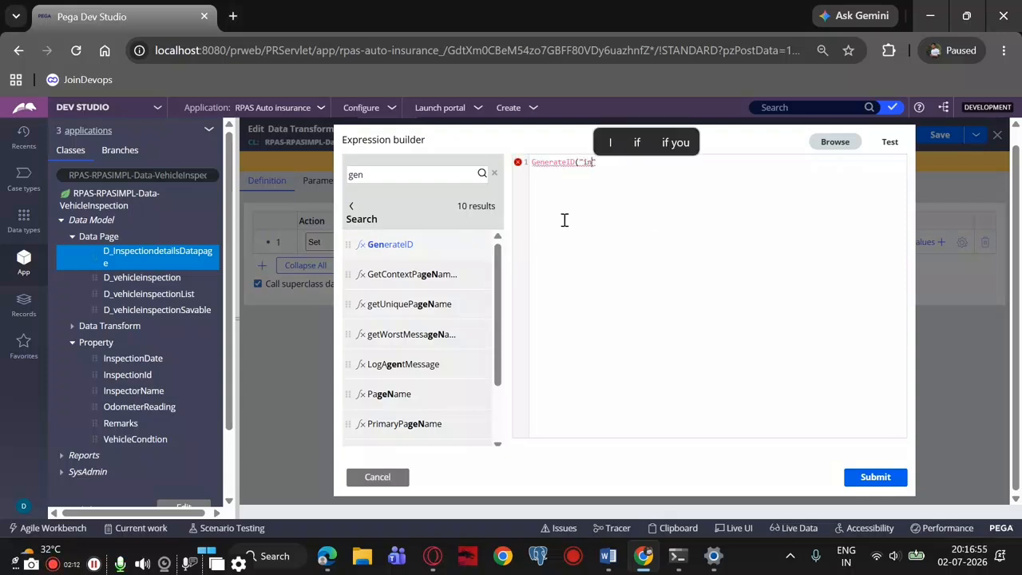
pyautogui.write('spect')
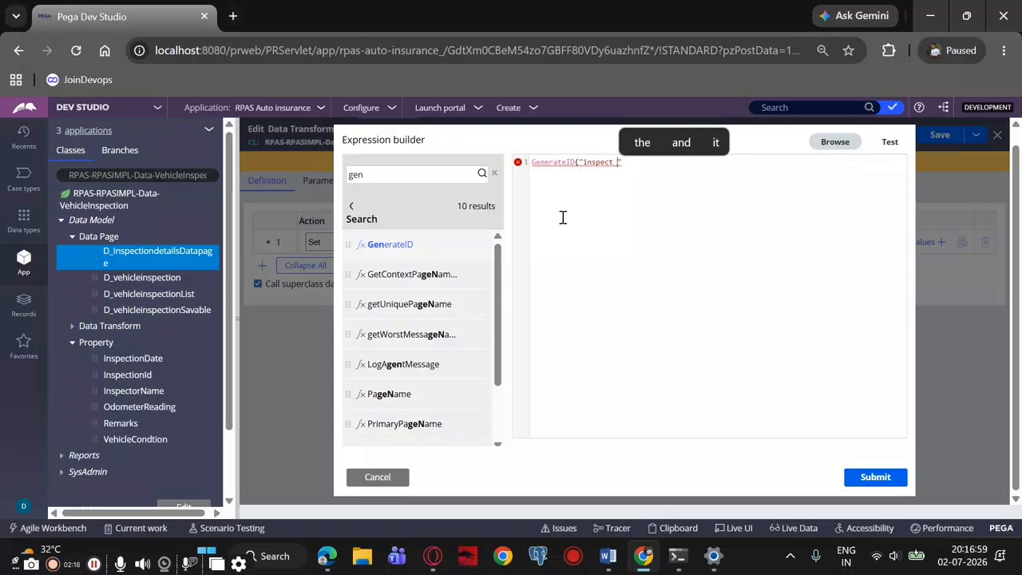
pyautogui.write(' "')
pyautogui.press('BackSpace')
pyautogui.press('BackSpace')
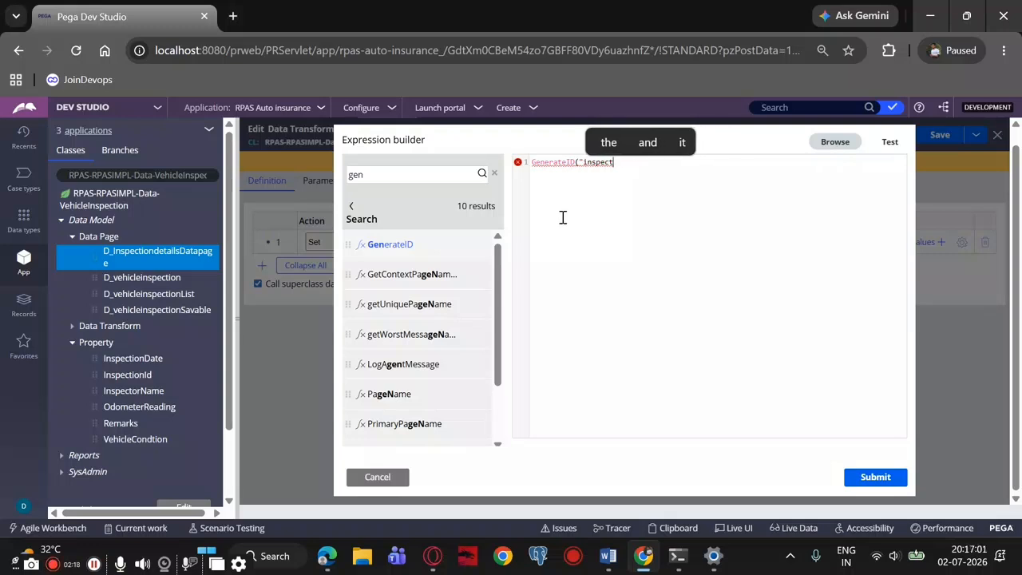
pyautogui.write('"')
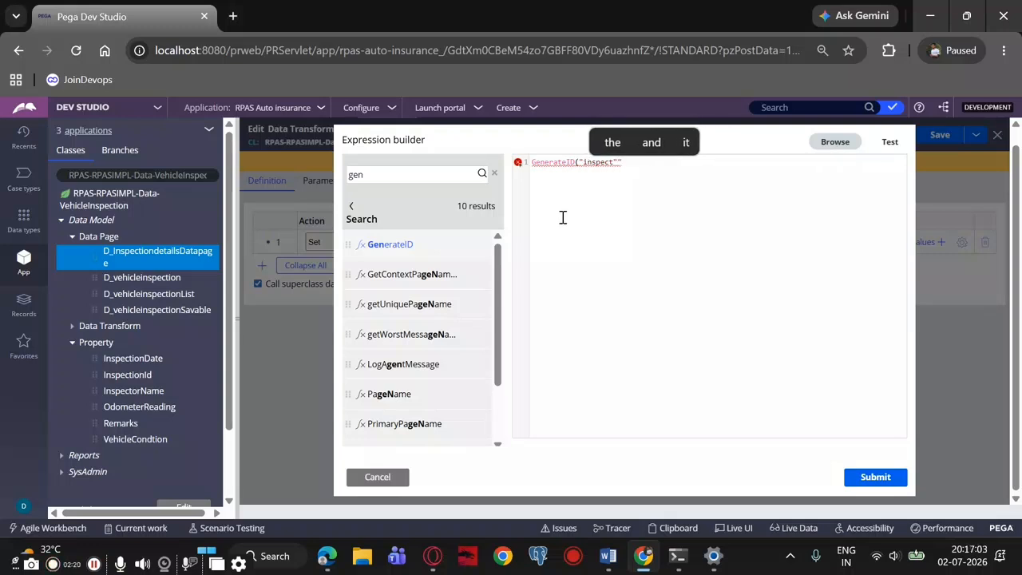
pyautogui.press('BackSpace')
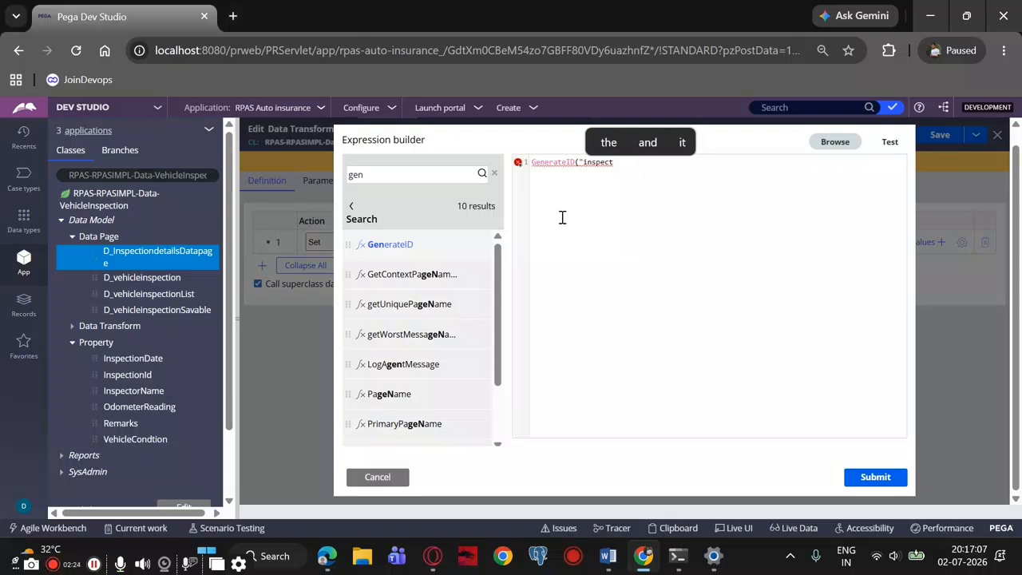
pyautogui.write('"')
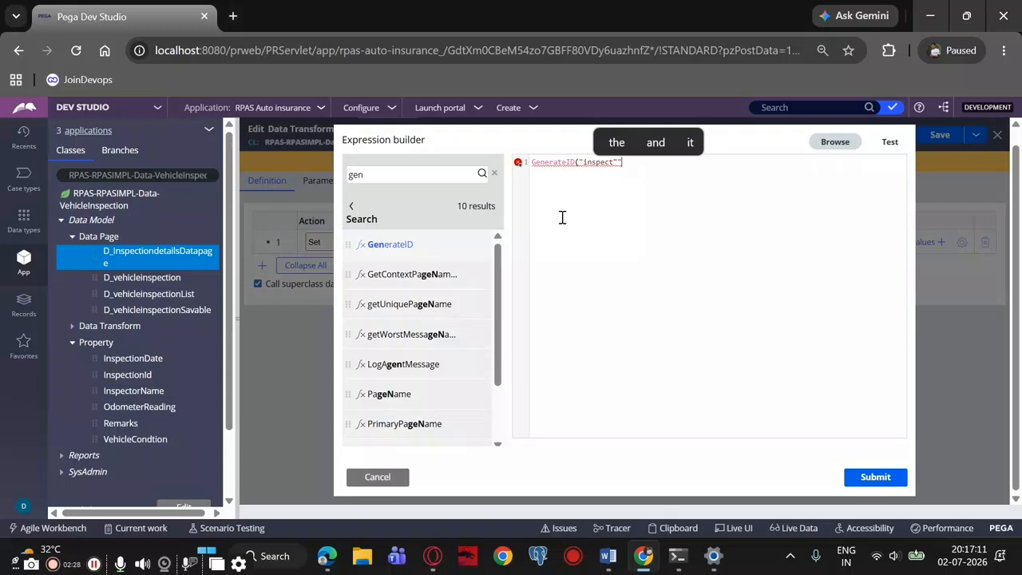
pyautogui.press('BackSpace')
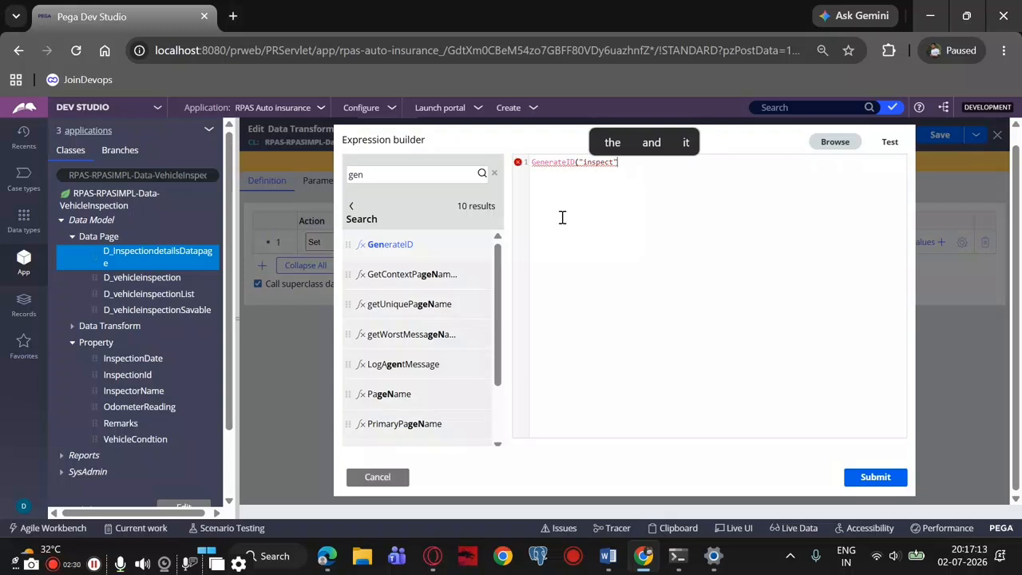
pyautogui.write(')')
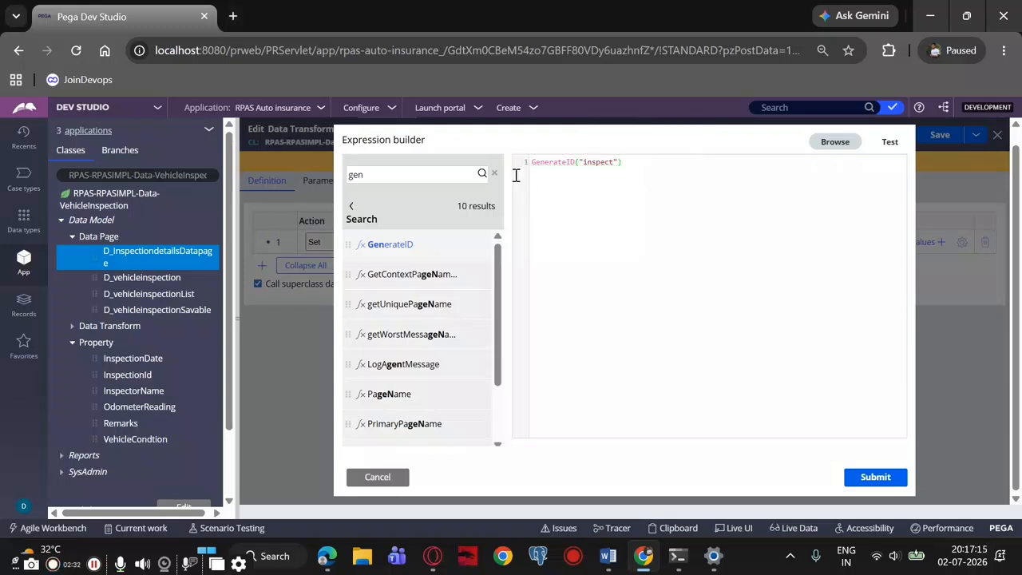
# Test the GenerateID expression, submit it as the InspectionId source and save the dummDT data transform
pyautogui.click(890, 144)
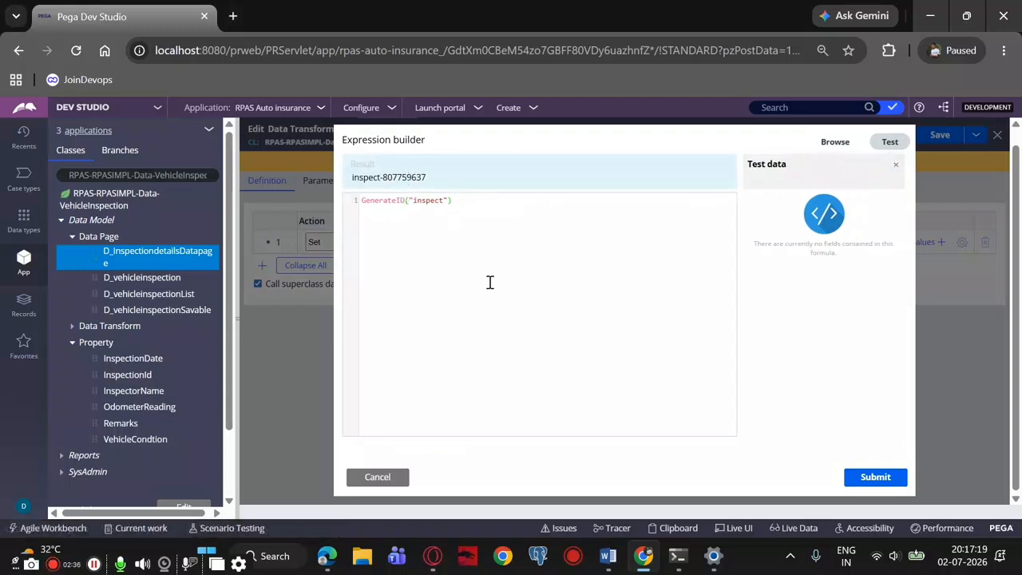
pyautogui.click(871, 478)
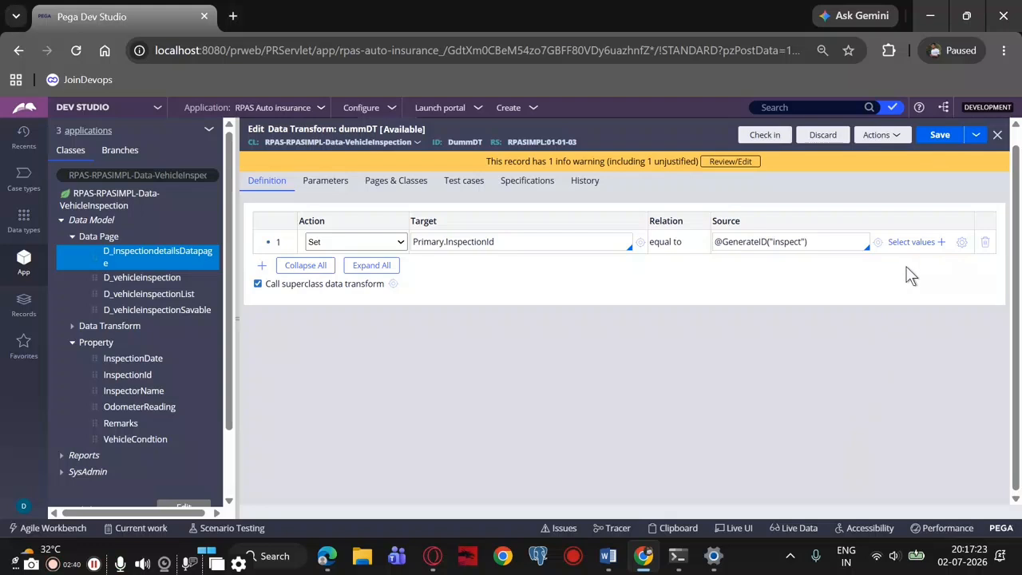
pyautogui.click(939, 134)
# Create a new veichle insurance case
pyautogui.click(533, 107)
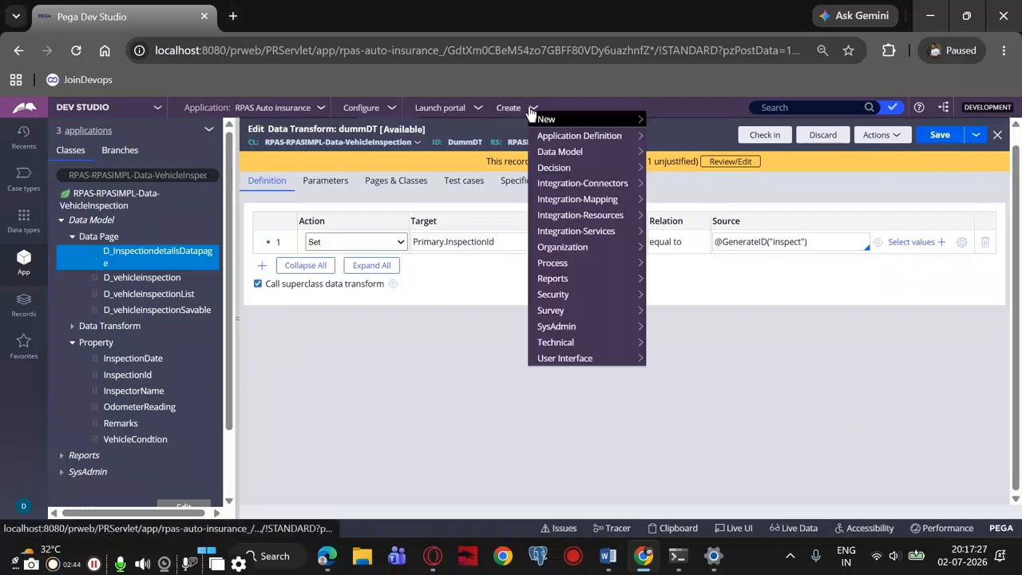
pyautogui.moveTo(559, 125)
pyautogui.click(660, 115)
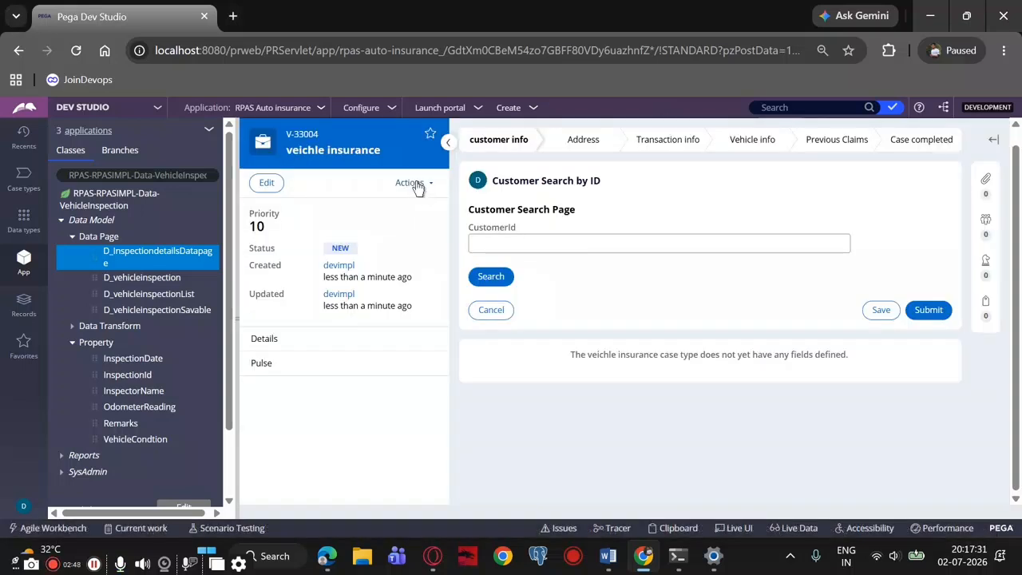
# Change the stage of the new case directly to Vehicle info
pyautogui.click(410, 184)
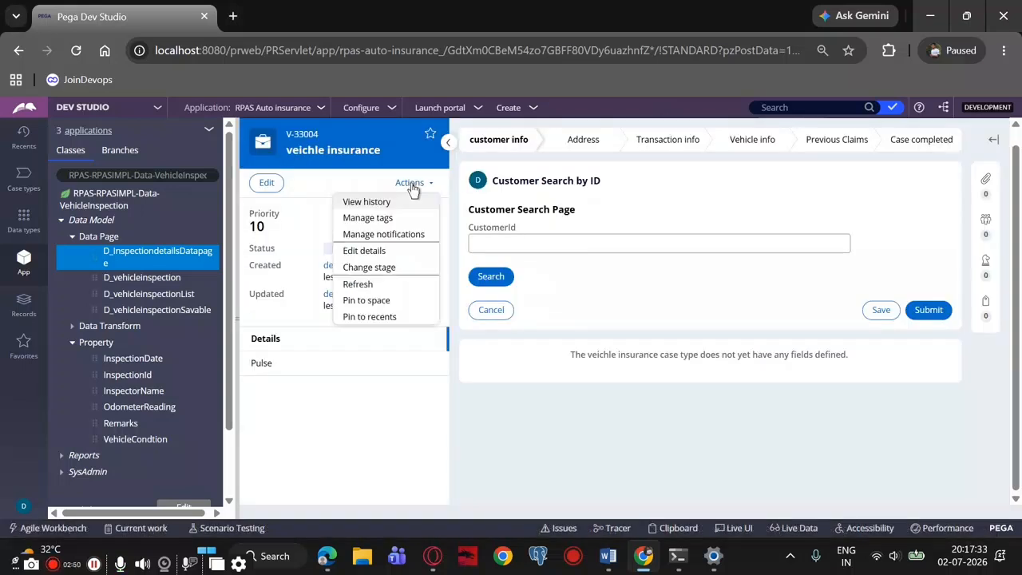
pyautogui.click(388, 270)
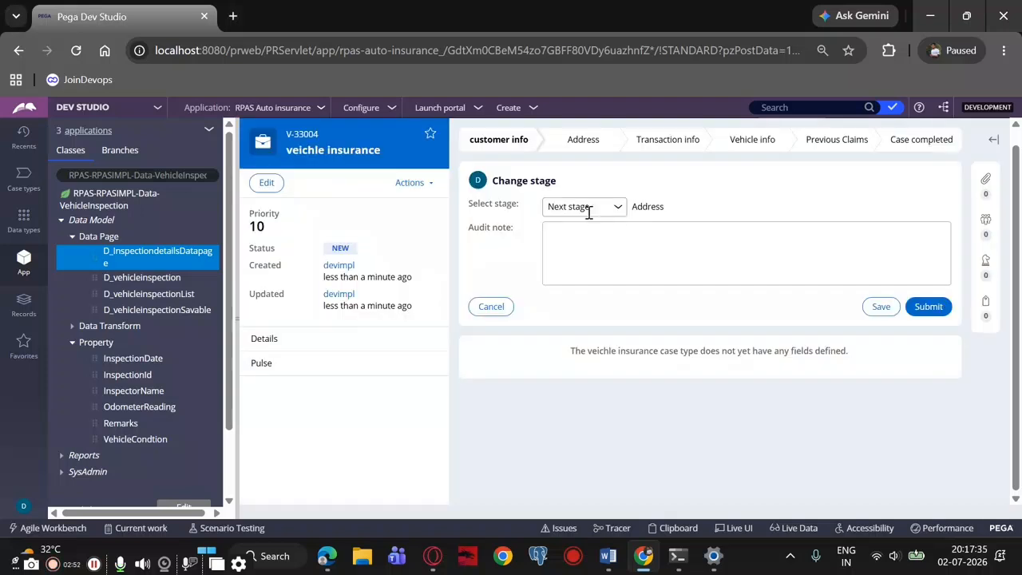
pyautogui.click(610, 209)
pyautogui.click(603, 245)
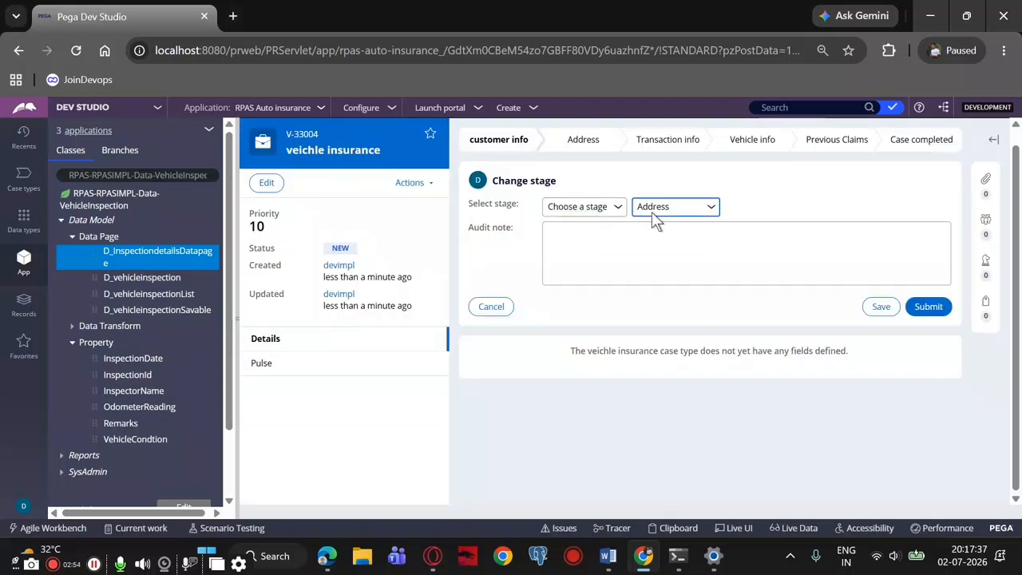
pyautogui.click(652, 210)
pyautogui.click(660, 265)
pyautogui.click(926, 307)
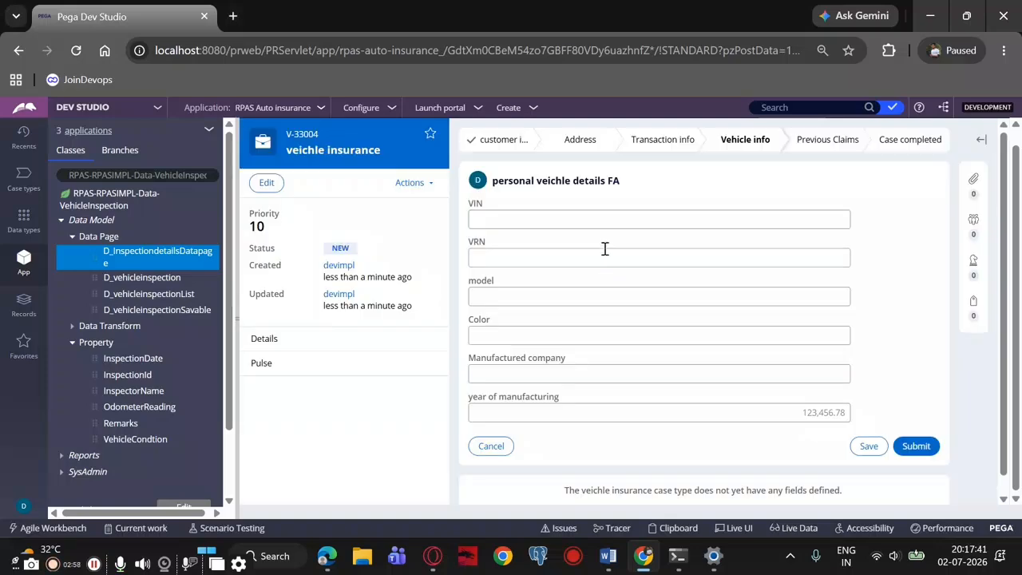
# Submit the vehicle detail and selected coverages forms without entries to reach the vehicleinspection FA form
pyautogui.click(919, 448)
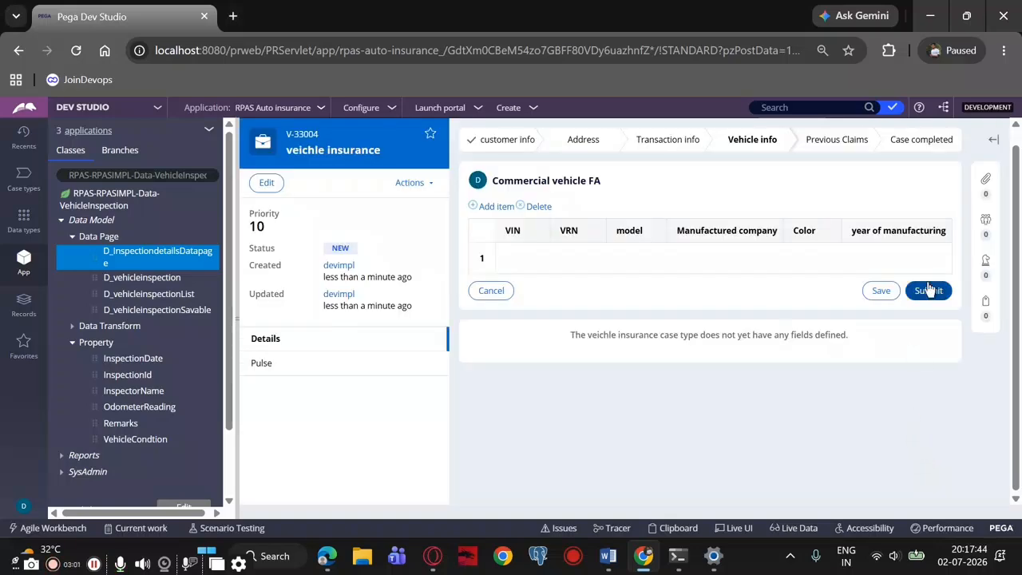
pyautogui.click(928, 291)
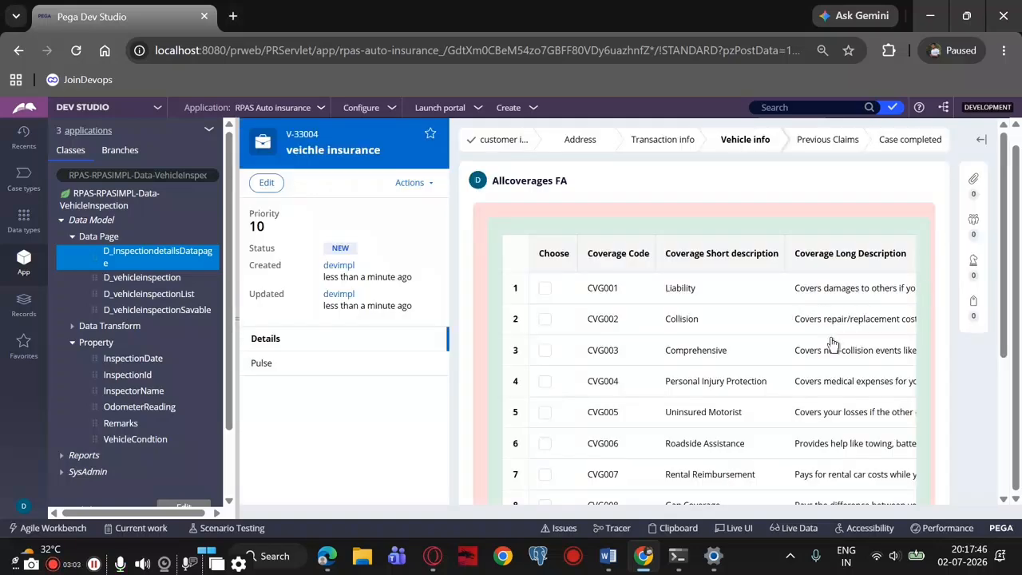
pyautogui.scroll(-5, 832, 344)
pyautogui.click(917, 431)
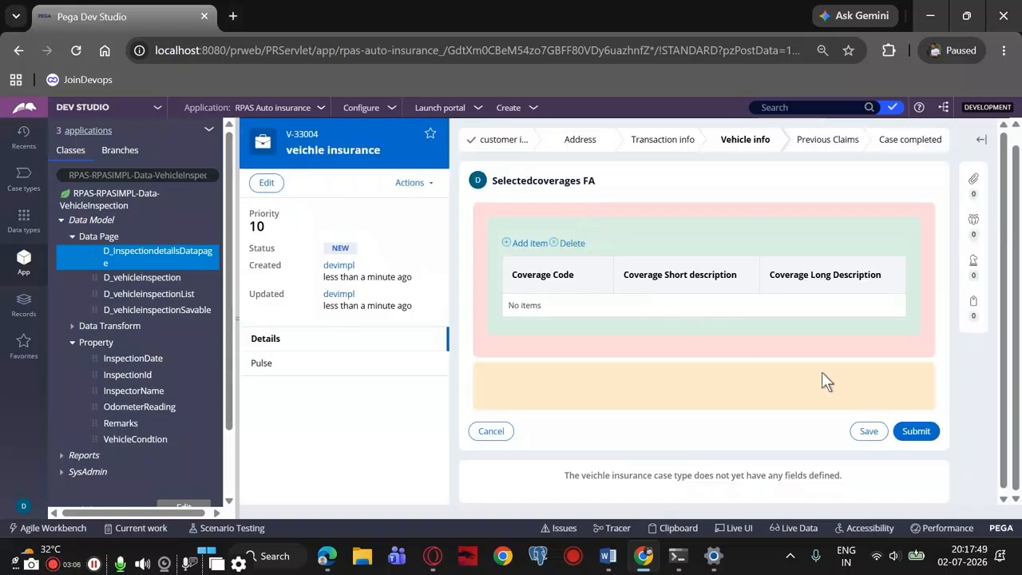
pyautogui.click(916, 440)
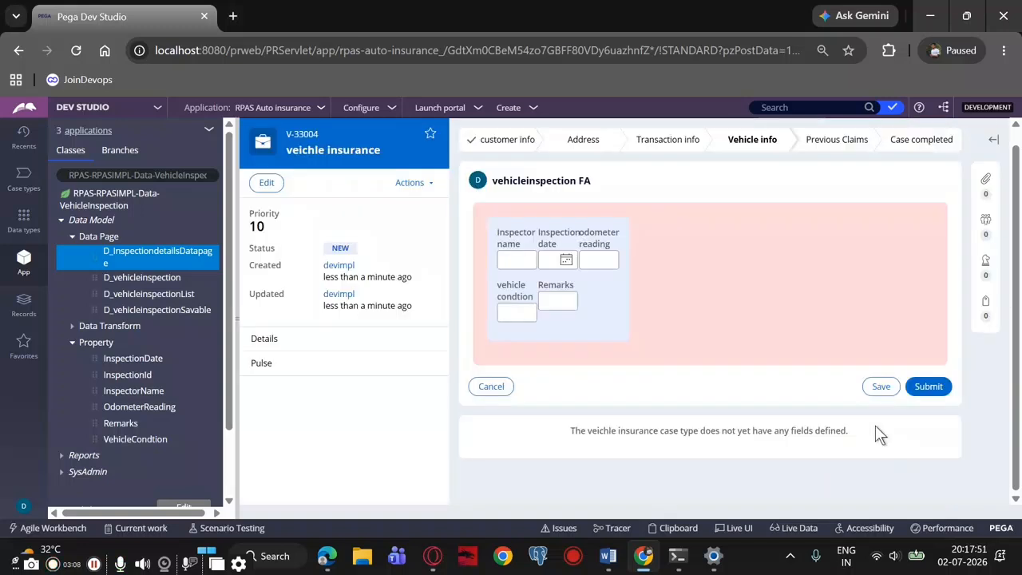
# Enter the inspector's name and choose 09/07/2026 as the inspection date
pyautogui.click(520, 260)
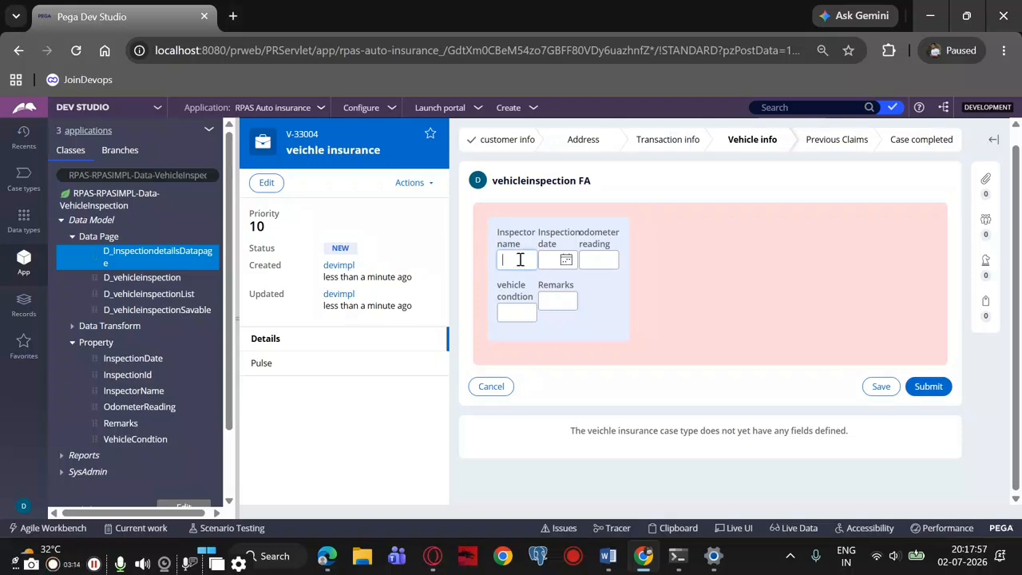
pyautogui.write('Ram')
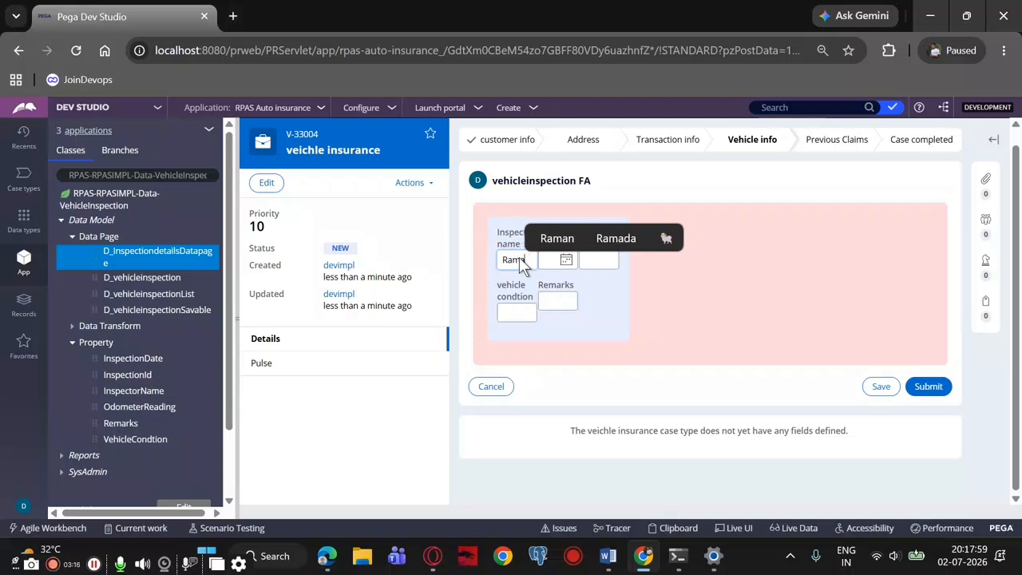
pyautogui.write('an')
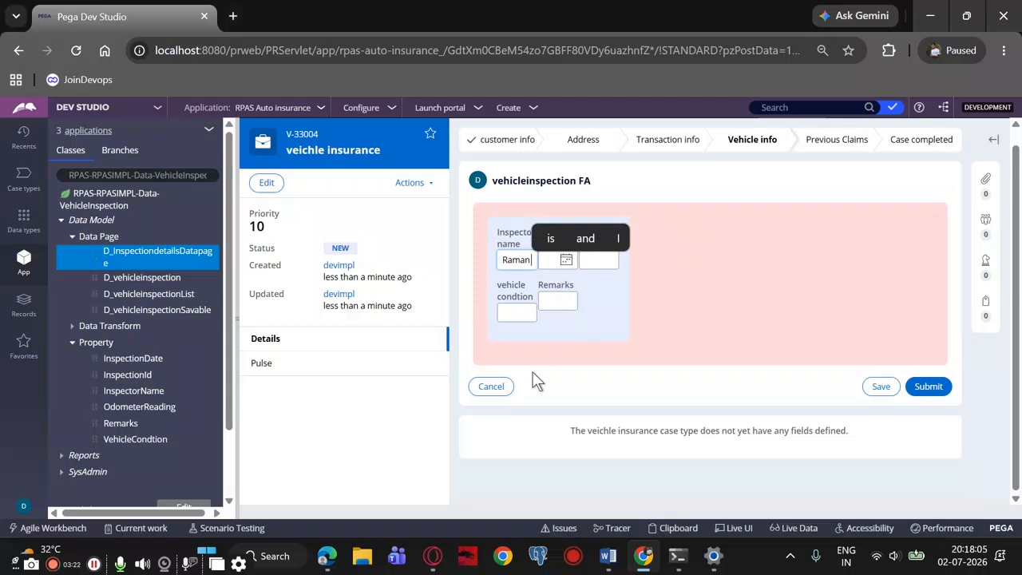
pyautogui.click(534, 371)
pyautogui.click(552, 264)
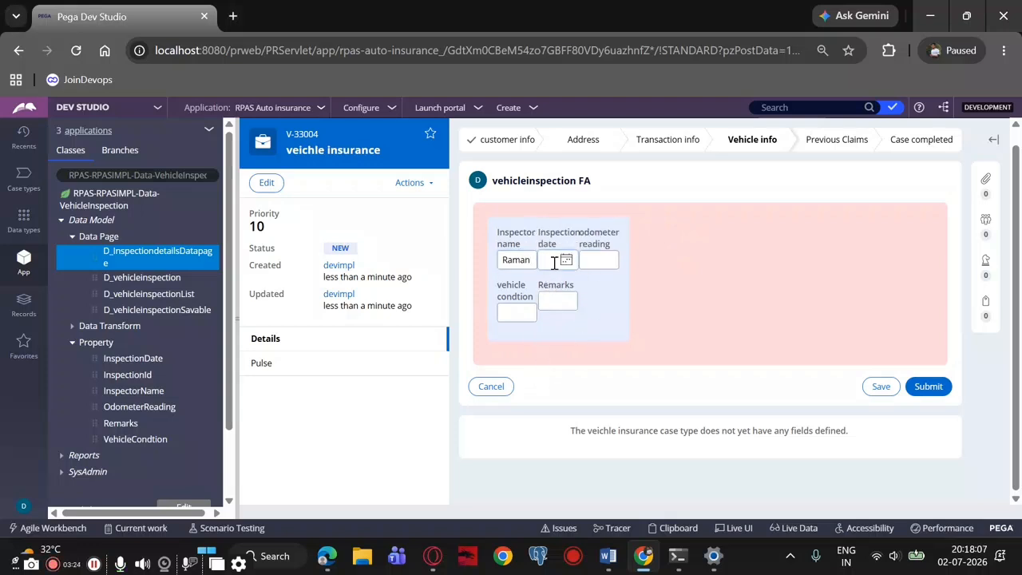
pyautogui.click(566, 261)
pyautogui.click(613, 318)
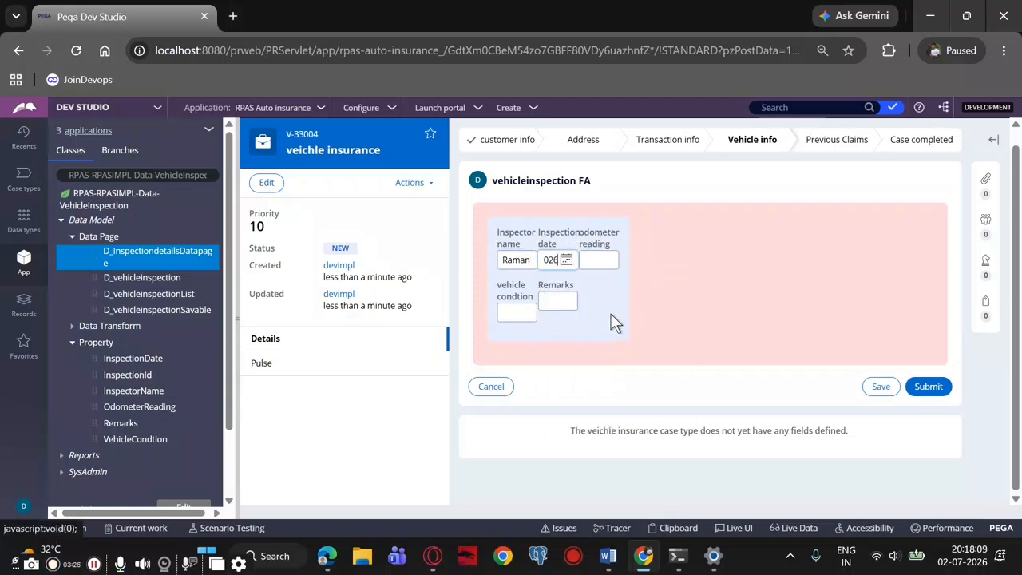
# Enter odometer reading 4567, vehicle condition OK and remarks "ok", and submit the inspection form
pyautogui.click(589, 264)
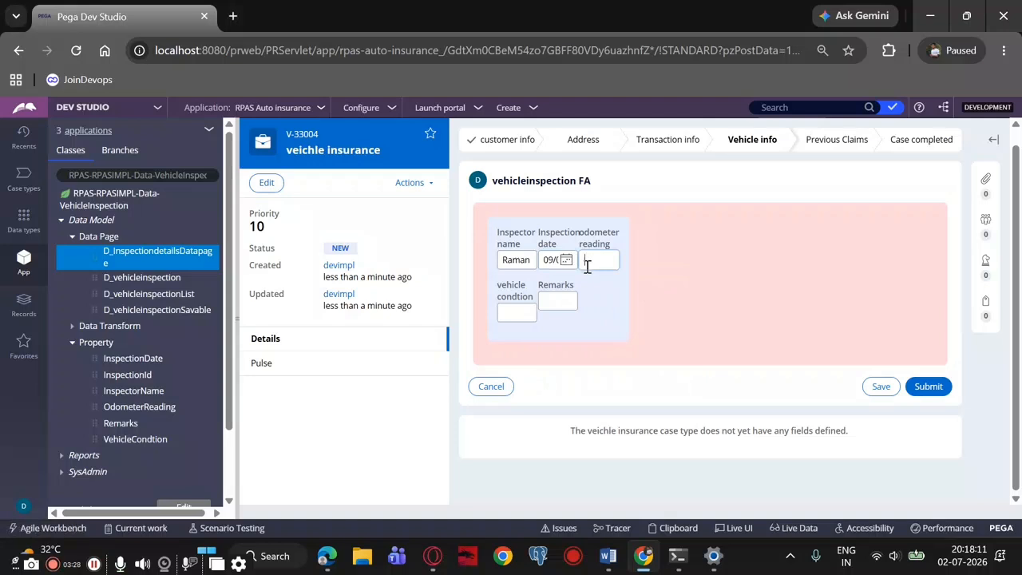
pyautogui.write('4567')
pyautogui.click(514, 310)
pyautogui.write('ok')
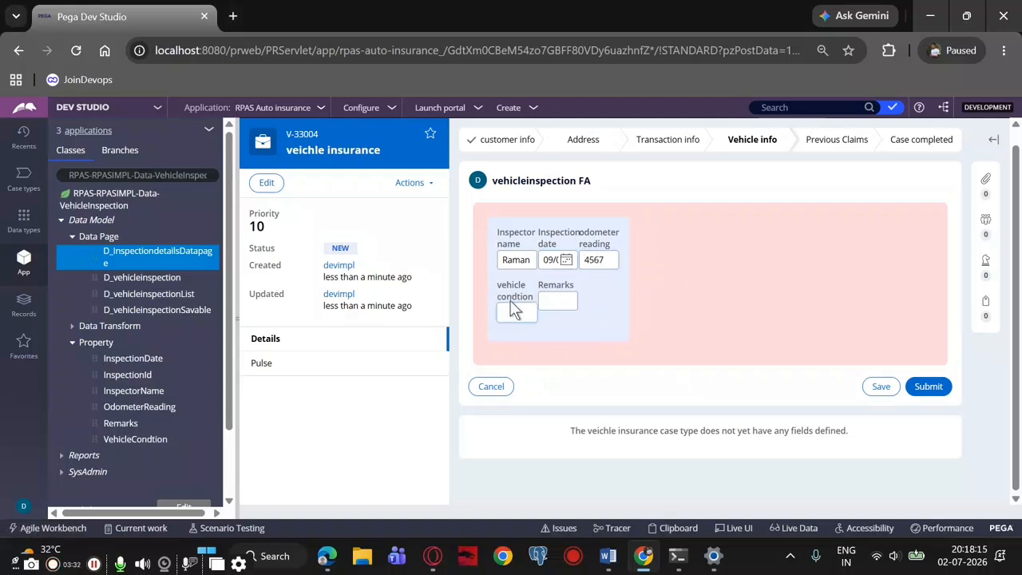
pyautogui.click(533, 291)
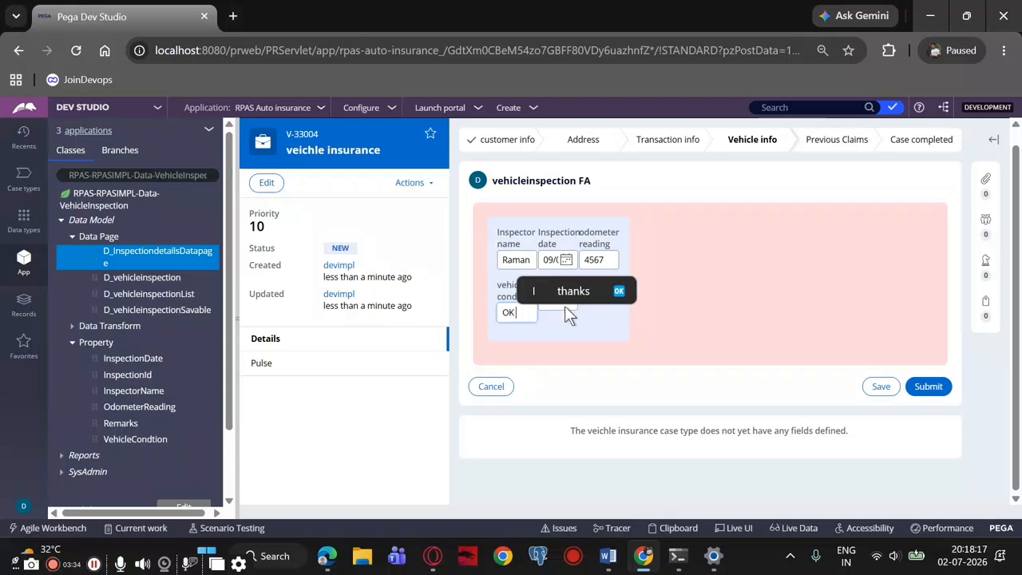
pyautogui.click(550, 302)
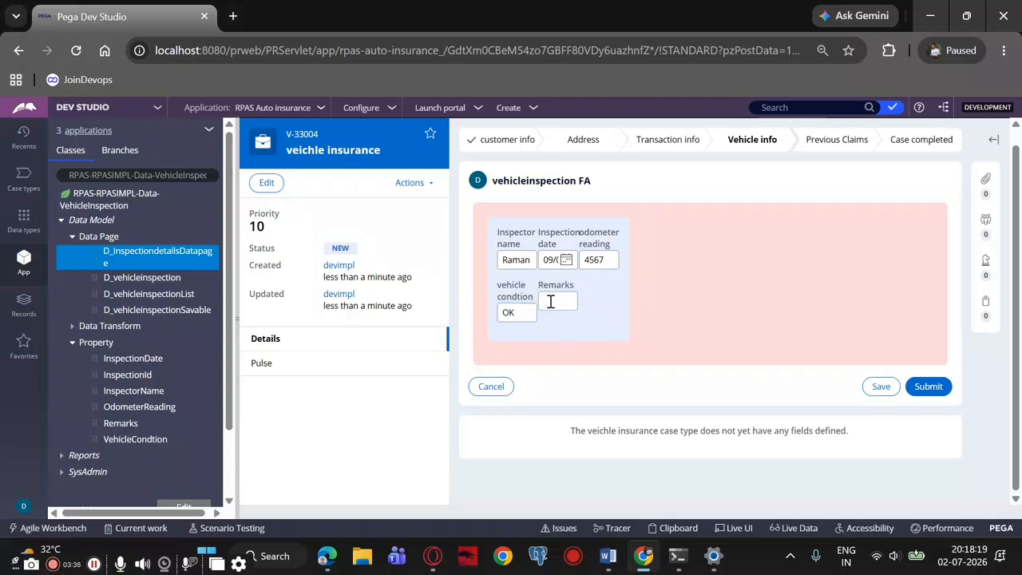
pyautogui.write('ok')
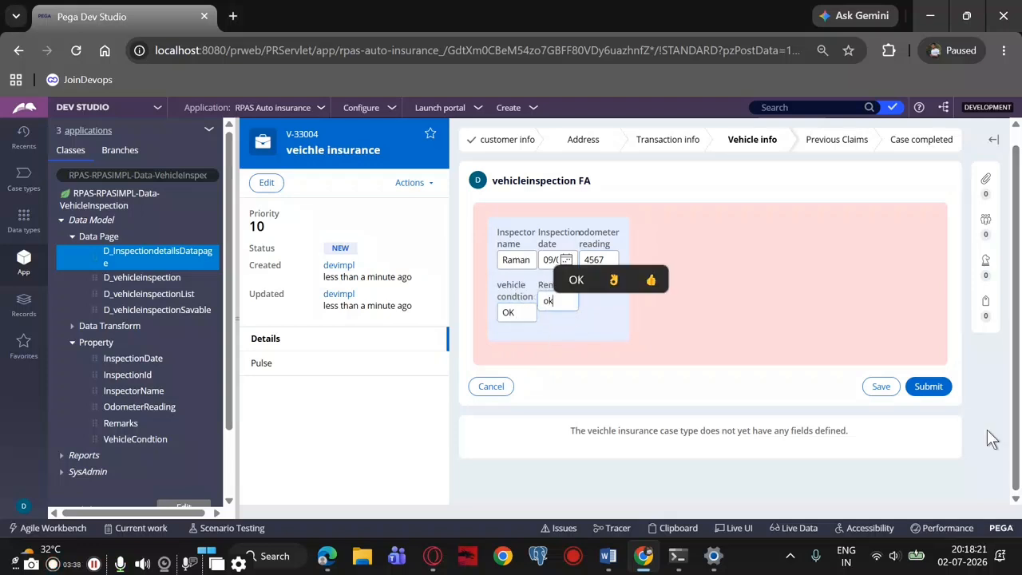
pyautogui.click(932, 390)
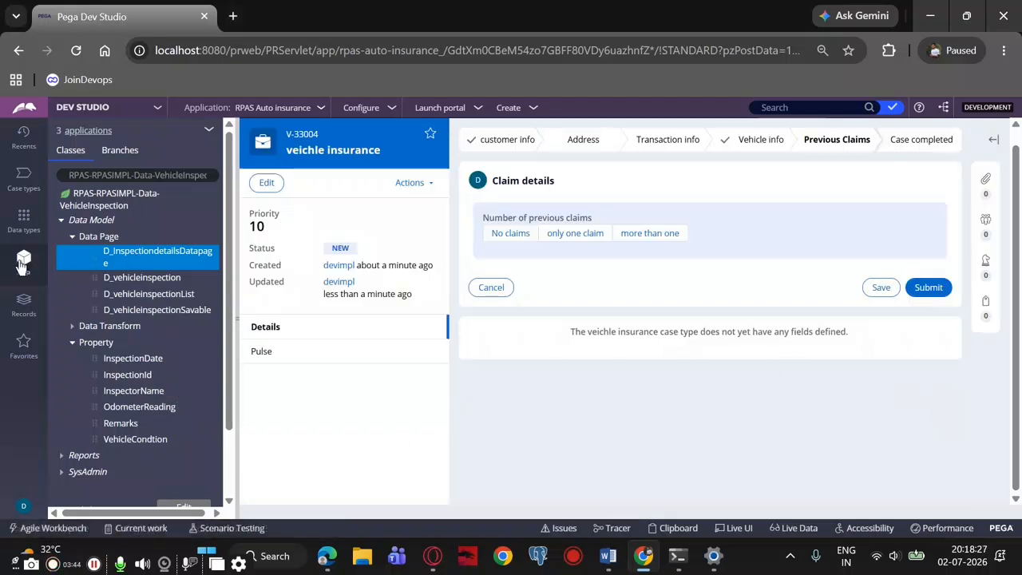
# Open the records of the vehicle inspection data type and refresh them to check for the submitted inspection
pyautogui.click(24, 225)
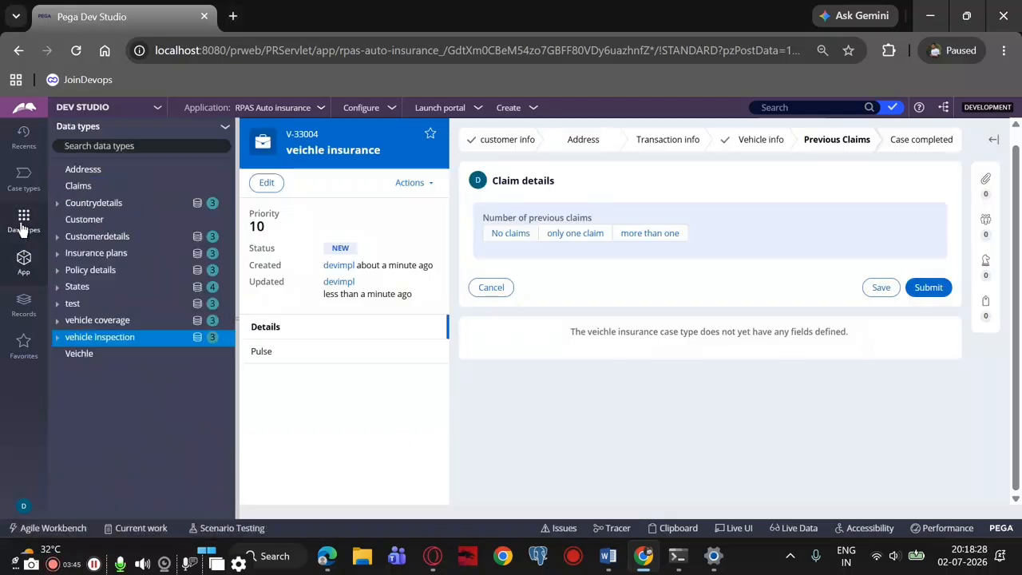
pyautogui.click(107, 339)
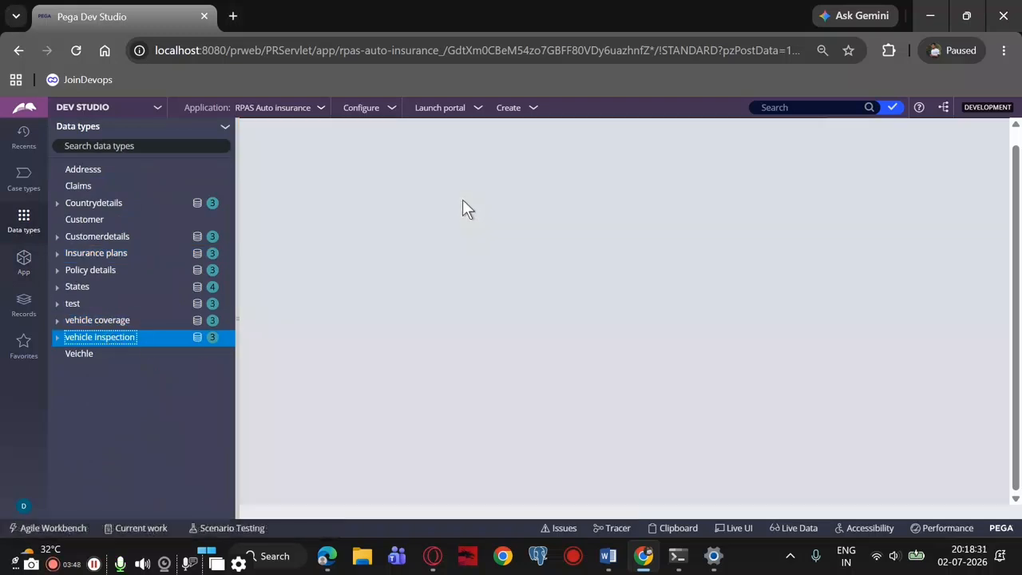
pyautogui.click(430, 168)
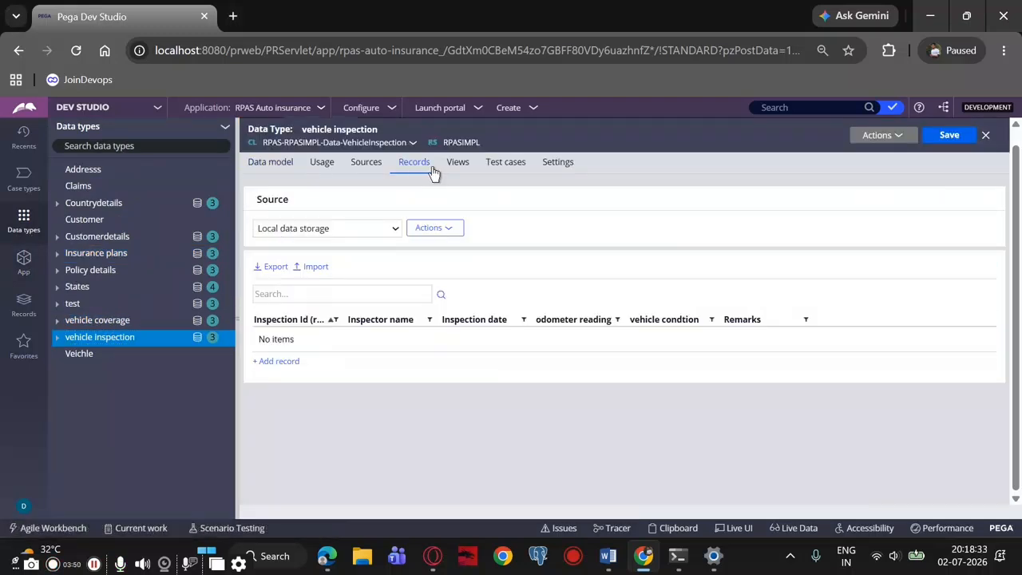
pyautogui.click(883, 135)
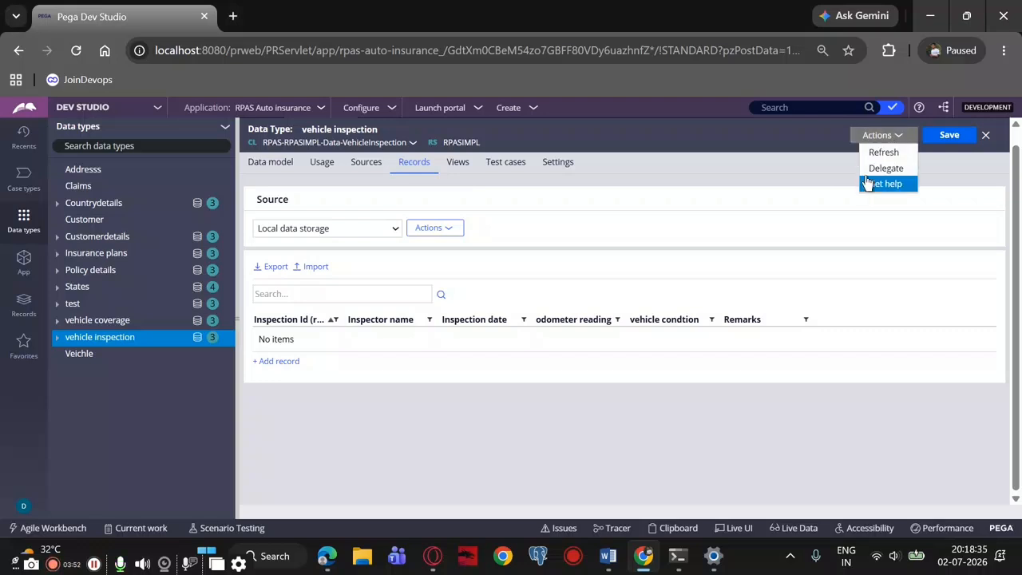
pyautogui.click(883, 153)
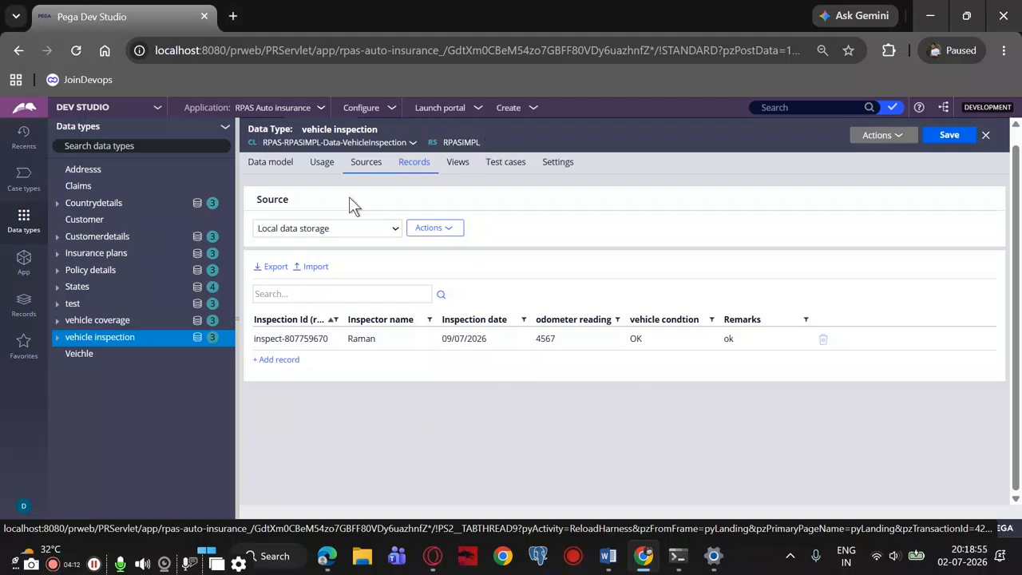
# Review the inspectiondetails data page's definition, its DummDT data source and its database save options
pyautogui.scroll(2, 352, 200)
pyautogui.click(715, 125)
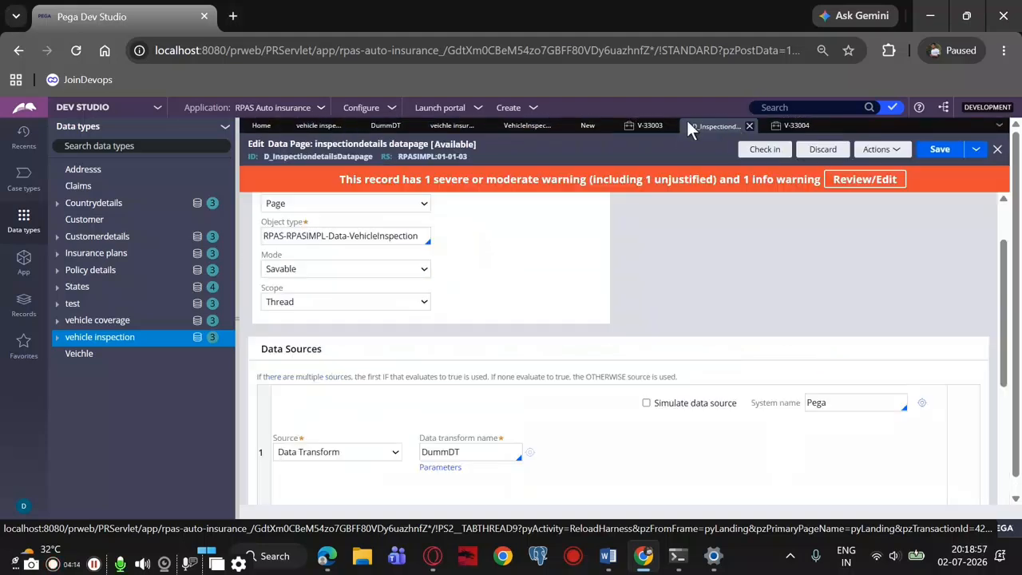
pyautogui.scroll(-5, 569, 387)
pyautogui.scroll(3, 472, 358)
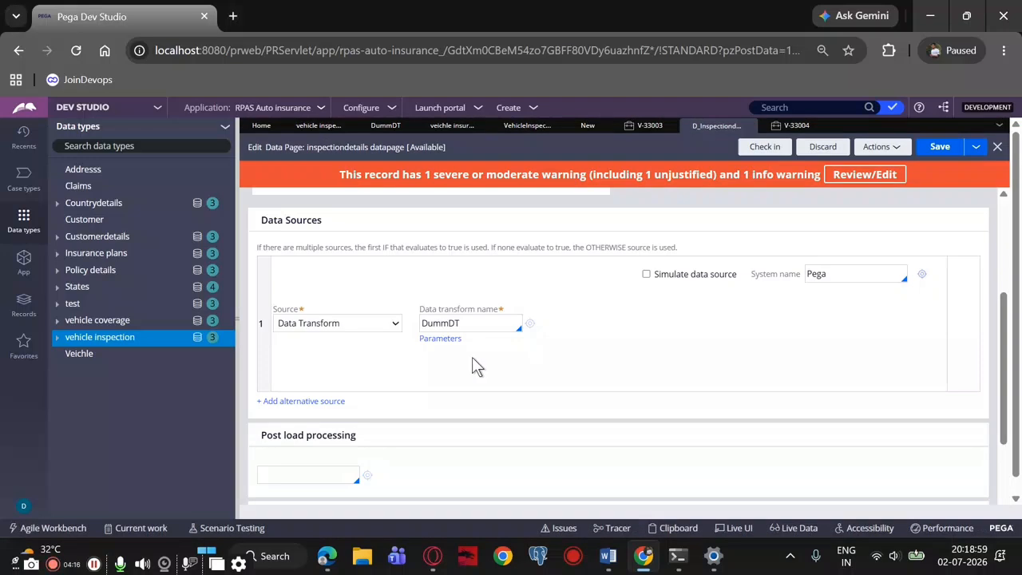
pyautogui.scroll(-3, 502, 347)
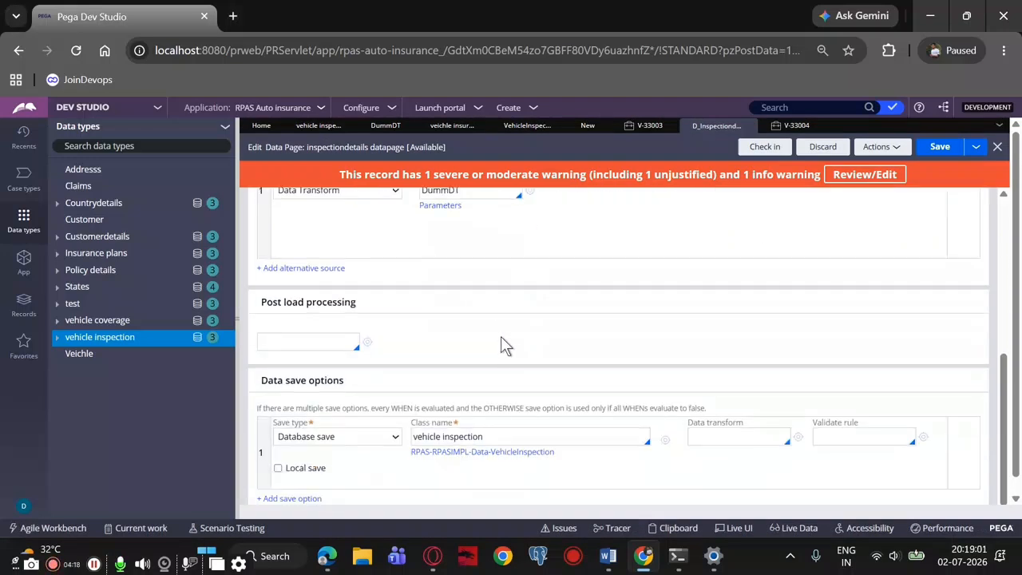
pyautogui.scroll(5, 501, 337)
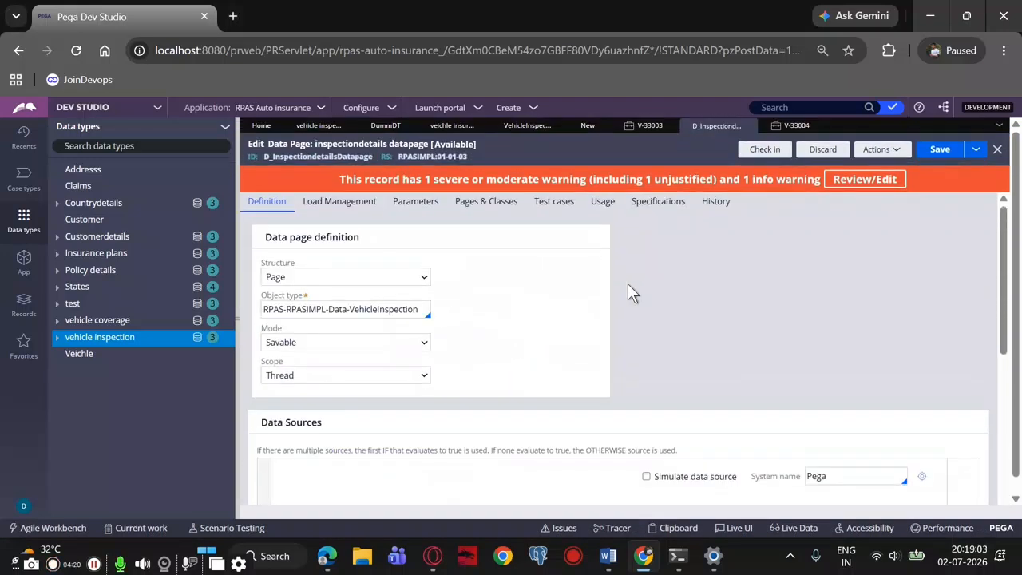
pyautogui.scroll(-2, 538, 293)
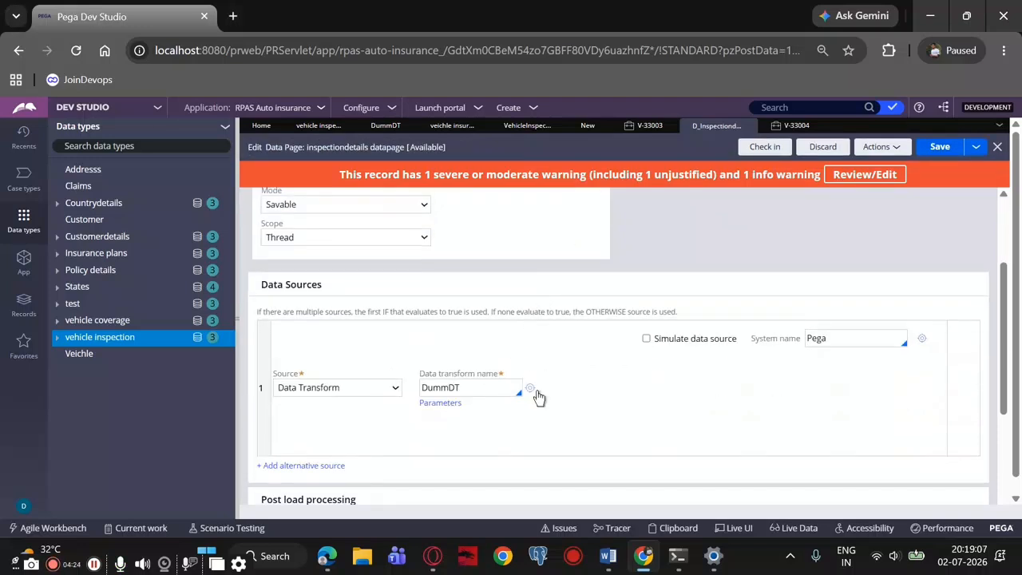
# Open the DummDT data transform from the data page's source and save both the transform and the inspectiondetails data page
pyautogui.click(531, 389)
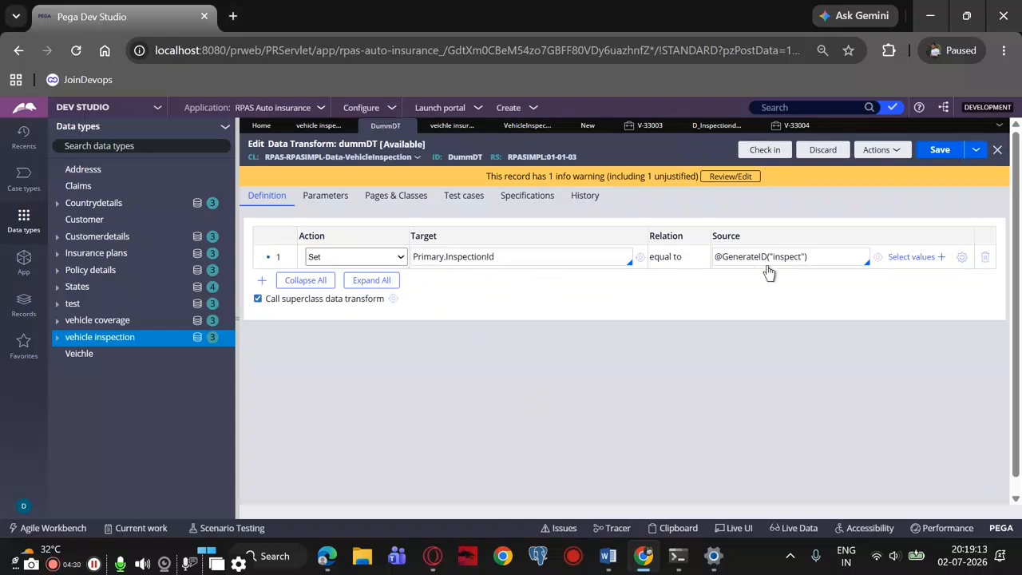
pyautogui.click(930, 152)
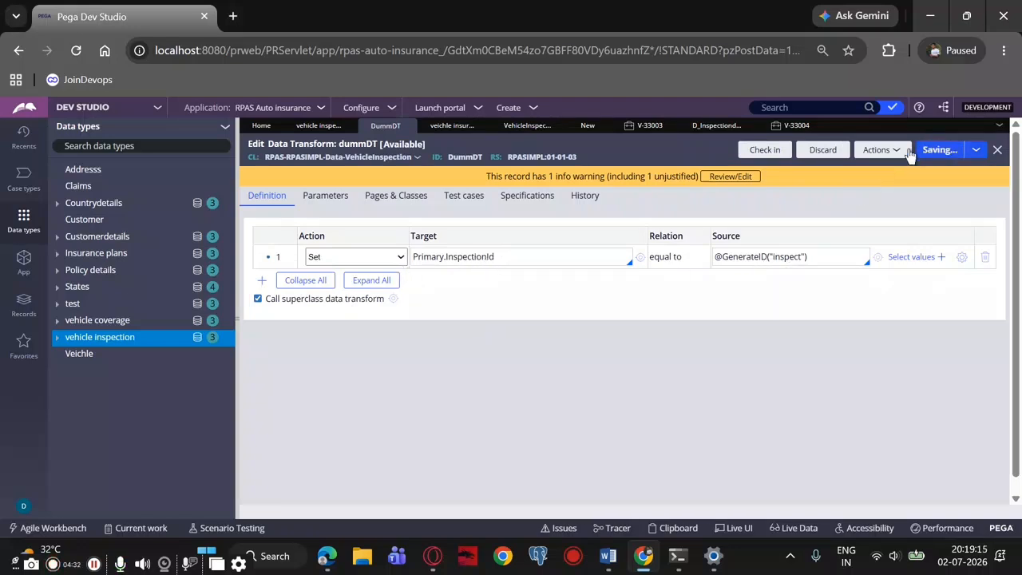
pyautogui.click(941, 153)
pyautogui.click(723, 128)
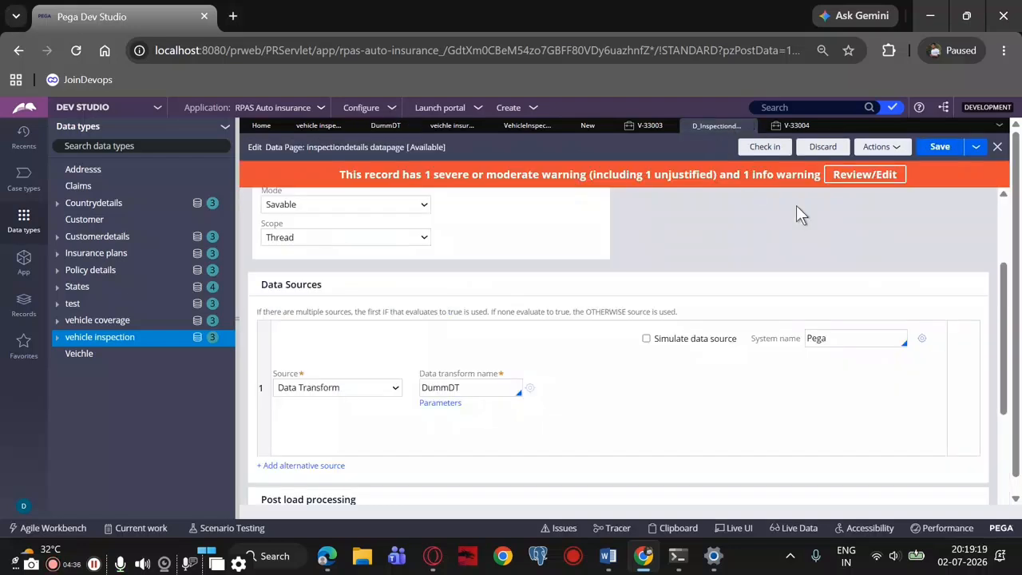
pyautogui.click(939, 152)
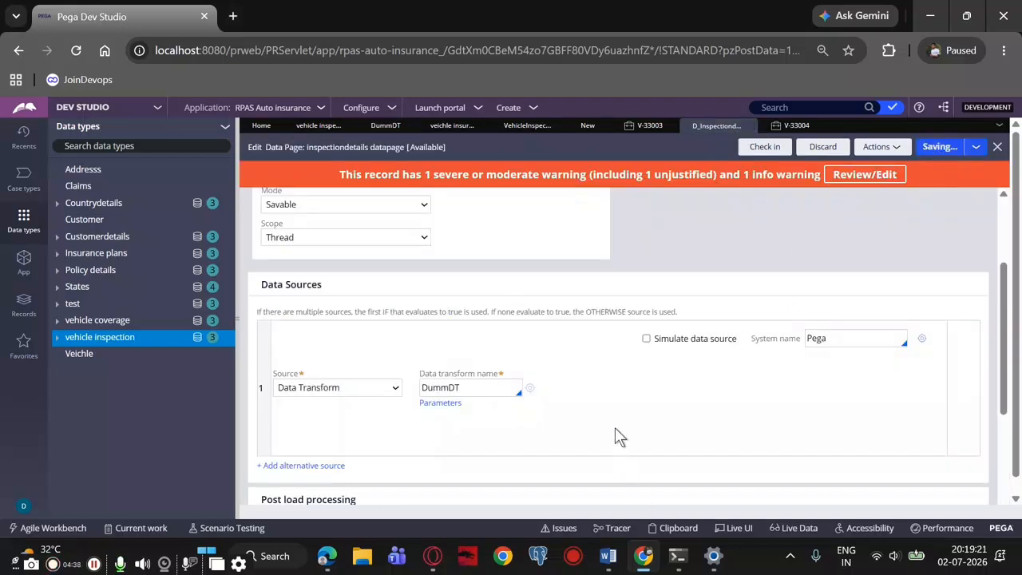
pyautogui.click(947, 149)
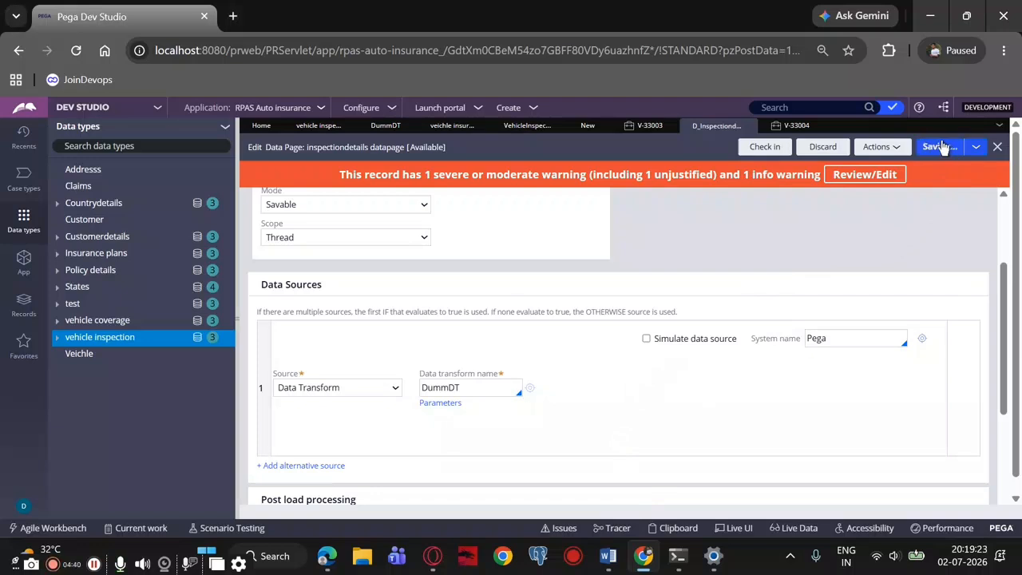